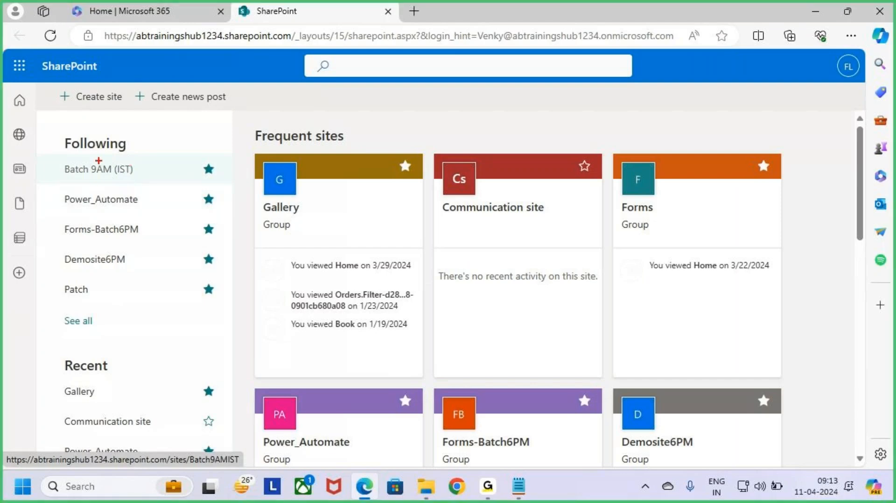
Step: Open the Batch 9AM (IST) site from the followed sites
{"action": "mouse_move", "coordinate": [50, 156]}
{"action": "left_mouse_down"}
{"action": "mouse_move", "coordinate": [187, 182]}
{"action": "mouse_move", "coordinate": [180, 172]}
{"action": "mouse_move", "coordinate": [206, 135]}
{"action": "left_mouse_up"}
{"action": "key", "text": "Escape"}
{"action": "left_click", "coordinate": [158, 176]}
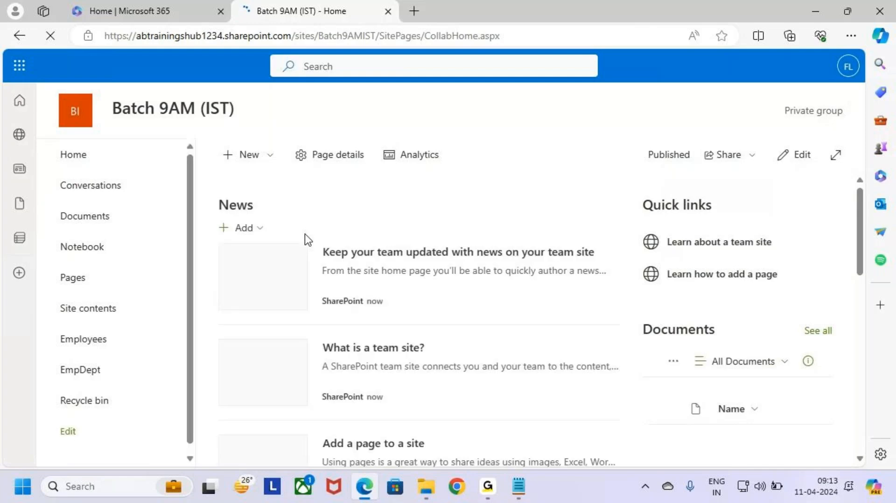
Step: Look through the site navigation for the Employees and EmpDept lists
{"action": "scroll", "coordinate": [99, 352], "scroll_direction": "down", "scroll_amount": 1}
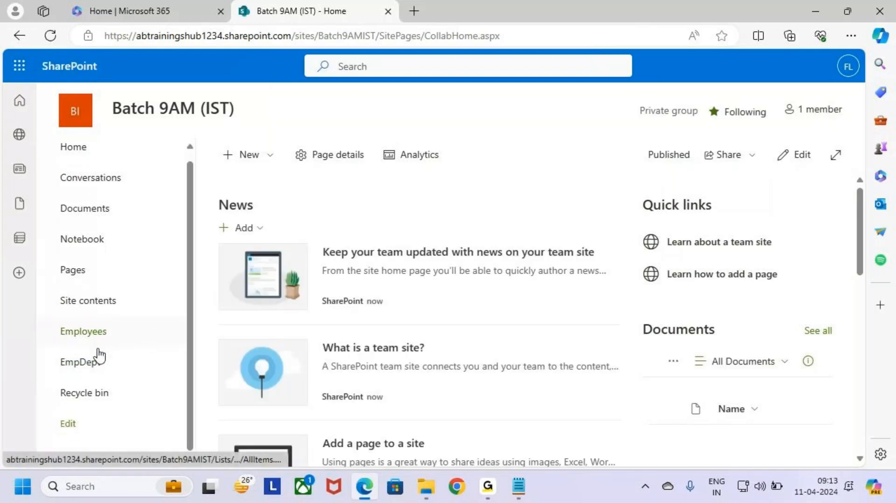
{"action": "left_click", "coordinate": [98, 330]}
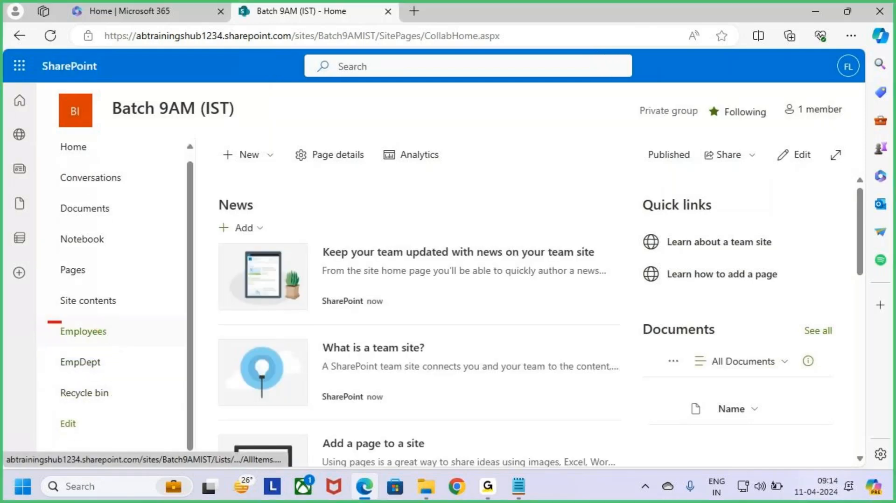
{"action": "left_click_drag", "start_coordinate": [51, 352], "coordinate": [131, 379]}
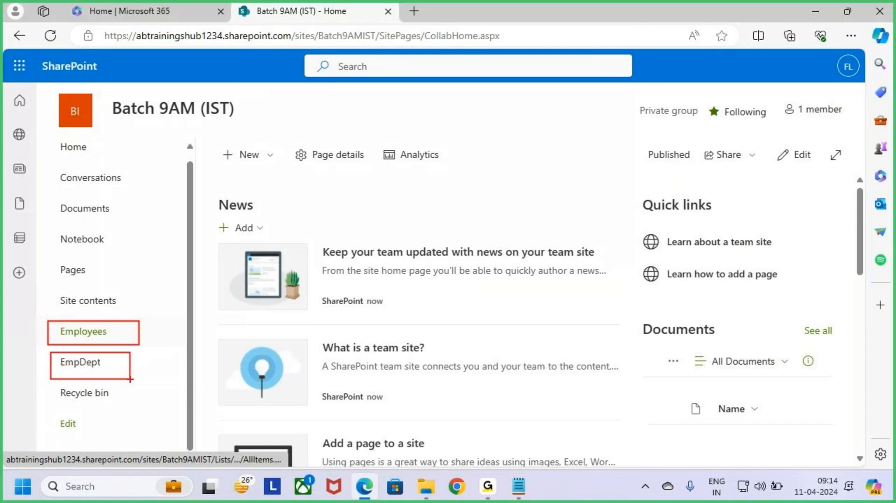
{"action": "key", "text": "Escape"}
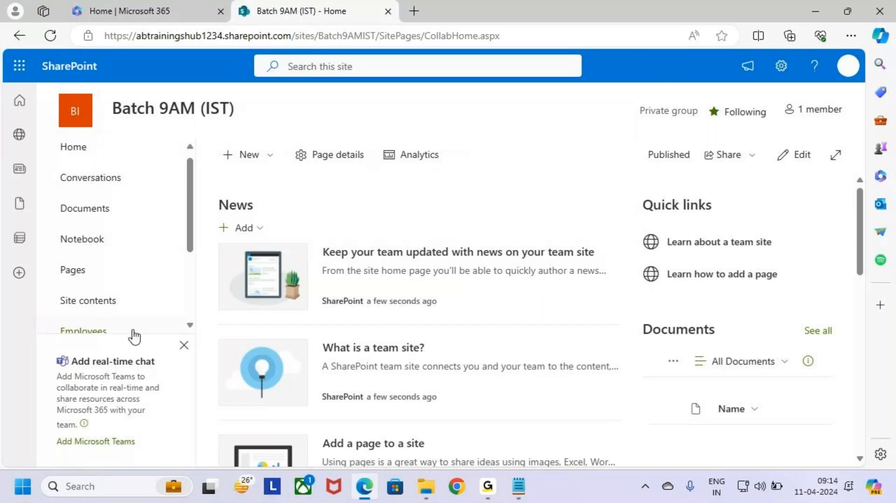
{"action": "scroll", "coordinate": [134, 318], "scroll_direction": "down", "scroll_amount": 3}
{"action": "key", "text": "ctrl+2"}
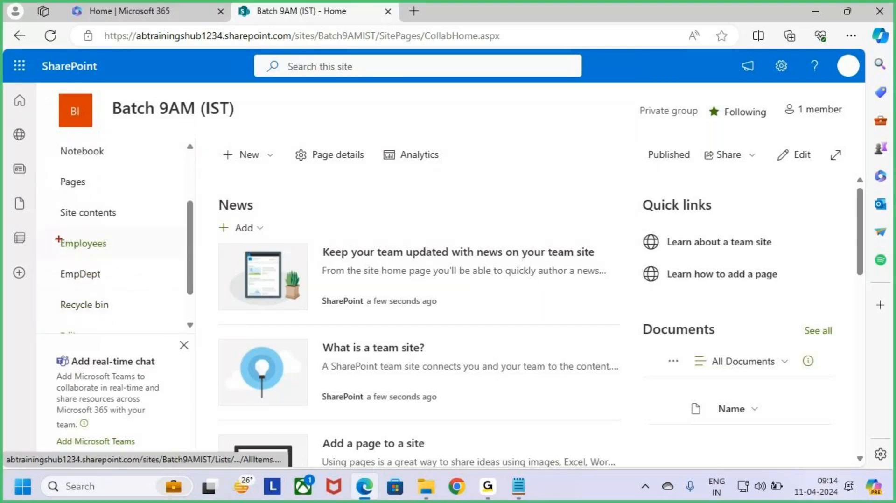
{"action": "left_click_drag", "start_coordinate": [51, 229], "coordinate": [124, 260]}
{"action": "mouse_move", "coordinate": [51, 264]}
{"action": "left_mouse_down"}
{"action": "mouse_move", "coordinate": [107, 295]}
{"action": "mouse_move", "coordinate": [53, 244]}
{"action": "mouse_move", "coordinate": [24, 343]}
{"action": "left_mouse_up"}
{"action": "key", "text": "Escape"}
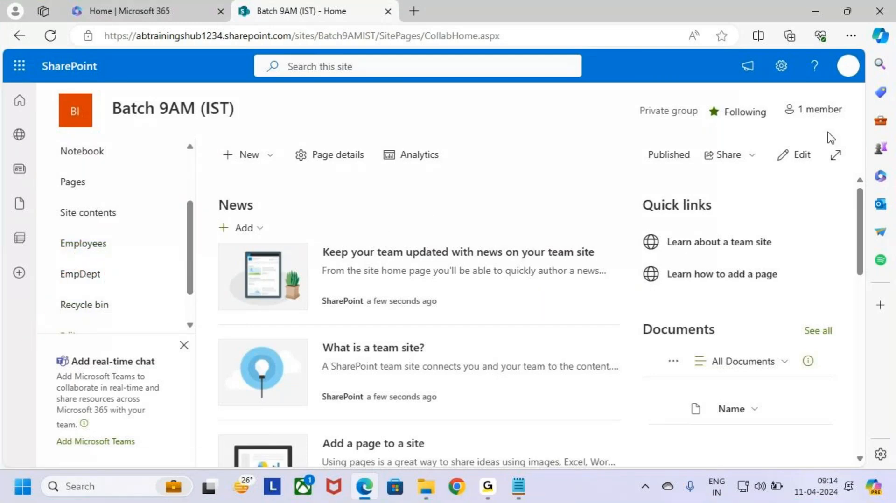
Step: Open the site contents and locate the EmpDept and Employees lists
{"action": "left_click", "coordinate": [782, 66]}
{"action": "left_click", "coordinate": [694, 196]}
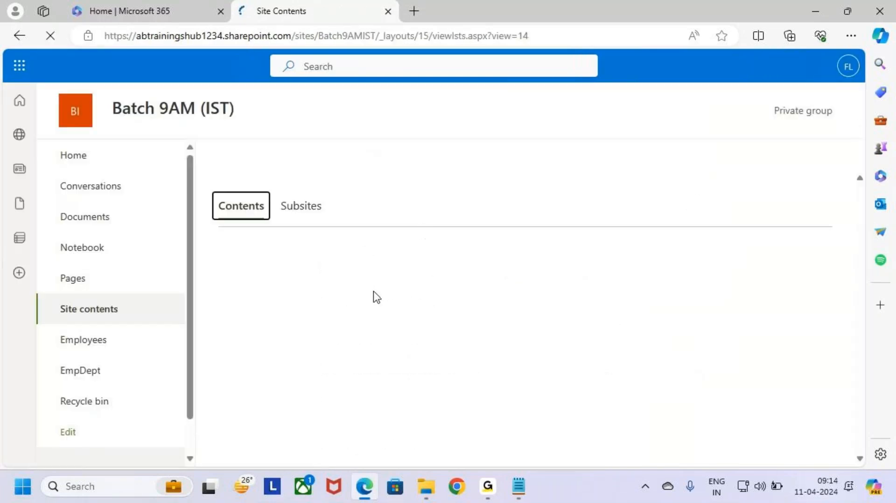
{"action": "scroll", "coordinate": [401, 283], "scroll_direction": "down", "scroll_amount": 2}
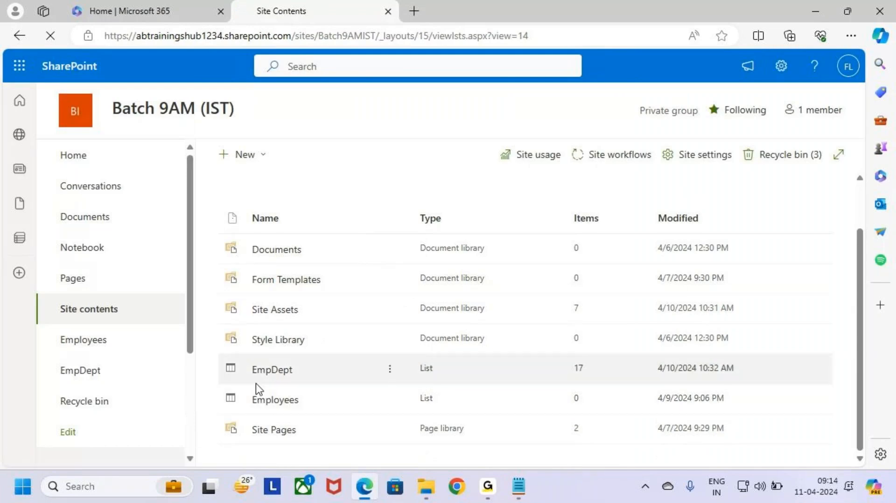
{"action": "key", "text": "ctrl+2"}
{"action": "left_click_drag", "start_coordinate": [219, 379], "coordinate": [241, 367]}
{"action": "left_click_drag", "start_coordinate": [221, 412], "coordinate": [244, 397]}
{"action": "key", "text": "Escape"}
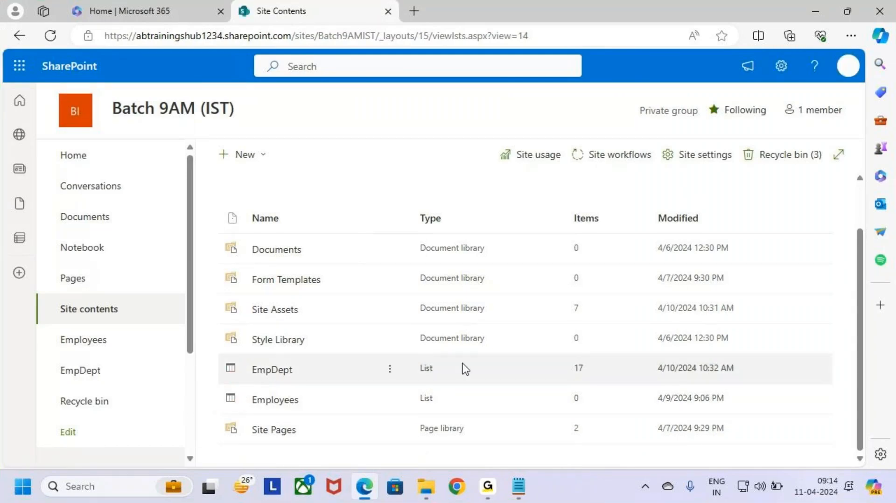
Step: Delete the EmpDept list from the site contents, sending it to the site Recycle Bin
{"action": "left_click", "coordinate": [390, 372]}
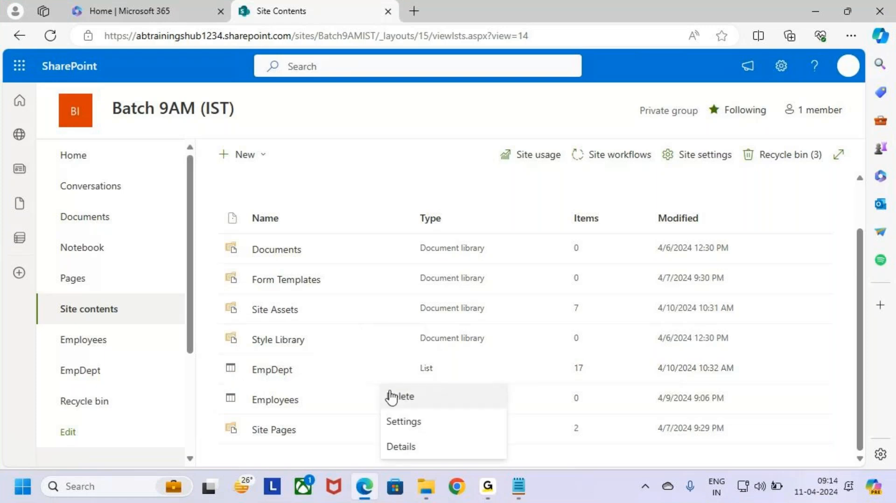
{"action": "left_click", "coordinate": [407, 401]}
{"action": "left_click", "coordinate": [520, 318]}
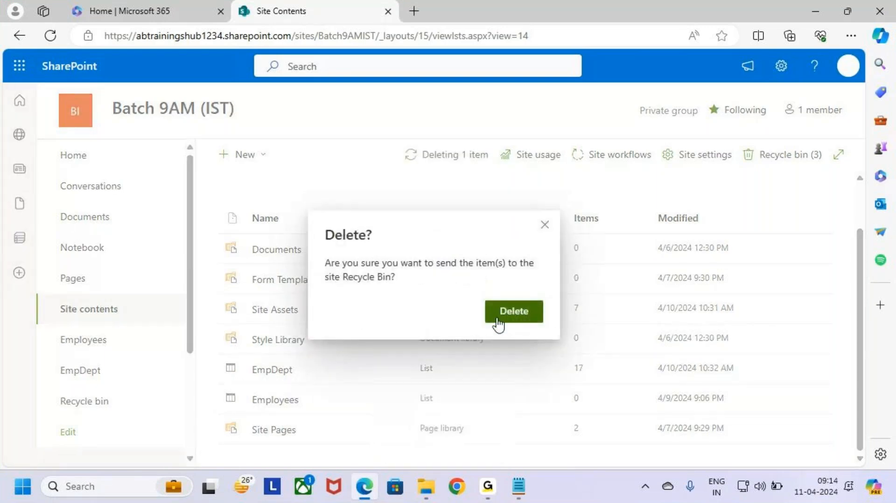
Step: Delete the Employees list from the site contents, sending it to the site Recycle Bin
{"action": "left_click", "coordinate": [390, 400]}
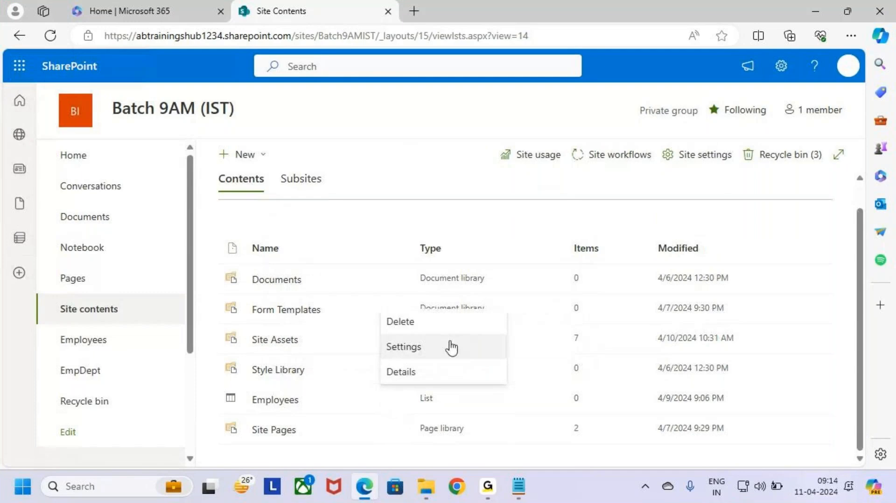
{"action": "left_click", "coordinate": [446, 325]}
{"action": "left_click", "coordinate": [523, 313]}
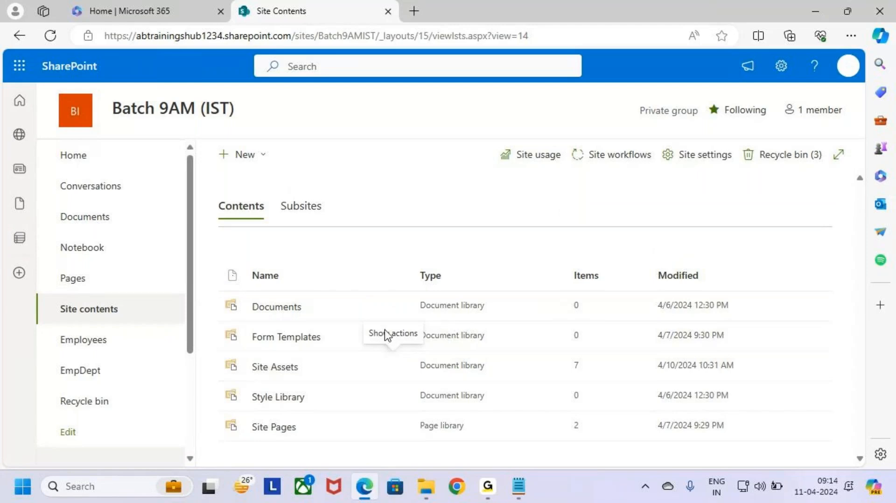
{"action": "key", "text": "ctrl+2"}
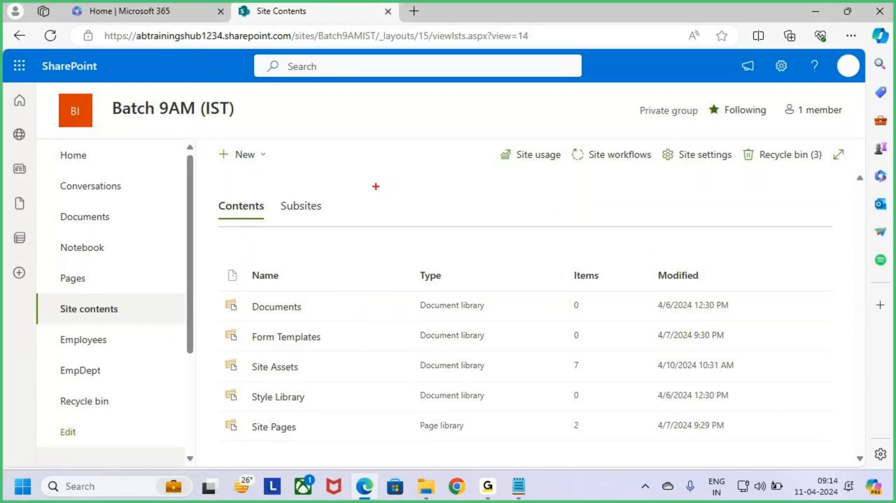
{"action": "left_click_drag", "start_coordinate": [366, 171], "coordinate": [462, 218]}
{"action": "left_click_drag", "start_coordinate": [503, 169], "coordinate": [593, 214]}
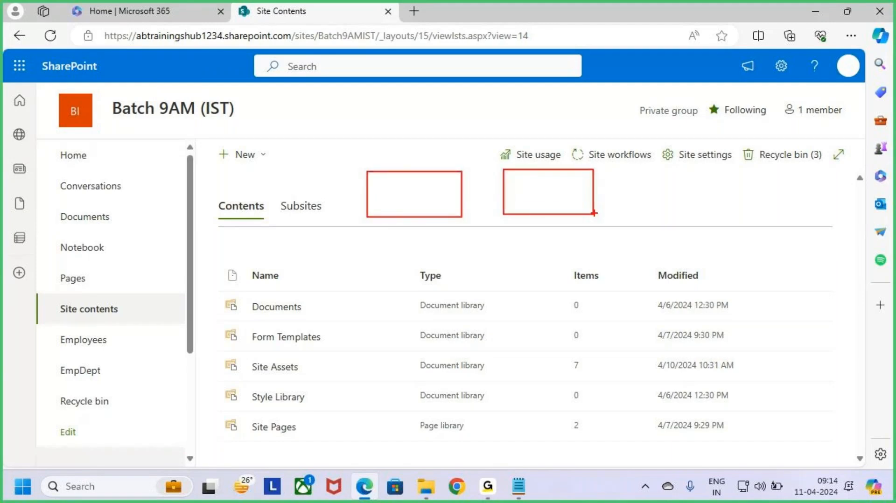
{"action": "key", "text": "Escape"}
Step: Create a new blank list named Emp, keeping it shown in the site navigation
{"action": "left_click", "coordinate": [245, 157]}
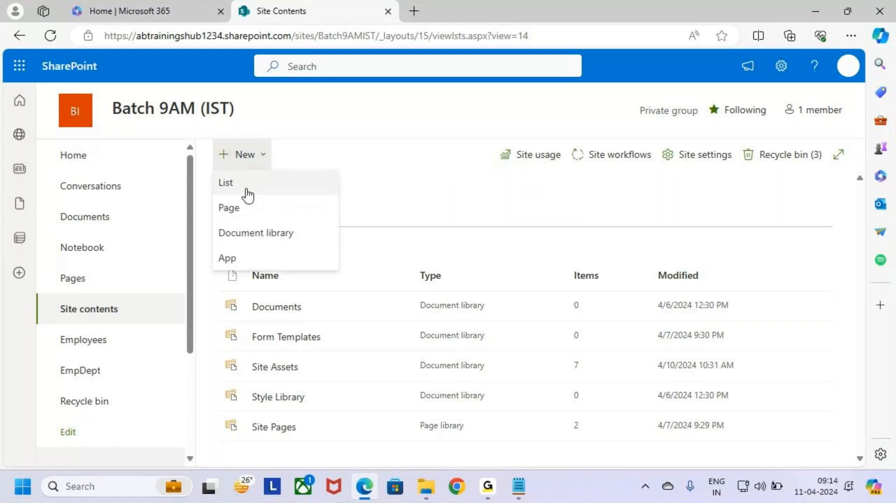
{"action": "left_click", "coordinate": [264, 192]}
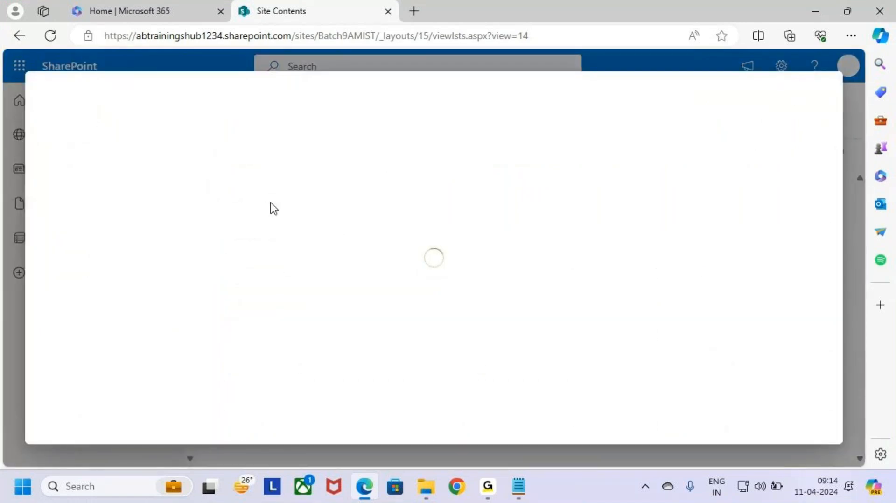
{"action": "key", "text": "ctrl+2"}
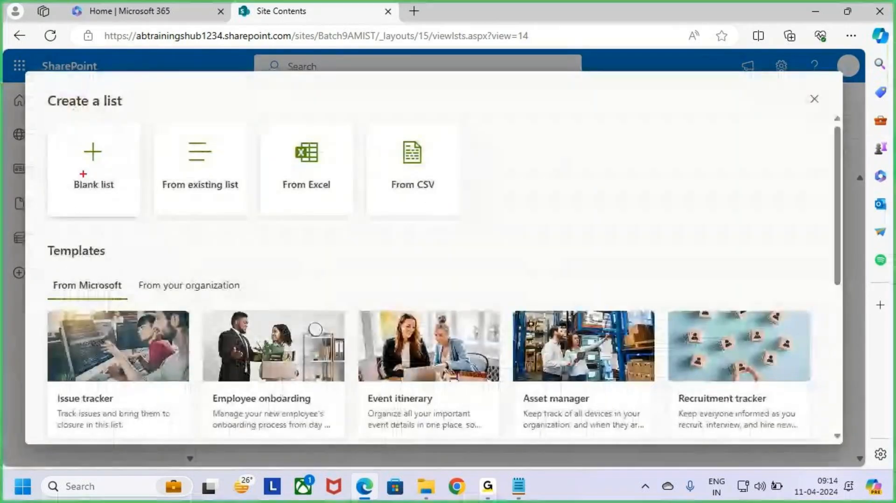
{"action": "left_click_drag", "start_coordinate": [49, 122], "coordinate": [130, 210]}
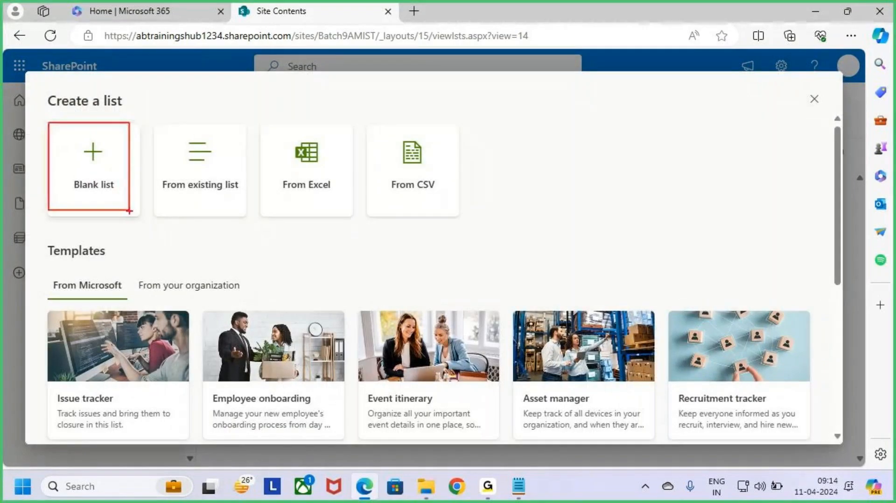
{"action": "key", "text": "Escape"}
{"action": "left_click", "coordinate": [102, 154]}
{"action": "type", "text": "E"}
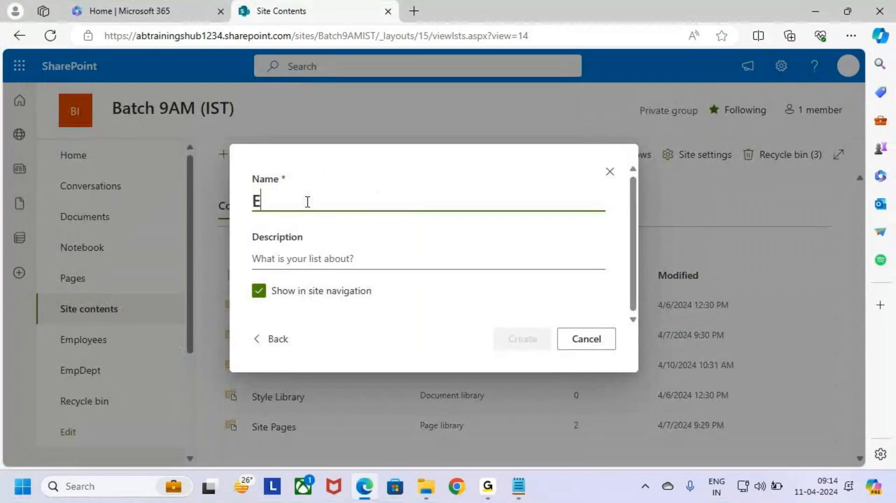
{"action": "type", "text": "mp"}
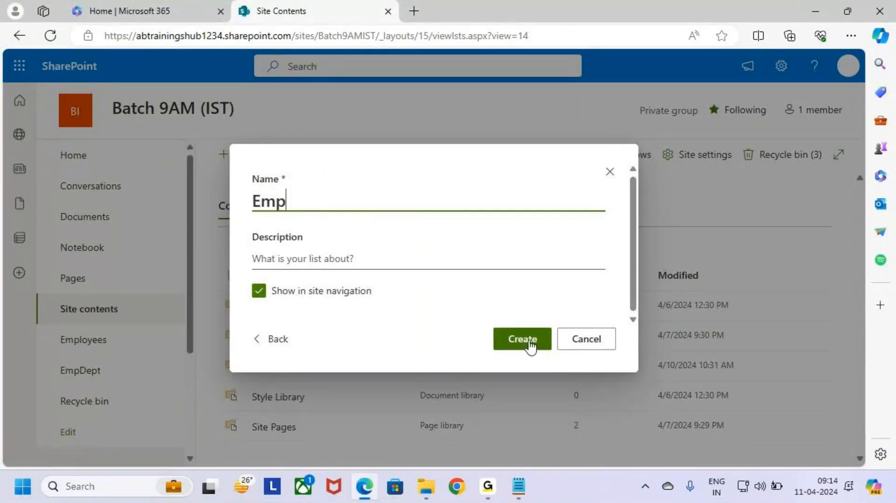
{"action": "left_click", "coordinate": [530, 345]}
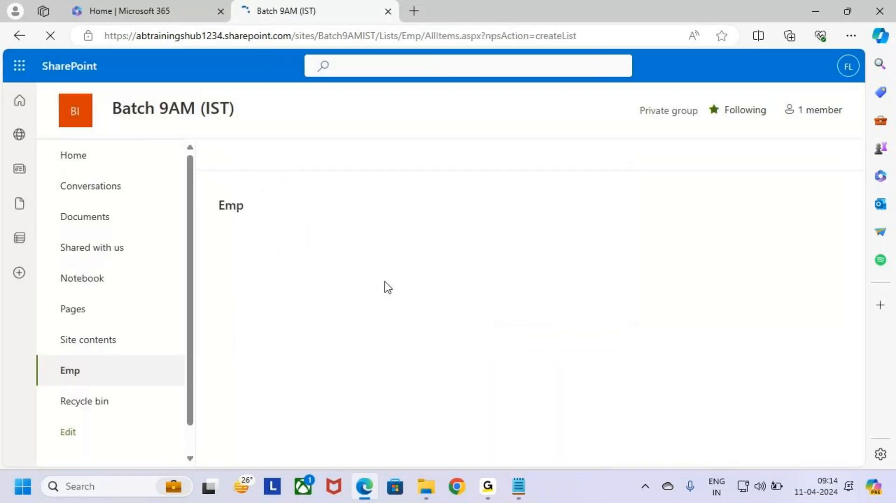
{"action": "key", "text": "ctrl+2"}
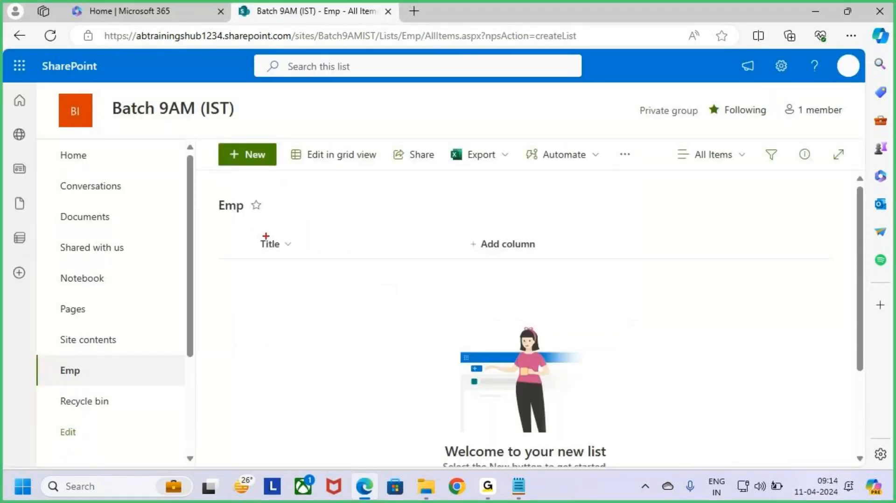
{"action": "left_click_drag", "start_coordinate": [252, 230], "coordinate": [417, 262]}
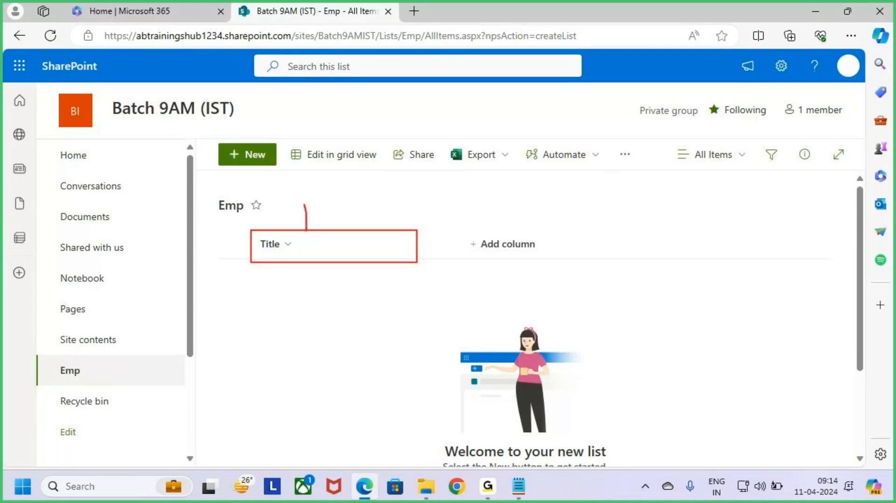
{"action": "key", "text": "Escape"}
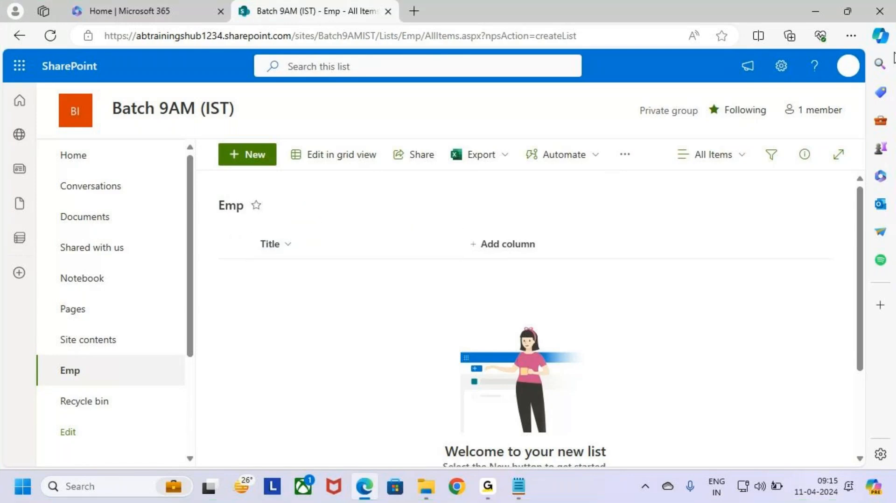
{"action": "key", "text": "ctrl+2"}
{"action": "mouse_move", "coordinate": [245, 226]}
{"action": "left_mouse_down"}
{"action": "mouse_move", "coordinate": [382, 262]}
{"action": "mouse_move", "coordinate": [409, 185]}
{"action": "mouse_move", "coordinate": [404, 229]}
{"action": "left_mouse_up"}
{"action": "mouse_move", "coordinate": [489, 168]}
{"action": "left_mouse_down"}
{"action": "mouse_move", "coordinate": [475, 192]}
{"action": "mouse_move", "coordinate": [511, 185]}
{"action": "mouse_move", "coordinate": [508, 201]}
{"action": "mouse_move", "coordinate": [527, 192]}
{"action": "left_mouse_up"}
{"action": "left_click_drag", "start_coordinate": [472, 239], "coordinate": [646, 182]}
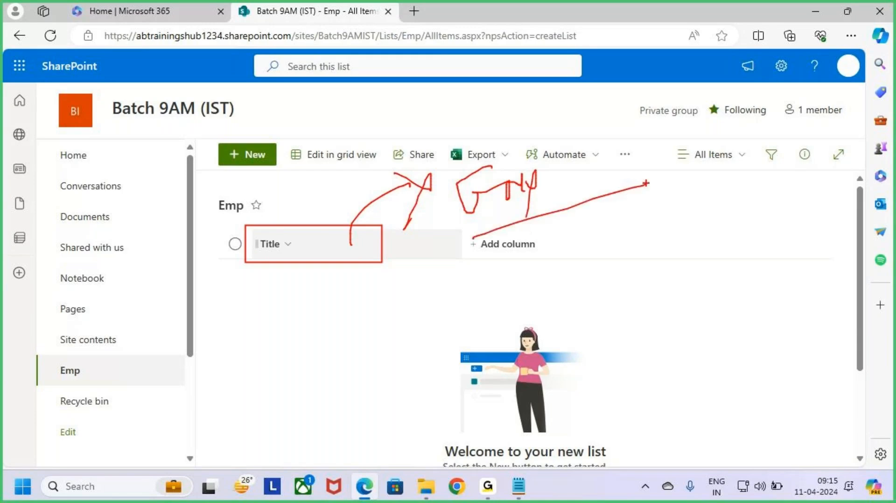
{"action": "key", "text": "Escape"}
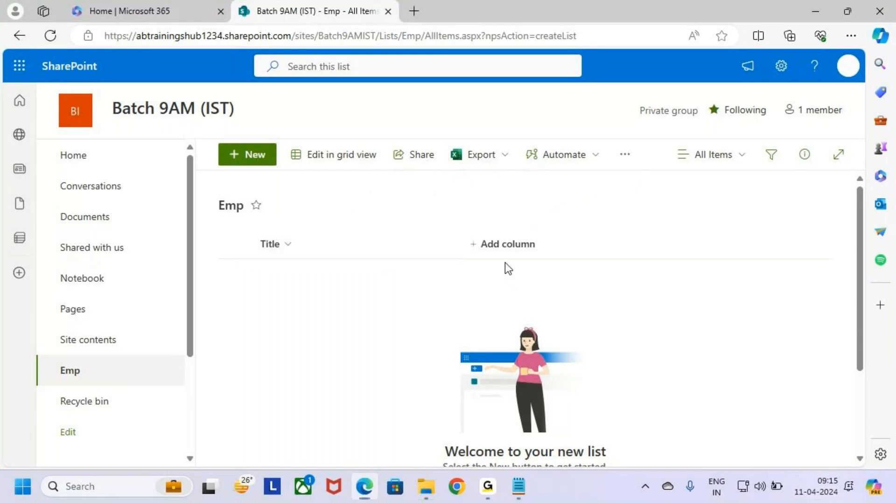
{"action": "key", "text": "ctrl+2"}
{"action": "left_click_drag", "start_coordinate": [470, 232], "coordinate": [539, 257]}
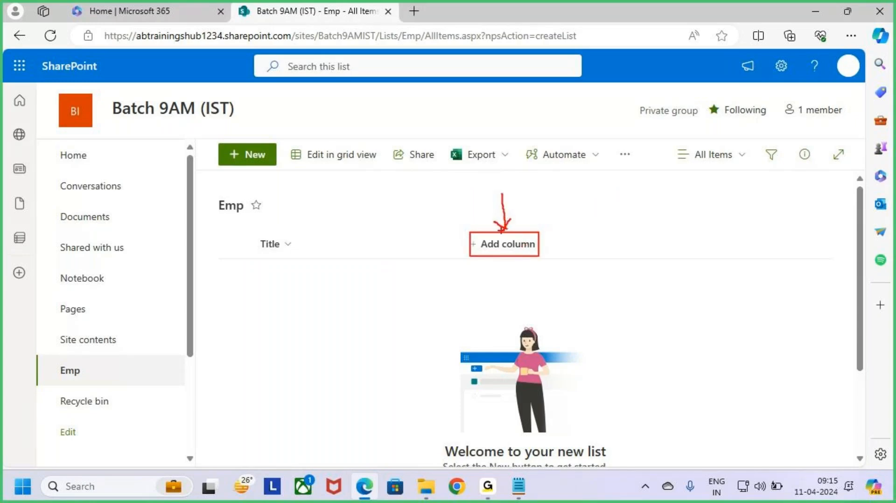
{"action": "key", "text": "Escape"}
Step: Open the list settings of the Emp list
{"action": "left_click", "coordinate": [781, 66]}
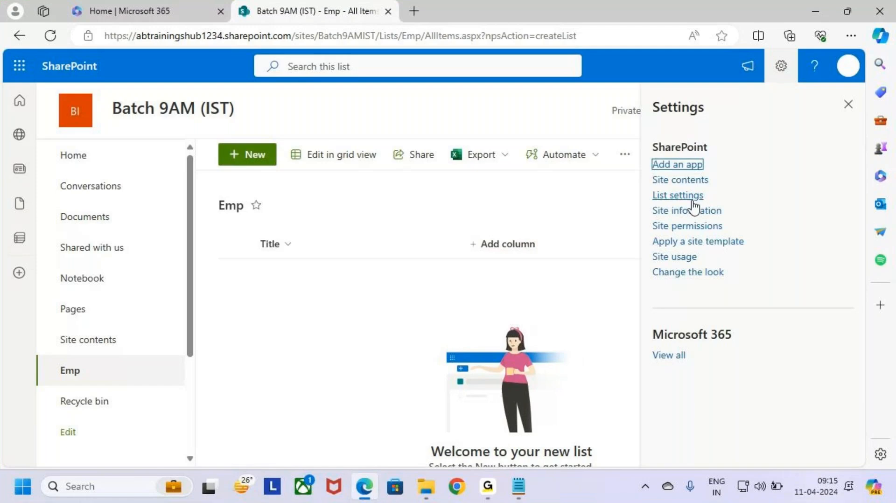
{"action": "key", "text": "ctrl+2"}
{"action": "left_click_drag", "start_coordinate": [645, 185], "coordinate": [705, 209]}
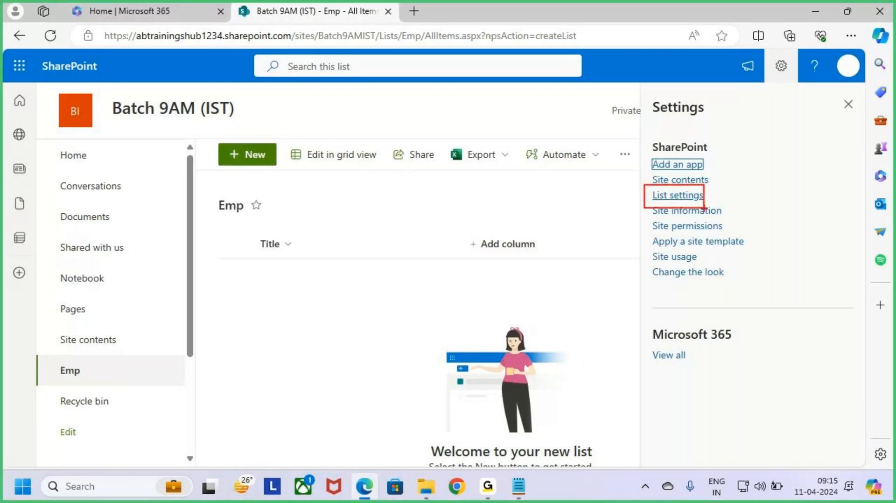
{"action": "key", "text": "Escape"}
{"action": "left_click", "coordinate": [694, 198]}
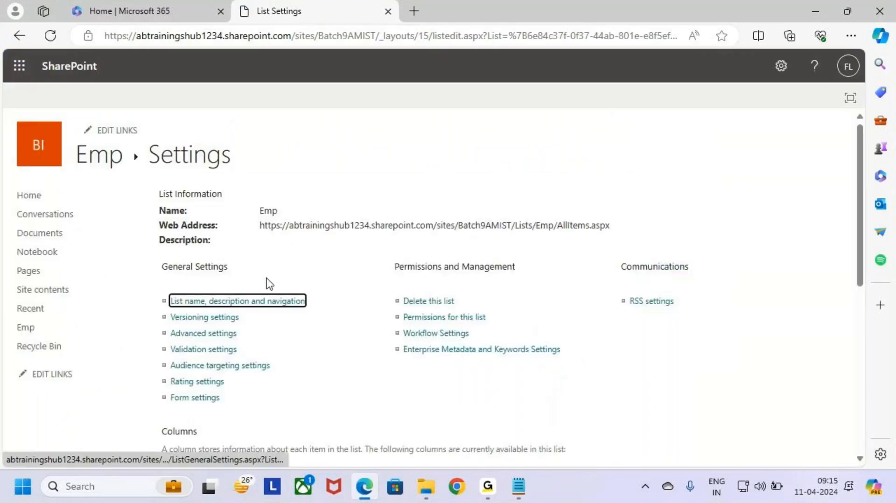
Step: Open the Title column of the Emp list for editing
{"action": "scroll", "coordinate": [260, 351], "scroll_direction": "down", "scroll_amount": 3}
{"action": "key", "text": "ctrl+2"}
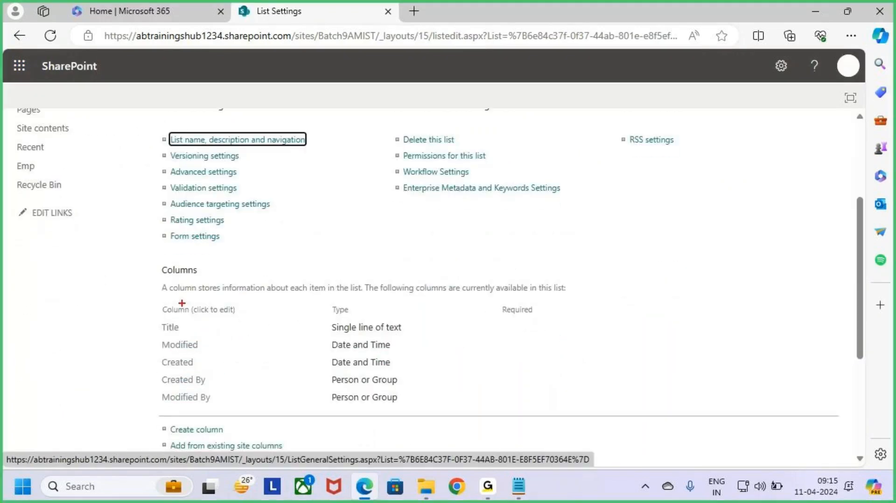
{"action": "key", "text": "Escape"}
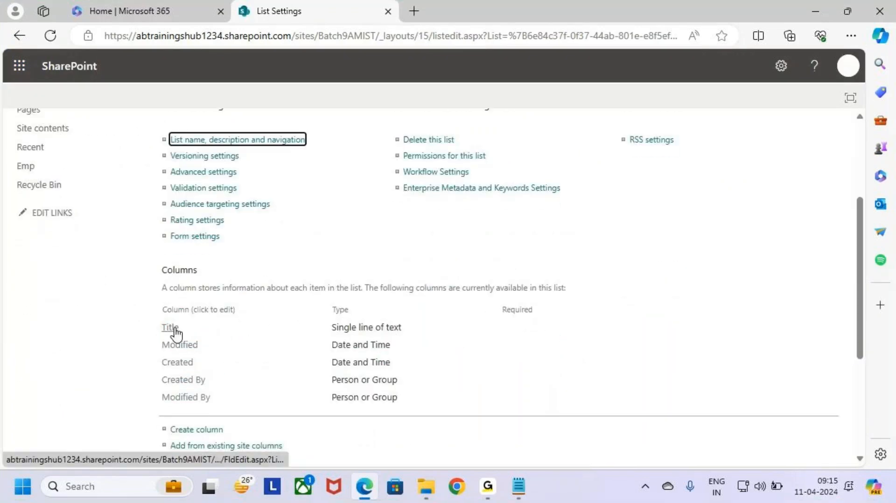
{"action": "left_click", "coordinate": [176, 332]}
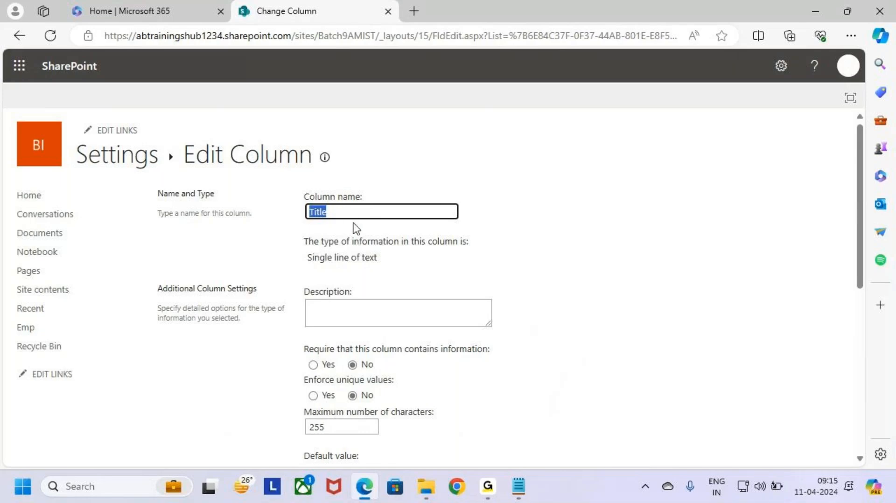
Step: Rename the Title column to Eno and make it a required column with unique values enforced
{"action": "type", "text": "Eno"}
{"action": "scroll", "coordinate": [490, 322], "scroll_direction": "down", "scroll_amount": 2}
{"action": "key", "text": "ctrl+2"}
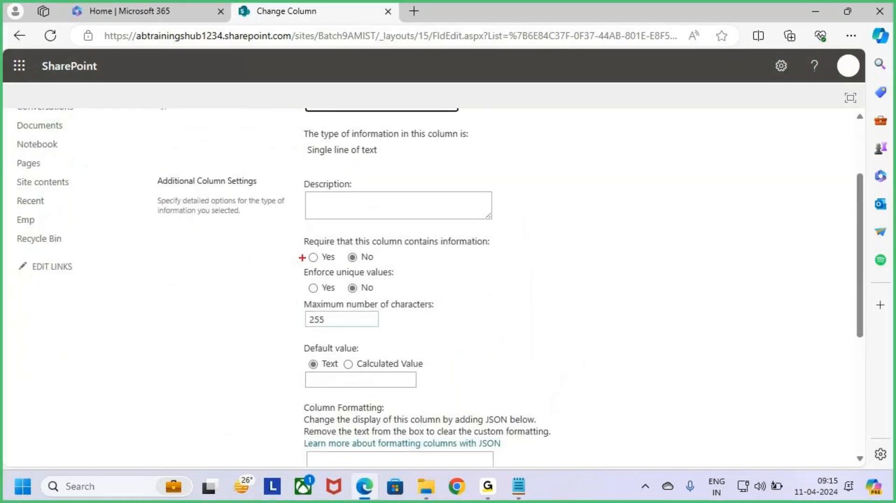
{"action": "left_click_drag", "start_coordinate": [302, 258], "coordinate": [363, 192]}
{"action": "key", "text": "Escape"}
{"action": "left_click", "coordinate": [313, 258]}
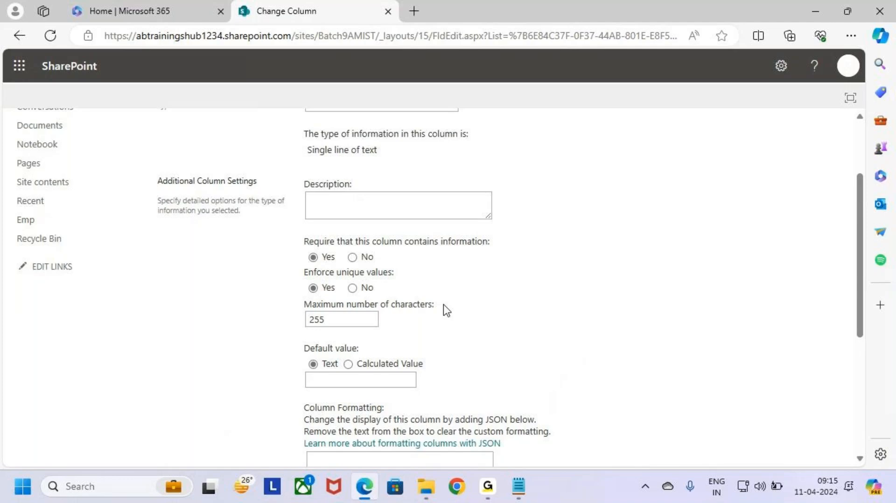
{"action": "scroll", "coordinate": [452, 327], "scroll_direction": "up", "scroll_amount": 2}
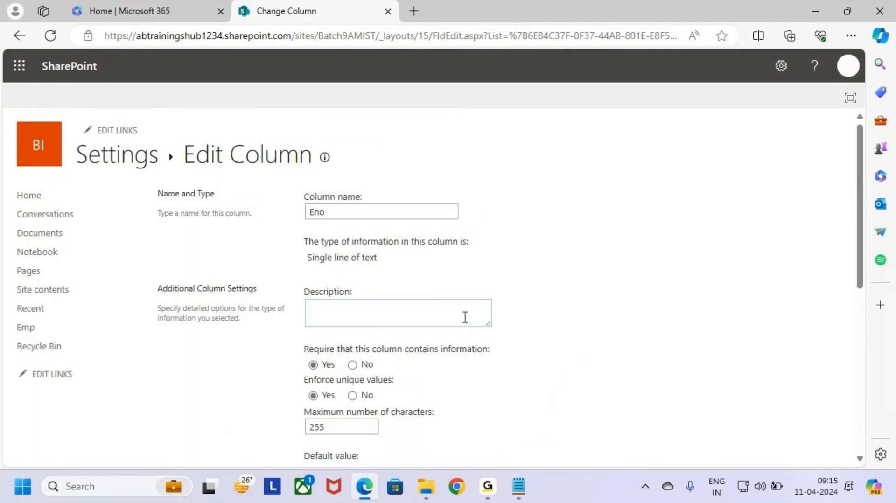
Step: Save the Eno column settings and agree to index the column
{"action": "scroll", "coordinate": [598, 351], "scroll_direction": "down", "scroll_amount": 7}
{"action": "left_click", "coordinate": [766, 396]}
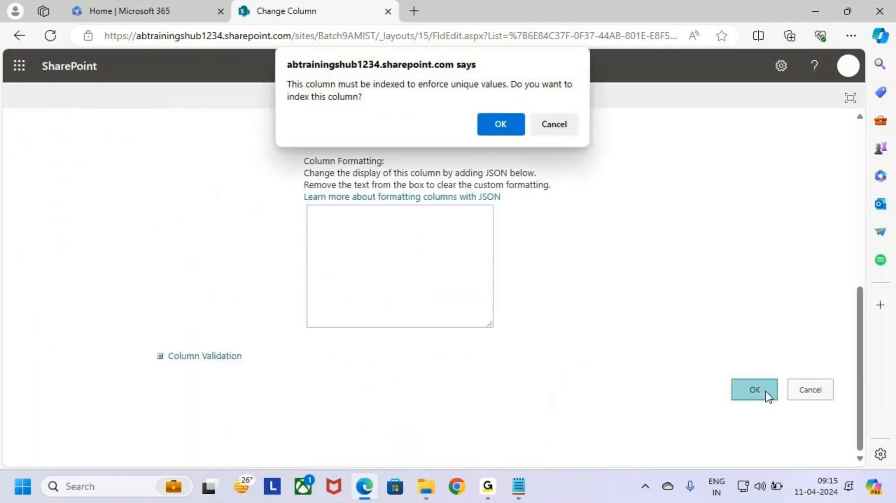
{"action": "left_click", "coordinate": [501, 124]}
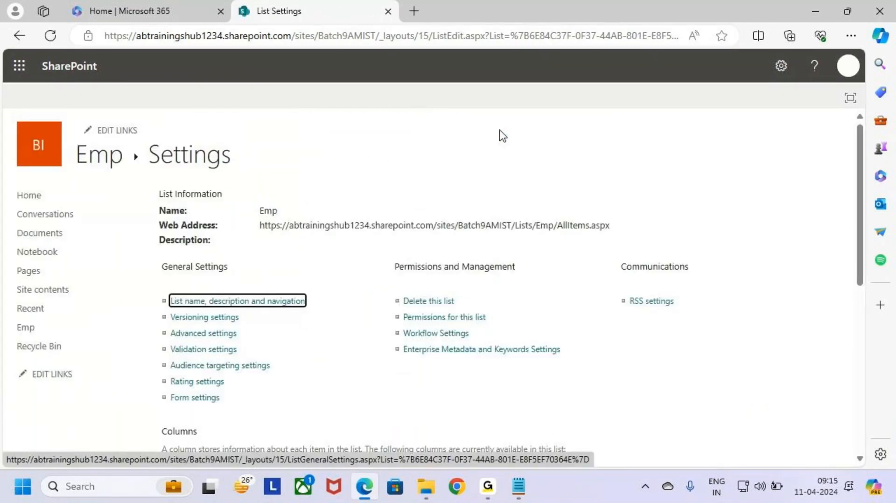
Step: Create a column named Ename of type Single line of text in the Emp list
{"action": "scroll", "coordinate": [250, 313], "scroll_direction": "down", "scroll_amount": 3}
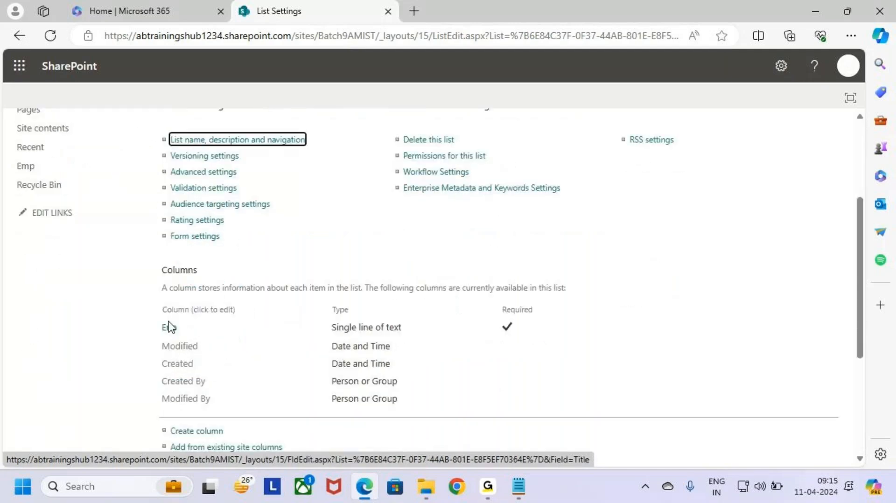
{"action": "left_click_drag", "start_coordinate": [162, 323], "coordinate": [193, 337]}
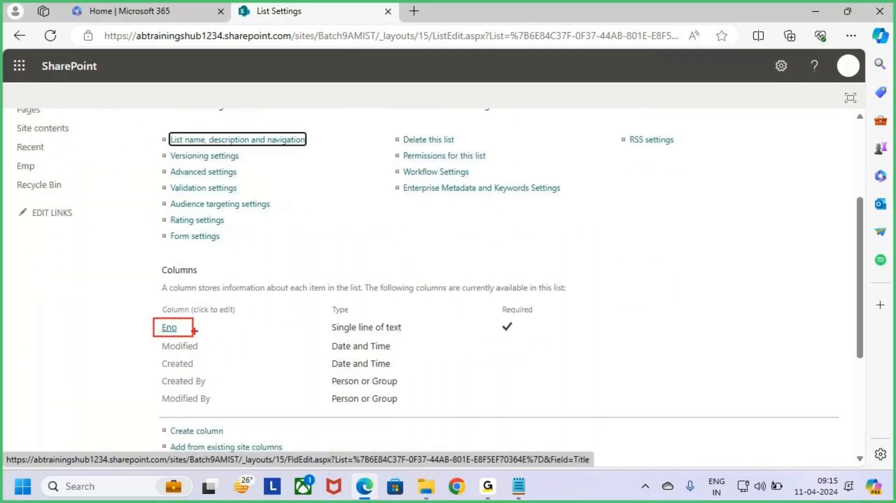
{"action": "scroll", "coordinate": [200, 332], "scroll_direction": "up", "scroll_amount": 1}
{"action": "scroll", "coordinate": [201, 335], "scroll_direction": "down", "scroll_amount": 3}
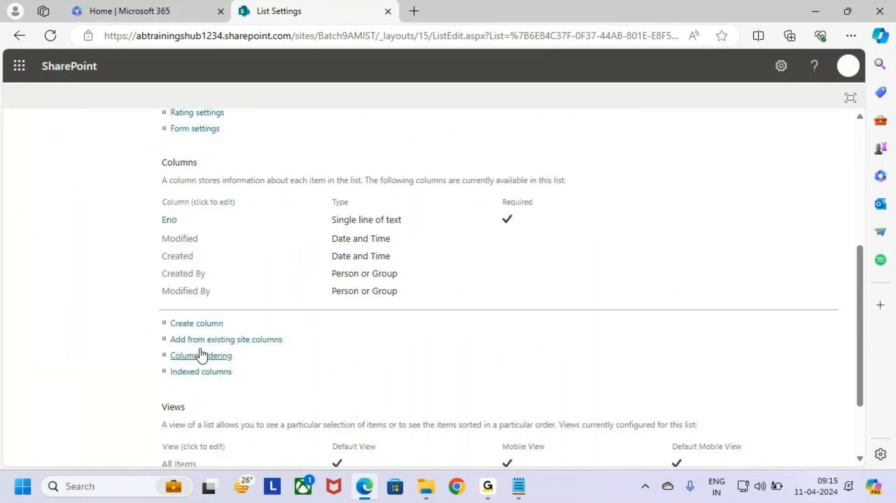
{"action": "mouse_move", "coordinate": [157, 314]}
{"action": "left_mouse_down"}
{"action": "mouse_move", "coordinate": [173, 330]}
{"action": "mouse_move", "coordinate": [232, 332]}
{"action": "left_mouse_up"}
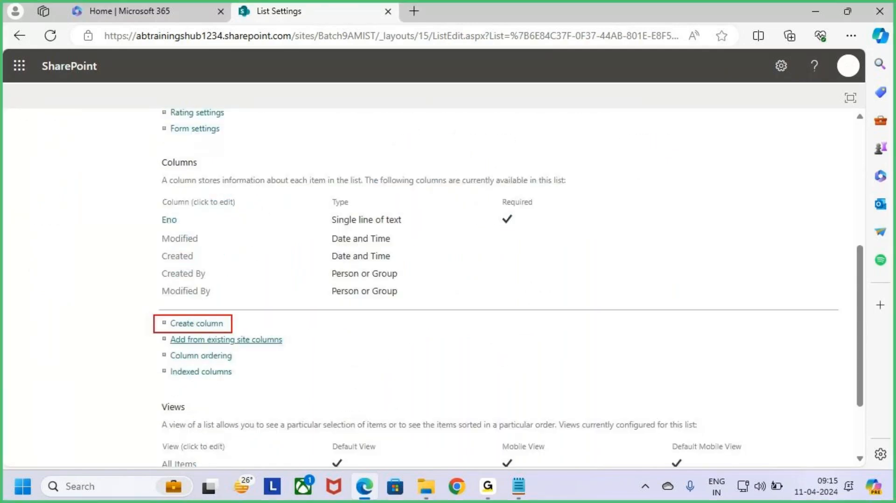
{"action": "left_click", "coordinate": [207, 329]}
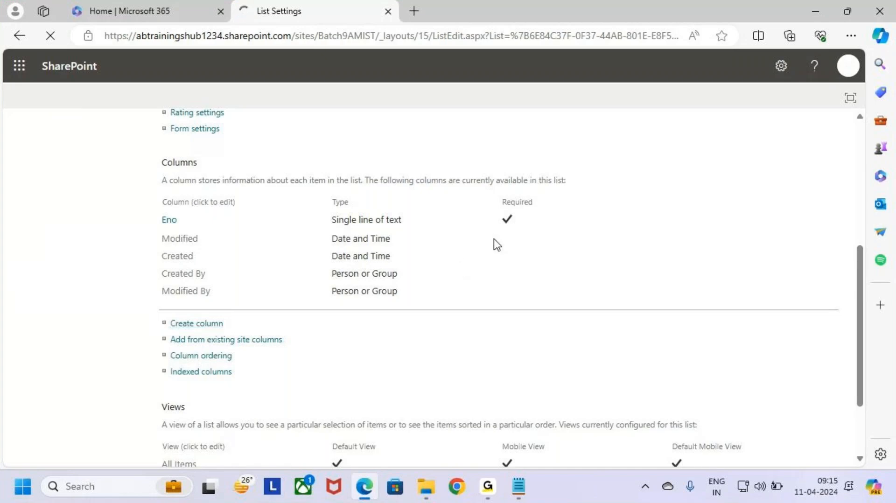
{"action": "left_click", "coordinate": [427, 210]}
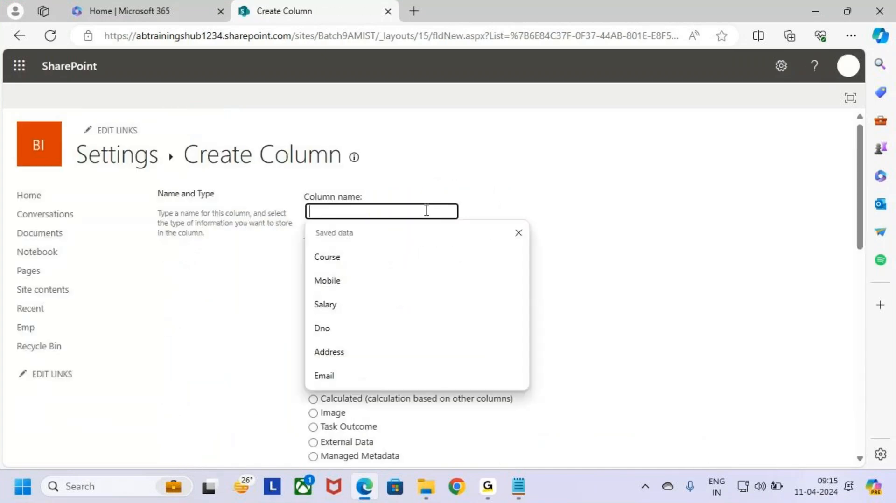
{"action": "type", "text": "Ename"}
{"action": "left_click", "coordinate": [458, 303]}
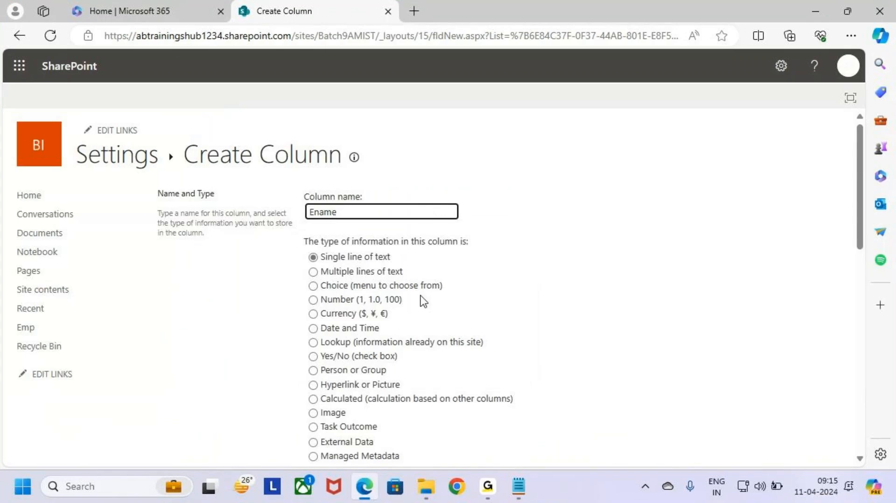
{"action": "left_click", "coordinate": [369, 258]}
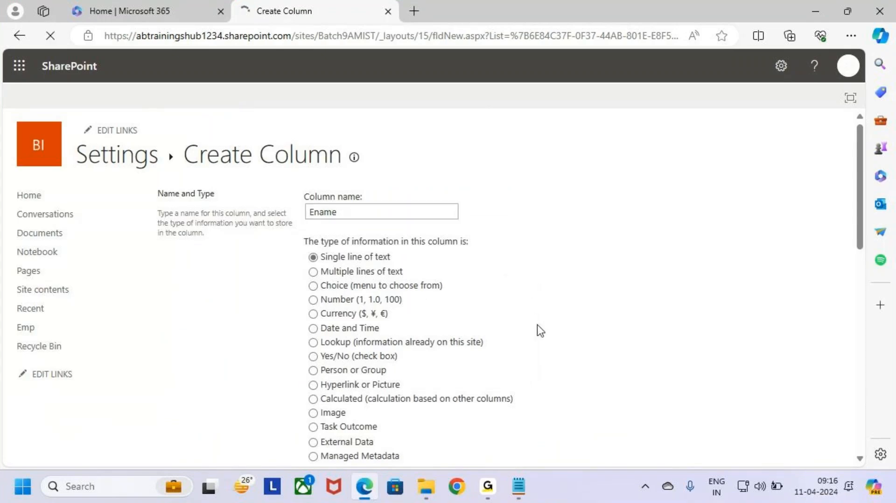
{"action": "scroll", "coordinate": [536, 327], "scroll_direction": "down", "scroll_amount": 15}
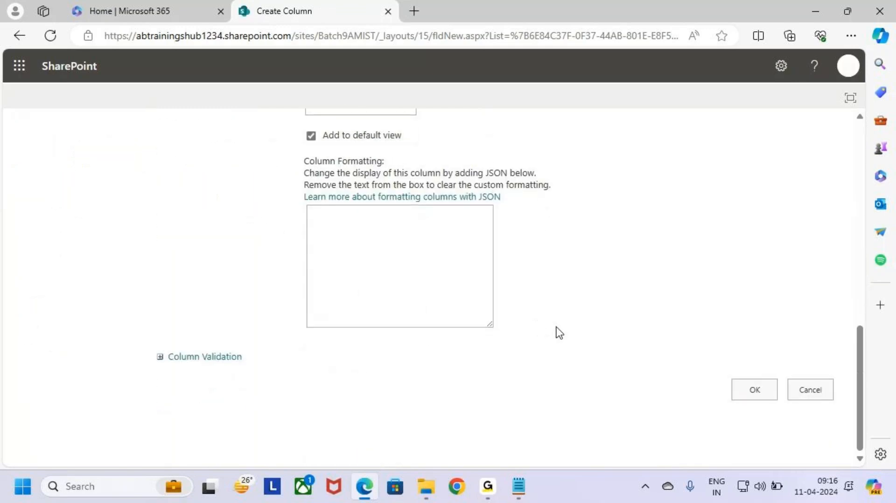
{"action": "left_click", "coordinate": [752, 395]}
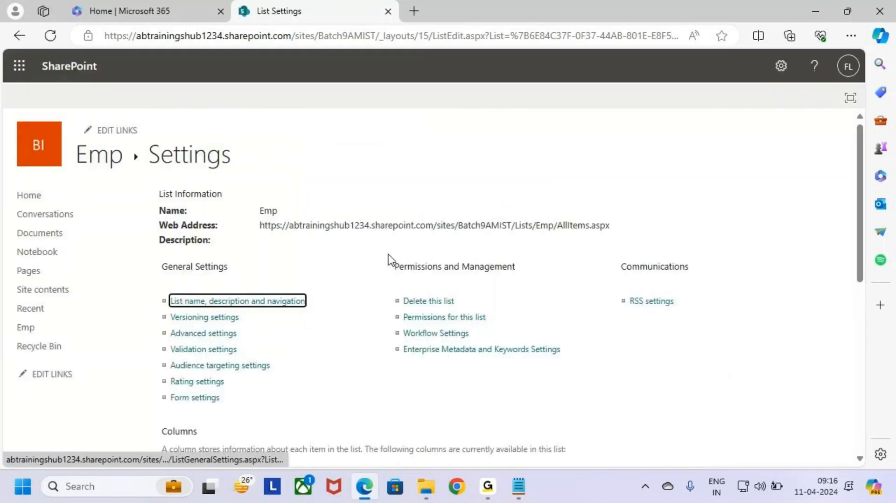
Step: Create a column named Salary of type Currency in the Emp list
{"action": "scroll", "coordinate": [347, 307], "scroll_direction": "down", "scroll_amount": 5}
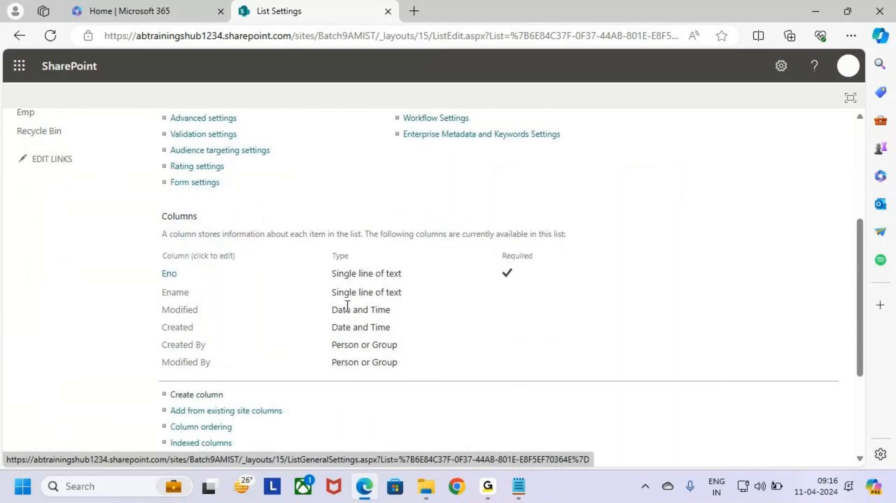
{"action": "scroll", "coordinate": [214, 327], "scroll_direction": "down", "scroll_amount": 2}
{"action": "left_click", "coordinate": [202, 288]}
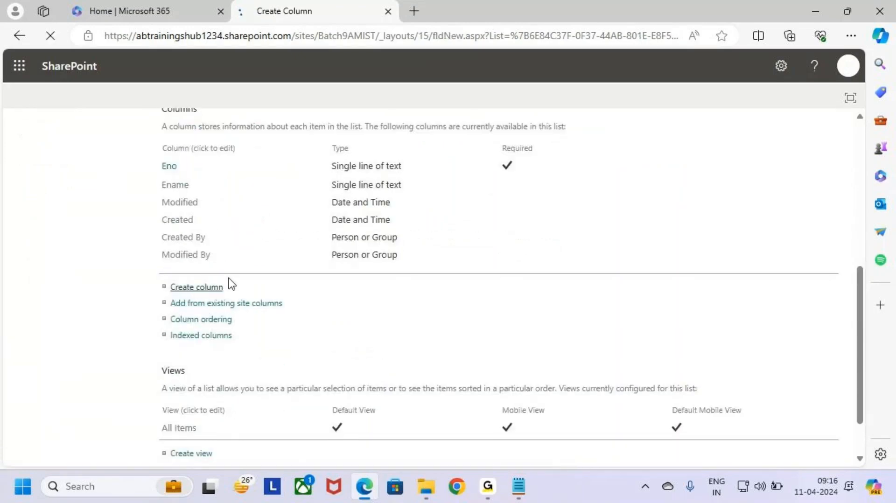
{"action": "left_click", "coordinate": [340, 213]}
{"action": "type", "text": "Salary"}
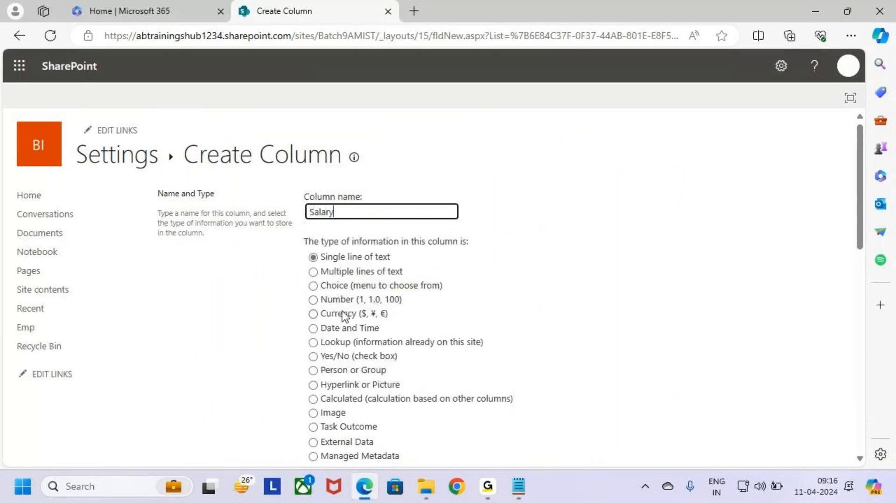
{"action": "left_click", "coordinate": [340, 314]}
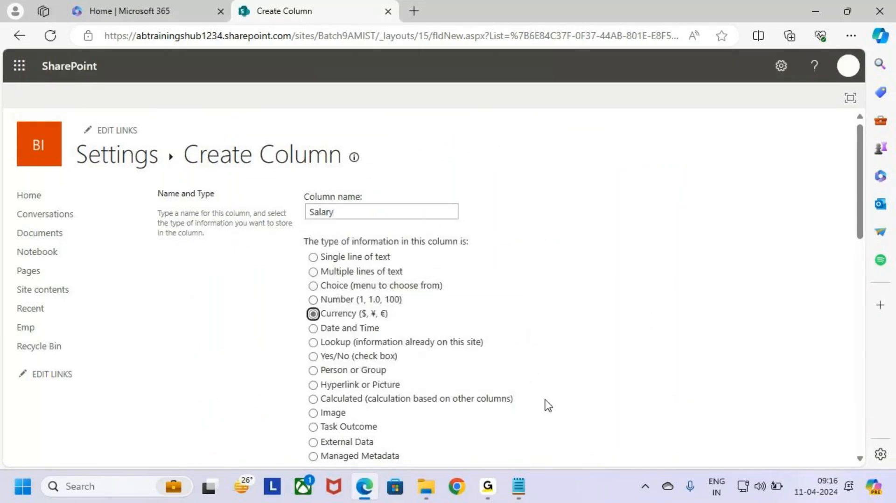
{"action": "scroll", "coordinate": [546, 406], "scroll_direction": "down", "scroll_amount": 10}
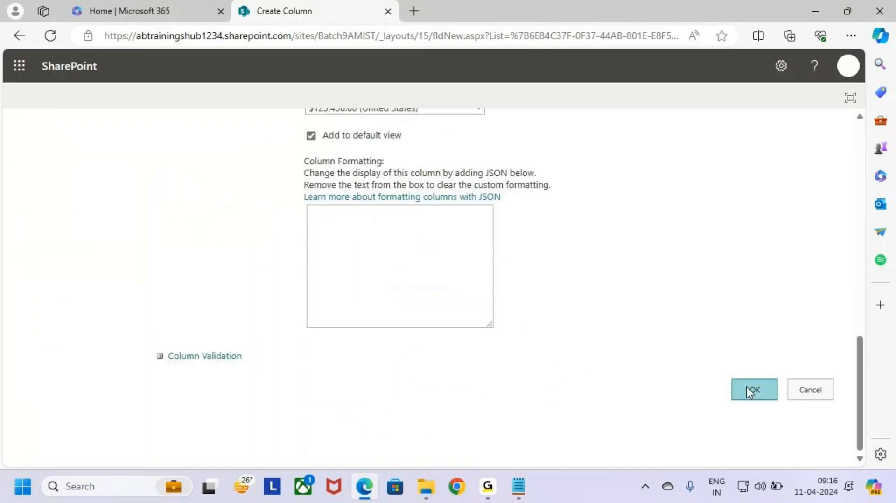
{"action": "left_click", "coordinate": [747, 390]}
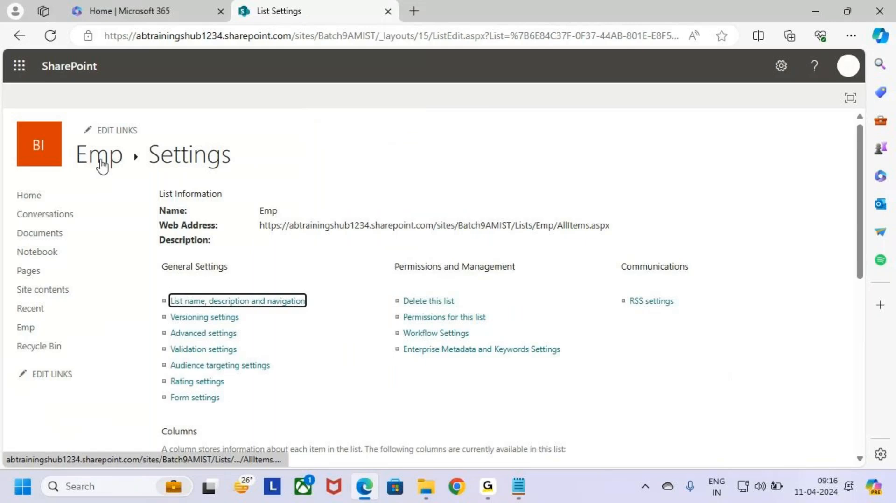
Step: Open the Emp list from its settings page and narrow the Eno column
{"action": "key", "text": "ctrl+2"}
{"action": "left_click_drag", "start_coordinate": [72, 142], "coordinate": [132, 178]}
{"action": "key", "text": "Escape"}
{"action": "left_click", "coordinate": [108, 161]}
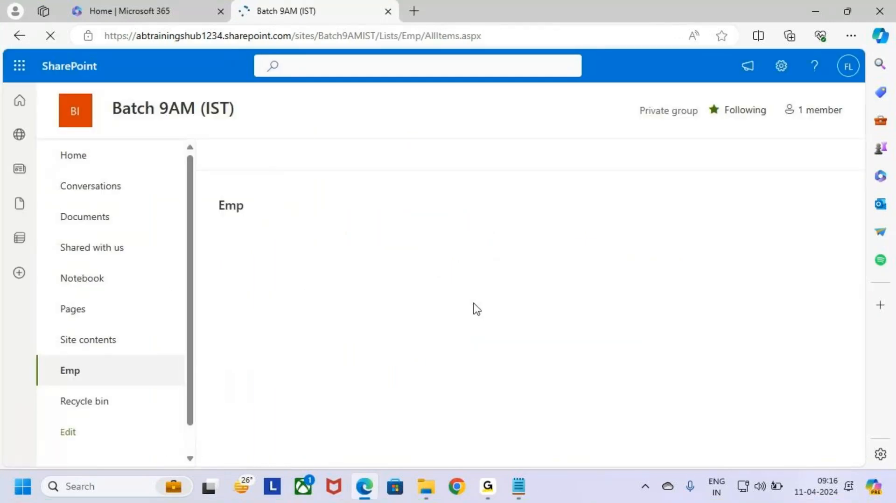
{"action": "left_click_drag", "start_coordinate": [464, 236], "coordinate": [362, 242]}
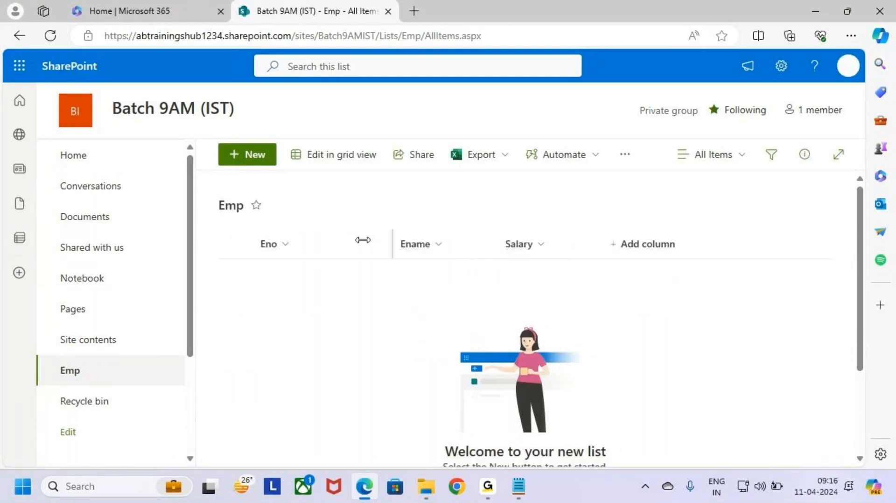
{"action": "key", "text": "ctrl+2"}
{"action": "mouse_move", "coordinate": [252, 232]}
{"action": "left_mouse_down"}
{"action": "mouse_move", "coordinate": [340, 258]}
{"action": "mouse_move", "coordinate": [608, 258]}
{"action": "left_mouse_up"}
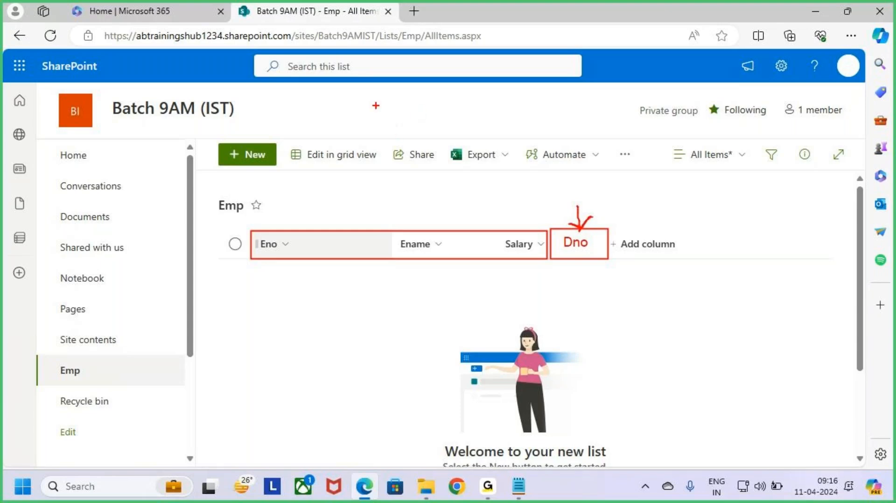
{"action": "left_click_drag", "start_coordinate": [376, 105], "coordinate": [358, 158]}
{"action": "mouse_move", "coordinate": [390, 100]}
{"action": "left_mouse_down"}
{"action": "mouse_move", "coordinate": [395, 140]}
{"action": "mouse_move", "coordinate": [464, 129]}
{"action": "left_mouse_up"}
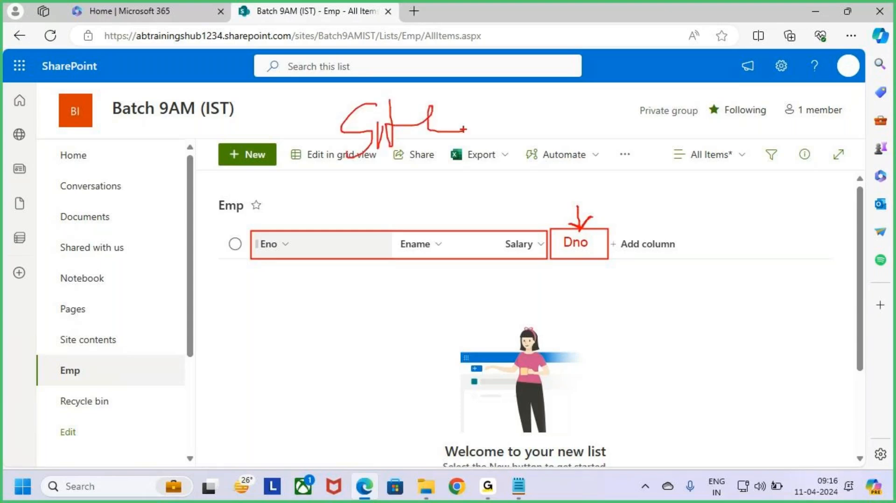
{"action": "key", "text": "e"}
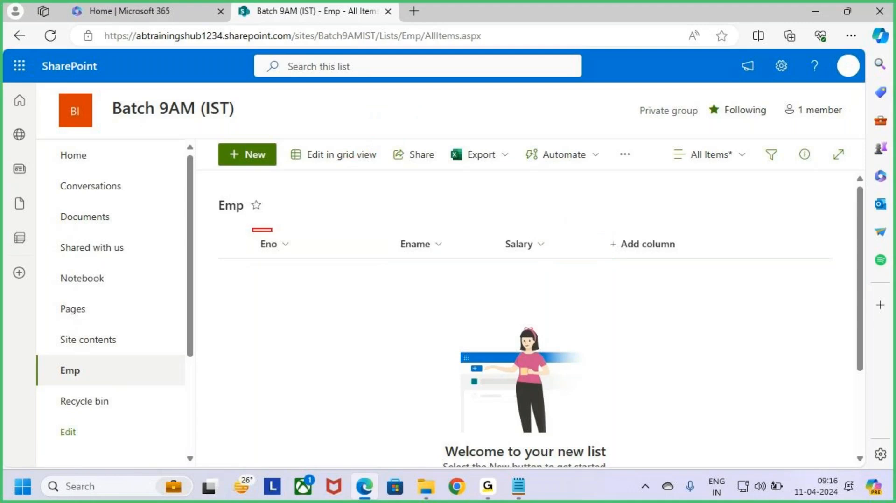
{"action": "left_click_drag", "start_coordinate": [272, 232], "coordinate": [560, 267]}
{"action": "left_click_drag", "start_coordinate": [464, 192], "coordinate": [456, 224]}
{"action": "left_click_drag", "start_coordinate": [481, 225], "coordinate": [451, 255]}
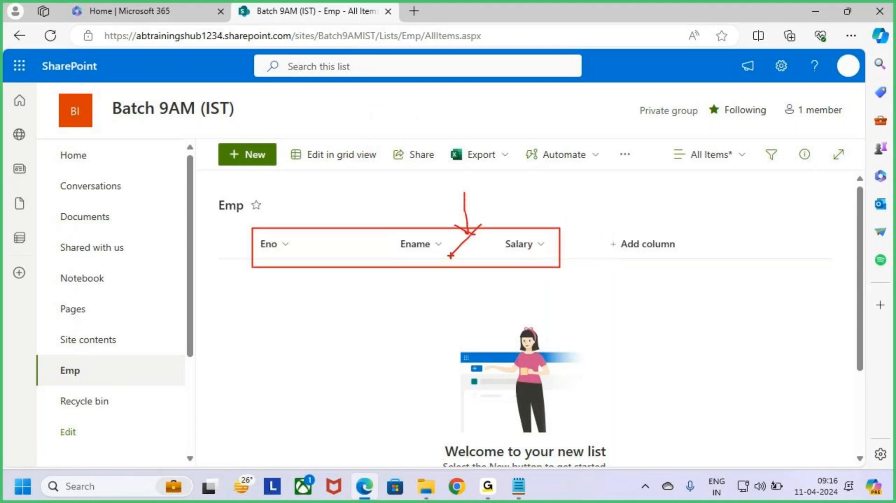
{"action": "key", "text": "Escape"}
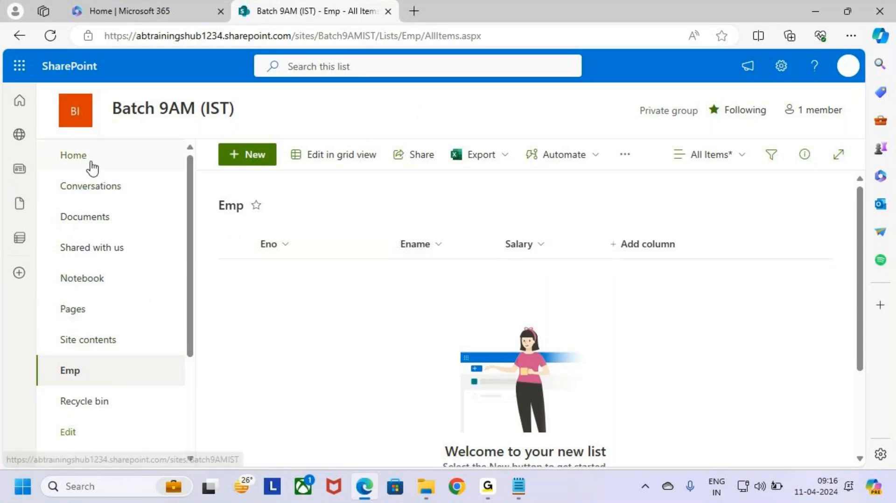
Step: Go to the home page of the Batch 9AM (IST) site
{"action": "key", "text": "ctrl+2"}
{"action": "left_click_drag", "start_coordinate": [51, 146], "coordinate": [118, 171]}
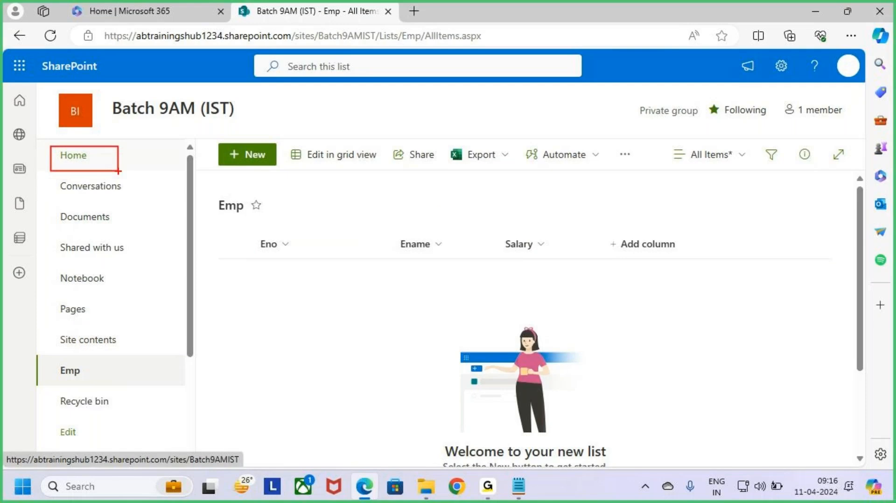
{"action": "key", "text": "Escape"}
{"action": "left_click", "coordinate": [117, 169]}
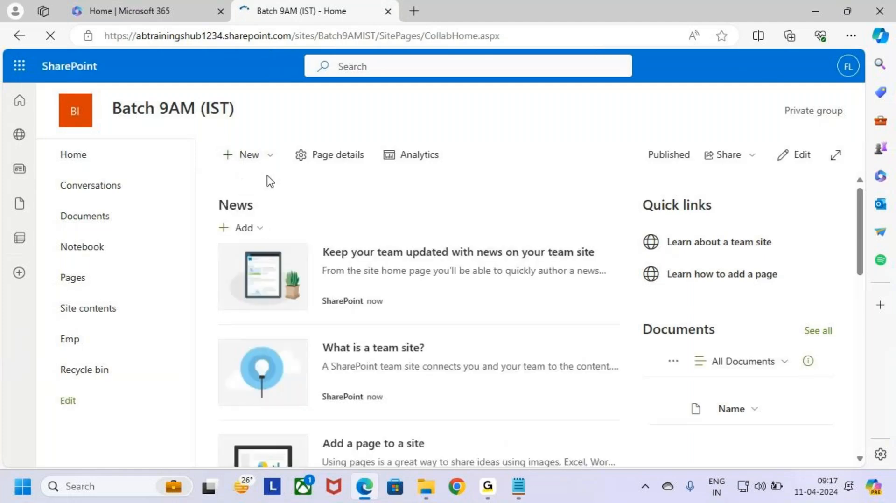
Step: Create a new blank list named Dept, keeping it shown in the site navigation
{"action": "left_click", "coordinate": [269, 161]}
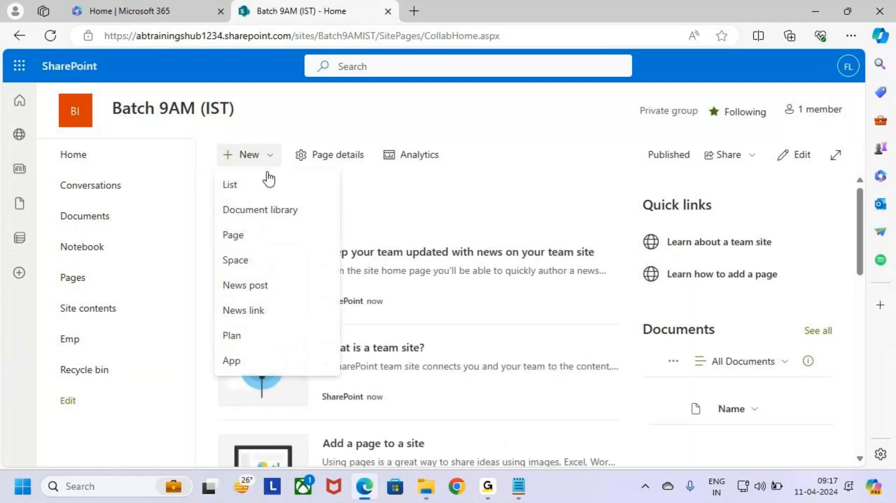
{"action": "left_click", "coordinate": [295, 189]}
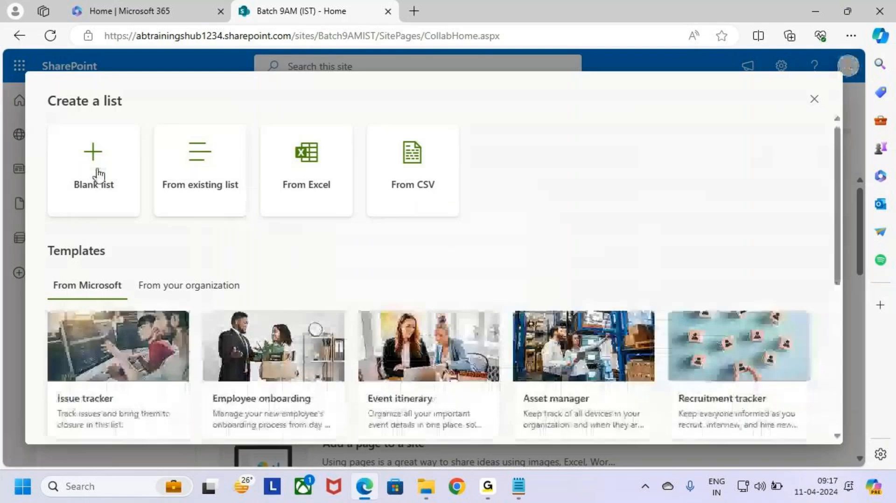
{"action": "left_click", "coordinate": [98, 175]}
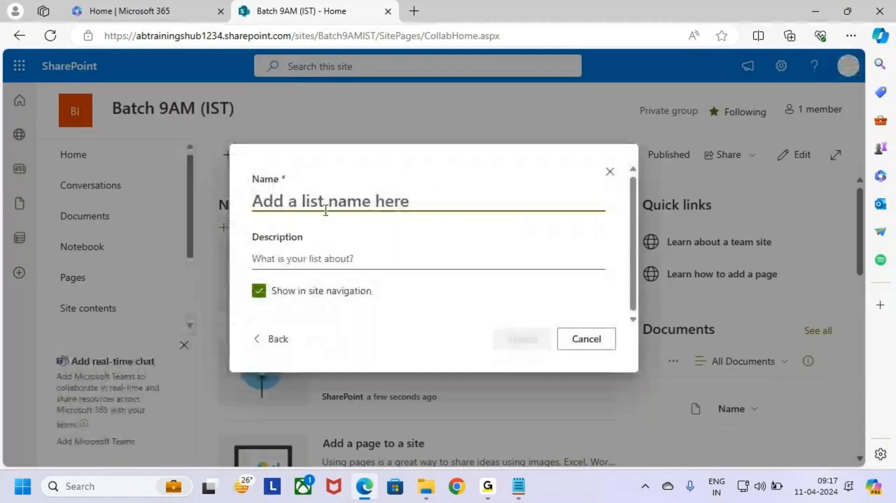
{"action": "type", "text": "Dept"}
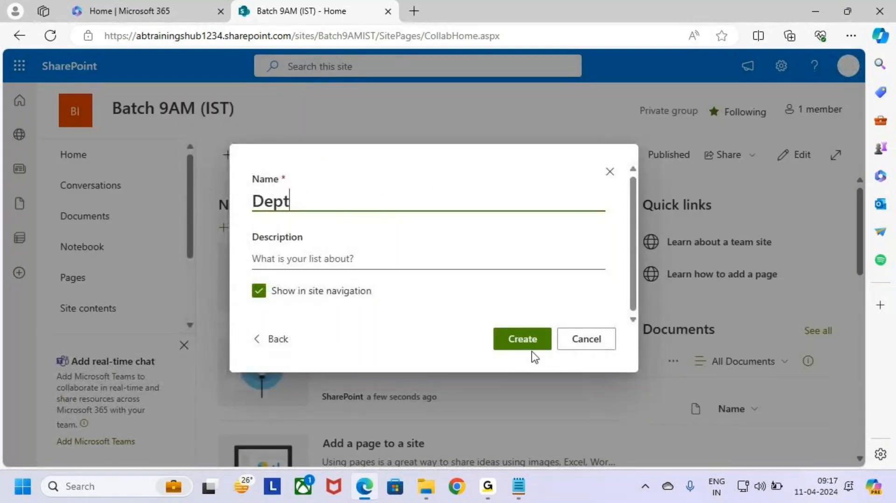
{"action": "left_click", "coordinate": [523, 342]}
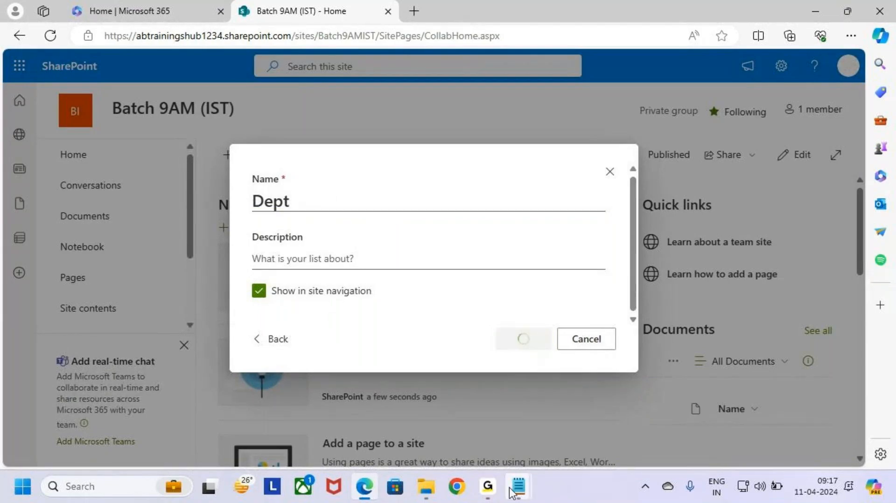
{"action": "left_click", "coordinate": [491, 489]}
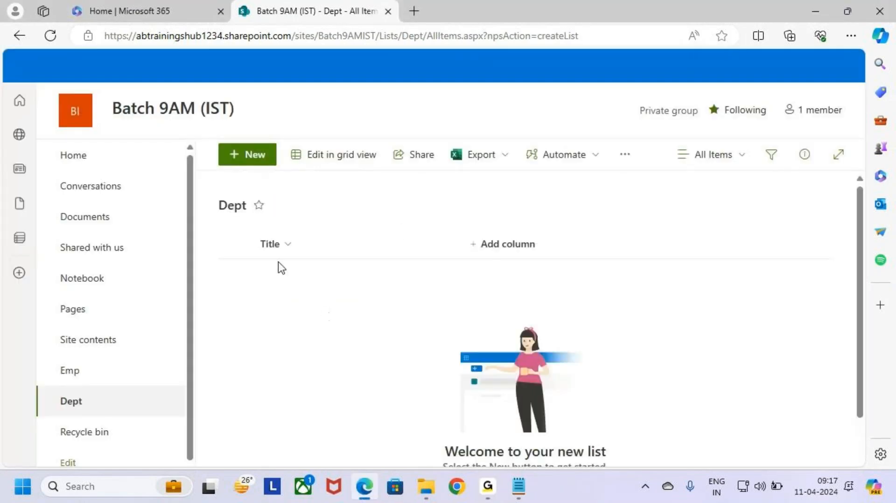
{"action": "mouse_move", "coordinate": [213, 191]}
{"action": "left_mouse_down"}
{"action": "mouse_move", "coordinate": [362, 260]}
{"action": "mouse_move", "coordinate": [450, 268]}
{"action": "left_mouse_up"}
{"action": "key", "text": "Escape"}
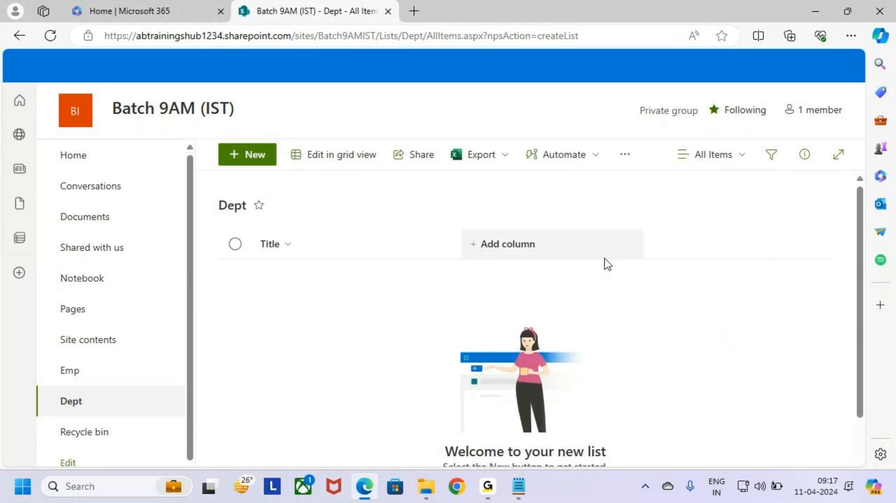
{"action": "key", "text": "ctrl+2"}
{"action": "left_click_drag", "start_coordinate": [246, 230], "coordinate": [443, 265]}
{"action": "left_click_drag", "start_coordinate": [353, 198], "coordinate": [343, 240]}
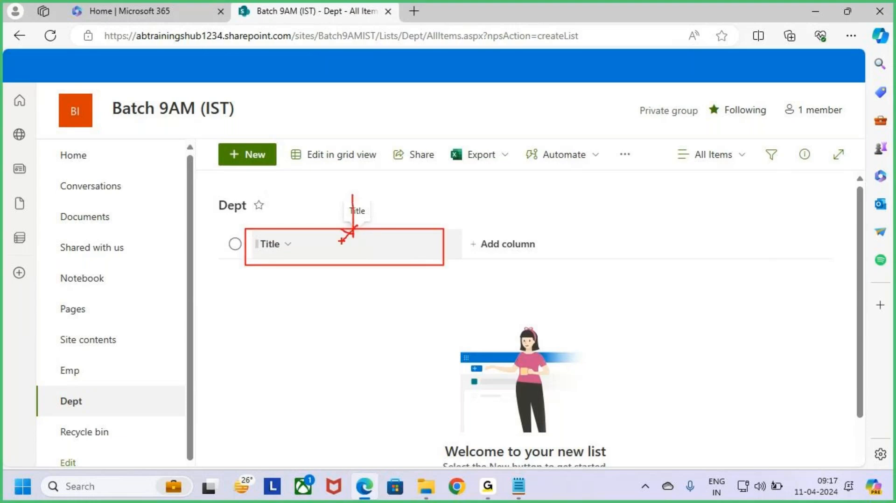
{"action": "key", "text": "Escape"}
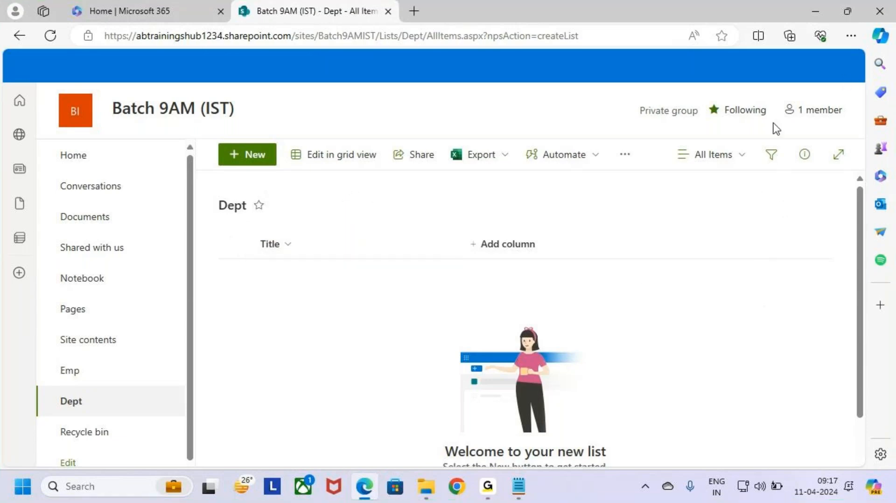
Step: Reload the Dept list page and open its list settings at the Columns section
{"action": "left_click", "coordinate": [51, 35]}
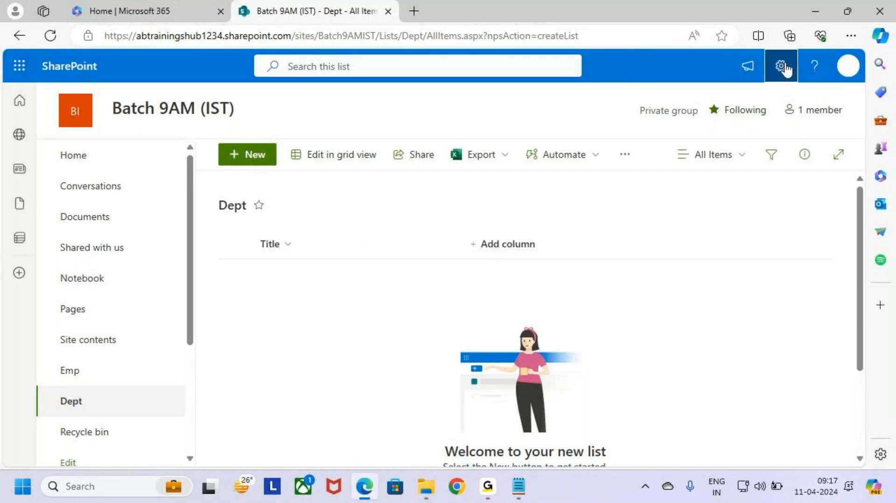
{"action": "left_click", "coordinate": [782, 67]}
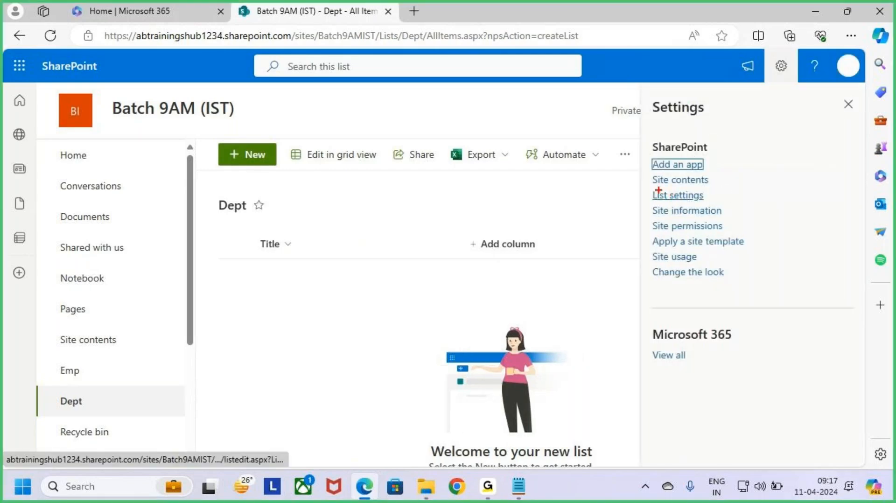
{"action": "left_click", "coordinate": [685, 201]}
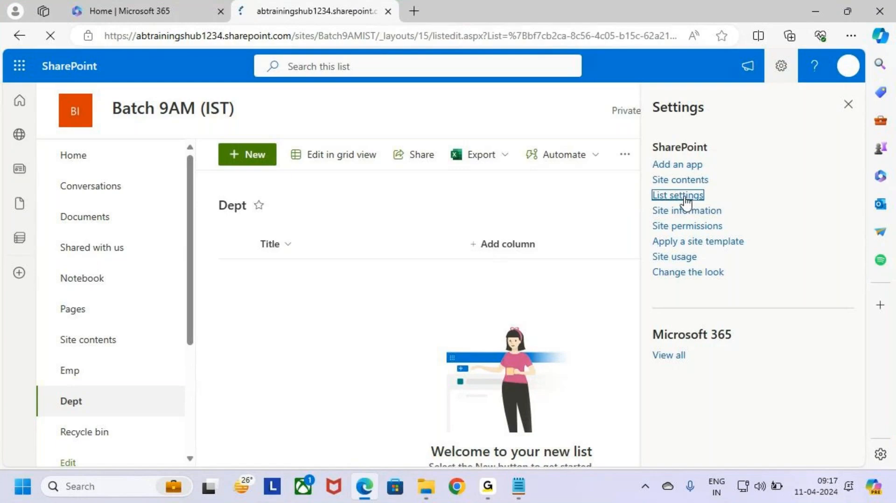
{"action": "scroll", "coordinate": [248, 334], "scroll_direction": "down", "scroll_amount": 3}
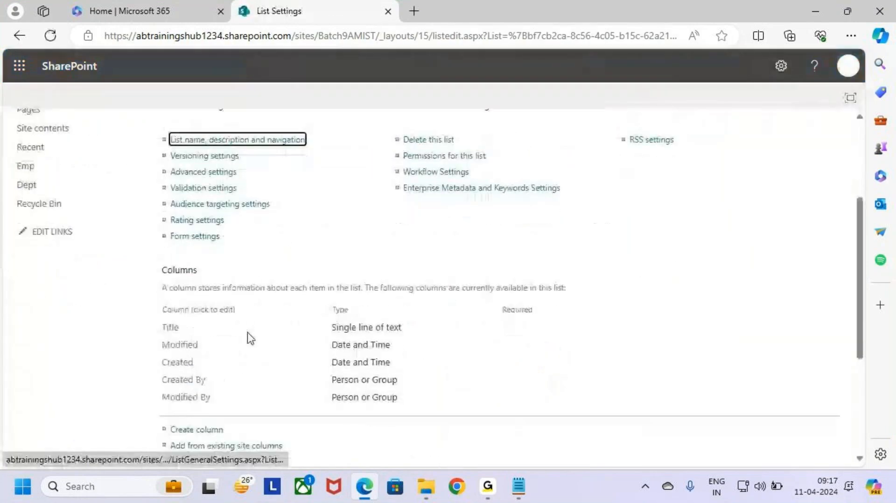
Step: Rename the Title column of the Dept list as Dname and save the change
{"action": "left_click", "coordinate": [174, 328]}
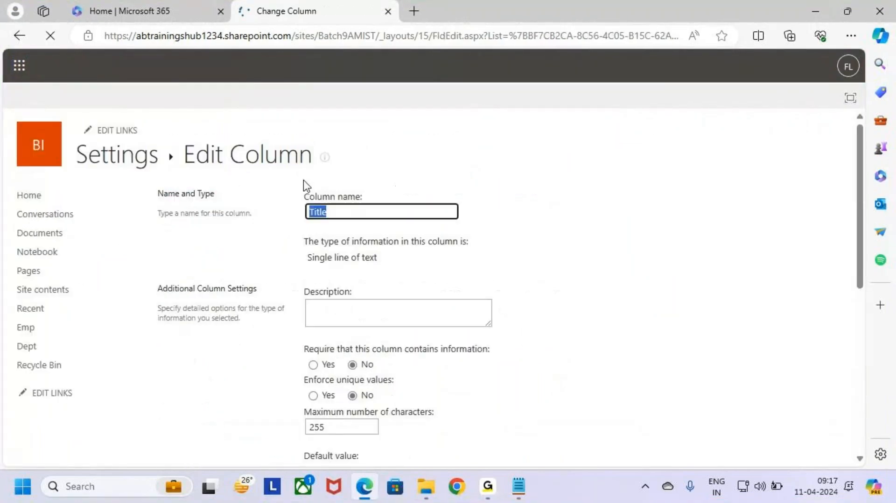
{"action": "type", "text": "Dnam"}
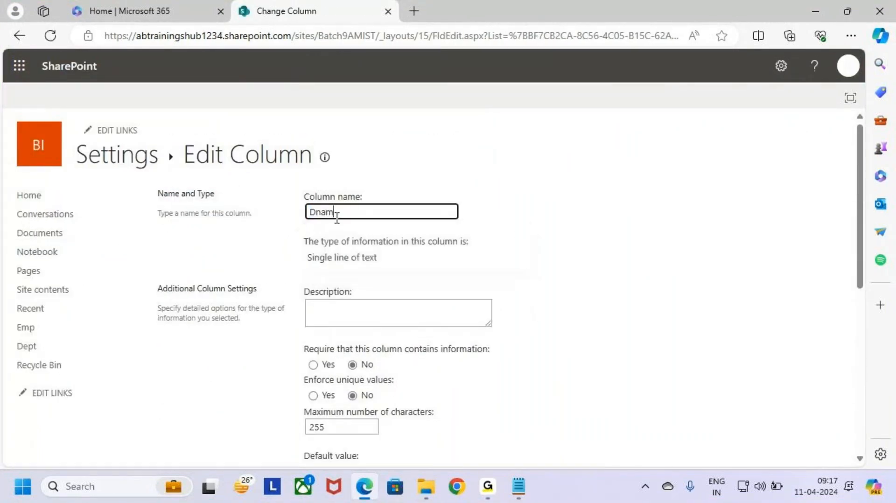
{"action": "type", "text": "e"}
{"action": "left_click", "coordinate": [554, 255]}
{"action": "scroll", "coordinate": [502, 328], "scroll_direction": "down", "scroll_amount": 1}
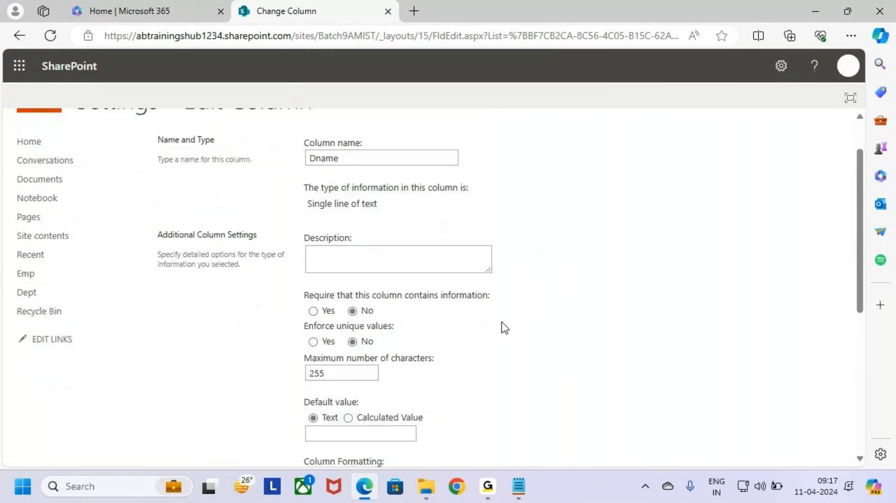
{"action": "scroll", "coordinate": [502, 328], "scroll_direction": "down", "scroll_amount": 6}
{"action": "left_click", "coordinate": [752, 392]}
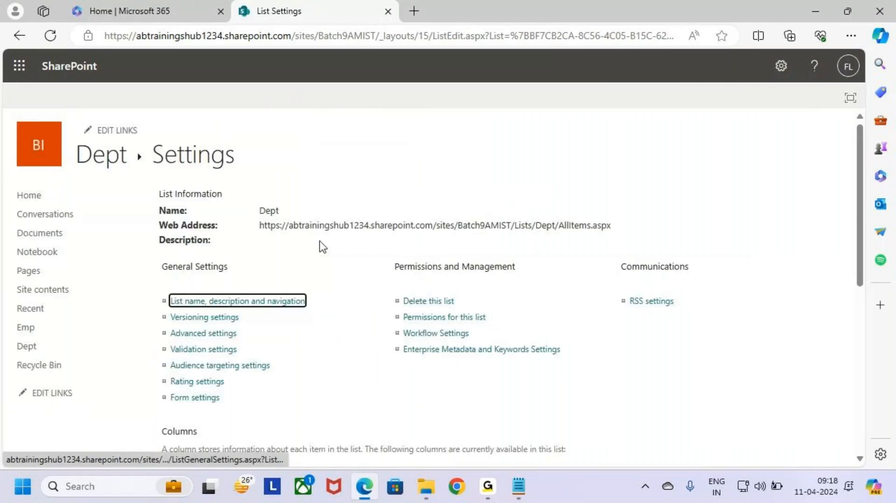
Step: Create a column named Location of type Single line of text in the Dept list
{"action": "scroll", "coordinate": [272, 282], "scroll_direction": "down", "scroll_amount": 5}
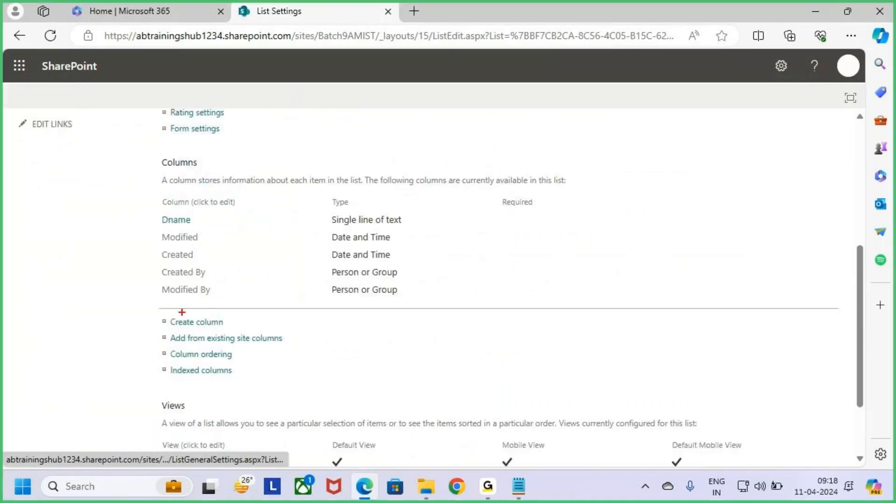
{"action": "left_click_drag", "start_coordinate": [157, 315], "coordinate": [257, 332]}
{"action": "key", "text": "Escape"}
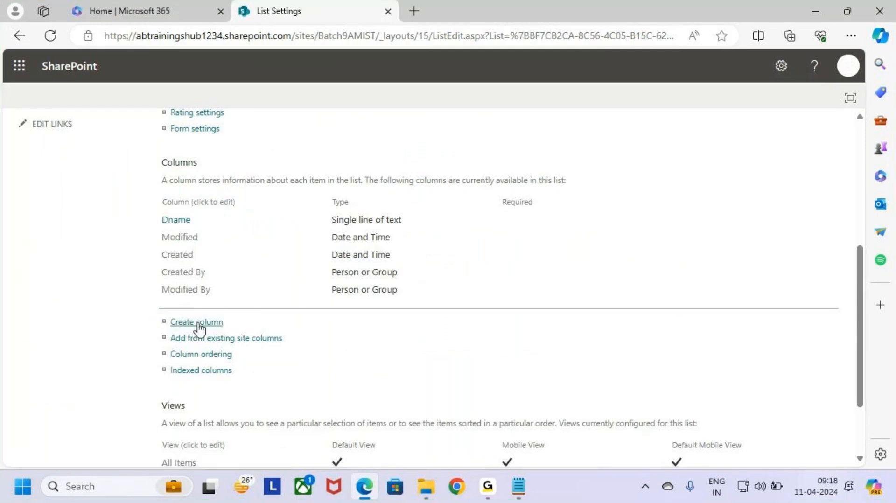
{"action": "left_click", "coordinate": [196, 323]}
{"action": "left_click", "coordinate": [376, 210]}
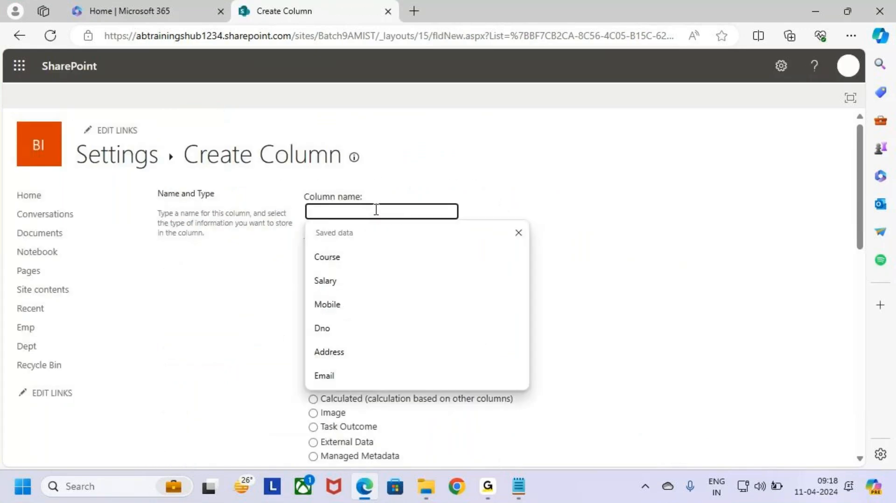
{"action": "type", "text": "Location"}
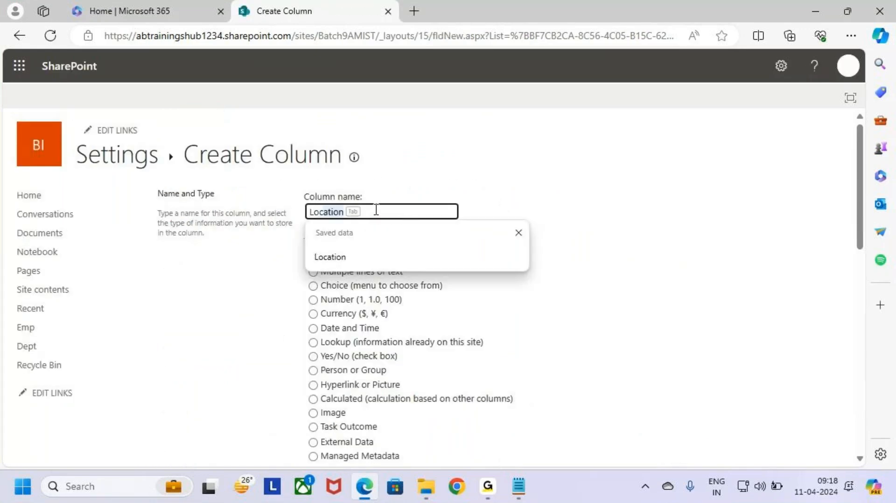
{"action": "key", "text": "Tab"}
{"action": "left_click", "coordinate": [358, 258]}
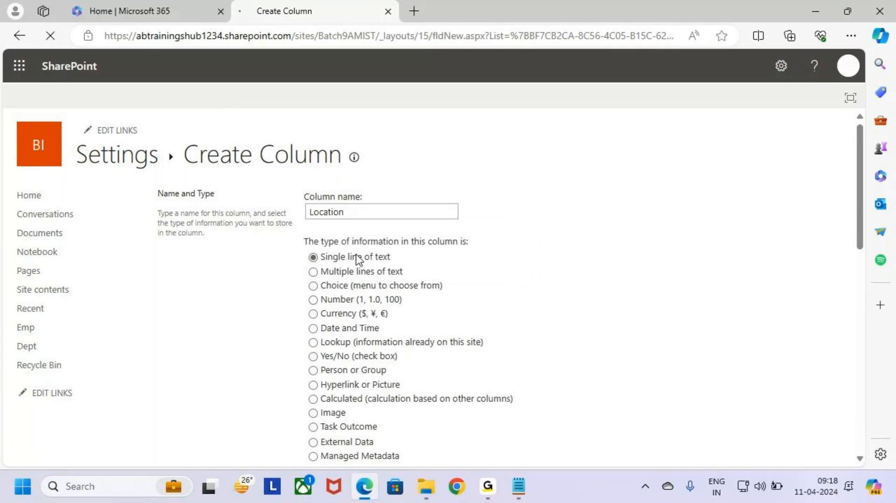
{"action": "scroll", "coordinate": [564, 340], "scroll_direction": "down", "scroll_amount": 9}
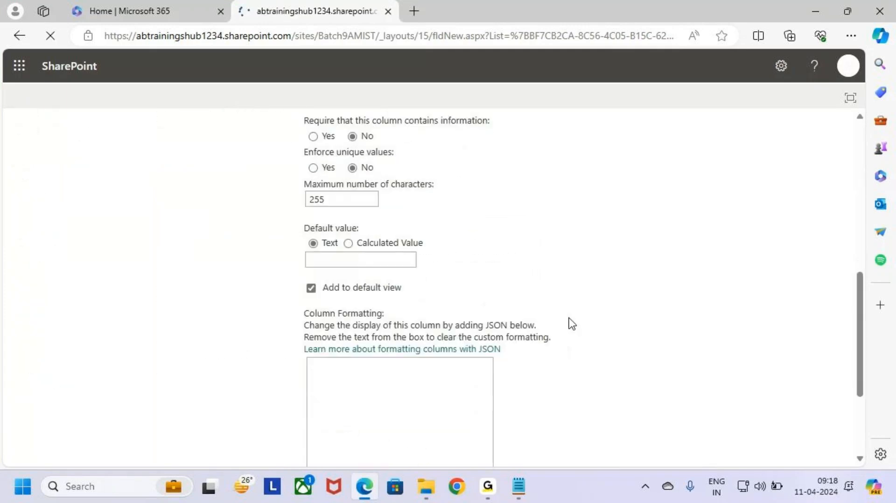
{"action": "scroll", "coordinate": [576, 344], "scroll_direction": "down", "scroll_amount": 10}
{"action": "left_click", "coordinate": [766, 395]}
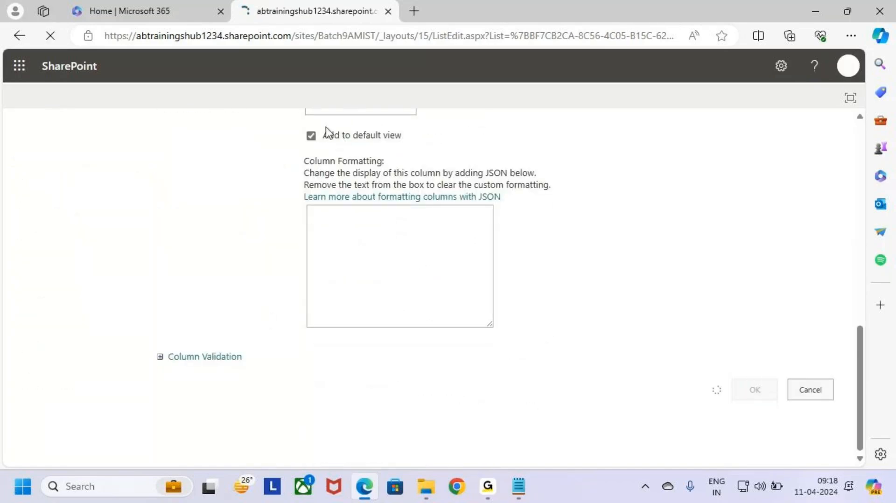
Step: Open the Dept list from its settings page and narrow the Dname column
{"action": "scroll", "coordinate": [316, 300], "scroll_direction": "down", "scroll_amount": 3}
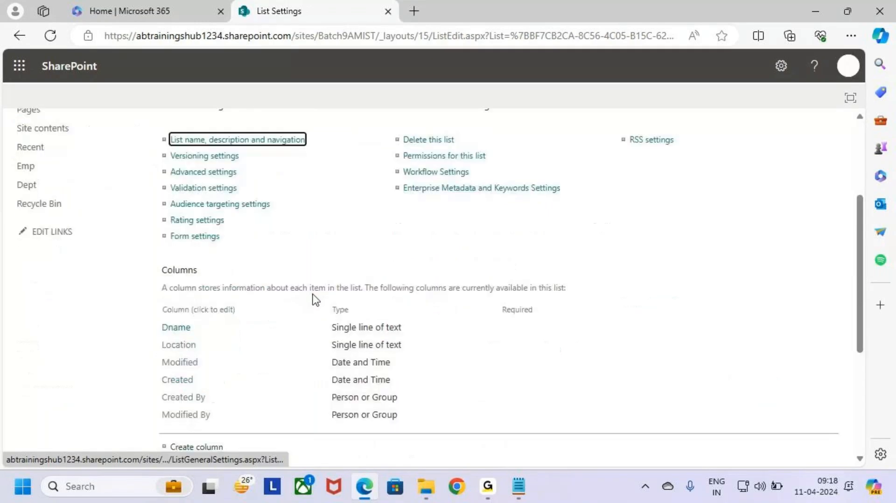
{"action": "scroll", "coordinate": [316, 299], "scroll_direction": "down", "scroll_amount": 1}
{"action": "left_click_drag", "start_coordinate": [144, 264], "coordinate": [226, 295]}
{"action": "scroll", "coordinate": [226, 295], "scroll_direction": "up", "scroll_amount": 4}
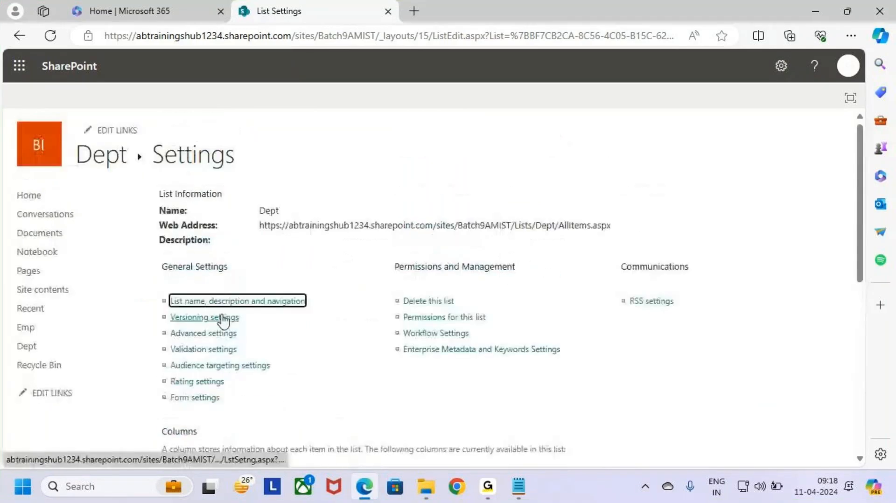
{"action": "left_click", "coordinate": [102, 159]}
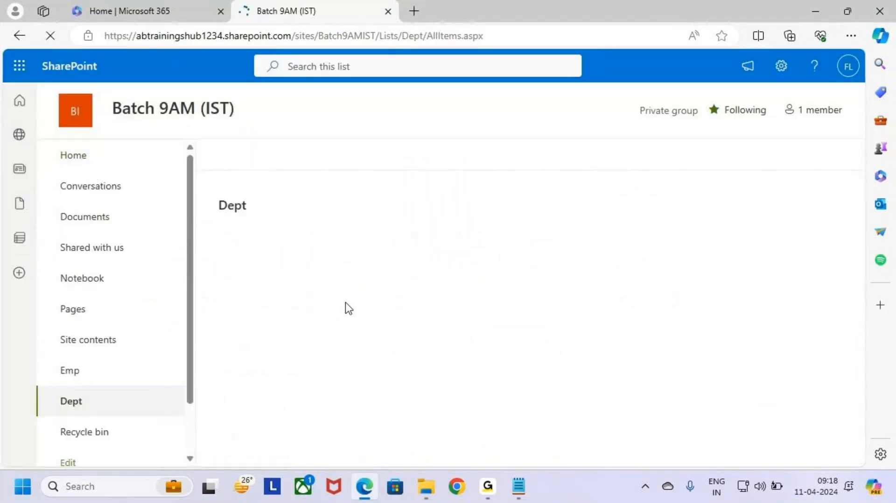
{"action": "left_click_drag", "start_coordinate": [463, 242], "coordinate": [346, 243]}
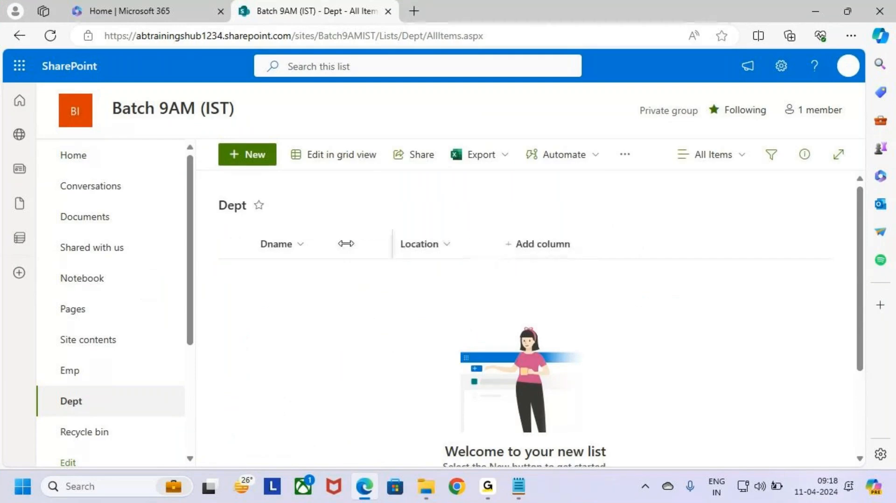
{"action": "key", "text": "ctrl+2"}
{"action": "mouse_move", "coordinate": [253, 232]}
{"action": "left_mouse_down"}
{"action": "mouse_move", "coordinate": [416, 260]}
{"action": "mouse_move", "coordinate": [455, 259]}
{"action": "mouse_move", "coordinate": [478, 245]}
{"action": "mouse_move", "coordinate": [507, 259]}
{"action": "left_mouse_up"}
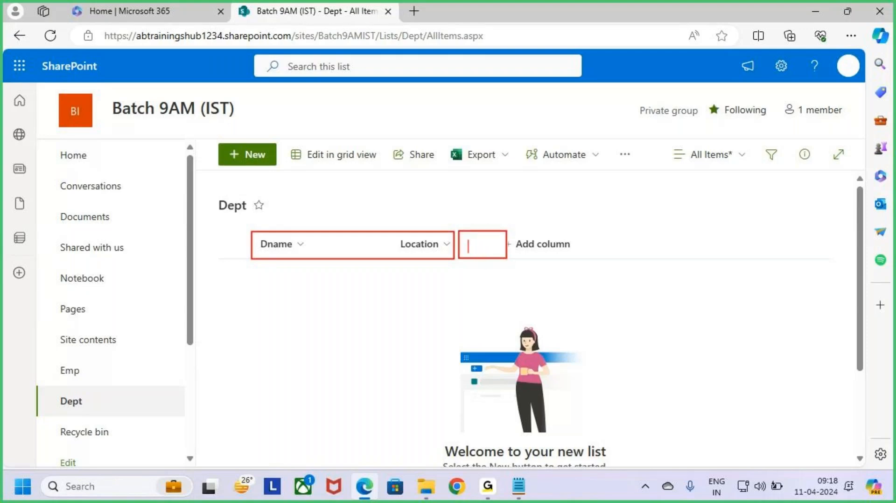
{"action": "type", "text": "Dno"}
{"action": "left_click_drag", "start_coordinate": [482, 209], "coordinate": [482, 234]}
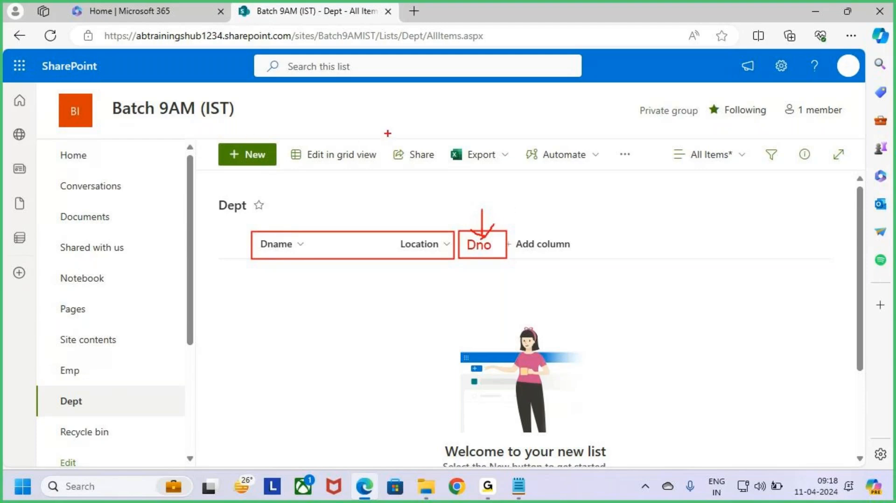
{"action": "key", "text": "Escape"}
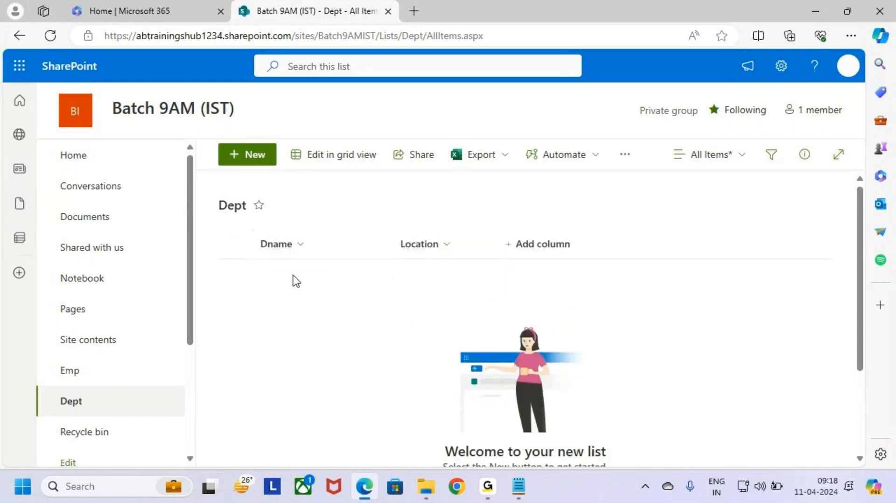
{"action": "key", "text": "ctrl+2"}
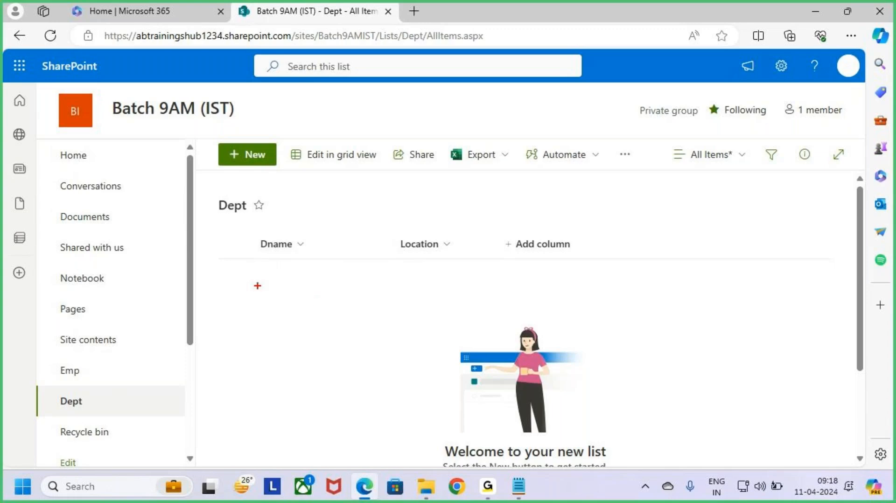
{"action": "mouse_move", "coordinate": [250, 279]}
{"action": "left_mouse_down"}
{"action": "mouse_move", "coordinate": [376, 354]}
{"action": "mouse_move", "coordinate": [405, 355]}
{"action": "mouse_move", "coordinate": [384, 353]}
{"action": "mouse_move", "coordinate": [392, 355]}
{"action": "left_mouse_up"}
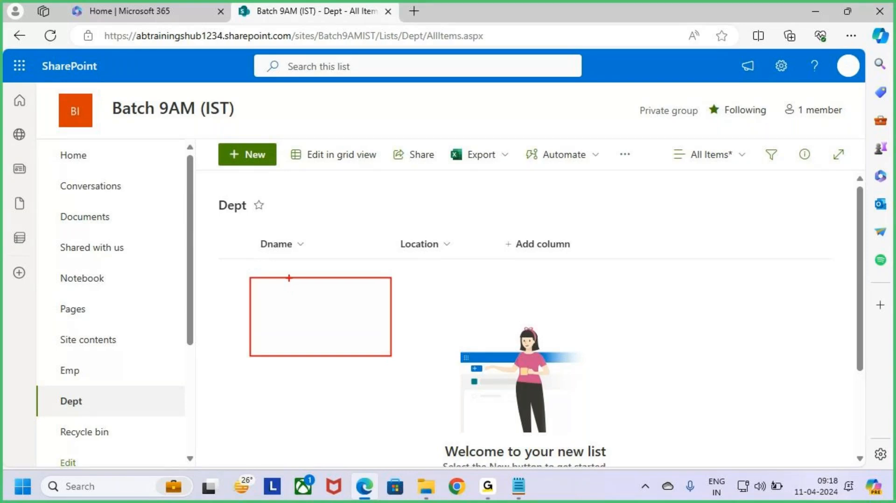
{"action": "left_click_drag", "start_coordinate": [289, 279], "coordinate": [289, 353]}
{"action": "left_click_drag", "start_coordinate": [343, 279], "coordinate": [342, 354]}
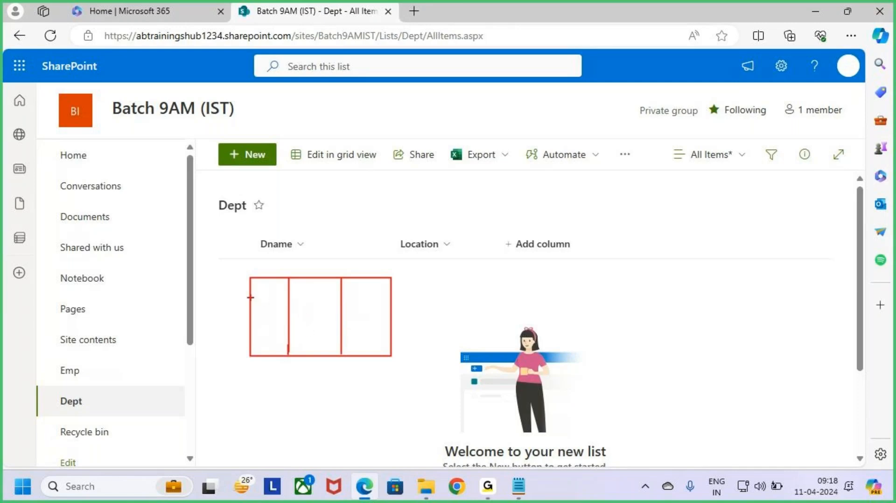
{"action": "left_click_drag", "start_coordinate": [251, 298], "coordinate": [387, 298]}
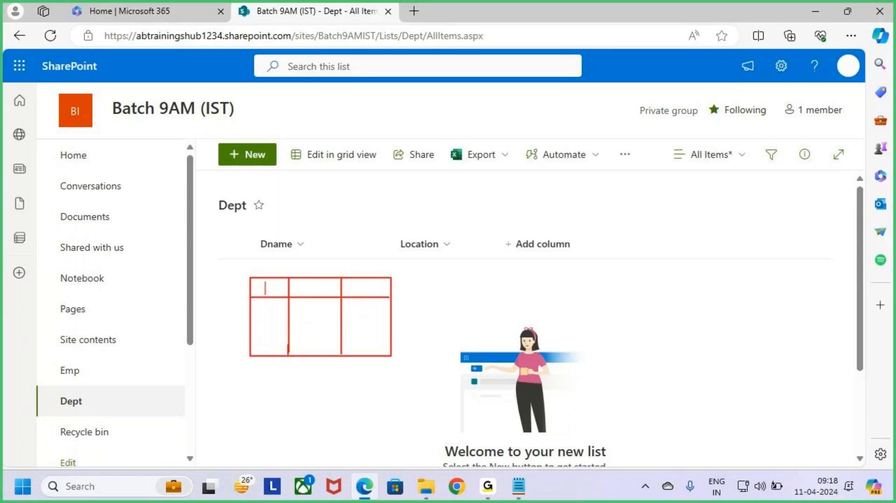
{"action": "type", "text": "Eno  Ename "}
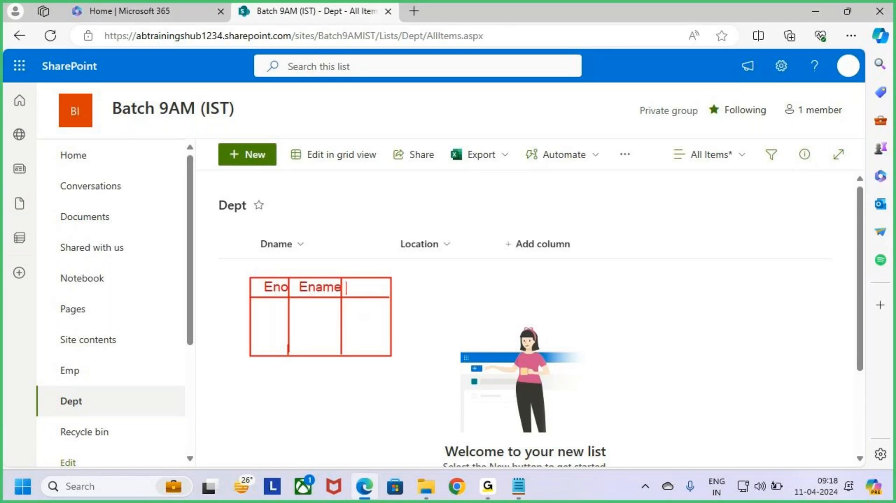
{"action": "type", "text": "Sal"}
{"action": "key", "text": "Return"}
{"action": "key", "text": "Return"}
{"action": "key", "text": "Return"}
{"action": "key", "text": "Return"}
{"action": "key", "text": "Return"}
{"action": "type", "text": "Emp"}
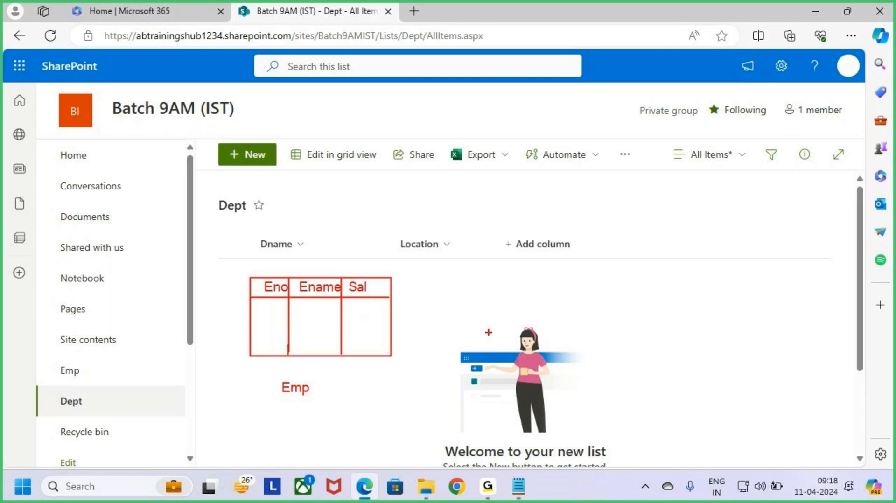
{"action": "mouse_move", "coordinate": [593, 284]}
{"action": "left_mouse_down"}
{"action": "mouse_move", "coordinate": [719, 350]}
{"action": "mouse_move", "coordinate": [703, 353]}
{"action": "left_mouse_up"}
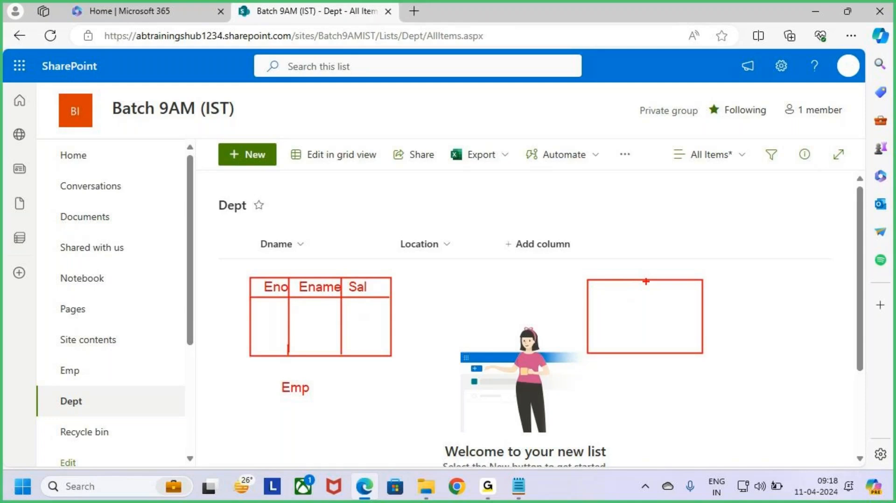
{"action": "left_click_drag", "start_coordinate": [646, 281], "coordinate": [646, 353]}
{"action": "left_click_drag", "start_coordinate": [587, 299], "coordinate": [703, 300]}
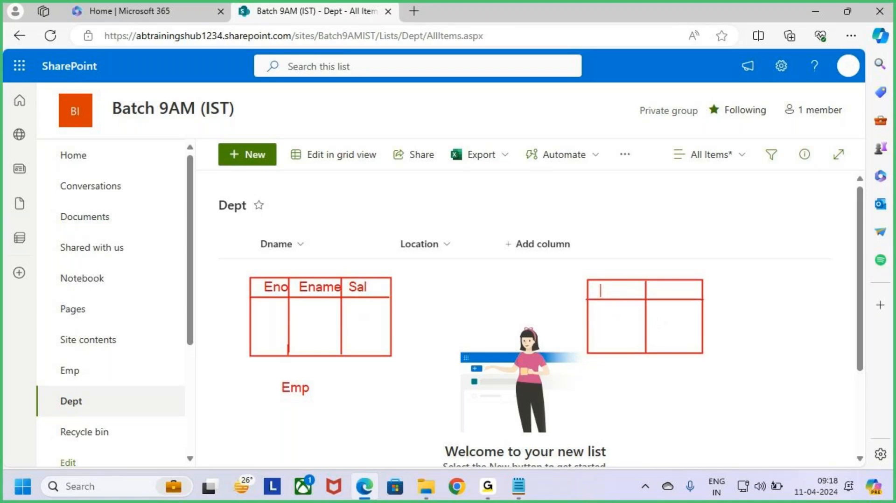
{"action": "type", "text": "Dname"}
{"action": "type", "text": "Loc"}
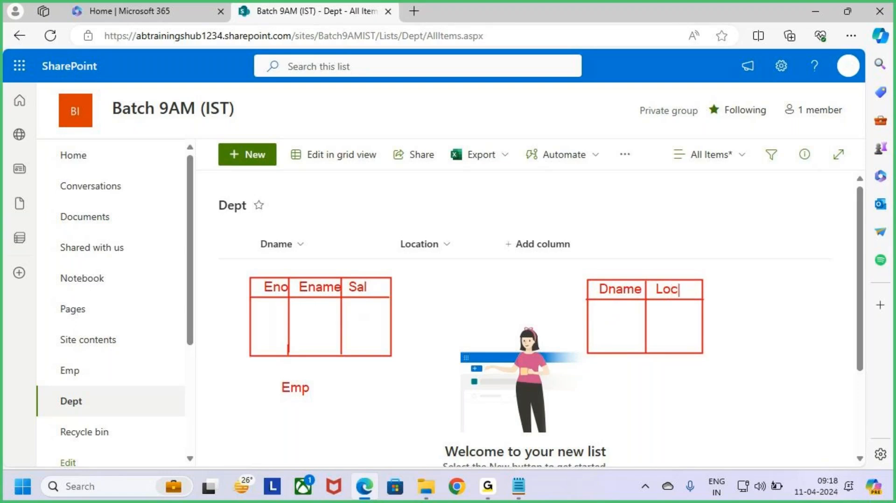
Step: Label the second sketched table Dept and add a Dno column to both the Emp and Dept table sketches
{"action": "type", "text": "Dept"}
{"action": "left_click_drag", "start_coordinate": [392, 278], "coordinate": [423, 358]}
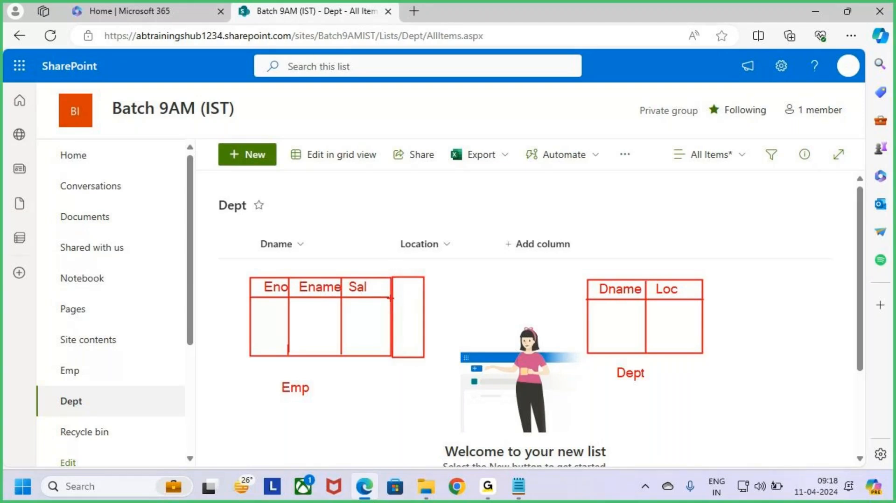
{"action": "left_click_drag", "start_coordinate": [391, 297], "coordinate": [423, 297]}
{"action": "type", "text": "Dno"}
{"action": "mouse_move", "coordinate": [554, 281]}
{"action": "left_mouse_down"}
{"action": "mouse_move", "coordinate": [573, 300]}
{"action": "mouse_move", "coordinate": [586, 351]}
{"action": "left_mouse_up"}
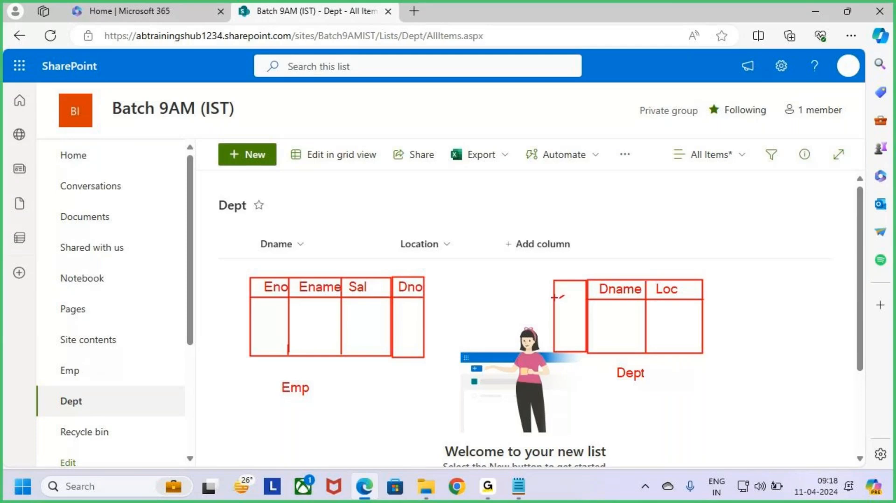
{"action": "left_click_drag", "start_coordinate": [554, 296], "coordinate": [586, 298]}
{"action": "key", "text": "t"}
{"action": "left_click", "coordinate": [562, 293]}
{"action": "type", "text": "Dno"}
{"action": "left_click", "coordinate": [409, 260]}
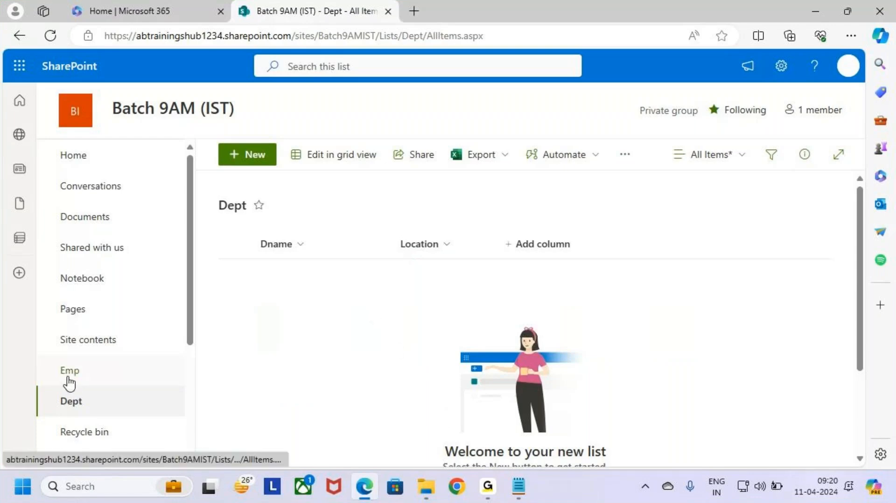
Step: Open the site contents page of the Batch 9AM (IST) site
{"action": "mouse_move", "coordinate": [50, 365]}
{"action": "left_mouse_down"}
{"action": "mouse_move", "coordinate": [63, 372]}
{"action": "mouse_move", "coordinate": [75, 351]}
{"action": "left_mouse_up"}
{"action": "left_click_drag", "start_coordinate": [51, 406], "coordinate": [86, 374]}
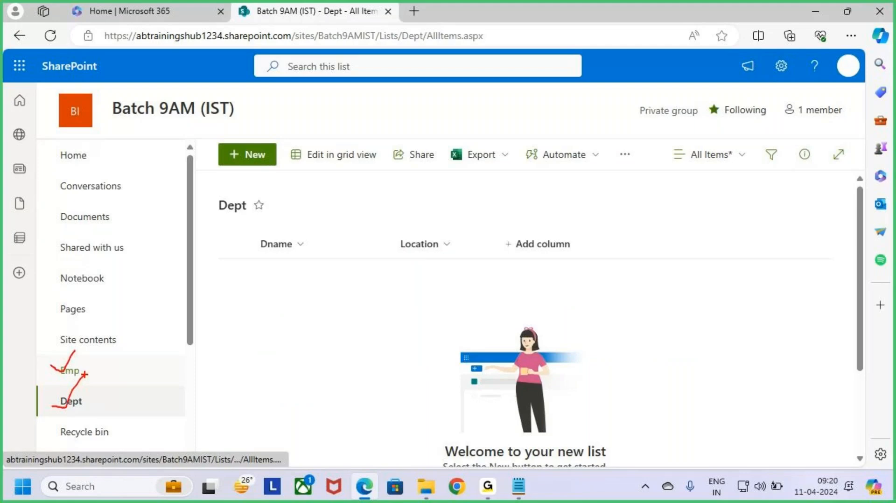
{"action": "key", "text": "Escape"}
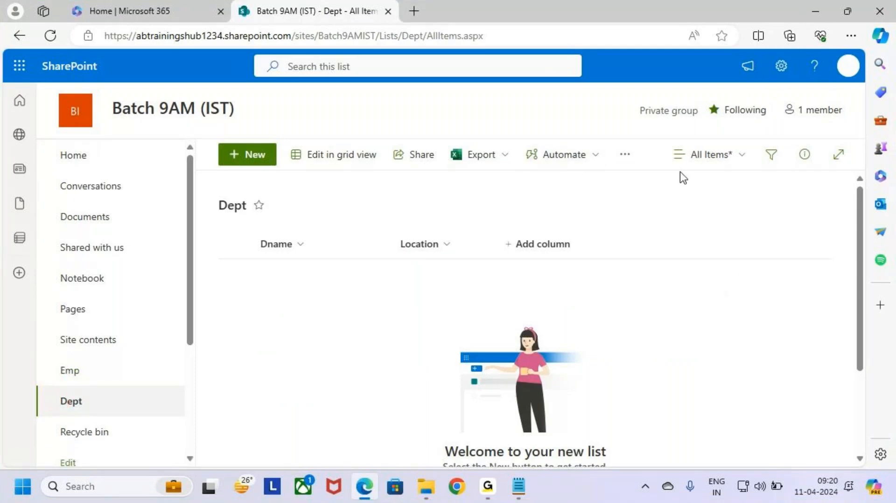
{"action": "left_click", "coordinate": [788, 74]}
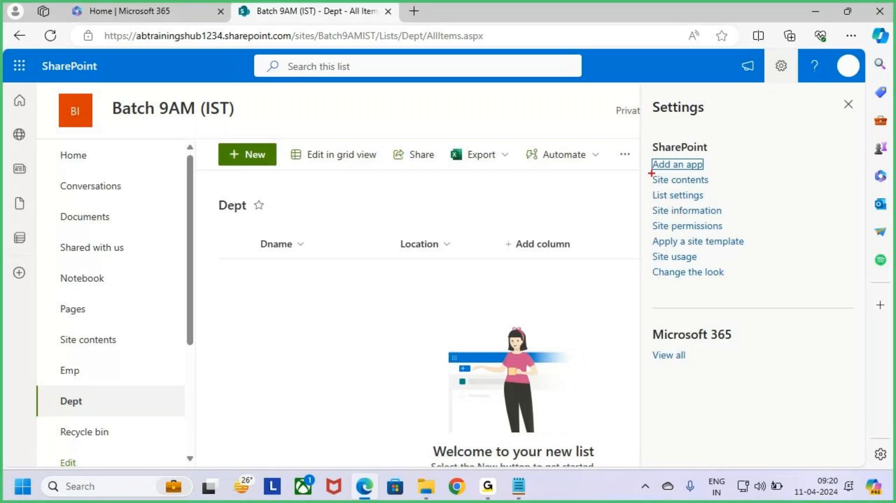
{"action": "left_click_drag", "start_coordinate": [651, 173], "coordinate": [708, 184]}
{"action": "left_click_drag", "start_coordinate": [730, 146], "coordinate": [705, 183]}
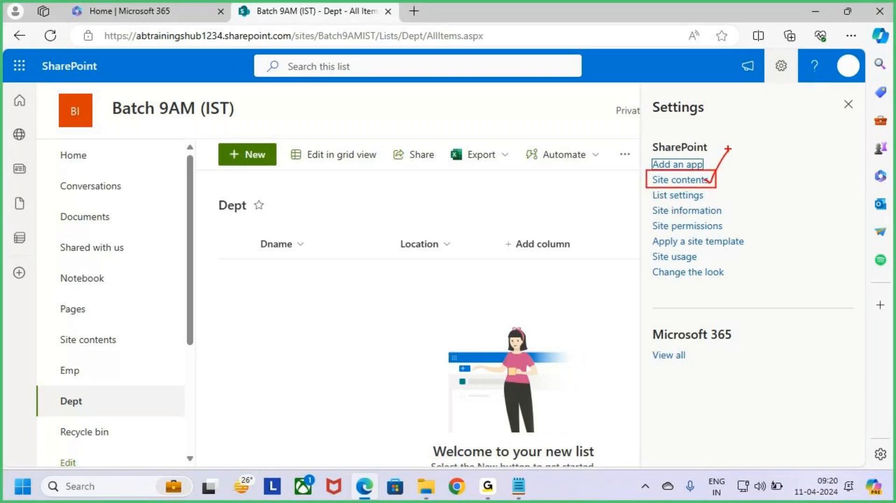
{"action": "left_click", "coordinate": [691, 182]}
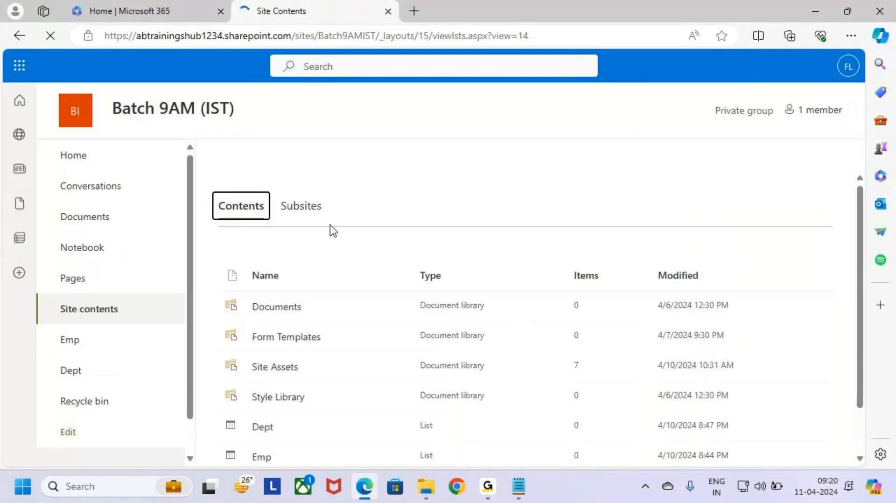
Step: Open the site settings page from the site contents
{"action": "key", "text": "ctrl+2"}
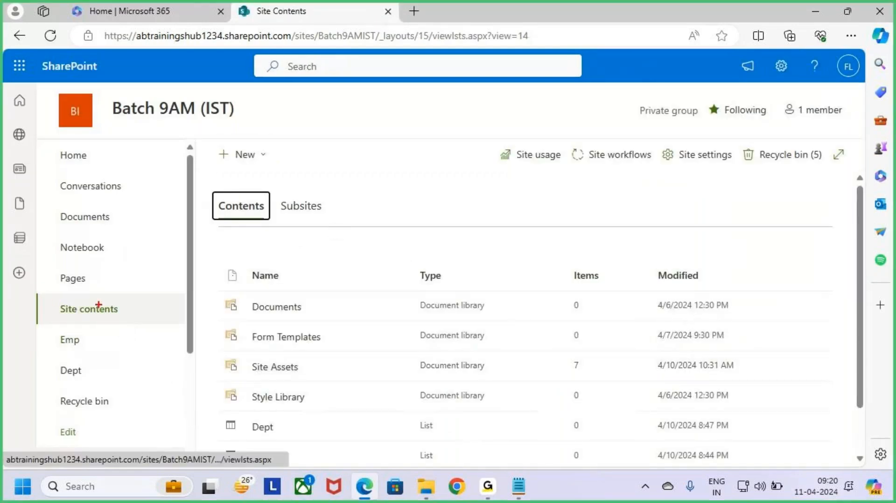
{"action": "key", "text": "t"}
{"action": "left_click_drag", "start_coordinate": [100, 296], "coordinate": [120, 295]}
{"action": "left_click_drag", "start_coordinate": [658, 146], "coordinate": [739, 167]}
{"action": "key", "text": "Escape"}
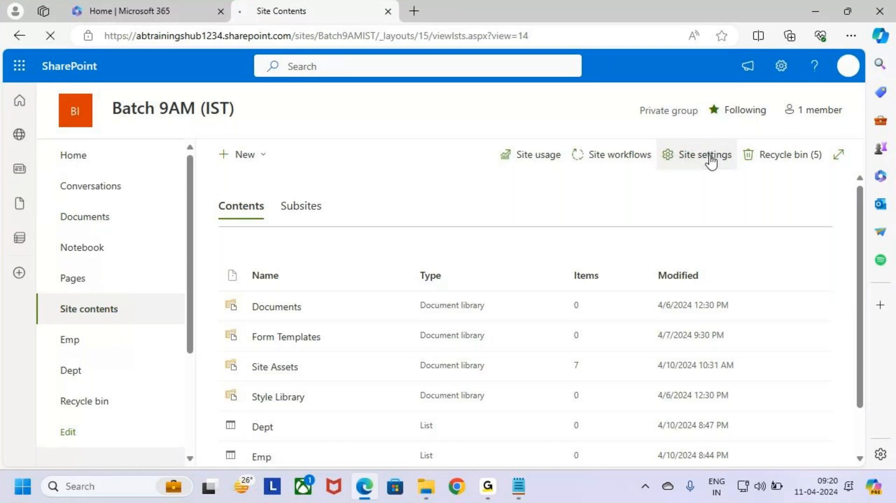
{"action": "left_click", "coordinate": [710, 155]}
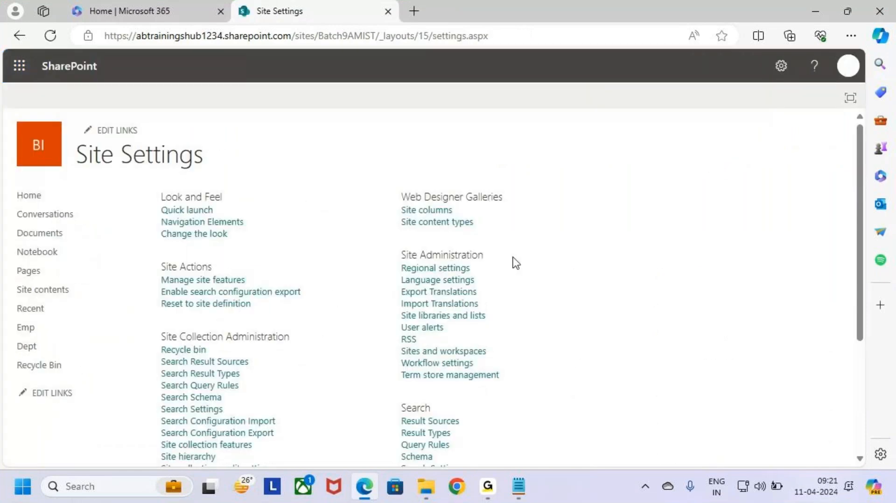
Step: Open the Site columns gallery under Web Designer Galleries
{"action": "key", "text": "ctrl+2"}
{"action": "mouse_move", "coordinate": [397, 187]}
{"action": "left_mouse_down"}
{"action": "mouse_move", "coordinate": [514, 209]}
{"action": "mouse_move", "coordinate": [516, 233]}
{"action": "left_mouse_up"}
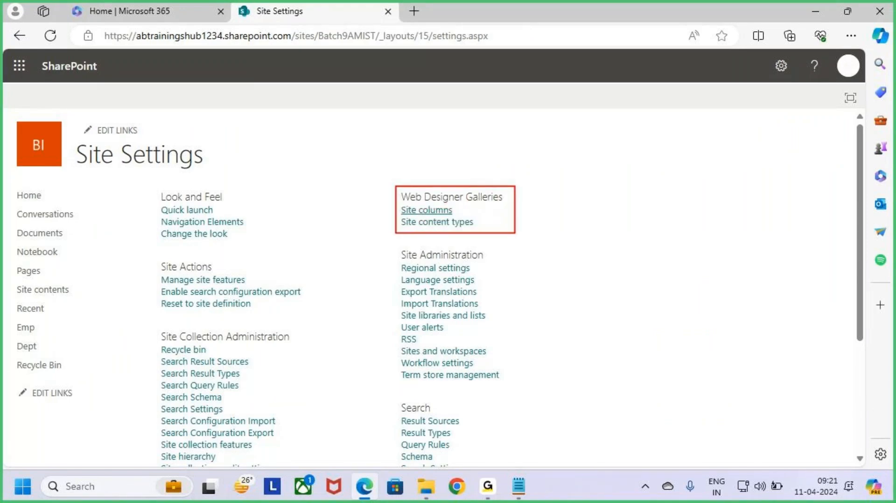
{"action": "left_click_drag", "start_coordinate": [461, 207], "coordinate": [484, 201]}
{"action": "key", "text": "Escape"}
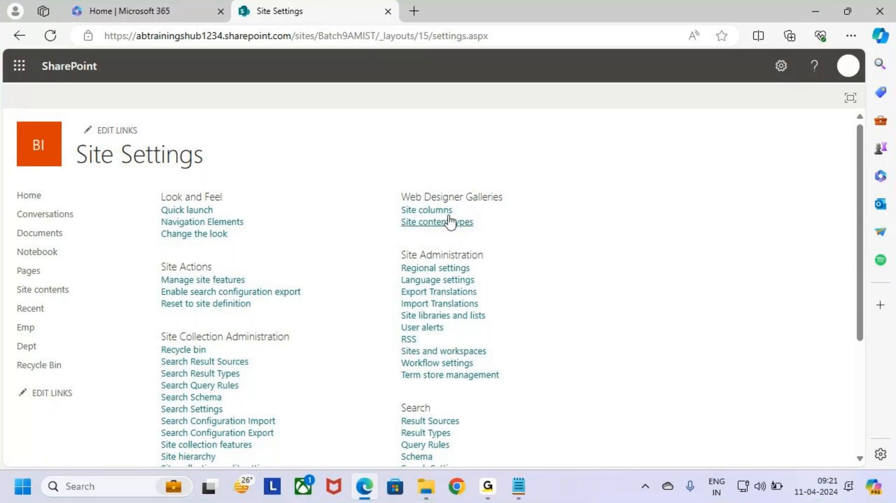
{"action": "left_click", "coordinate": [417, 214]}
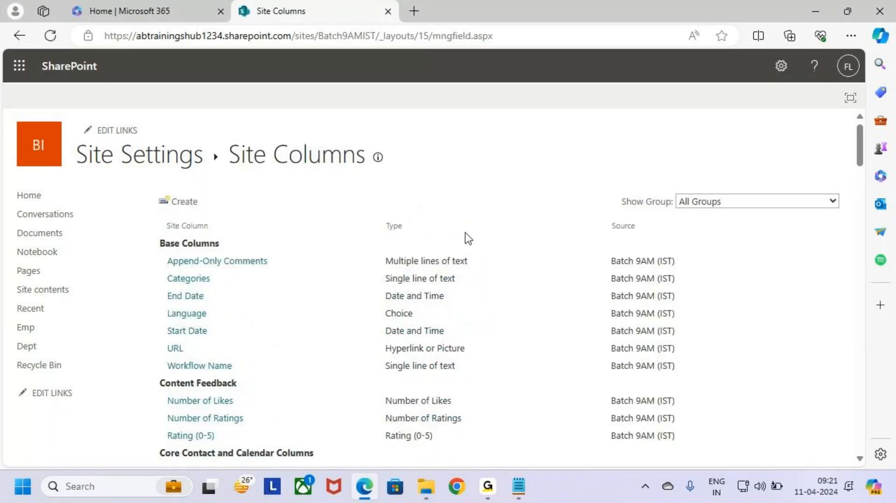
{"action": "key", "text": "ctrl+2"}
{"action": "left_click_drag", "start_coordinate": [225, 142], "coordinate": [372, 168]}
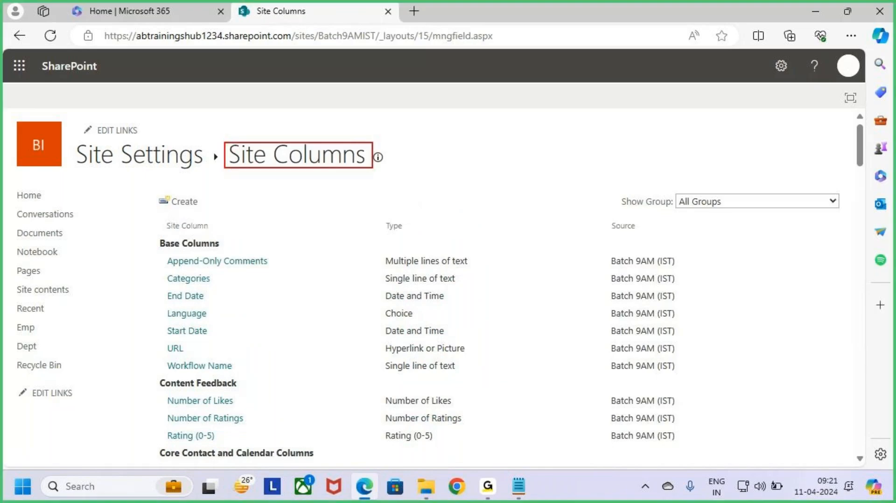
{"action": "mouse_move", "coordinate": [306, 118]}
{"action": "left_mouse_down"}
{"action": "mouse_move", "coordinate": [306, 134]}
{"action": "mouse_move", "coordinate": [290, 141]}
{"action": "left_mouse_up"}
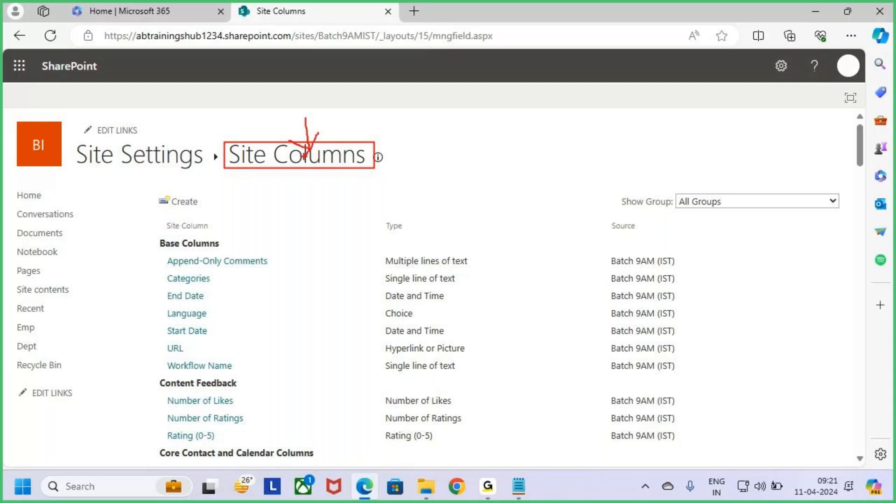
{"action": "key", "text": "Escape"}
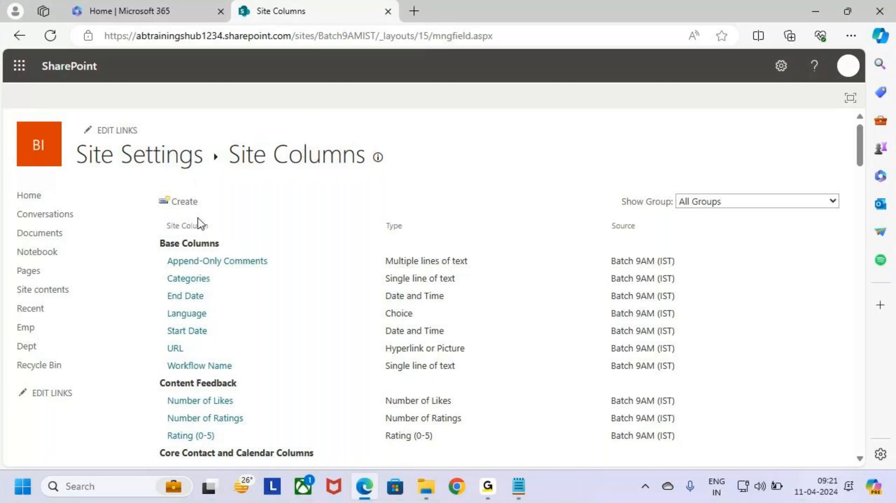
{"action": "key", "text": "ctrl+2"}
{"action": "mouse_move", "coordinate": [508, 114]}
{"action": "left_mouse_down"}
{"action": "mouse_move", "coordinate": [477, 120]}
{"action": "mouse_move", "coordinate": [471, 154]}
{"action": "mouse_move", "coordinate": [462, 155]}
{"action": "left_mouse_up"}
{"action": "left_click_drag", "start_coordinate": [532, 117], "coordinate": [530, 140]}
{"action": "left_click_drag", "start_coordinate": [528, 102], "coordinate": [528, 106]}
{"action": "mouse_move", "coordinate": [551, 95]}
{"action": "left_mouse_down"}
{"action": "mouse_move", "coordinate": [553, 145]}
{"action": "mouse_move", "coordinate": [597, 122]}
{"action": "left_mouse_up"}
{"action": "key", "text": "Escape"}
Step: Examine the existing site column groups, including Base Columns, Content Feedback, and Core Contact and Calendar Columns
{"action": "scroll", "coordinate": [217, 295], "scroll_direction": "down", "scroll_amount": 1}
{"action": "scroll", "coordinate": [218, 294], "scroll_direction": "up", "scroll_amount": 1}
{"action": "key", "text": "ctrl+2"}
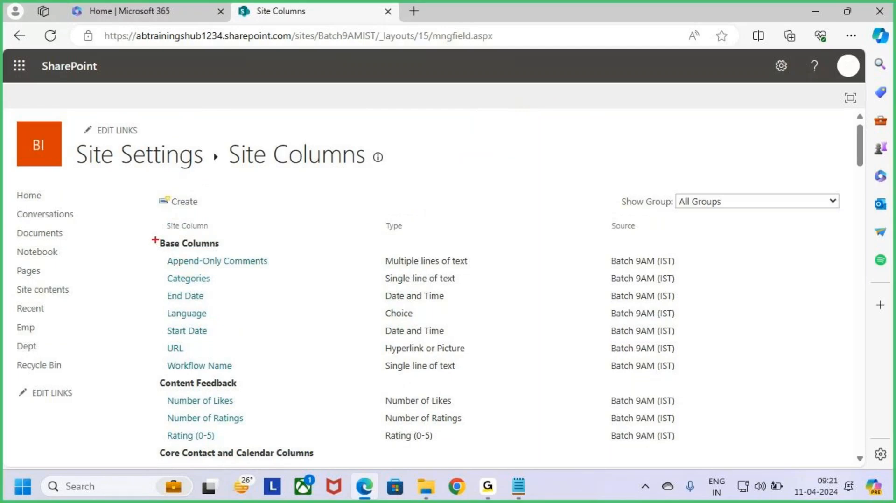
{"action": "mouse_move", "coordinate": [154, 236]}
{"action": "left_mouse_down"}
{"action": "mouse_move", "coordinate": [224, 249]}
{"action": "mouse_move", "coordinate": [207, 233]}
{"action": "left_mouse_up"}
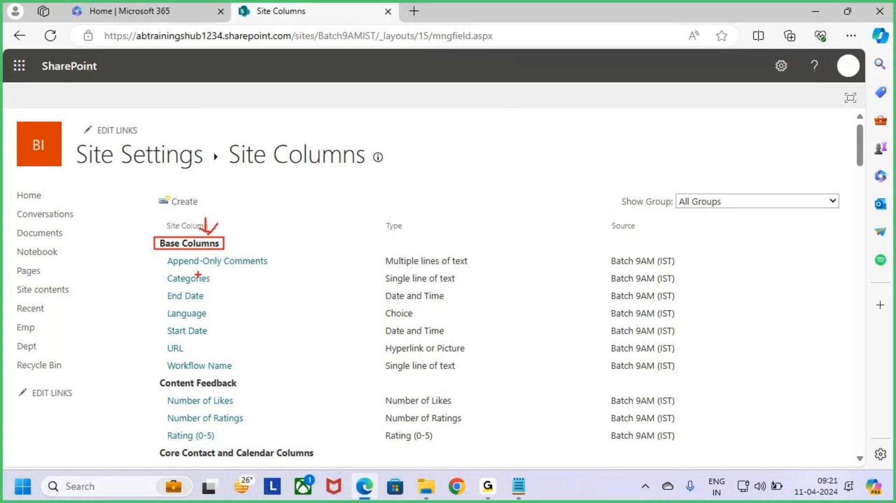
{"action": "mouse_move", "coordinate": [165, 256]}
{"action": "left_mouse_down"}
{"action": "mouse_move", "coordinate": [211, 280]}
{"action": "mouse_move", "coordinate": [267, 345]}
{"action": "mouse_move", "coordinate": [379, 371]}
{"action": "mouse_move", "coordinate": [478, 374]}
{"action": "left_mouse_up"}
{"action": "key", "text": "Escape"}
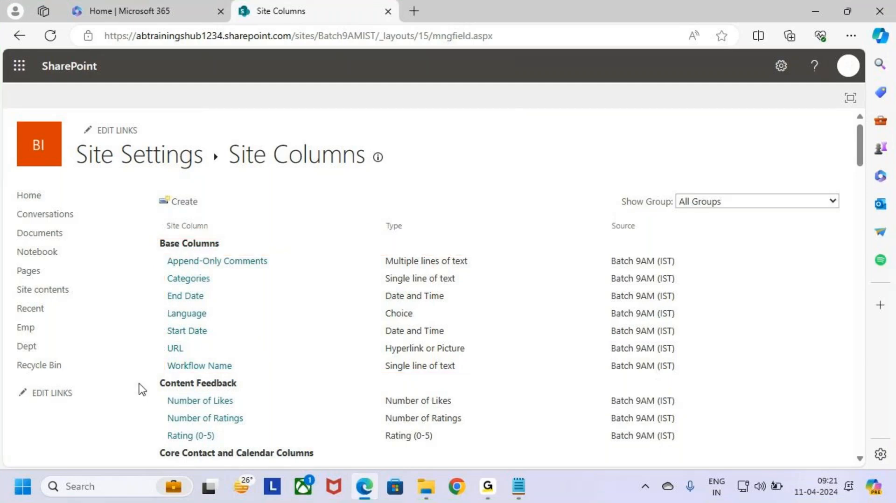
{"action": "scroll", "coordinate": [142, 385], "scroll_direction": "down", "scroll_amount": 1}
{"action": "scroll", "coordinate": [144, 379], "scroll_direction": "down", "scroll_amount": 1}
{"action": "mouse_move", "coordinate": [180, 246]}
{"action": "left_mouse_down"}
{"action": "mouse_move", "coordinate": [149, 283]}
{"action": "mouse_move", "coordinate": [433, 344]}
{"action": "left_mouse_up"}
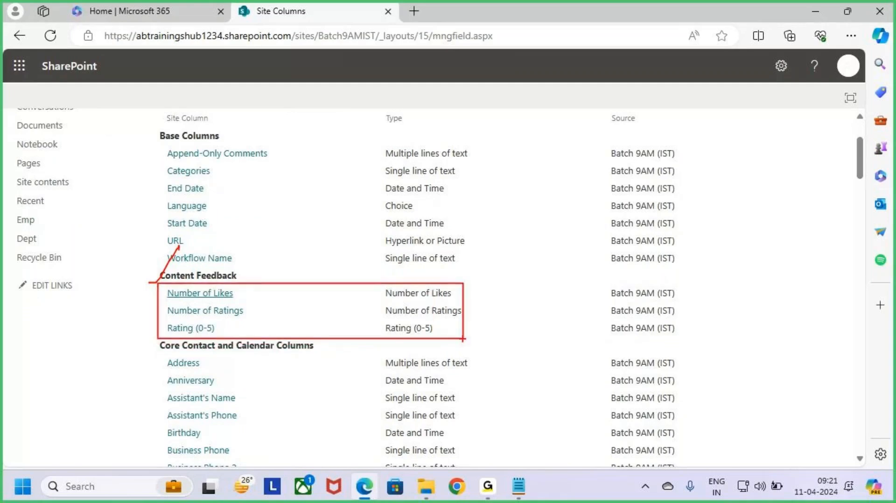
{"action": "scroll", "coordinate": [226, 360], "scroll_direction": "down", "scroll_amount": 2}
{"action": "left_click_drag", "start_coordinate": [158, 247], "coordinate": [293, 255]}
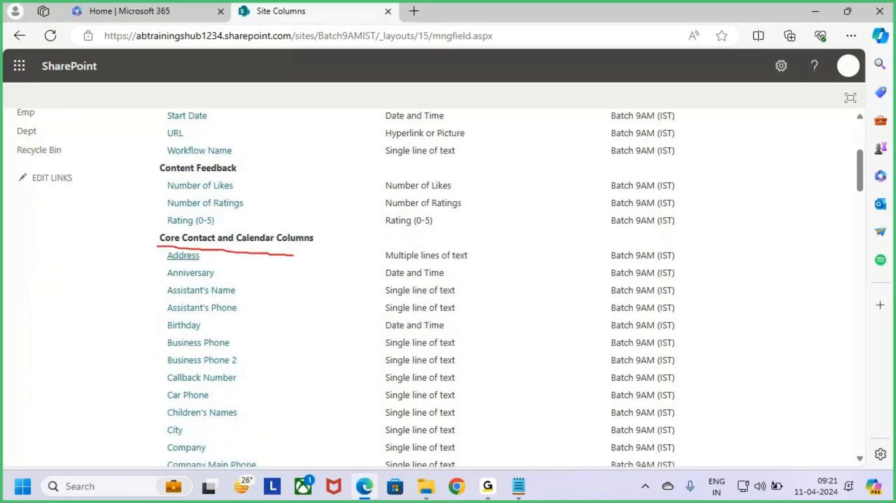
{"action": "left_click_drag", "start_coordinate": [156, 244], "coordinate": [362, 429]}
{"action": "key", "text": "Escape"}
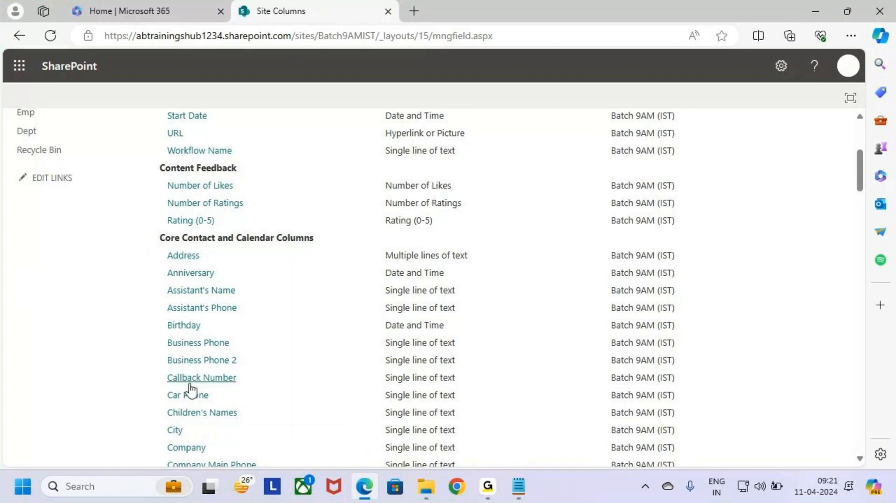
{"action": "scroll", "coordinate": [260, 413], "scroll_direction": "down", "scroll_amount": 4}
{"action": "scroll", "coordinate": [298, 420], "scroll_direction": "up", "scroll_amount": 4}
{"action": "scroll", "coordinate": [298, 420], "scroll_direction": "up", "scroll_amount": 4}
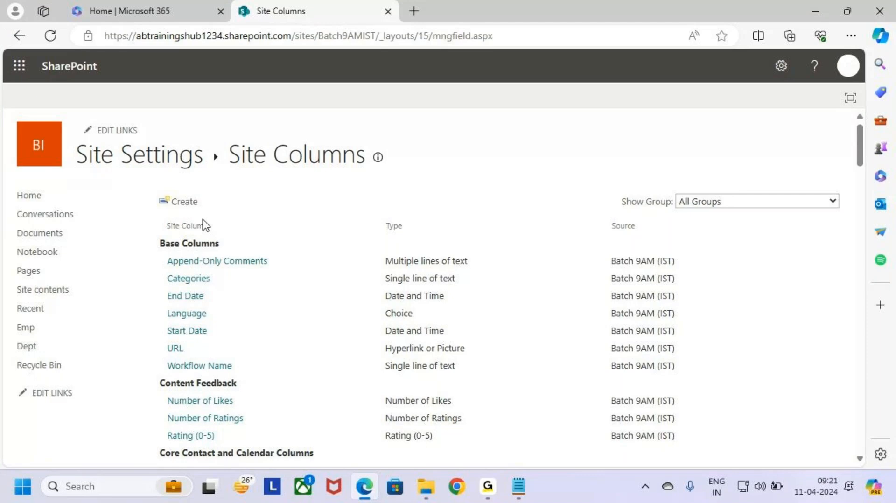
Step: Start creating a new site column and name it Dno
{"action": "mouse_move", "coordinate": [151, 189]}
{"action": "left_mouse_down"}
{"action": "mouse_move", "coordinate": [163, 206]}
{"action": "mouse_move", "coordinate": [222, 216]}
{"action": "left_mouse_up"}
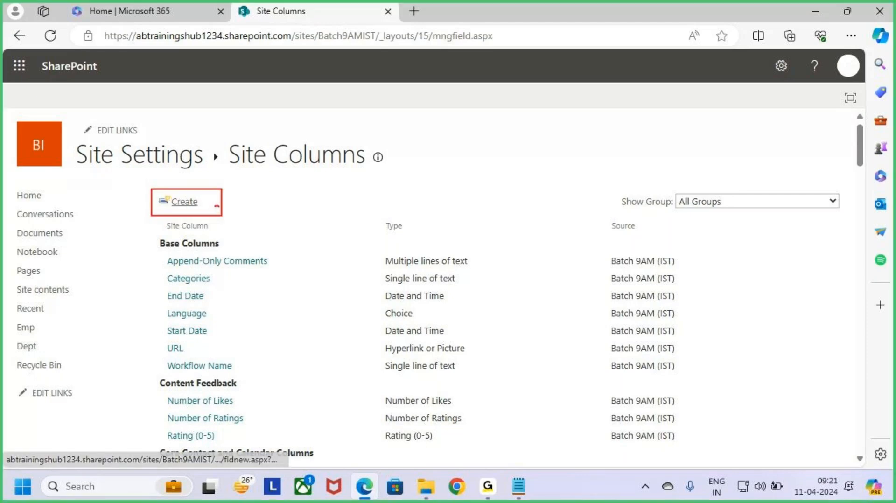
{"action": "left_click_drag", "start_coordinate": [251, 166], "coordinate": [192, 193]}
{"action": "key", "text": "Escape"}
{"action": "left_click", "coordinate": [184, 202]}
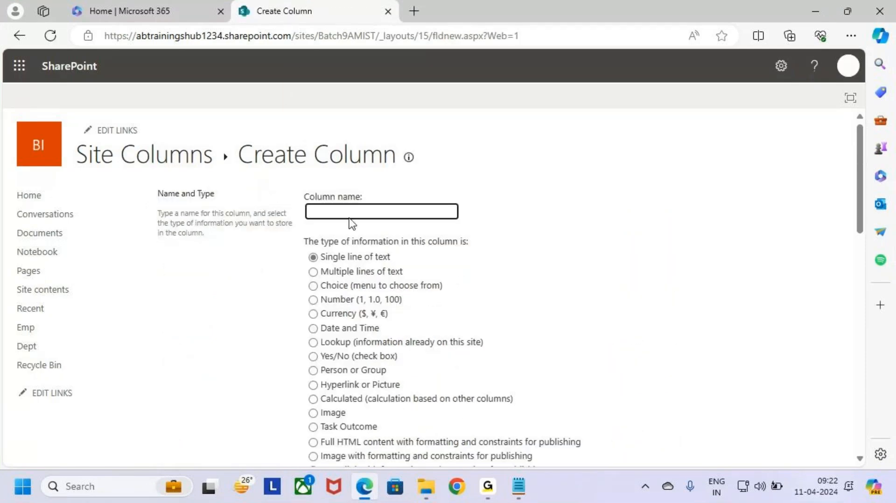
{"action": "left_click", "coordinate": [378, 213]}
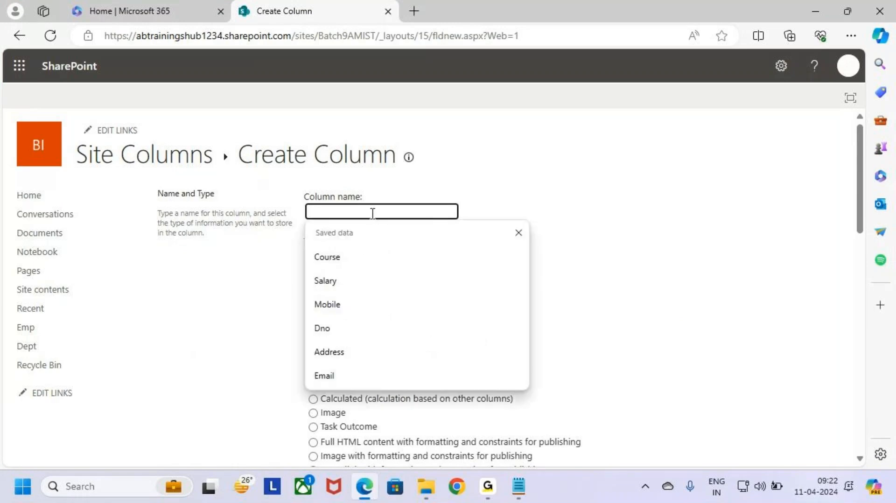
{"action": "key", "text": "ctrl+2"}
{"action": "mouse_move", "coordinate": [375, 174]}
{"action": "left_mouse_down"}
{"action": "mouse_move", "coordinate": [379, 212]}
{"action": "mouse_move", "coordinate": [392, 195]}
{"action": "left_mouse_up"}
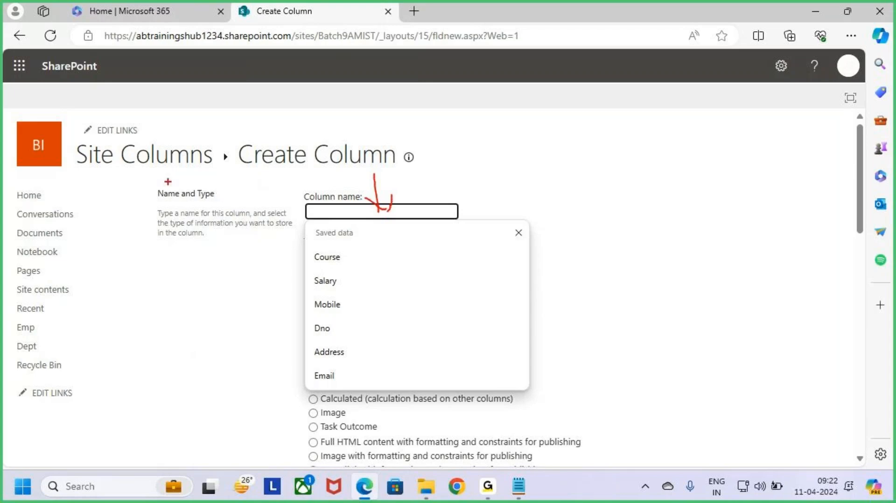
{"action": "left_click_drag", "start_coordinate": [130, 176], "coordinate": [184, 174]}
{"action": "key", "text": "Escape"}
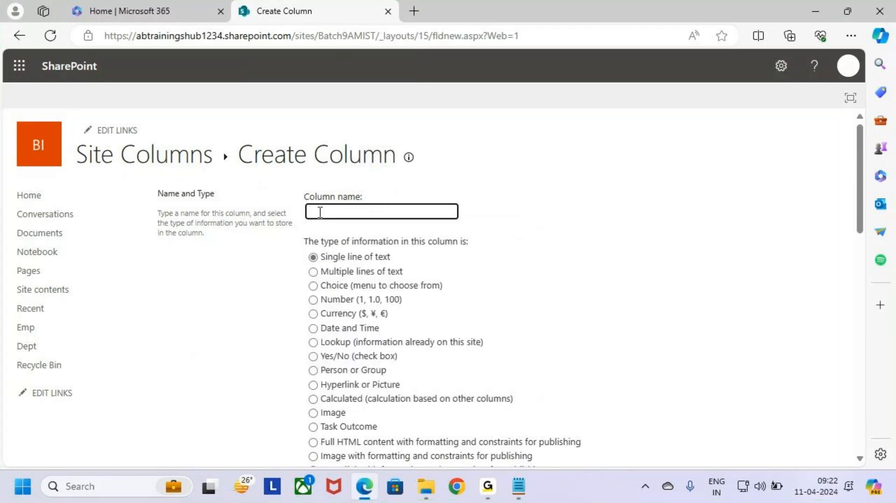
{"action": "left_click", "coordinate": [326, 211]}
{"action": "type", "text": "Dno"}
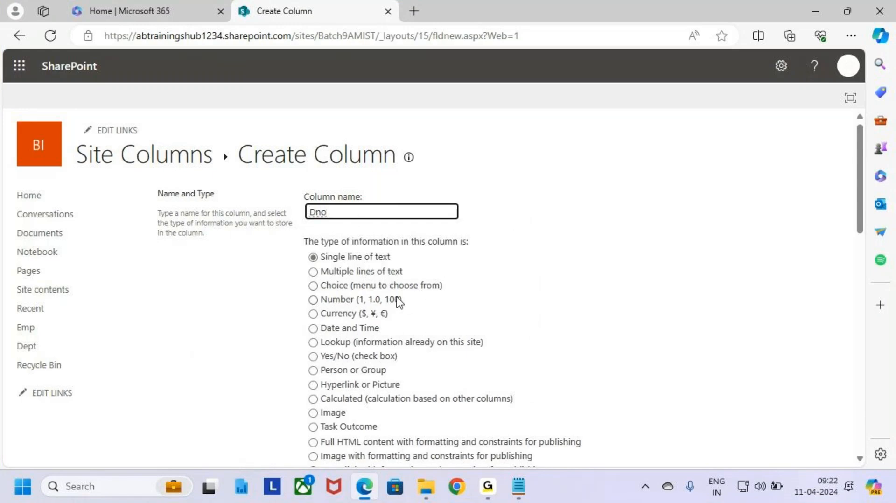
Step: Set the Dno column's type to Choice and review the existing groups it can be placed into
{"action": "left_click", "coordinate": [330, 288]}
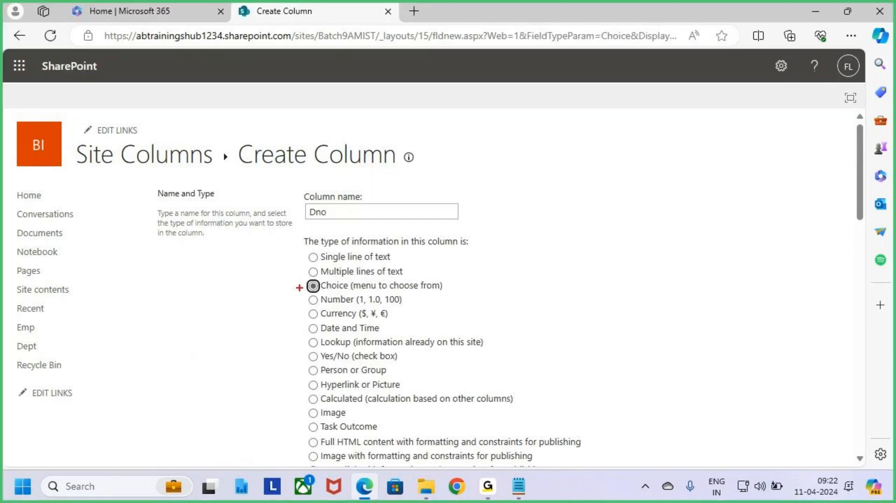
{"action": "left_click_drag", "start_coordinate": [300, 288], "coordinate": [337, 265]}
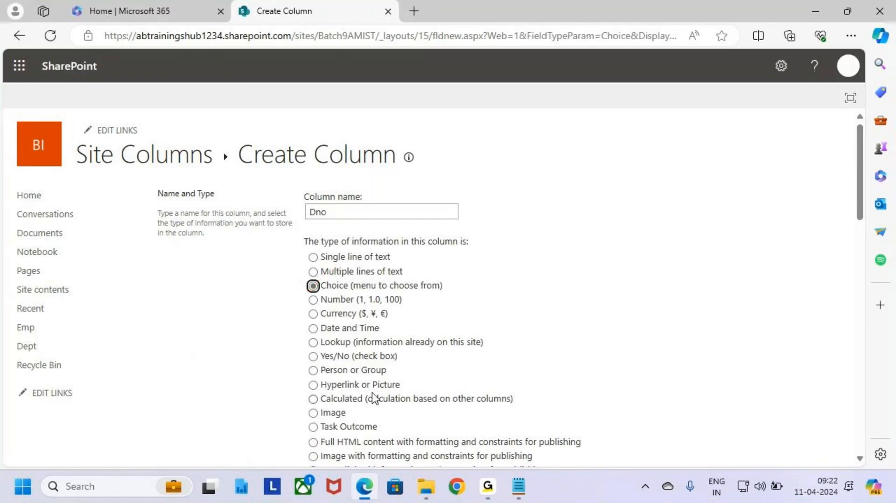
{"action": "scroll", "coordinate": [370, 359], "scroll_direction": "down", "scroll_amount": 7}
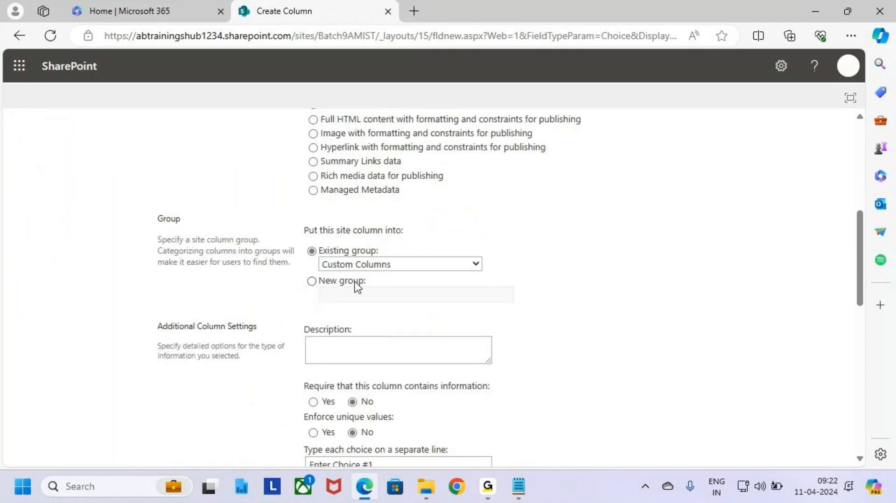
{"action": "key", "text": "ctrl+2"}
{"action": "mouse_move", "coordinate": [306, 241]}
{"action": "left_mouse_down"}
{"action": "mouse_move", "coordinate": [448, 299]}
{"action": "mouse_move", "coordinate": [525, 308]}
{"action": "left_mouse_up"}
{"action": "key", "text": "Escape"}
{"action": "left_click", "coordinate": [423, 264]}
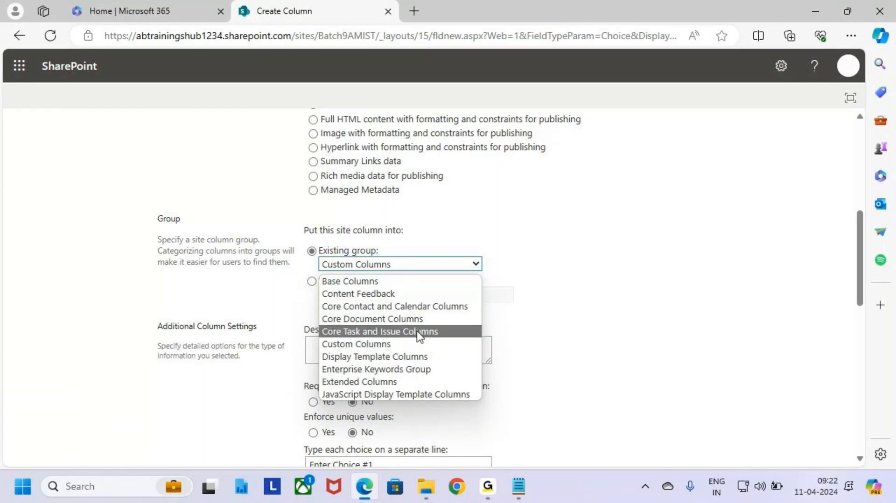
{"action": "left_click", "coordinate": [561, 286]}
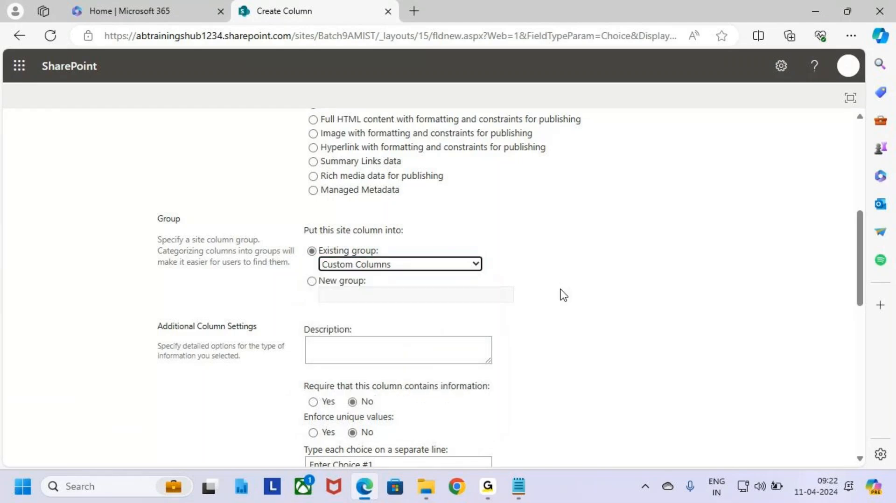
Step: Review the Dno column's name, its information type and the existing groups it can be placed into
{"action": "scroll", "coordinate": [563, 291], "scroll_direction": "up", "scroll_amount": 5}
{"action": "scroll", "coordinate": [563, 295], "scroll_direction": "up", "scroll_amount": 2}
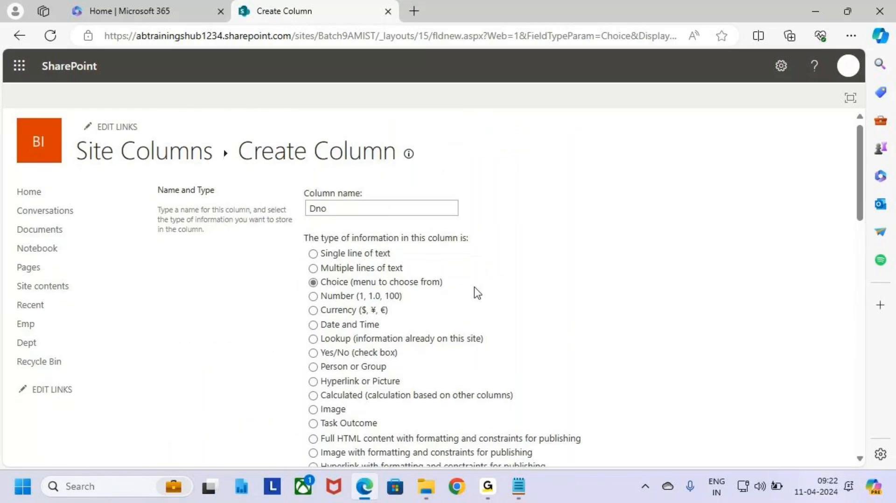
{"action": "scroll", "coordinate": [474, 294], "scroll_direction": "down", "scroll_amount": 8}
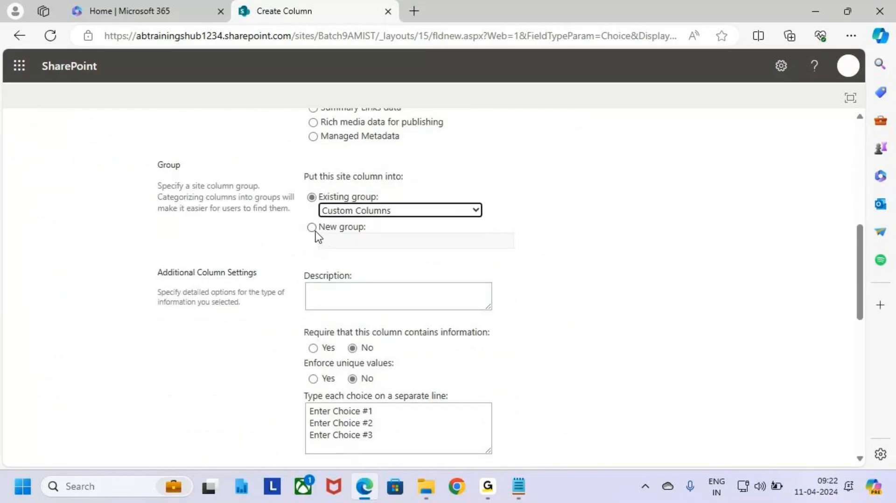
{"action": "left_click", "coordinate": [417, 212]}
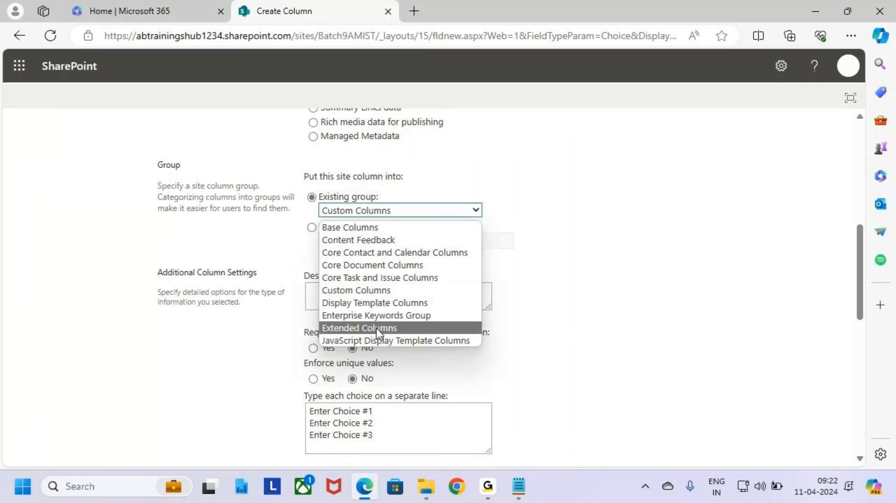
{"action": "left_click", "coordinate": [551, 315]}
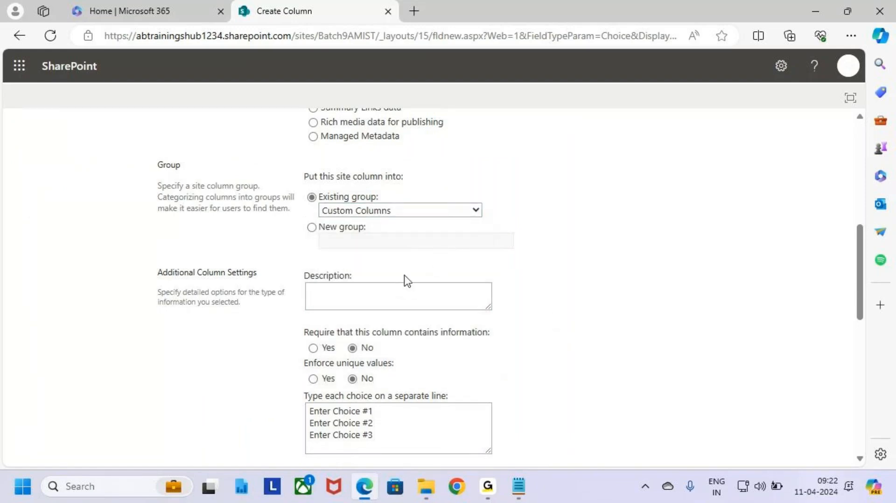
{"action": "scroll", "coordinate": [405, 276], "scroll_direction": "up", "scroll_amount": 8}
{"action": "left_click", "coordinate": [330, 213]}
{"action": "left_click_drag", "start_coordinate": [330, 214], "coordinate": [287, 207]}
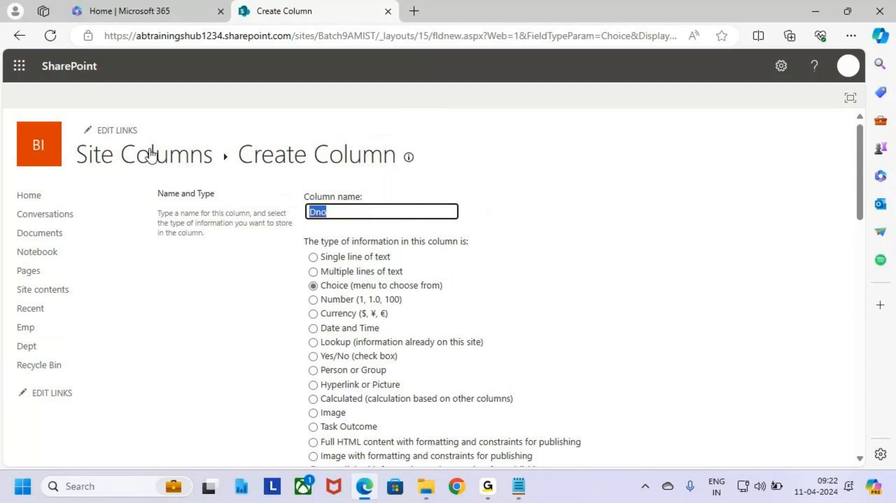
Step: Put the Dno column into a new group named Dno Site Columns
{"action": "scroll", "coordinate": [500, 333], "scroll_direction": "down", "scroll_amount": 7}
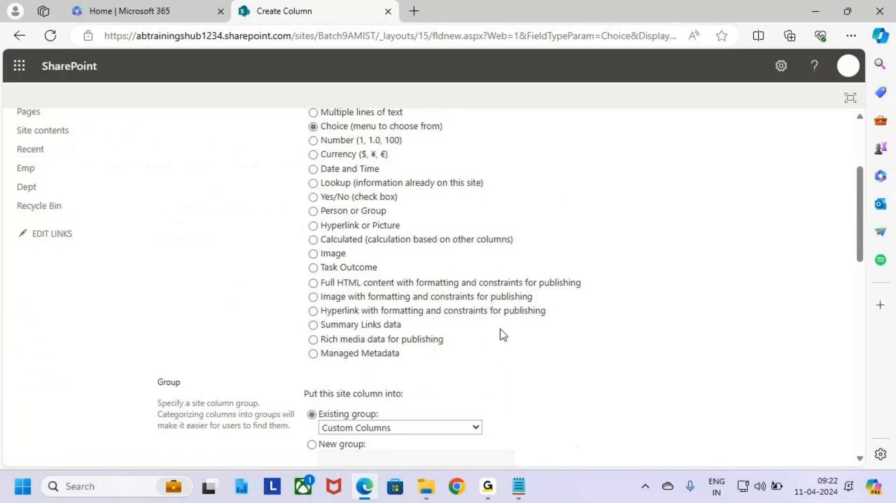
{"action": "key", "text": "ctrl+2"}
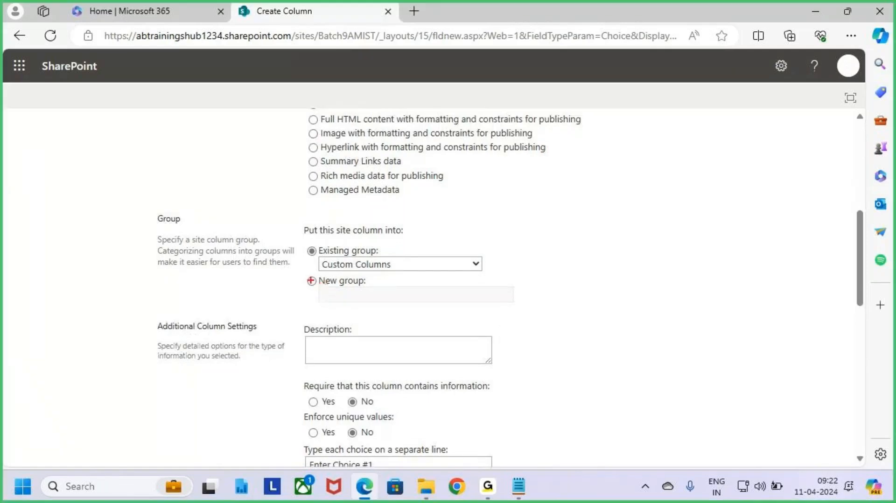
{"action": "left_click_drag", "start_coordinate": [301, 282], "coordinate": [331, 258]}
{"action": "key", "text": "Escape"}
{"action": "left_click", "coordinate": [312, 282]}
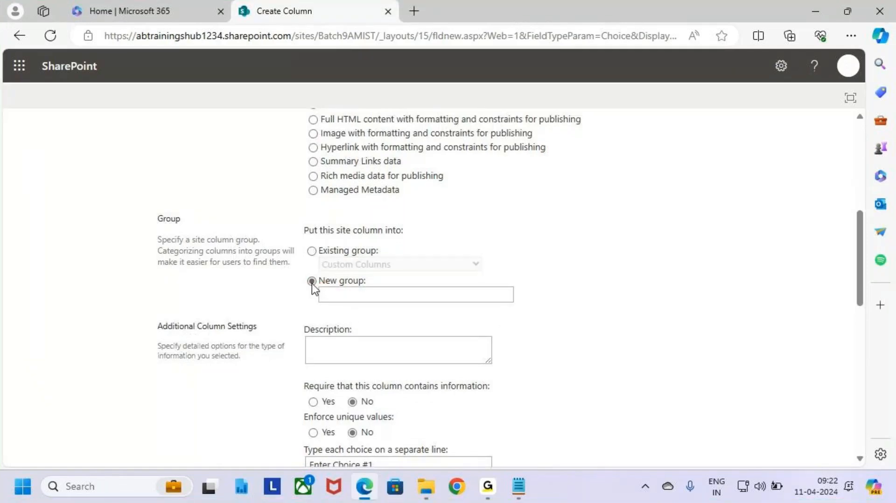
{"action": "left_click", "coordinate": [419, 297]}
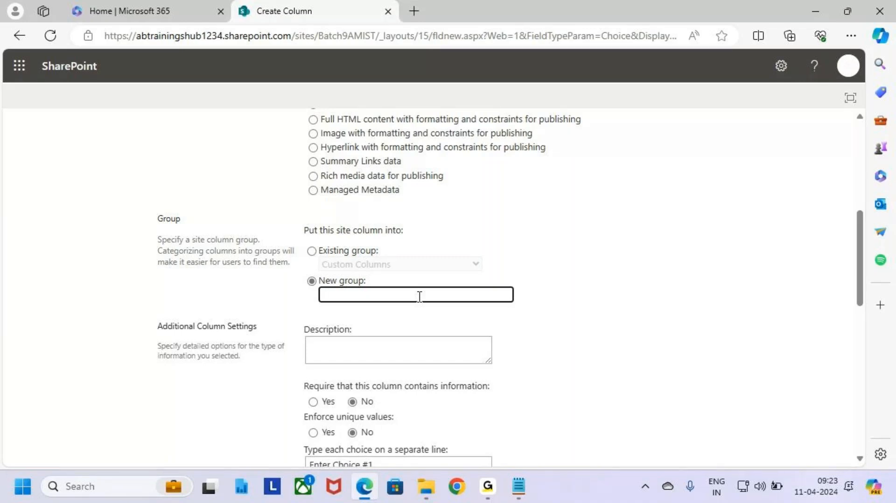
{"action": "type", "text": "no Site Columns"}
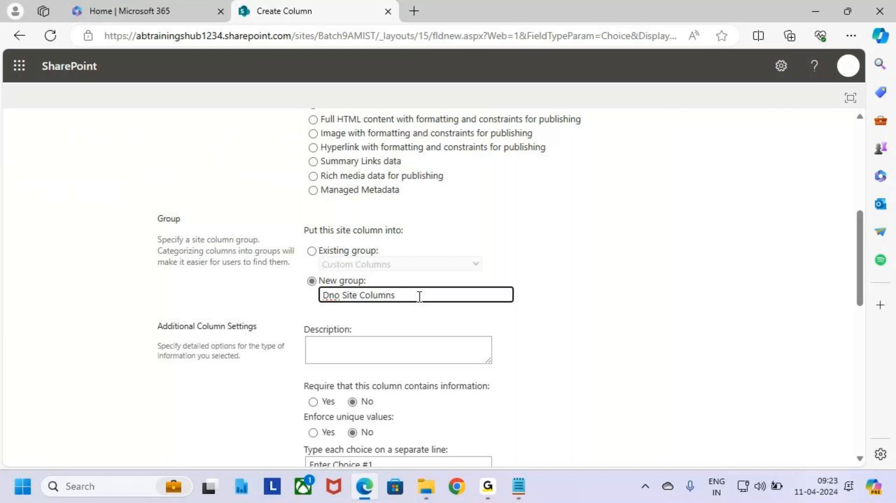
Step: Check the new group name, the column name and the selected Choice type in the column form
{"action": "mouse_move", "coordinate": [420, 297]}
{"action": "left_mouse_down"}
{"action": "mouse_move", "coordinate": [316, 294]}
{"action": "mouse_move", "coordinate": [374, 255]}
{"action": "left_mouse_up"}
{"action": "key", "text": "ctrl+2"}
{"action": "key", "text": "Escape"}
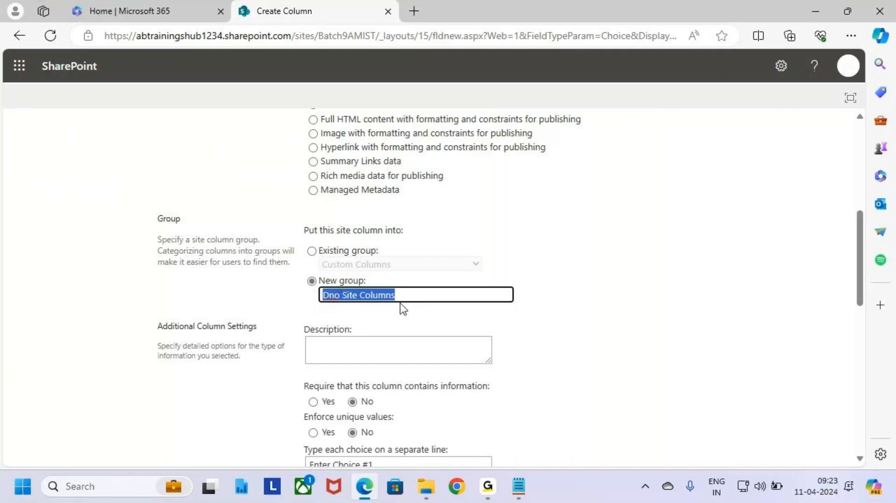
{"action": "scroll", "coordinate": [403, 309], "scroll_direction": "up", "scroll_amount": 6}
{"action": "key", "text": "ctrl+2"}
{"action": "mouse_move", "coordinate": [298, 218]}
{"action": "left_mouse_down"}
{"action": "mouse_move", "coordinate": [317, 224]}
{"action": "mouse_move", "coordinate": [354, 178]}
{"action": "left_mouse_up"}
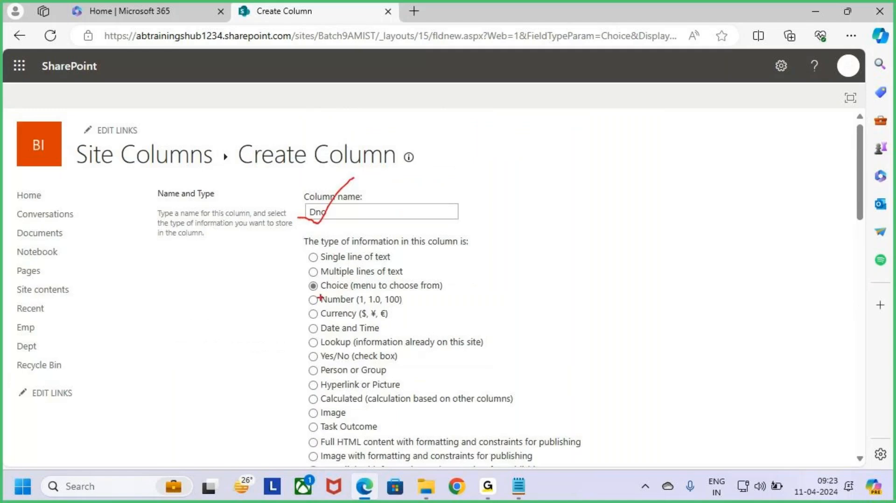
{"action": "left_click_drag", "start_coordinate": [299, 299], "coordinate": [377, 266]}
{"action": "key", "text": "Escape"}
Step: Replace the placeholder choices of the Dno column with 10, 20 and 30, each on its own line
{"action": "scroll", "coordinate": [447, 373], "scroll_direction": "down", "scroll_amount": 7}
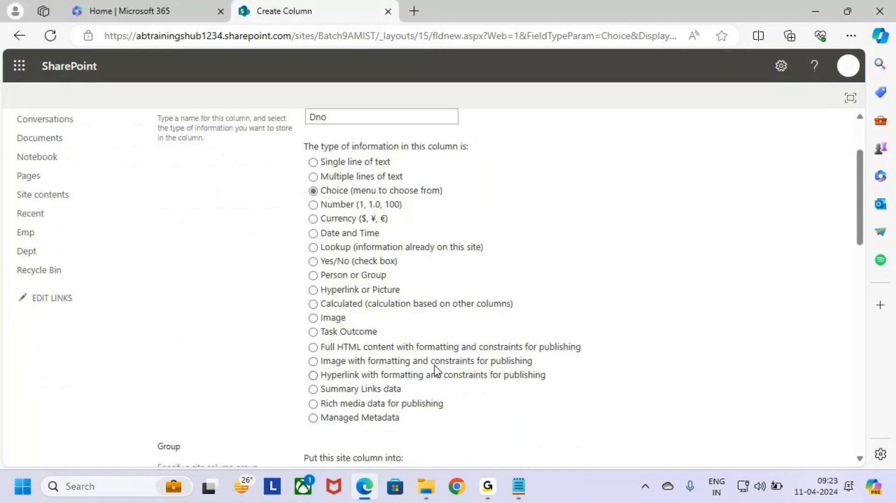
{"action": "scroll", "coordinate": [434, 351], "scroll_direction": "down", "scroll_amount": 3}
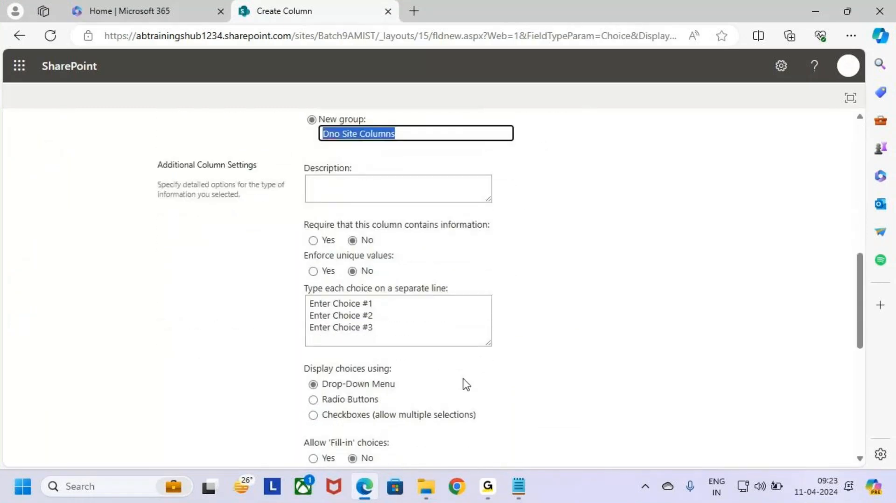
{"action": "left_click_drag", "start_coordinate": [377, 332], "coordinate": [278, 308]}
{"action": "key", "text": "BackSpace"}
{"action": "type", "text": "10"}
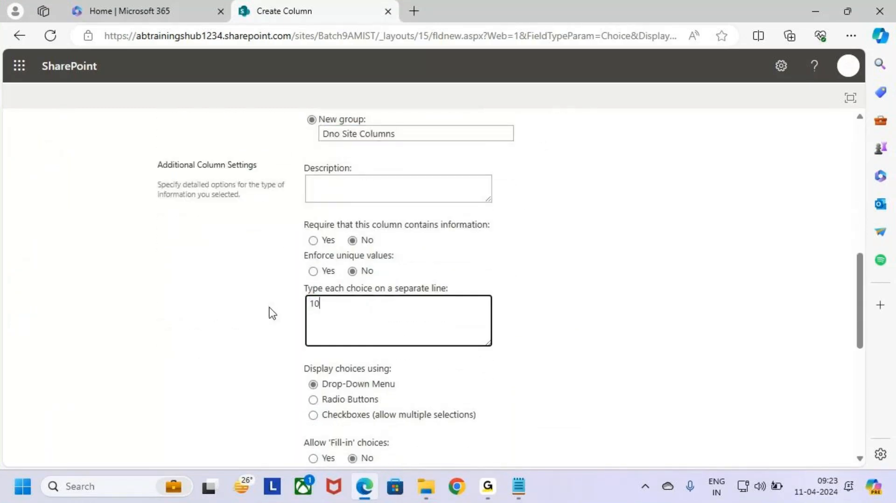
{"action": "type", "text": " 20 30"}
{"action": "scroll", "coordinate": [527, 382], "scroll_direction": "down", "scroll_amount": 2}
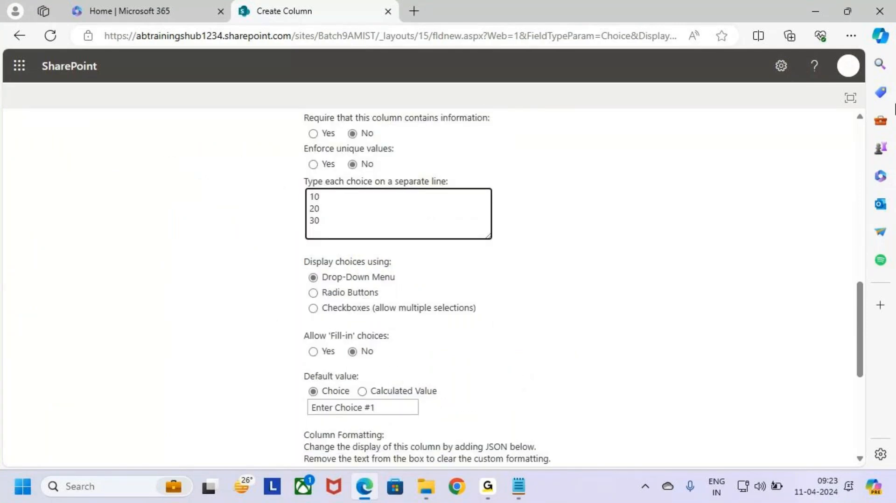
Step: Clear the default value of the Dno column and create the column
{"action": "left_click", "coordinate": [536, 398]}
{"action": "key", "text": "Tab"}
{"action": "key", "text": "BackSpace"}
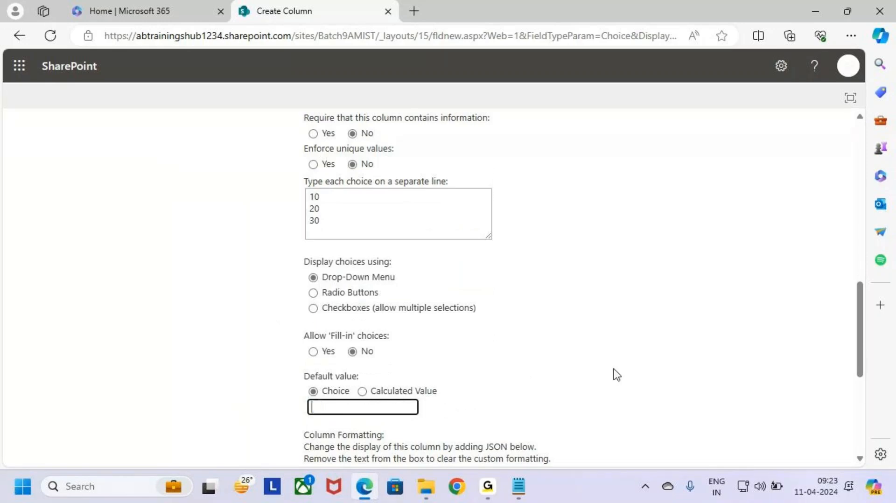
{"action": "left_click", "coordinate": [643, 433]}
{"action": "scroll", "coordinate": [670, 426], "scroll_direction": "up", "scroll_amount": 1}
{"action": "scroll", "coordinate": [750, 386], "scroll_direction": "down", "scroll_amount": 4}
{"action": "scroll", "coordinate": [749, 386], "scroll_direction": "down", "scroll_amount": 3}
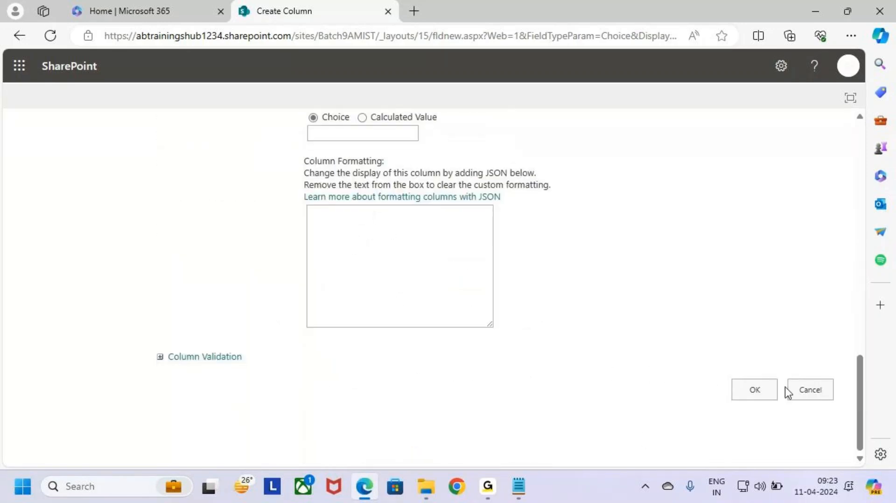
{"action": "left_click", "coordinate": [756, 393]}
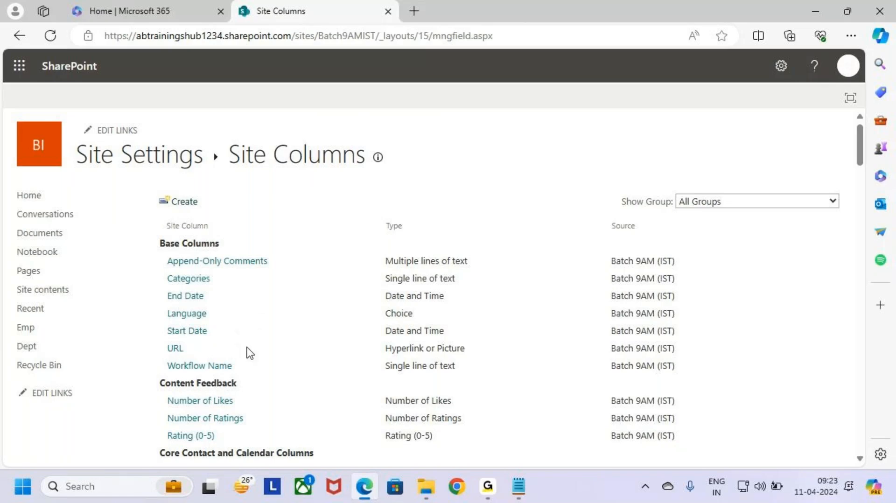
Step: Look through the Site Columns gallery for the Dno Site Columns group and examine the Dno column's entry and type
{"action": "scroll", "coordinate": [229, 366], "scroll_direction": "down", "scroll_amount": 4}
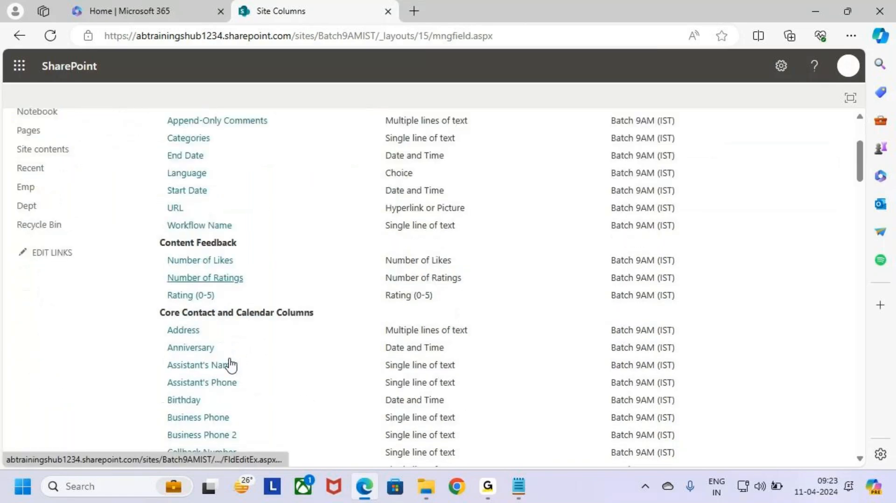
{"action": "scroll", "coordinate": [230, 364], "scroll_direction": "down", "scroll_amount": 9}
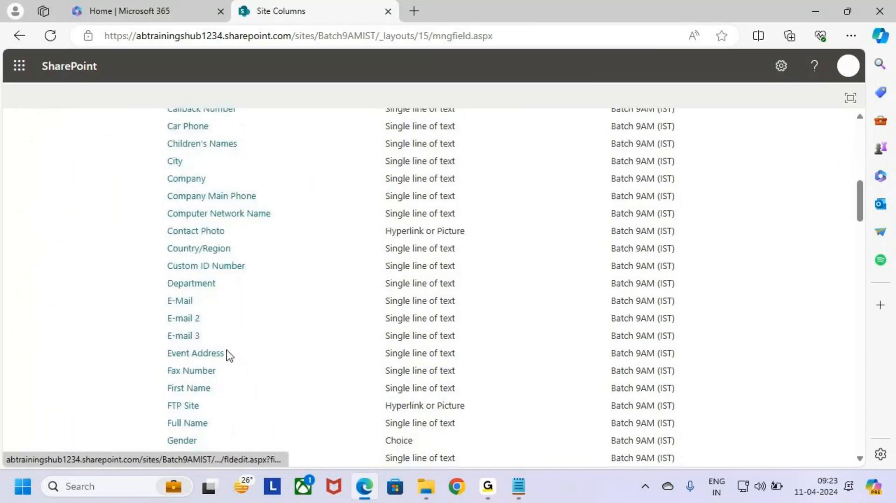
{"action": "scroll", "coordinate": [229, 352], "scroll_direction": "down", "scroll_amount": 17}
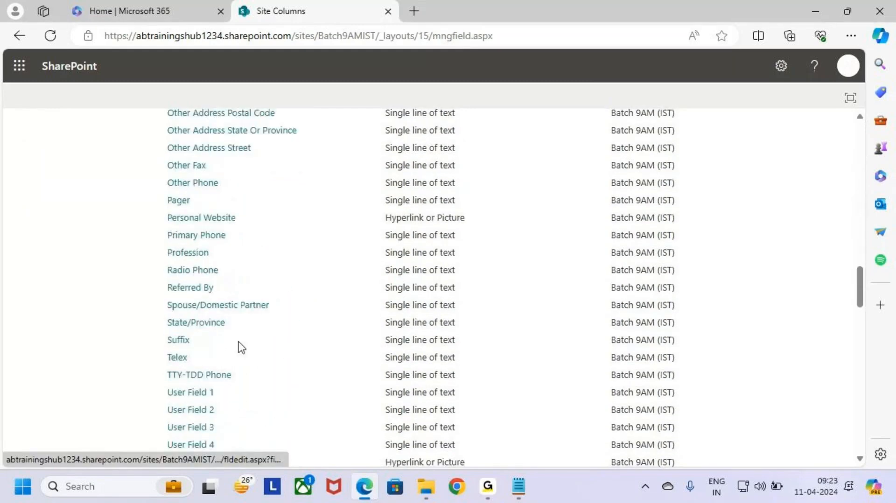
{"action": "scroll", "coordinate": [242, 335], "scroll_direction": "down", "scroll_amount": 4}
{"action": "scroll", "coordinate": [243, 331], "scroll_direction": "down", "scroll_amount": 4}
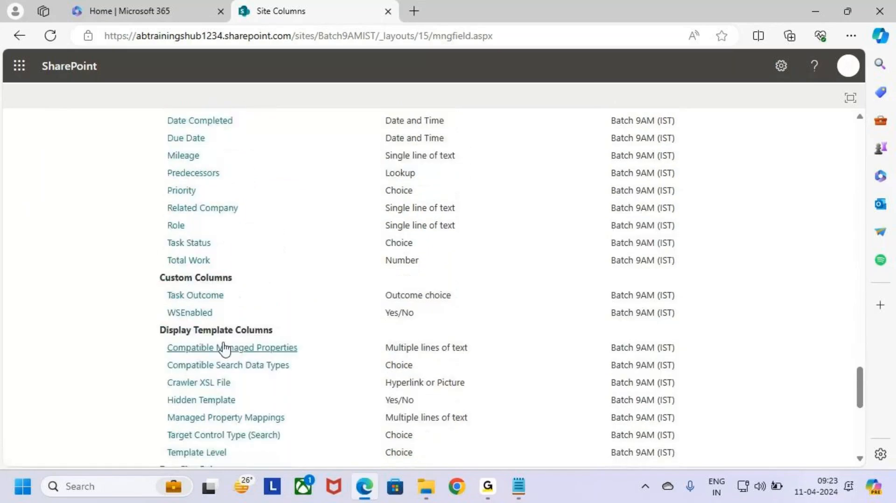
{"action": "scroll", "coordinate": [225, 347], "scroll_direction": "up", "scroll_amount": 5}
{"action": "scroll", "coordinate": [260, 353], "scroll_direction": "down", "scroll_amount": 9}
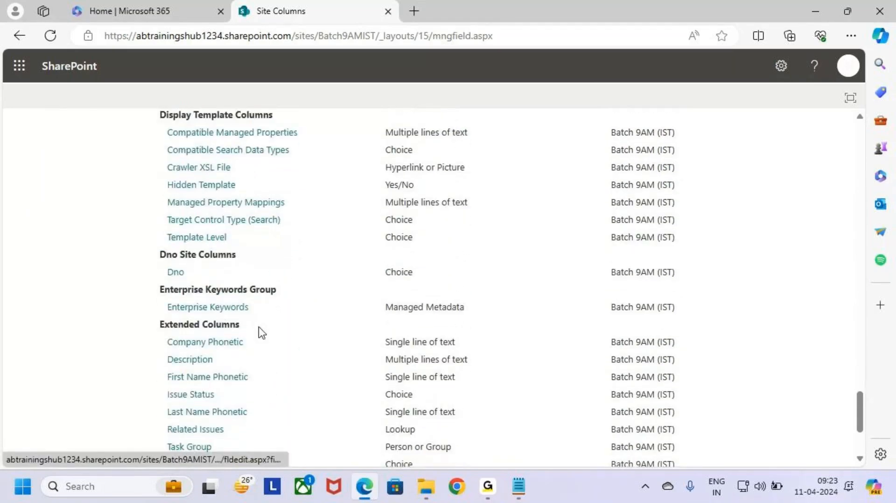
{"action": "scroll", "coordinate": [258, 333], "scroll_direction": "up", "scroll_amount": 1}
{"action": "mouse_move", "coordinate": [151, 301]}
{"action": "left_mouse_down"}
{"action": "mouse_move", "coordinate": [255, 316]}
{"action": "mouse_move", "coordinate": [266, 336]}
{"action": "mouse_move", "coordinate": [278, 336]}
{"action": "left_mouse_up"}
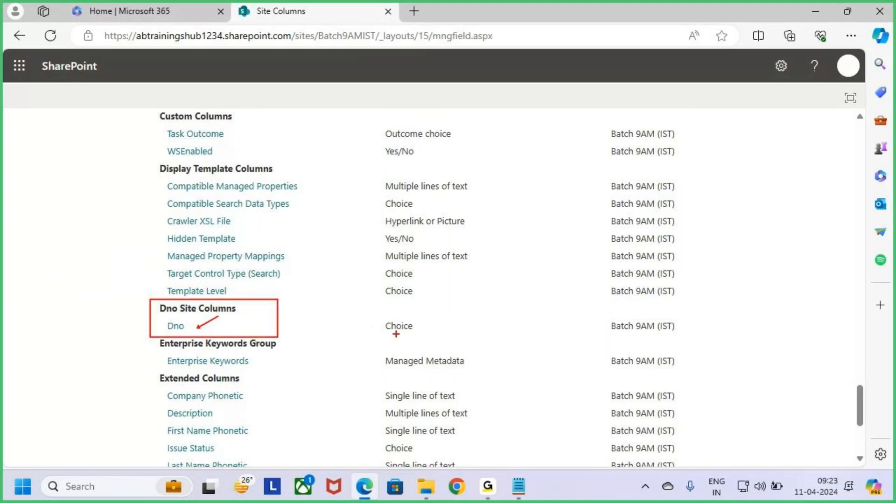
{"action": "left_click_drag", "start_coordinate": [409, 334], "coordinate": [389, 333]}
{"action": "key", "text": "Escape"}
{"action": "key", "text": "ctrl+2"}
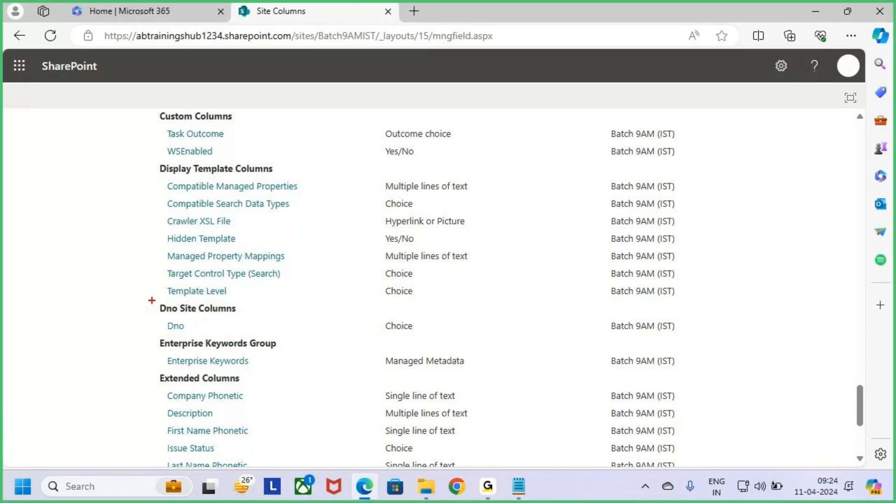
{"action": "mouse_move", "coordinate": [150, 299]}
{"action": "left_mouse_down"}
{"action": "mouse_move", "coordinate": [247, 316]}
{"action": "mouse_move", "coordinate": [258, 340]}
{"action": "left_mouse_up"}
{"action": "left_click_drag", "start_coordinate": [199, 326], "coordinate": [229, 312]}
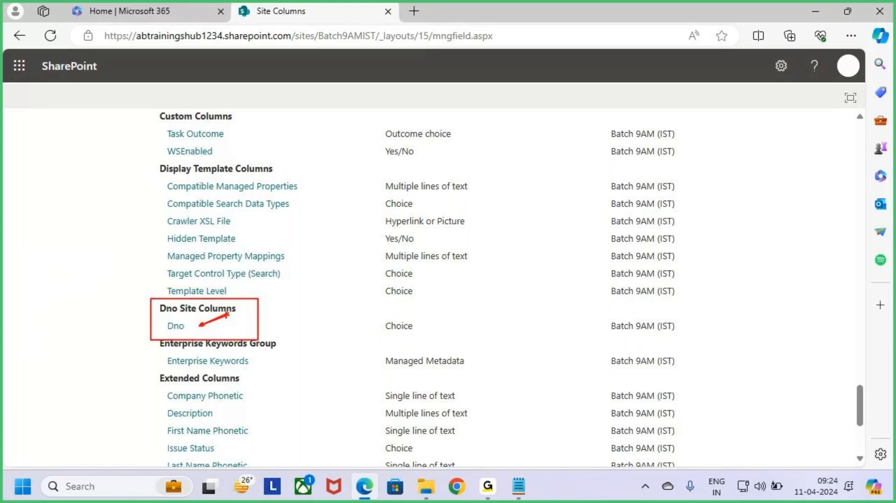
{"action": "key", "text": "Escape"}
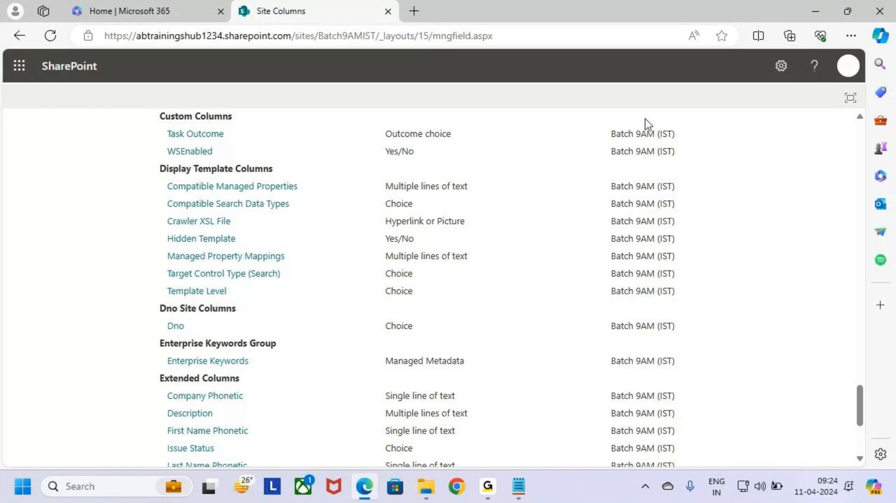
Step: Return to the Batch 9AM (IST) home page through Site Settings and open the Emp list to view its columns
{"action": "scroll", "coordinate": [280, 306], "scroll_direction": "up", "scroll_amount": 8}
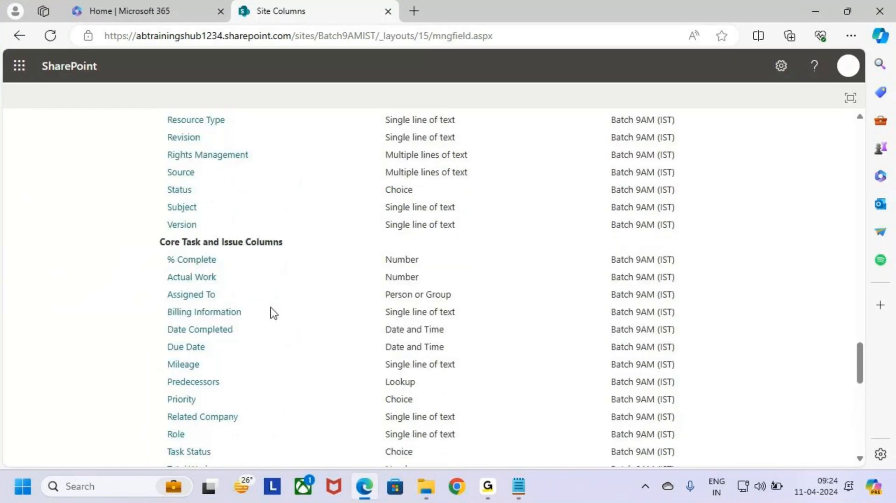
{"action": "scroll", "coordinate": [273, 312], "scroll_direction": "up", "scroll_amount": 15}
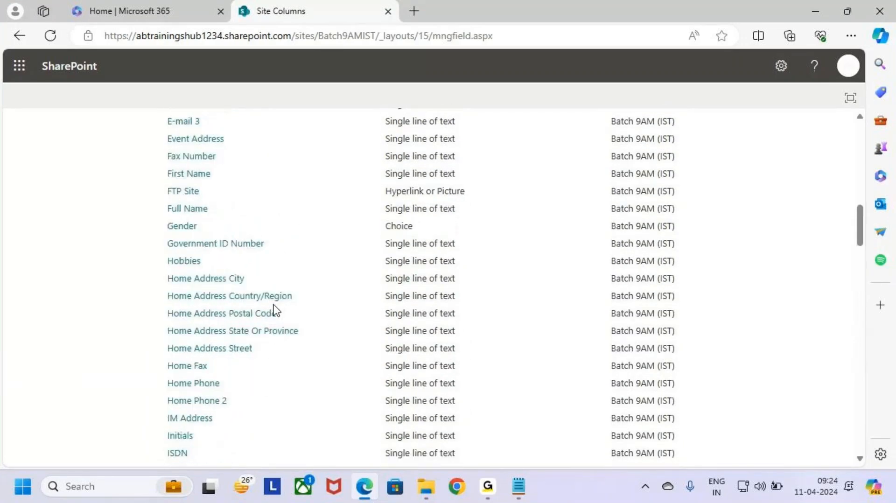
{"action": "scroll", "coordinate": [275, 309], "scroll_direction": "up", "scroll_amount": 8}
{"action": "left_click", "coordinate": [121, 159]}
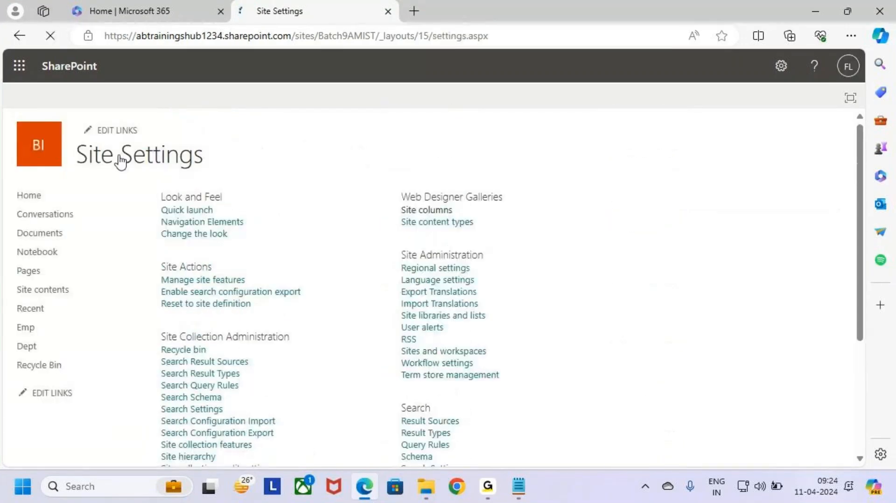
{"action": "left_click", "coordinate": [37, 200]}
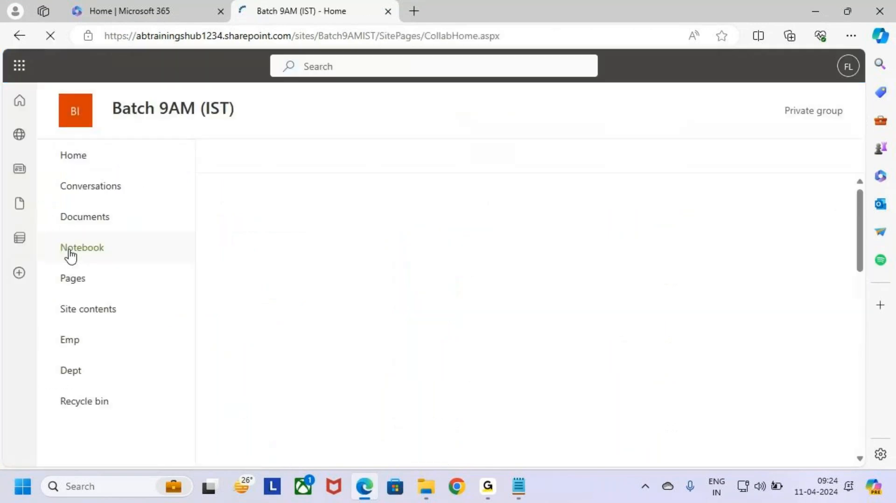
{"action": "left_click", "coordinate": [89, 346]}
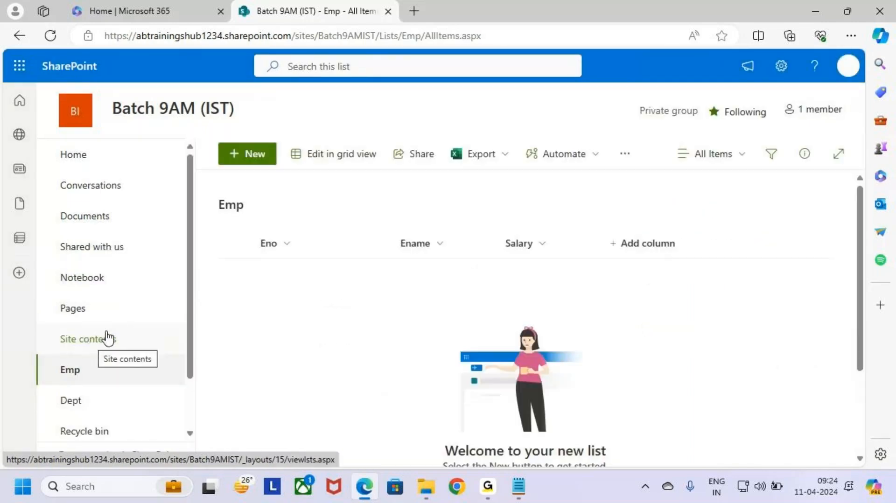
{"action": "left_click_drag", "start_coordinate": [549, 235], "coordinate": [605, 264]}
{"action": "key", "text": "Escape"}
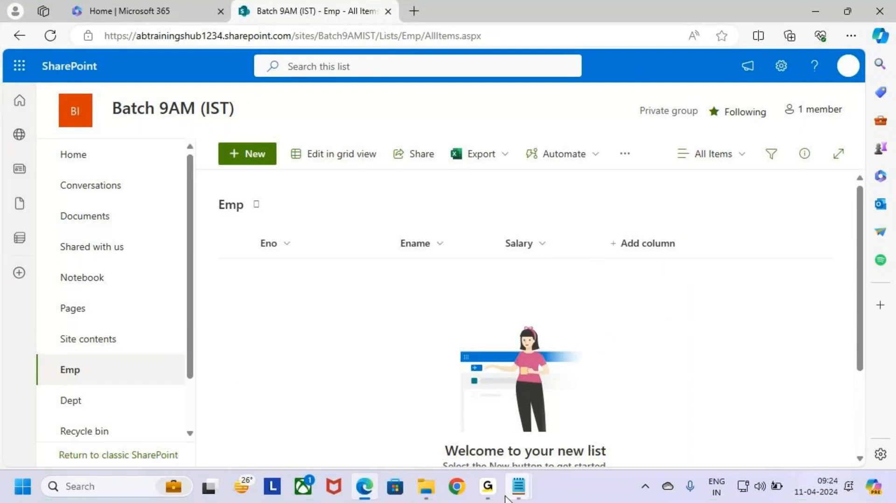
Step: Switch to the SharePoint notes in Notepad and add the indented heading "How to Create the Site Columns" below the site column definition
{"action": "left_click", "coordinate": [519, 489]}
{"action": "left_click", "coordinate": [437, 414]}
{"action": "left_click", "coordinate": [65, 194]}
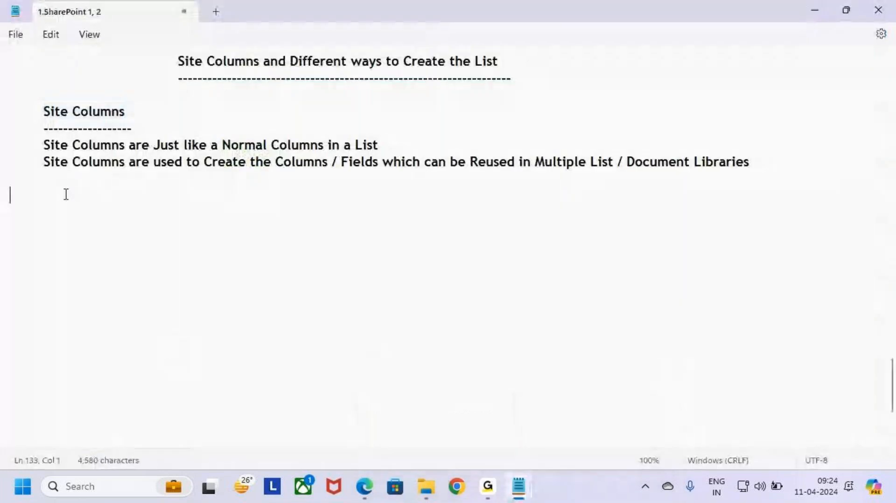
{"action": "key", "text": "BackSpace"}
{"action": "key", "text": "BackSpace"}
{"action": "key", "text": "Return"}
{"action": "key", "text": "Return"}
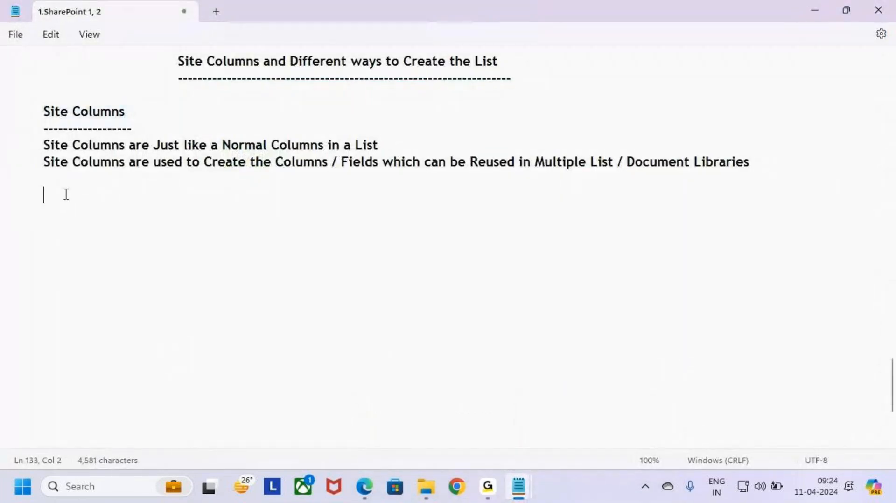
{"action": "type", "text": "How t"}
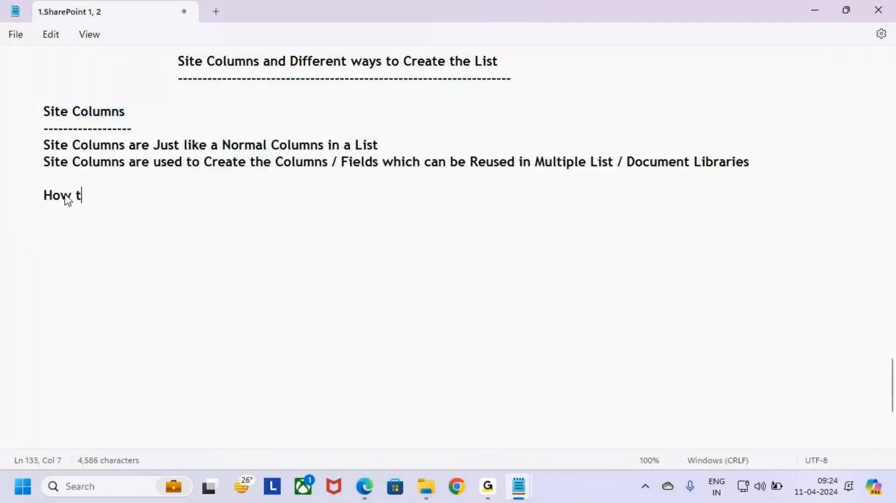
{"action": "type", "text": "o Ctreate"}
{"action": "key", "text": "BackSpace"}
{"action": "key", "text": "BackSpace"}
{"action": "key", "text": "BackSpace"}
{"action": "key", "text": "BackSpace"}
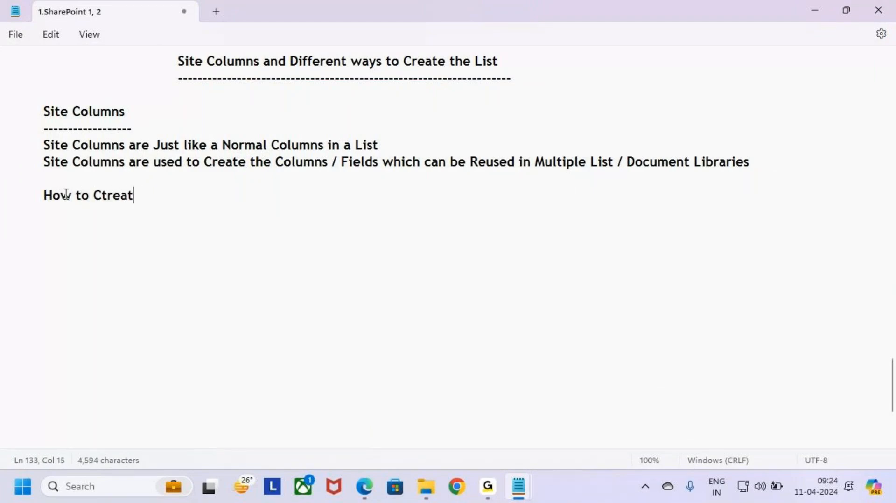
{"action": "key", "text": "BackSpace"}
{"action": "key", "text": "BackSpace"}
{"action": "key", "text": "BackSpace"}
{"action": "key", "text": "BackSpace"}
{"action": "type", "text": "Crerate"}
{"action": "key", "text": "BackSpace"}
{"action": "key", "text": "BackSpace"}
{"action": "key", "text": "BackSpace"}
{"action": "key", "text": "BackSpace"}
{"action": "key", "text": "BackSpace"}
{"action": "key", "text": "BackSpace"}
{"action": "key", "text": "BackSpace"}
{"action": "key", "text": "BackSpace"}
{"action": "key", "text": "BackSpace"}
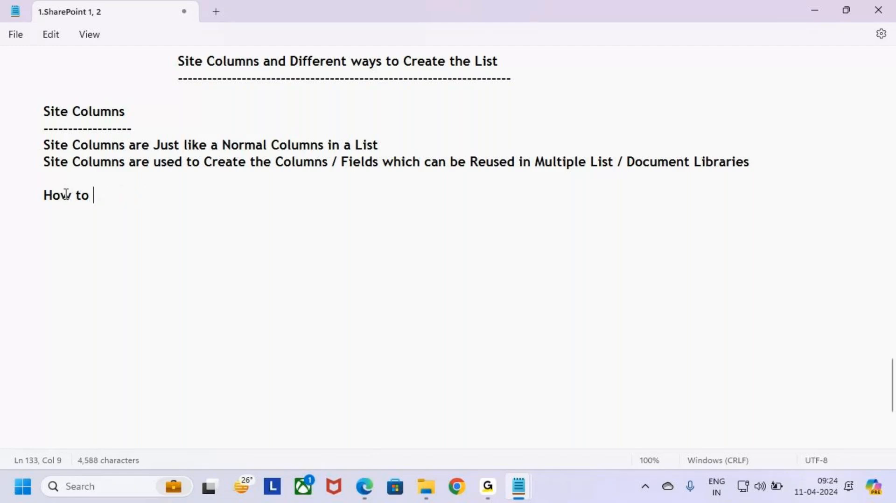
{"action": "type", "text": "Create the"}
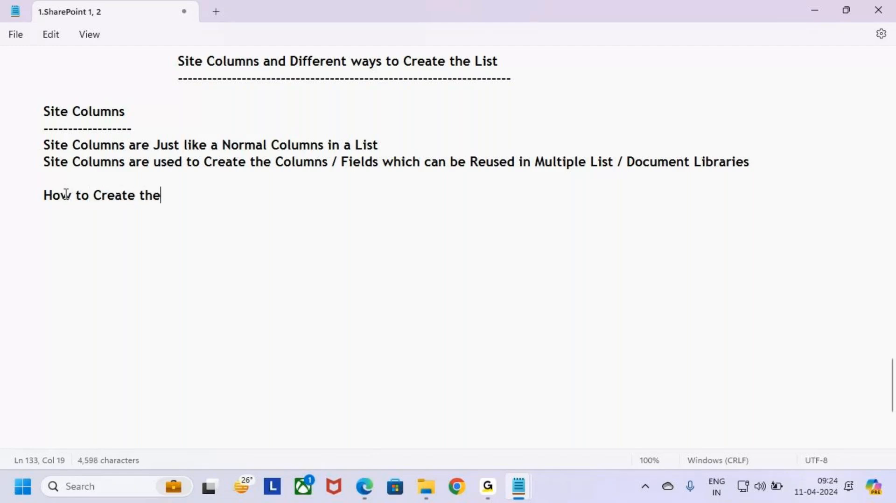
{"action": "type", "text": " Site Columns"}
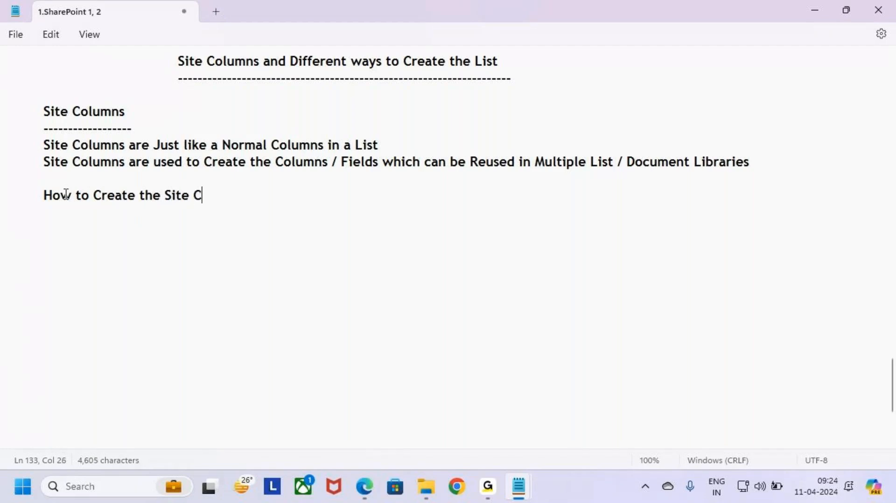
Step: Underline the "How to Create the Site Columns" heading with an indented row of hyphens matching its width
{"action": "key", "text": "Return"}
{"action": "key", "text": "Tab"}
{"action": "type", "text": "-"}
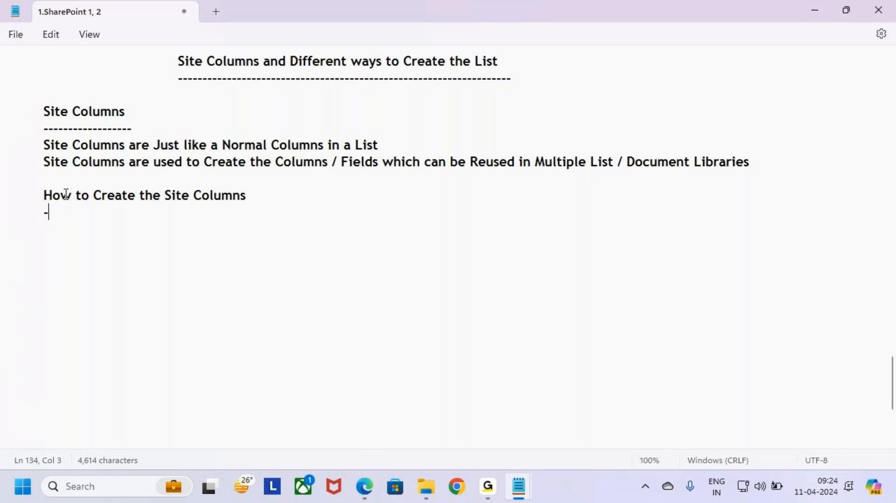
{"action": "type", "text": "-------------------------------"}
{"action": "key", "text": "BackSpace"}
{"action": "key", "text": "BackSpace"}
{"action": "key", "text": "BackSpace"}
{"action": "key", "text": "BackSpace"}
{"action": "key", "text": "BackSpace"}
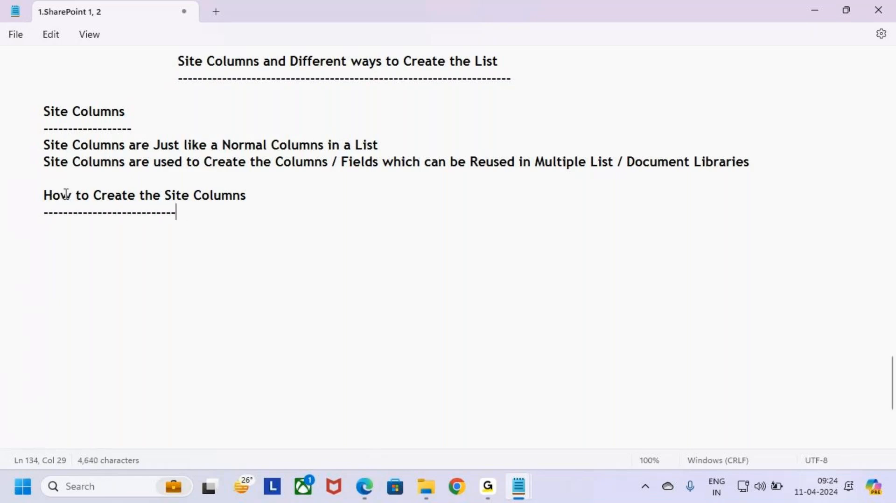
{"action": "type", "text": "----------------"}
Step: Start an indented procedure line below the hyphens with the text "Site Content"
{"action": "key", "text": "Return"}
{"action": "key", "text": "Tab"}
{"action": "type", "text": "C"}
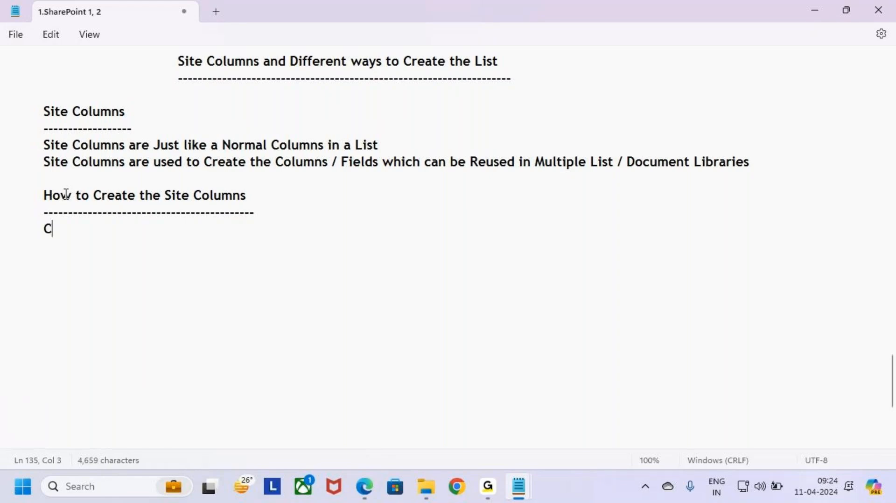
{"action": "key", "text": "BackSpace"}
{"action": "type", "text": "Site Conte"}
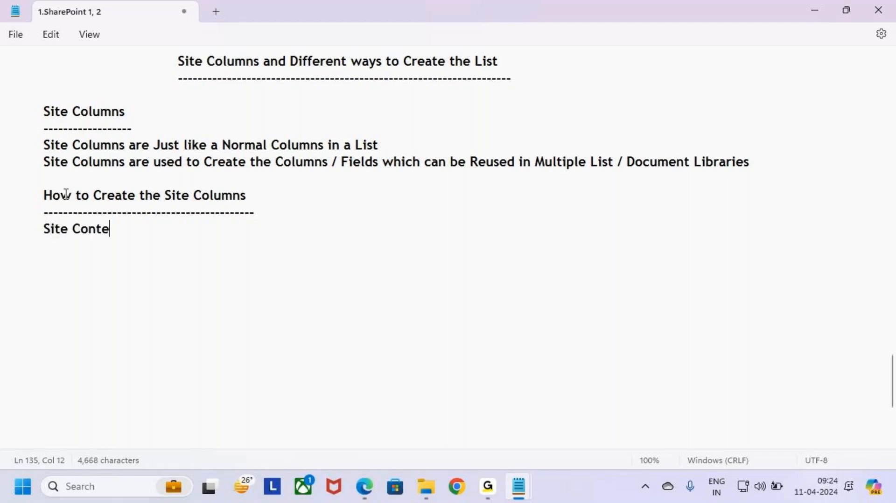
{"action": "type", "text": "nts"}
{"action": "key", "text": "BackSpace"}
{"action": "key", "text": "BackSpace"}
{"action": "key", "text": "BackSpace"}
{"action": "key", "text": "BackSpace"}
{"action": "key", "text": "BackSpace"}
{"action": "key", "text": "BackSpace"}
{"action": "key", "text": "BackSpace"}
{"action": "key", "text": "BackSpace"}
{"action": "key", "text": "BackSpace"}
{"action": "key", "text": "BackSpace"}
{"action": "key", "text": "BackSpace"}
{"action": "key", "text": "BackSpace"}
{"action": "key", "text": "BackSpace"}
{"action": "type", "text": "S"}
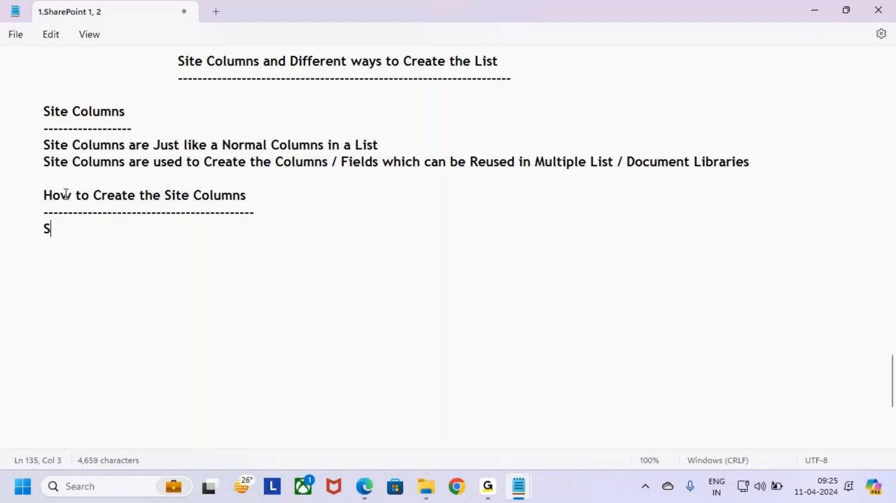
{"action": "type", "text": "ite"}
{"action": "key", "text": "BackSpace"}
{"action": "key", "text": "BackSpace"}
{"action": "key", "text": "BackSpace"}
{"action": "type", "text": "ite Content "}
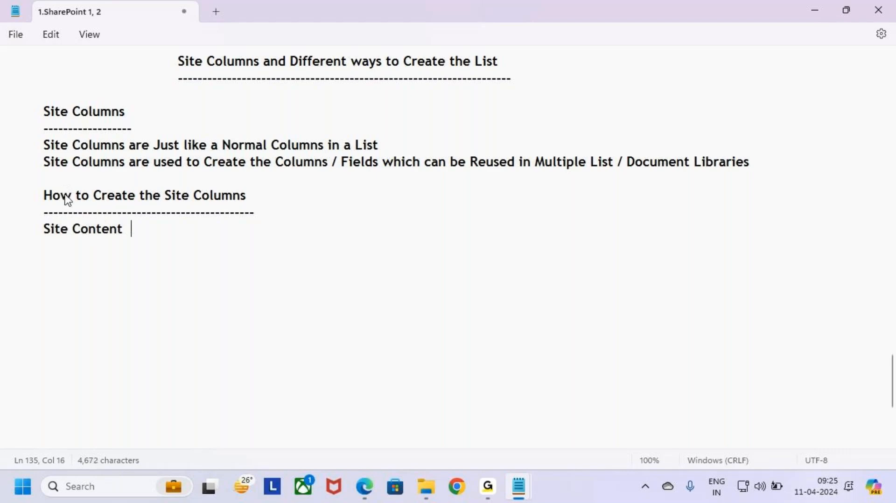
Step: Continue the procedure line with "--> Site Settings --> Web Designer Gallery --> Site Columns"
{"action": "type", "text": "  --> Site Set"}
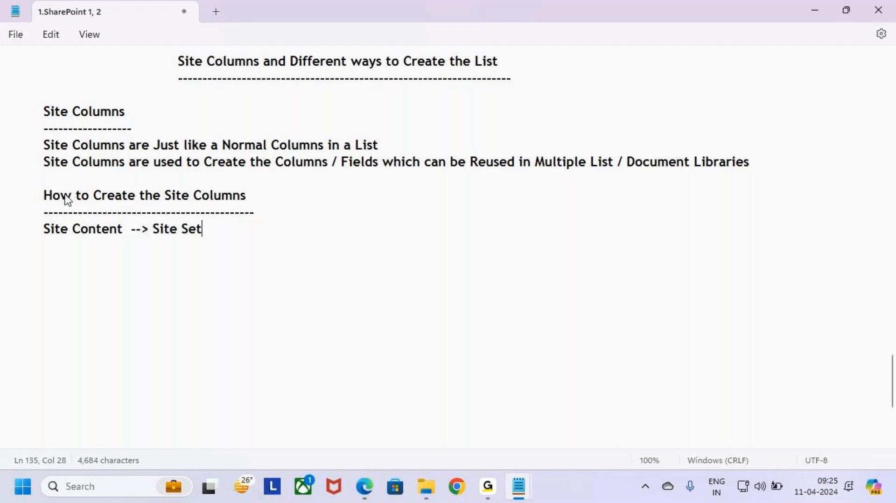
{"action": "type", "text": "tings  --"}
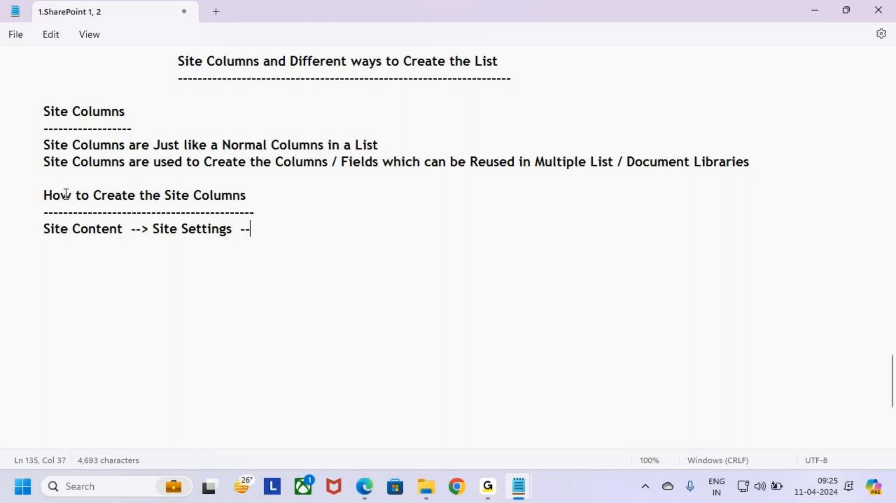
{"action": "type", "text": ">"}
{"action": "key", "text": "BackSpace"}
{"action": "type", "text": "Wed"}
{"action": "key", "text": "BackSpace"}
{"action": "type", "text": "b Desi"}
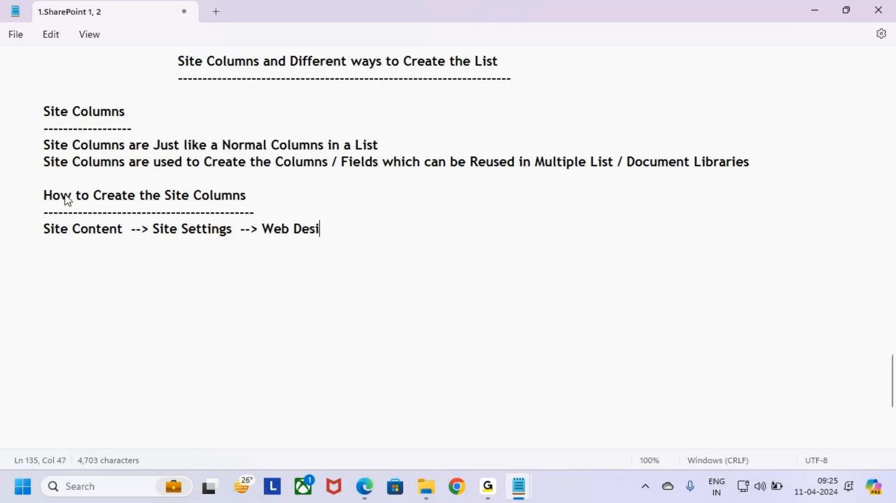
{"action": "type", "text": "gner Gall"}
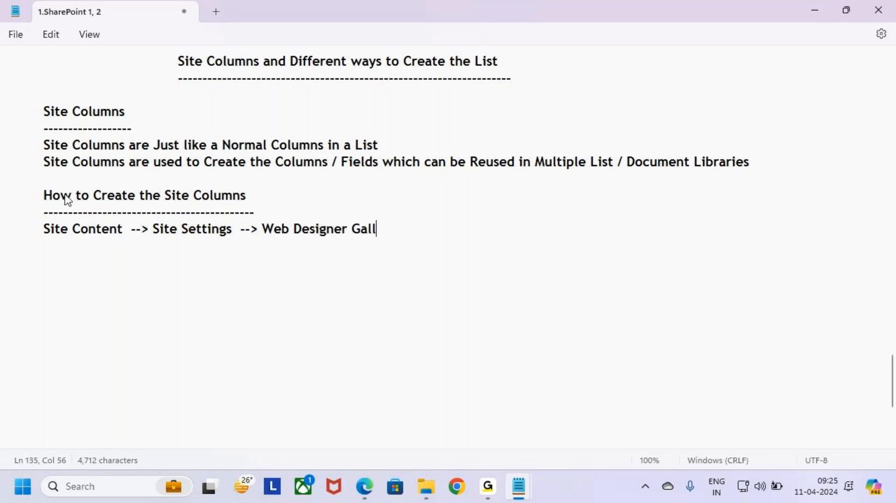
{"action": "type", "text": "ery  --> Site"}
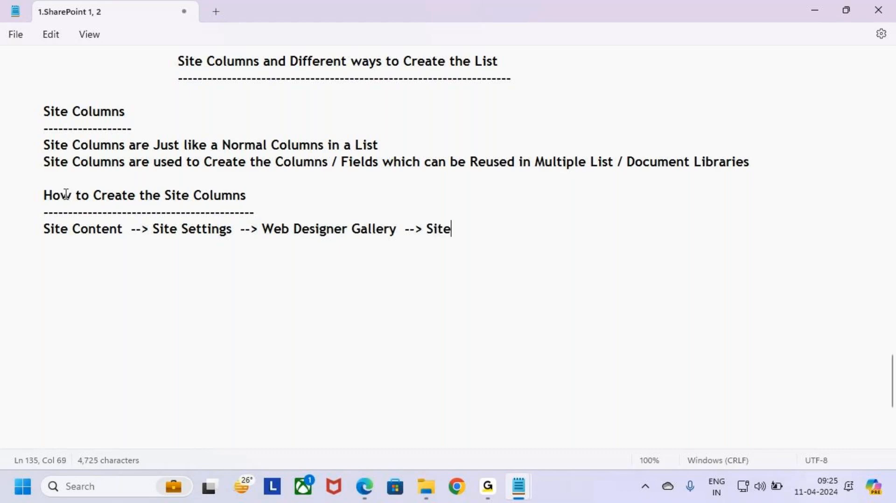
{"action": "type", "text": " Columns"}
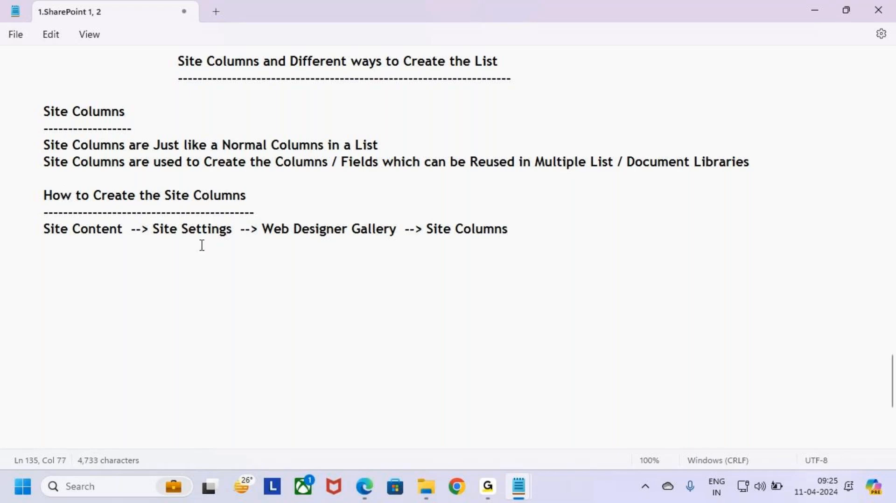
{"action": "left_click_drag", "start_coordinate": [169, 201], "coordinate": [280, 196]}
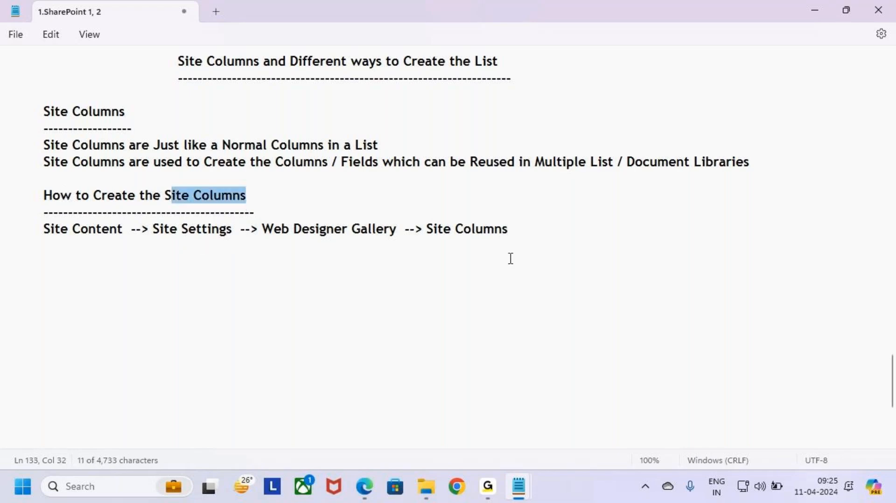
{"action": "left_click", "coordinate": [522, 236]}
{"action": "key", "text": "BackSpace"}
{"action": "key", "text": "BackSpace"}
{"action": "type", "text": "bns"}
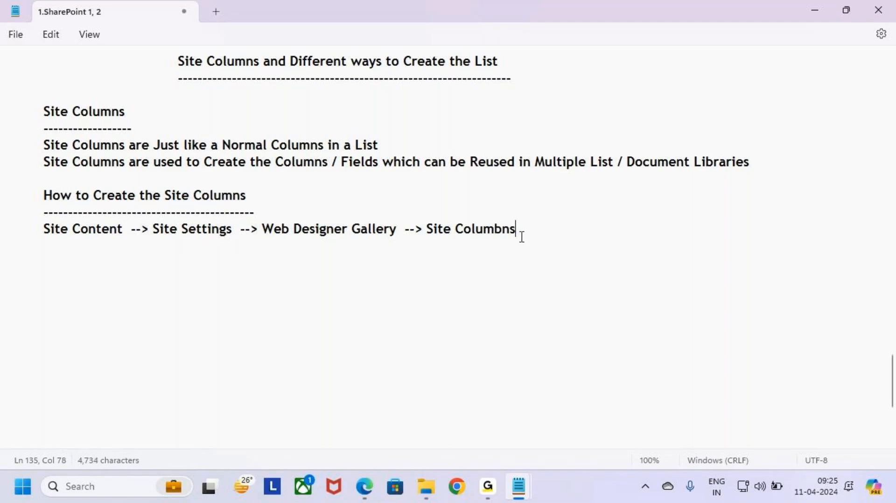
{"action": "key", "text": "BackSpace"}
{"action": "type", "text": "n"}
{"action": "key", "text": "BackSpace"}
{"action": "type", "text": "n"}
{"action": "key", "text": "BackSpace"}
{"action": "key", "text": "BackSpace"}
{"action": "type", "text": "ns"}
Step: Leave a blank line below the path and add the indented heading "How to add the Site Columns to a List"
{"action": "key", "text": "Return"}
{"action": "key", "text": "Return"}
{"action": "key", "text": "Tab"}
{"action": "type", "text": "How to"}
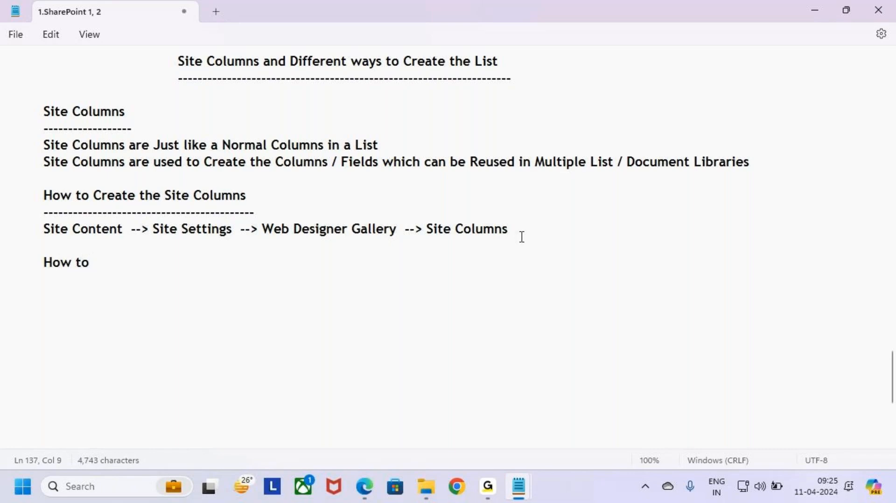
{"action": "type", "text": " add the Si"}
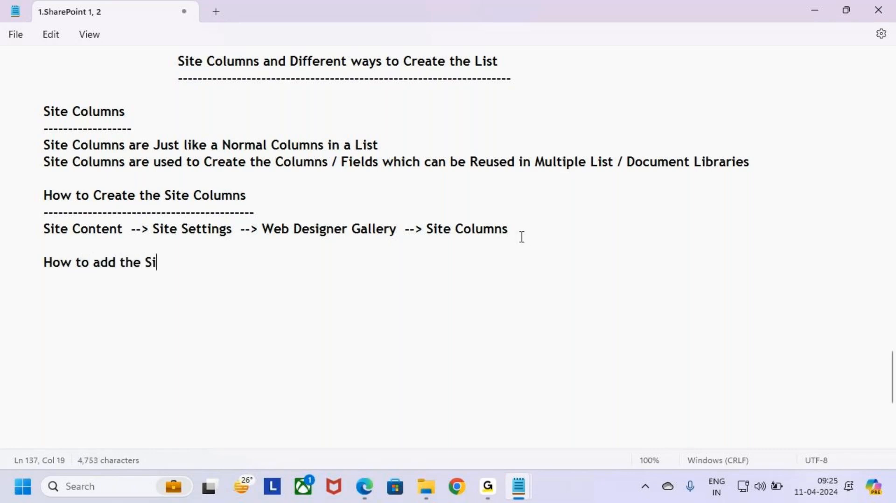
{"action": "type", "text": "tre"}
{"action": "key", "text": "BackSpace"}
{"action": "key", "text": "BackSpace"}
{"action": "key", "text": "BackSpace"}
{"action": "key", "text": "BackSpace"}
{"action": "key", "text": "BackSpace"}
{"action": "key", "text": "BackSpace"}
{"action": "type", "text": "Site Columns "}
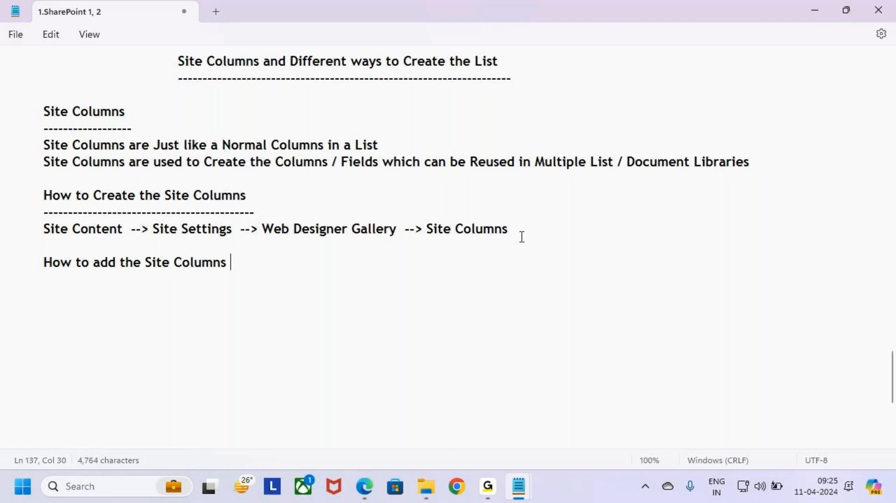
{"action": "type", "text": "to a List"}
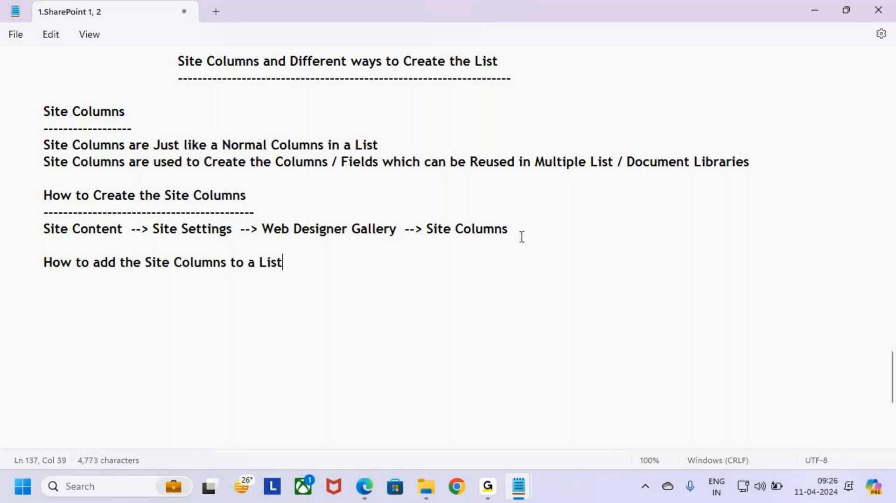
Step: Underline the "How to add the Site Columns to a List" heading with hyphens and start an indented line below
{"action": "key", "text": "Return"}
{"action": "type", "text": "---------------------------------------------------"}
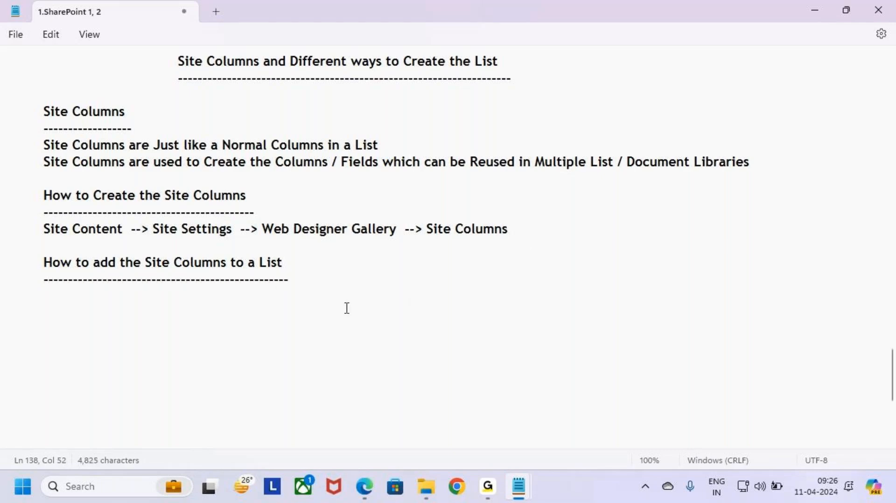
{"action": "key", "text": "Return"}
{"action": "key", "text": "Tab"}
Step: Switch back to SharePoint in the browser and examine the Emp list's navigation entry, title and Add column option
{"action": "mouse_move", "coordinate": [498, 467]}
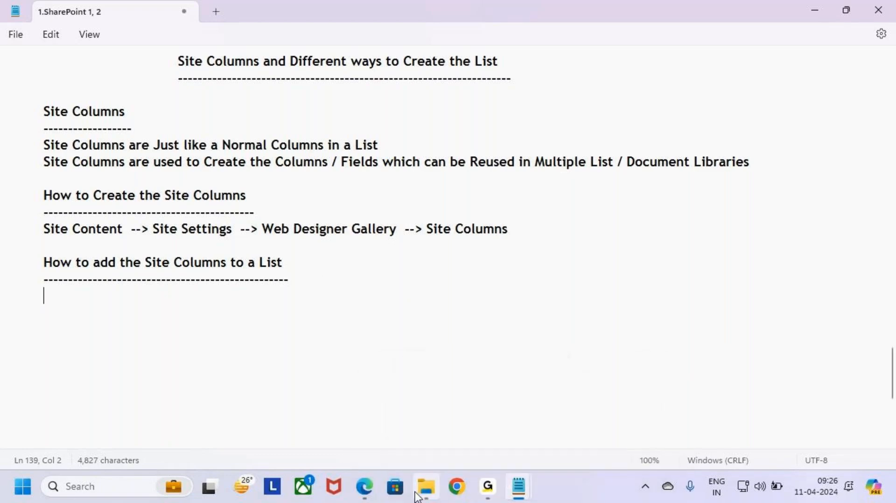
{"action": "left_click", "coordinate": [364, 487]}
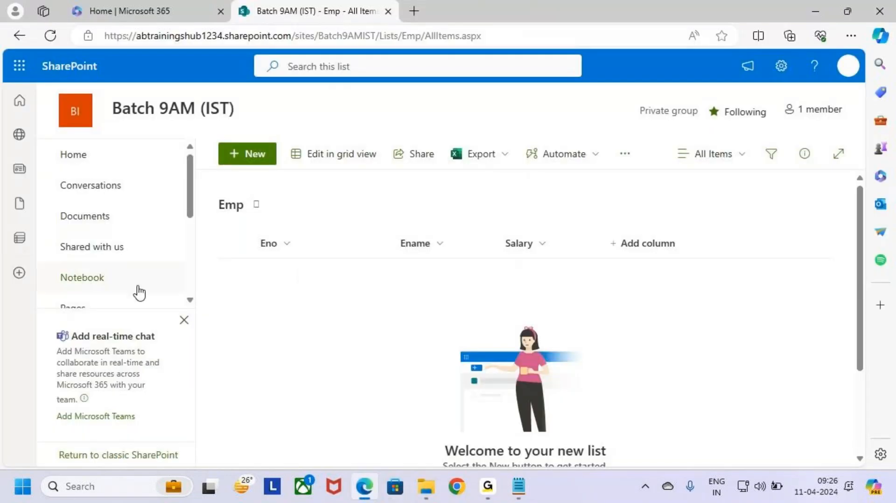
{"action": "scroll", "coordinate": [133, 280], "scroll_direction": "down", "scroll_amount": 3}
{"action": "scroll", "coordinate": [128, 265], "scroll_direction": "down", "scroll_amount": 1}
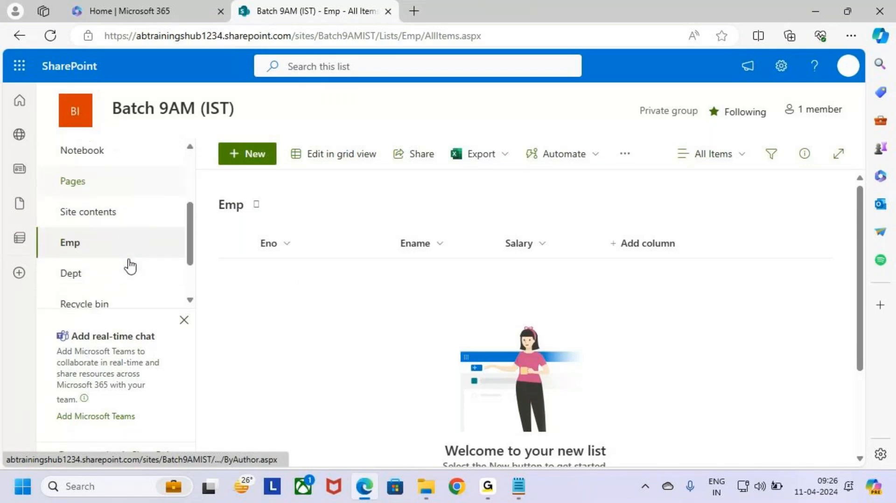
{"action": "left_click_drag", "start_coordinate": [43, 230], "coordinate": [127, 258]}
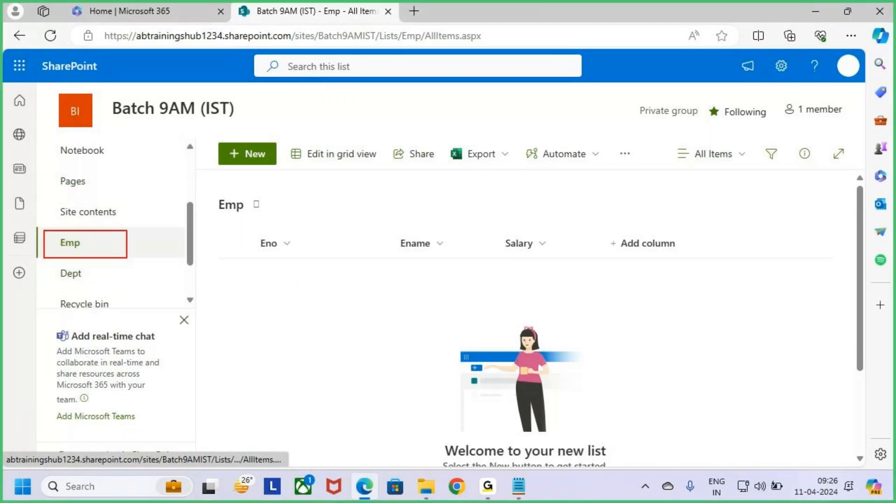
{"action": "left_click_drag", "start_coordinate": [209, 191], "coordinate": [282, 222]}
{"action": "key", "text": "Escape"}
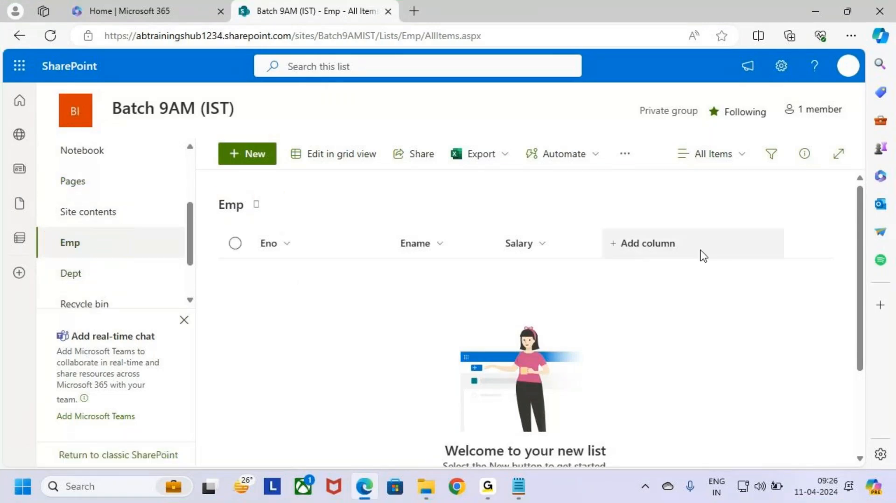
{"action": "key", "text": "ctrl+2"}
{"action": "left_click_drag", "start_coordinate": [599, 228], "coordinate": [706, 259]}
{"action": "mouse_move", "coordinate": [645, 194]}
{"action": "left_mouse_down"}
{"action": "mouse_move", "coordinate": [652, 227]}
{"action": "mouse_move", "coordinate": [667, 223]}
{"action": "mouse_move", "coordinate": [658, 242]}
{"action": "left_mouse_up"}
{"action": "mouse_move", "coordinate": [632, 222]}
{"action": "left_mouse_down"}
{"action": "mouse_move", "coordinate": [678, 253]}
{"action": "mouse_move", "coordinate": [683, 239]}
{"action": "left_mouse_up"}
{"action": "left_click_drag", "start_coordinate": [671, 217], "coordinate": [637, 292]}
{"action": "key", "text": "Escape"}
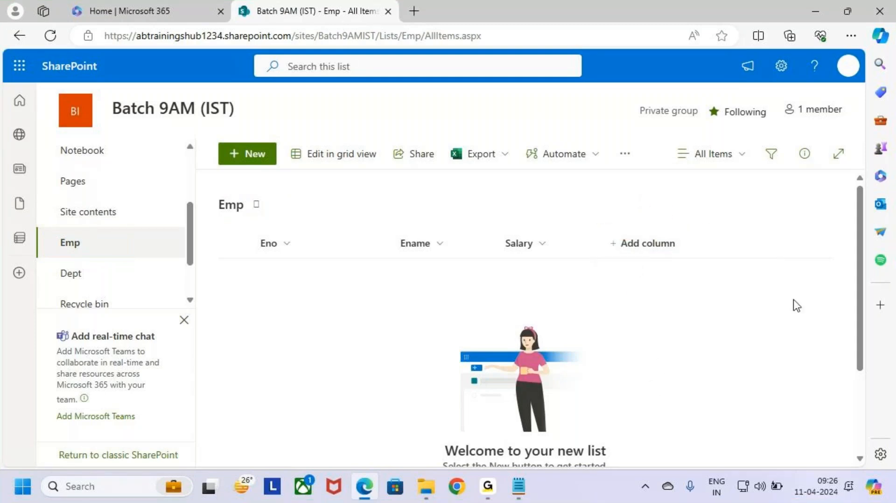
Step: Open the List settings page of the Emp list
{"action": "left_click", "coordinate": [790, 69]}
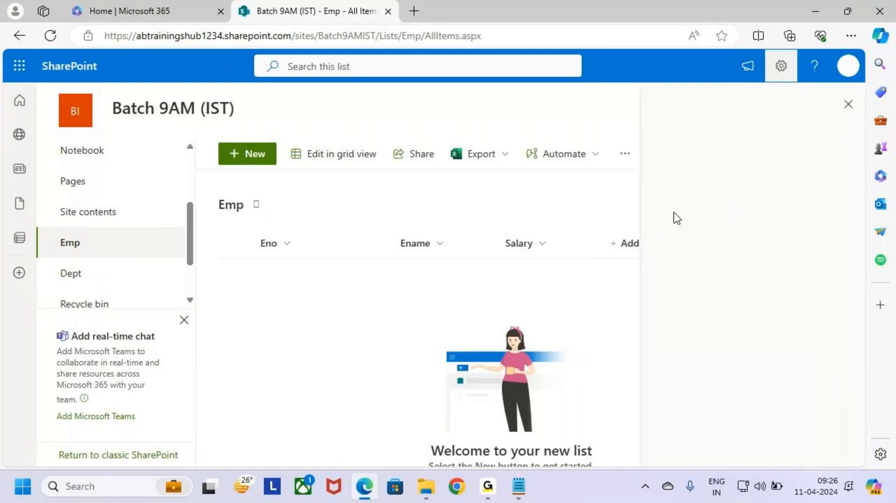
{"action": "key", "text": "ctrl+2"}
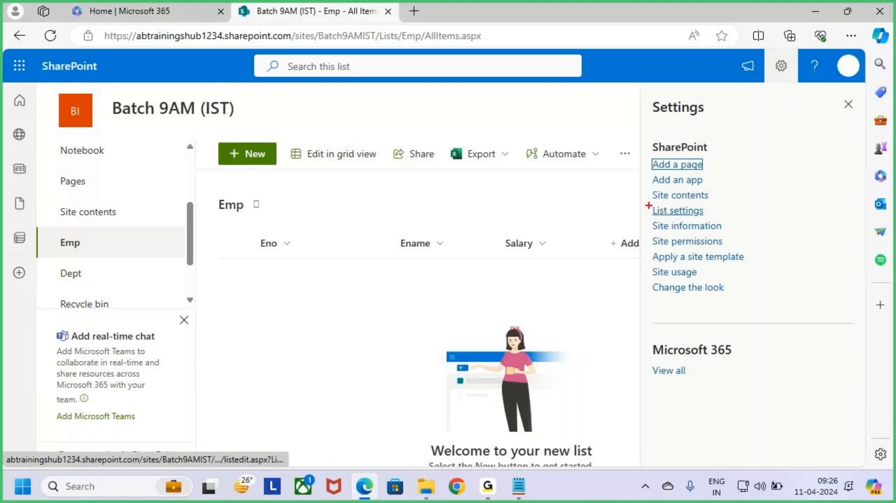
{"action": "left_click_drag", "start_coordinate": [649, 205], "coordinate": [714, 222]}
{"action": "key", "text": "Escape"}
{"action": "left_click", "coordinate": [689, 212]}
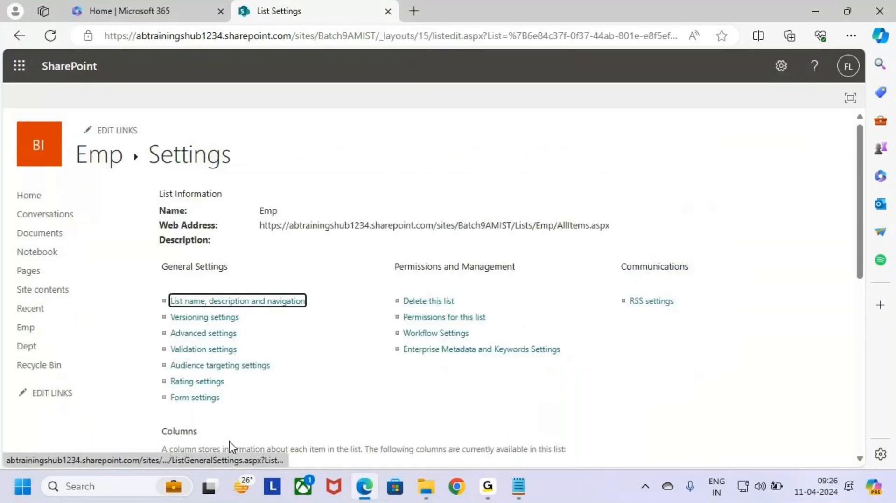
Step: Examine the Eno, Ename and Salary entries in the Columns section of the Emp list settings
{"action": "scroll", "coordinate": [327, 323], "scroll_direction": "down", "scroll_amount": 7}
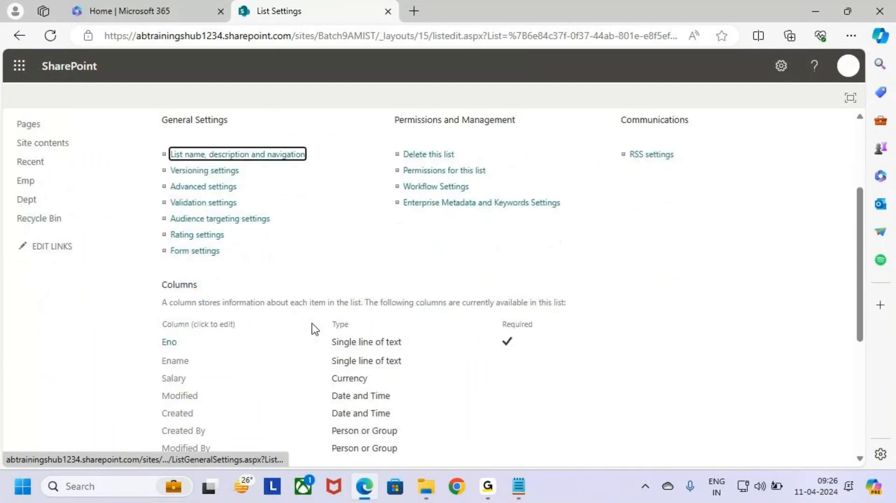
{"action": "scroll", "coordinate": [244, 328], "scroll_direction": "up", "scroll_amount": 1}
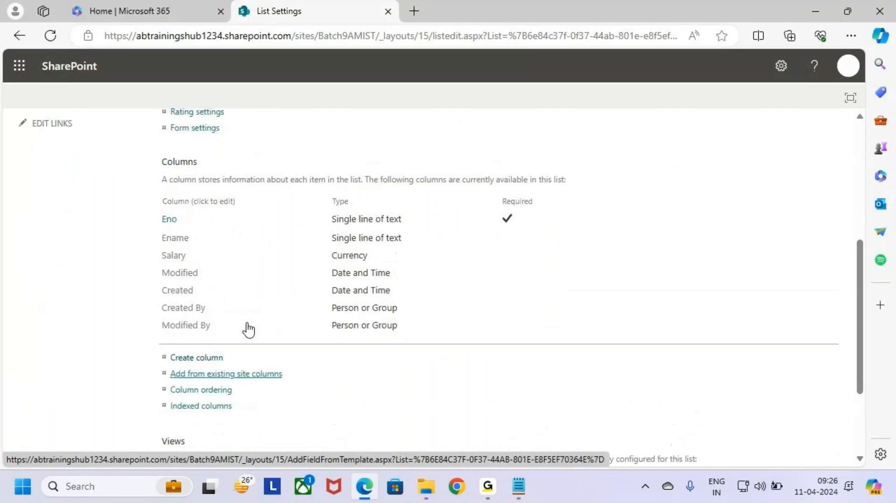
{"action": "key", "text": "ctrl+2"}
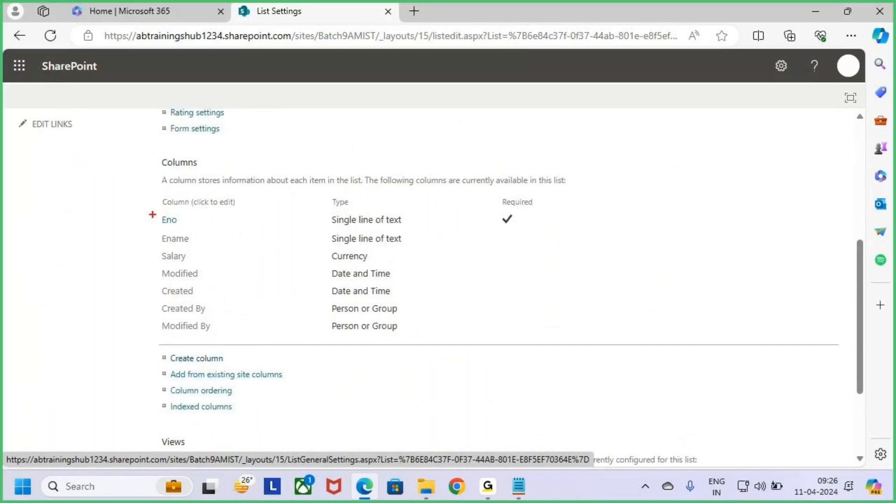
{"action": "mouse_move", "coordinate": [153, 215]}
{"action": "left_mouse_down"}
{"action": "mouse_move", "coordinate": [202, 256]}
{"action": "mouse_move", "coordinate": [282, 269]}
{"action": "mouse_move", "coordinate": [379, 269]}
{"action": "mouse_move", "coordinate": [428, 267]}
{"action": "mouse_move", "coordinate": [470, 247]}
{"action": "mouse_move", "coordinate": [458, 273]}
{"action": "left_mouse_up"}
{"action": "mouse_move", "coordinate": [491, 242]}
{"action": "left_mouse_down"}
{"action": "mouse_move", "coordinate": [494, 286]}
{"action": "mouse_move", "coordinate": [546, 236]}
{"action": "mouse_move", "coordinate": [538, 270]}
{"action": "left_mouse_up"}
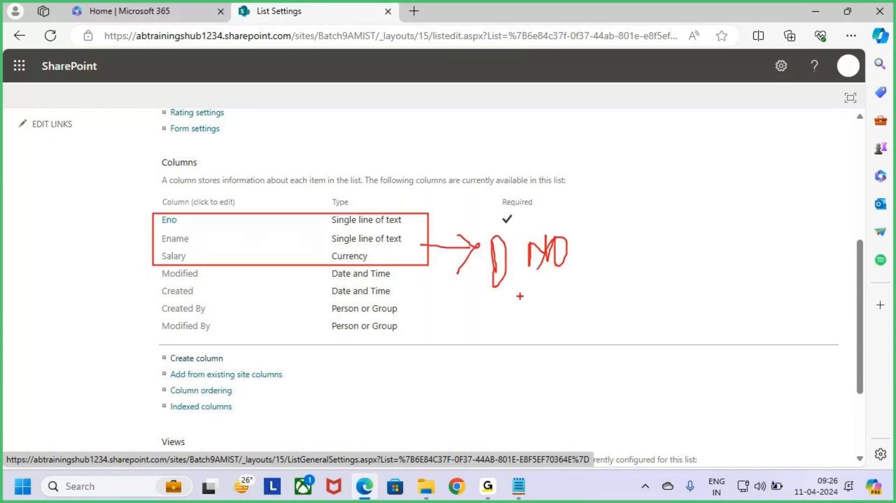
{"action": "left_click_drag", "start_coordinate": [490, 304], "coordinate": [572, 275]}
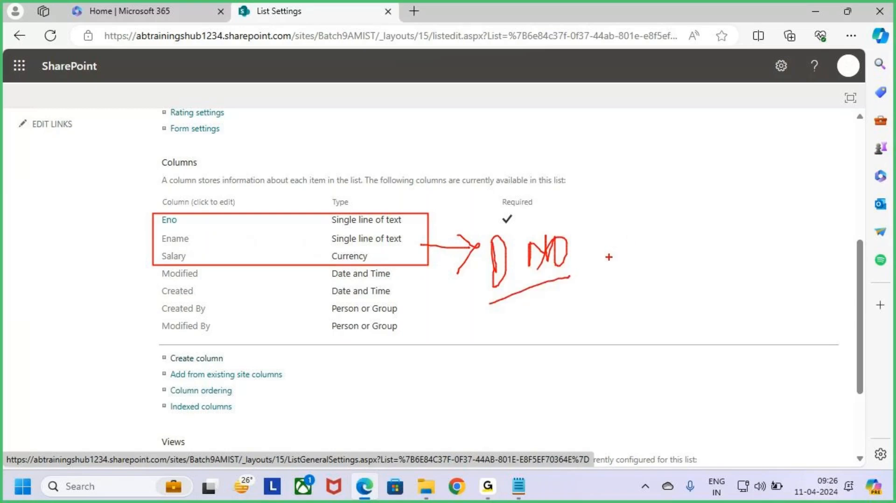
{"action": "key", "text": "Escape"}
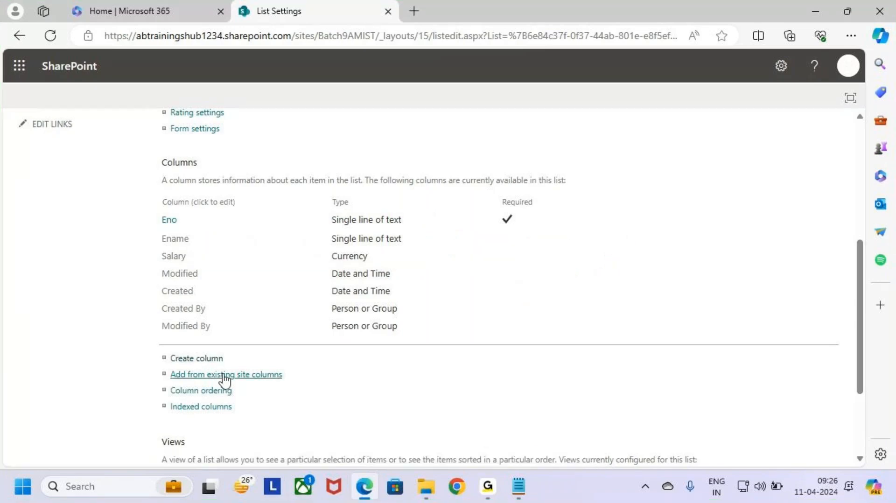
Step: Open the page for adding existing site columns to the Emp list
{"action": "key", "text": "ctrl+2"}
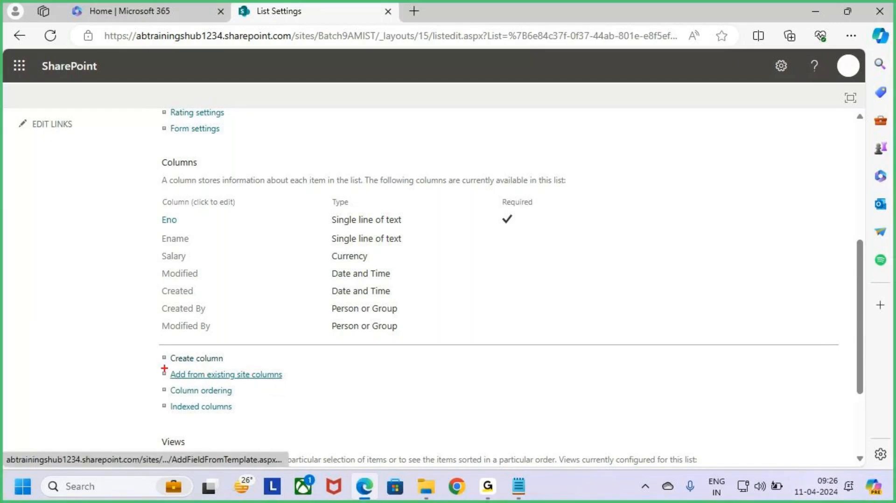
{"action": "left_click_drag", "start_coordinate": [160, 365], "coordinate": [294, 384]}
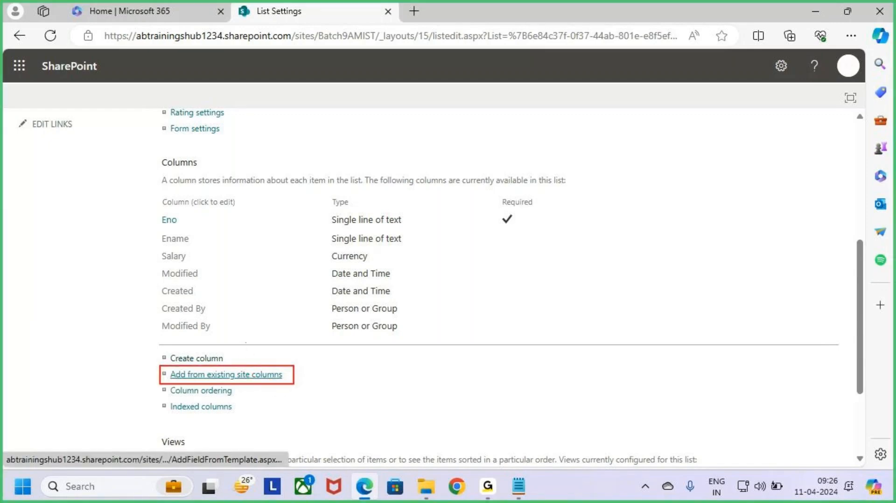
{"action": "mouse_move", "coordinate": [247, 343]}
{"action": "left_mouse_down"}
{"action": "mouse_move", "coordinate": [249, 368]}
{"action": "mouse_move", "coordinate": [262, 350]}
{"action": "left_mouse_up"}
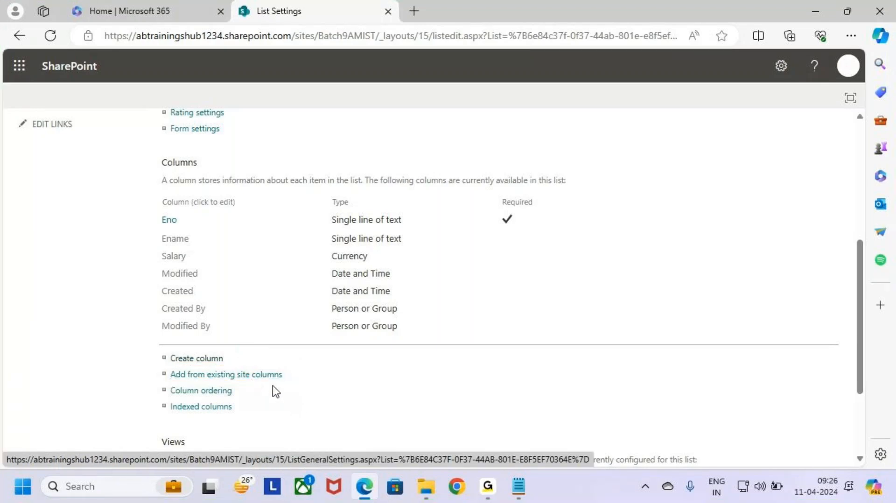
{"action": "left_click", "coordinate": [254, 375]}
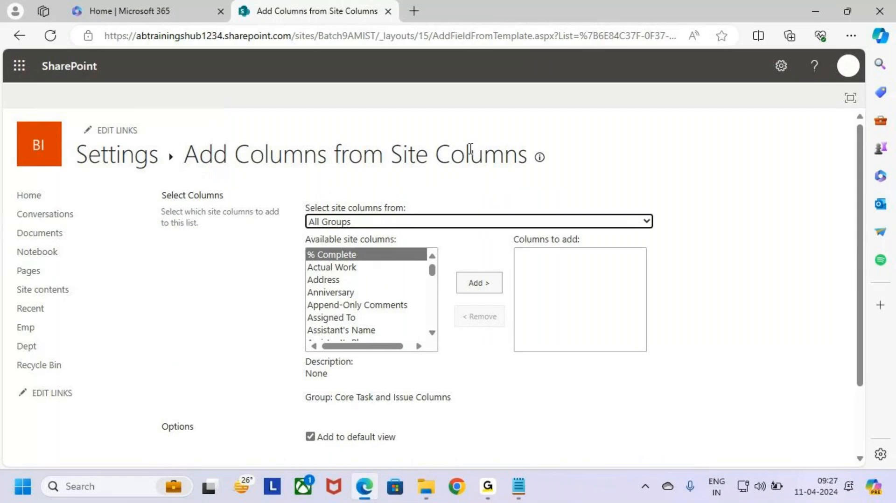
Step: Examine the Add Columns from Site Columns page title and look through the available site columns
{"action": "key", "text": "ctrl+2"}
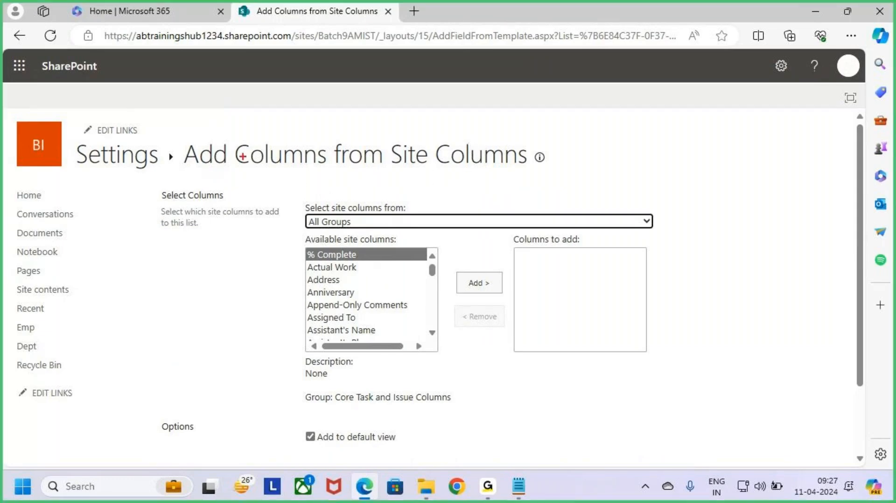
{"action": "left_click_drag", "start_coordinate": [186, 140], "coordinate": [528, 175]}
{"action": "left_click_drag", "start_coordinate": [388, 143], "coordinate": [367, 136]}
{"action": "left_click_drag", "start_coordinate": [401, 125], "coordinate": [373, 163]}
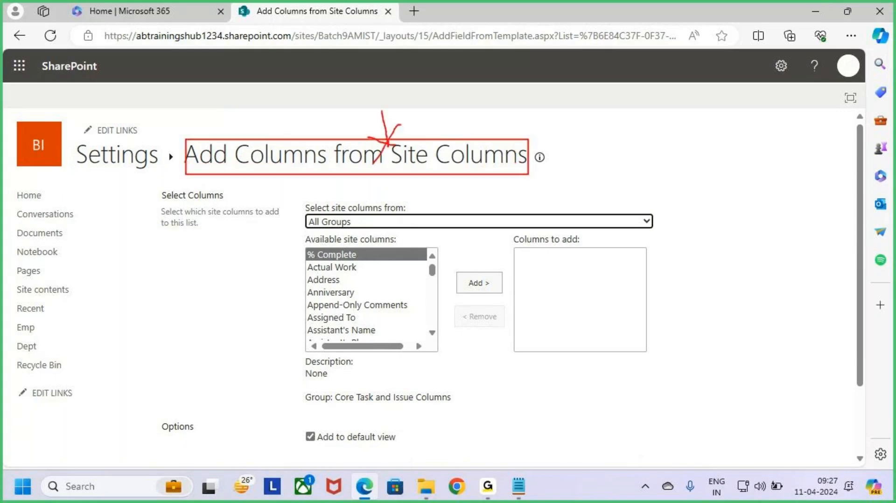
{"action": "key", "text": "Escape"}
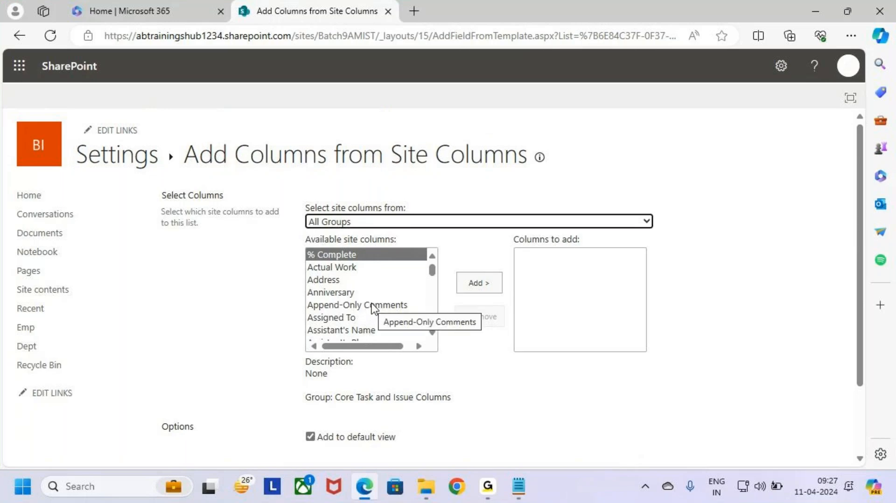
{"action": "scroll", "coordinate": [374, 308], "scroll_direction": "down", "scroll_amount": 4}
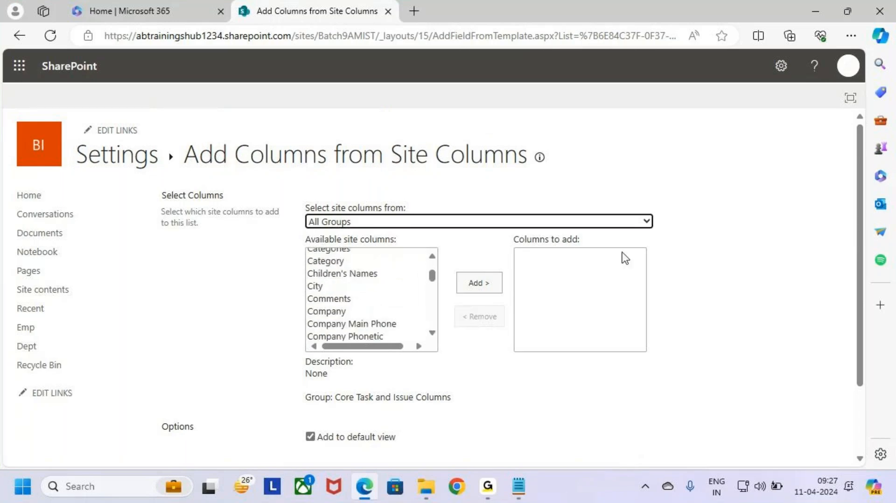
Step: Limit the available site columns to the Dno Site Columns group
{"action": "left_click", "coordinate": [644, 222]}
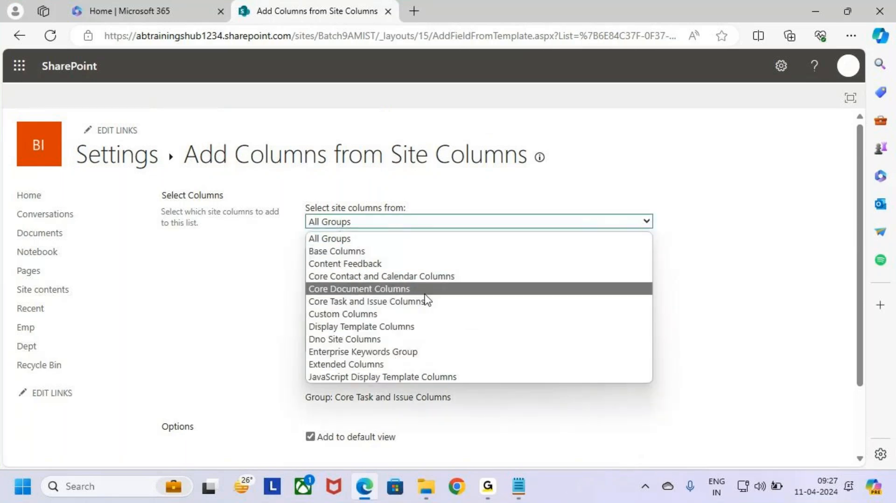
{"action": "left_click_drag", "start_coordinate": [302, 332], "coordinate": [410, 350]}
{"action": "key", "text": "Escape"}
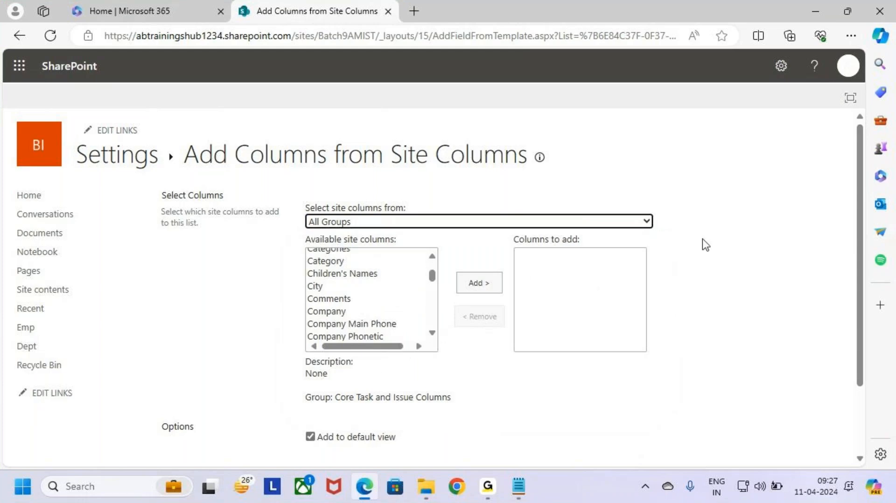
{"action": "left_click", "coordinate": [643, 222]}
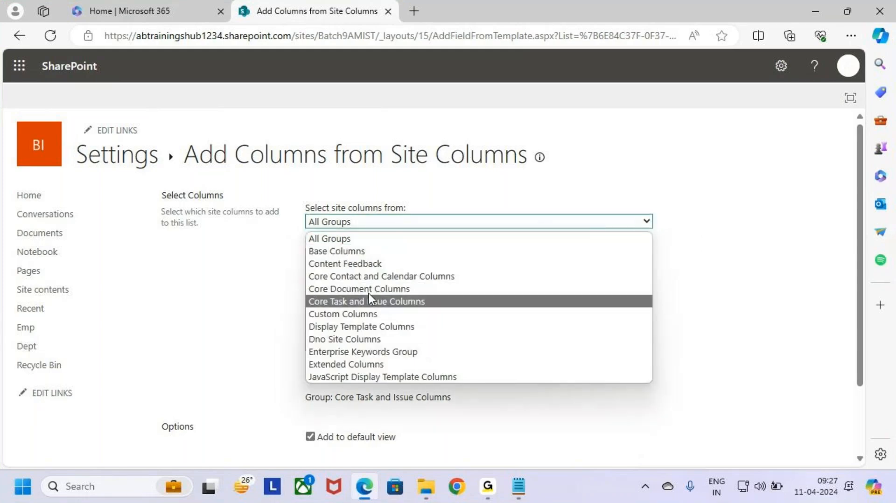
{"action": "left_click", "coordinate": [429, 340]}
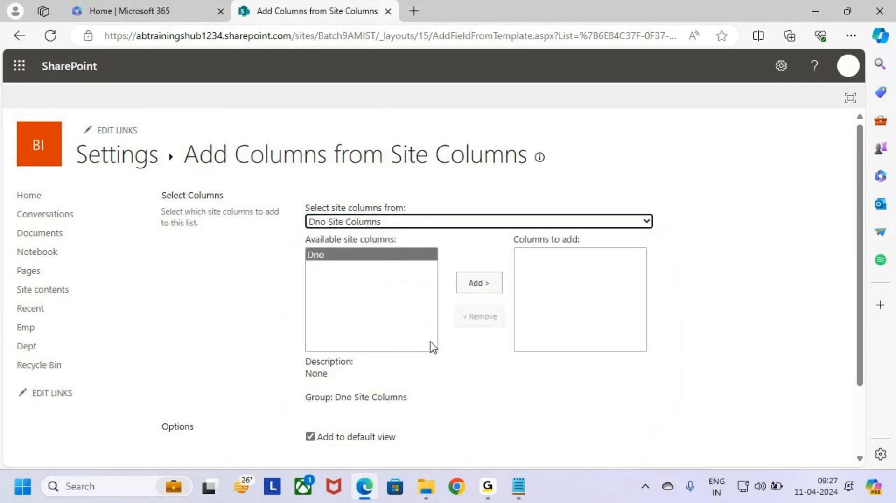
Step: Move Dno into the columns to add and confirm adding it to the Emp list
{"action": "key", "text": "ctrl+2"}
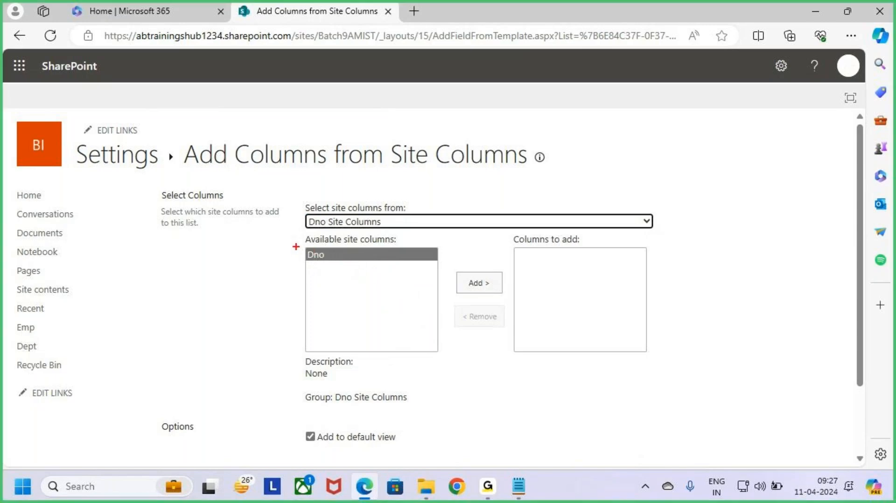
{"action": "left_click_drag", "start_coordinate": [296, 246], "coordinate": [380, 276]}
{"action": "key", "text": "Escape"}
{"action": "left_click", "coordinate": [387, 256]}
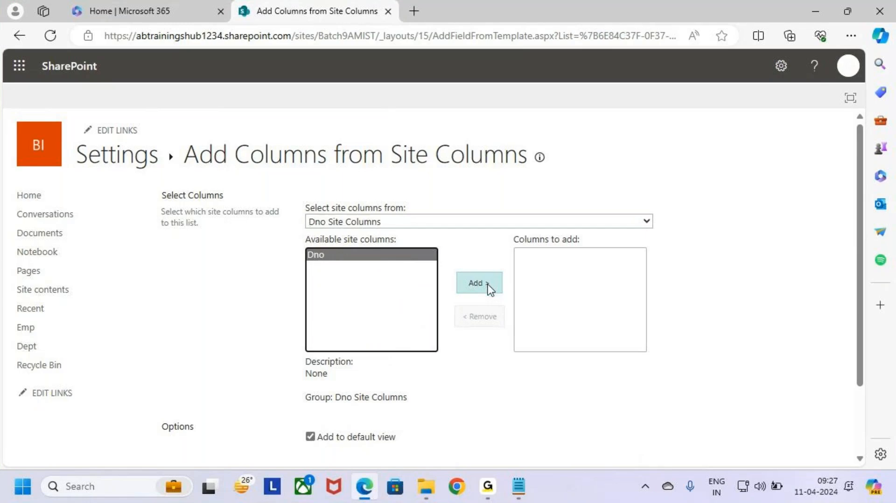
{"action": "left_click", "coordinate": [488, 287]}
{"action": "key", "text": "ctrl+2"}
{"action": "left_click_drag", "start_coordinate": [521, 273], "coordinate": [575, 268]}
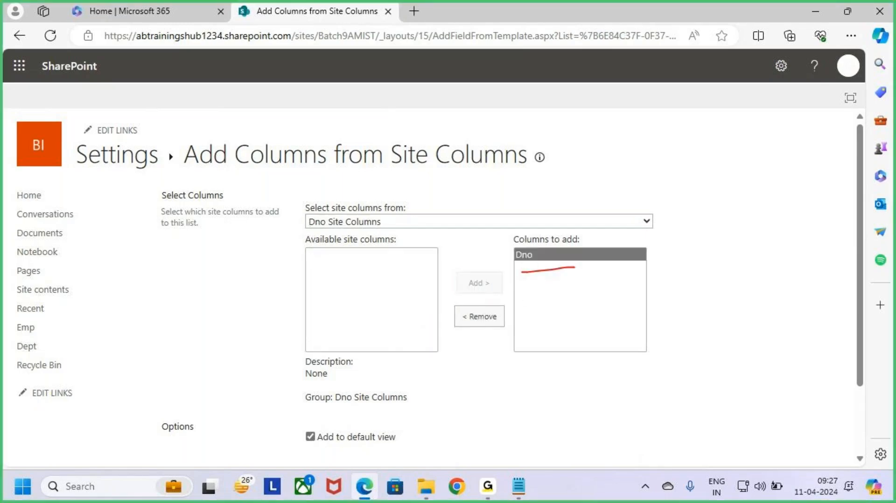
{"action": "key", "text": "Escape"}
{"action": "scroll", "coordinate": [591, 358], "scroll_direction": "down", "scroll_amount": 2}
{"action": "left_click", "coordinate": [590, 401]}
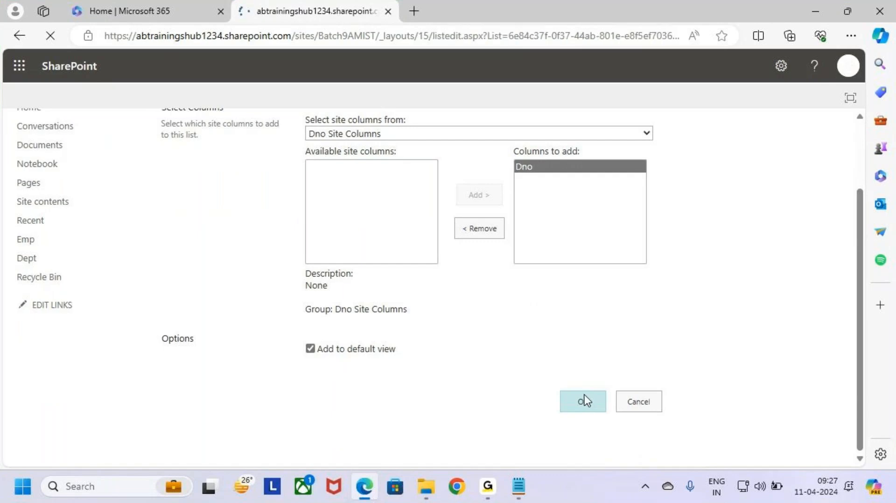
Step: Check the Dno column's entry and type in the Columns section of the Emp list settings
{"action": "scroll", "coordinate": [444, 369], "scroll_direction": "down", "scroll_amount": 3}
{"action": "scroll", "coordinate": [445, 368], "scroll_direction": "down", "scroll_amount": 2}
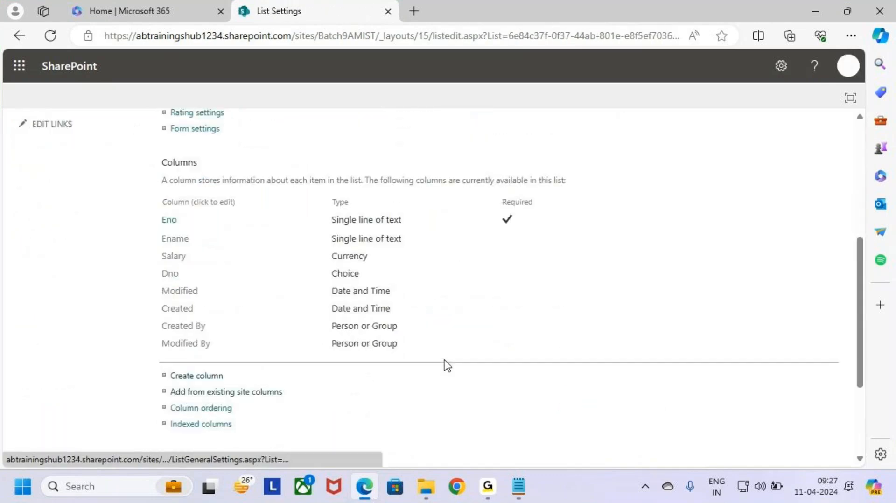
{"action": "key", "text": "ctrl+2"}
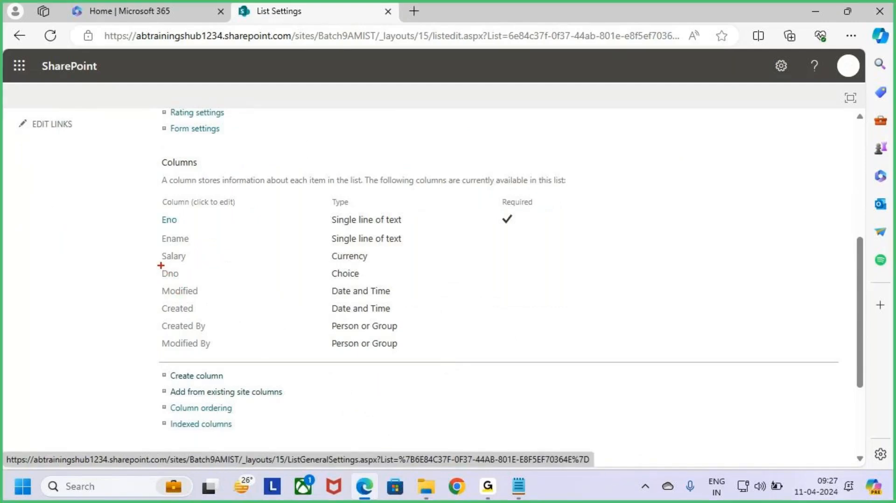
{"action": "mouse_move", "coordinate": [160, 265]}
{"action": "left_mouse_down"}
{"action": "mouse_move", "coordinate": [373, 282]}
{"action": "mouse_move", "coordinate": [399, 246]}
{"action": "left_mouse_up"}
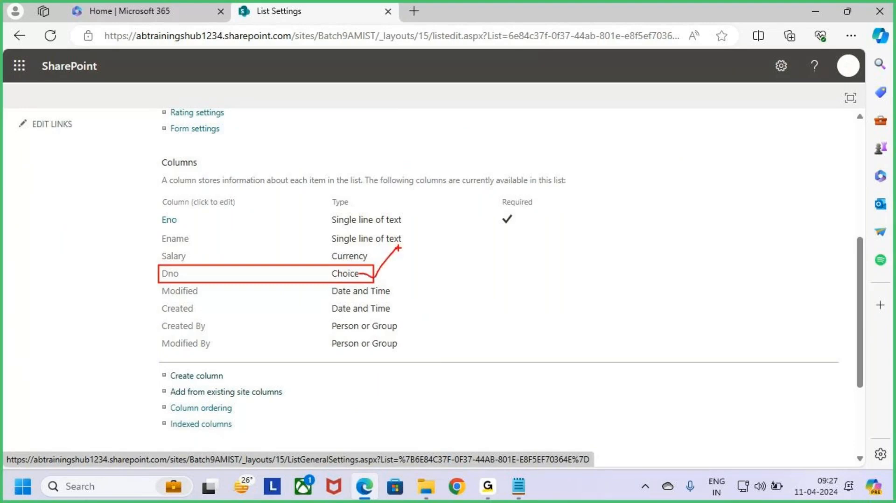
{"action": "key", "text": "Escape"}
Step: Return to the Emp list from its settings page and examine its column headers, especially Dno
{"action": "scroll", "coordinate": [345, 312], "scroll_direction": "up", "scroll_amount": 6}
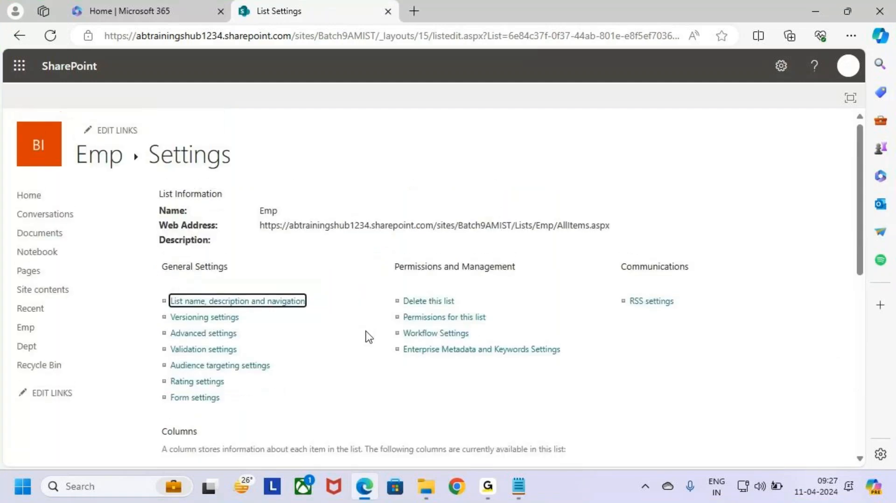
{"action": "left_click", "coordinate": [107, 163]}
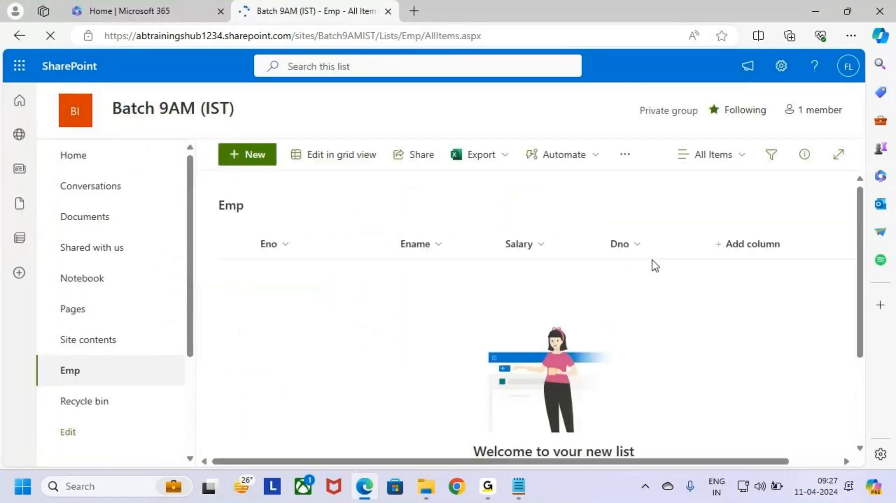
{"action": "key", "text": "ctrl+2"}
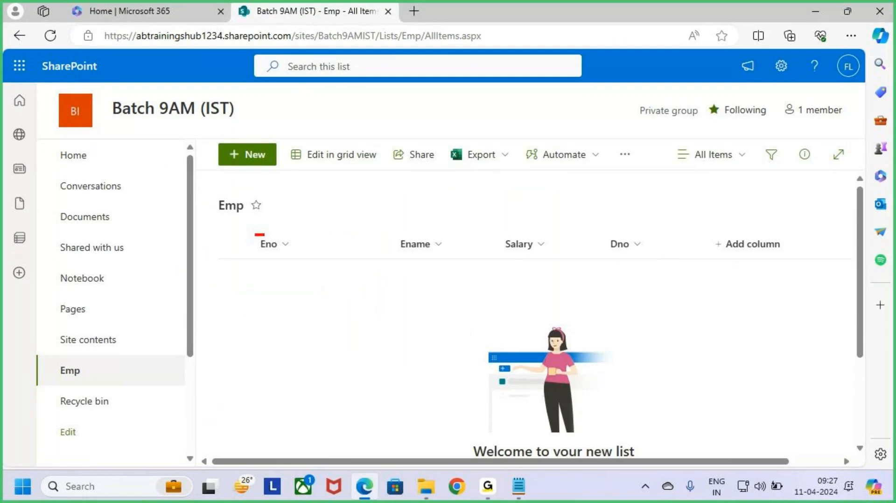
{"action": "mouse_move", "coordinate": [255, 235]}
{"action": "left_mouse_down"}
{"action": "mouse_move", "coordinate": [448, 258]}
{"action": "mouse_move", "coordinate": [654, 260]}
{"action": "left_mouse_up"}
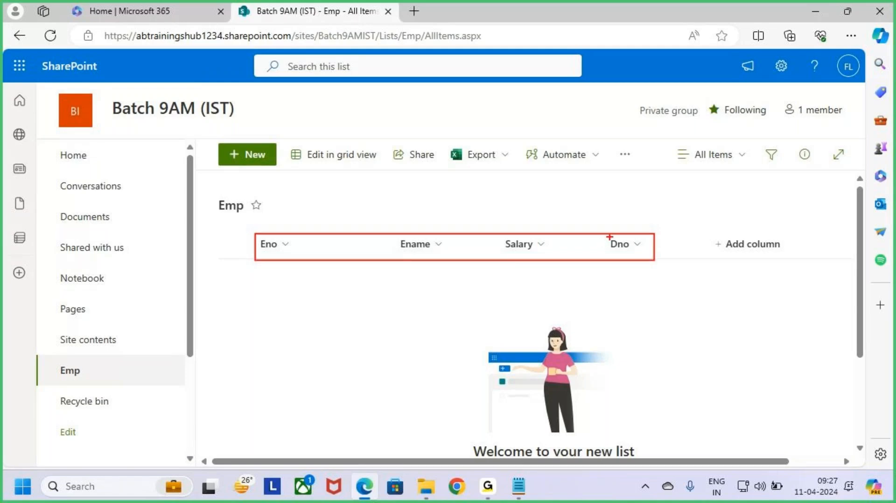
{"action": "mouse_move", "coordinate": [615, 232]}
{"action": "left_mouse_down"}
{"action": "mouse_move", "coordinate": [634, 232]}
{"action": "mouse_move", "coordinate": [607, 240]}
{"action": "left_mouse_up"}
{"action": "left_click_drag", "start_coordinate": [612, 187], "coordinate": [613, 227]}
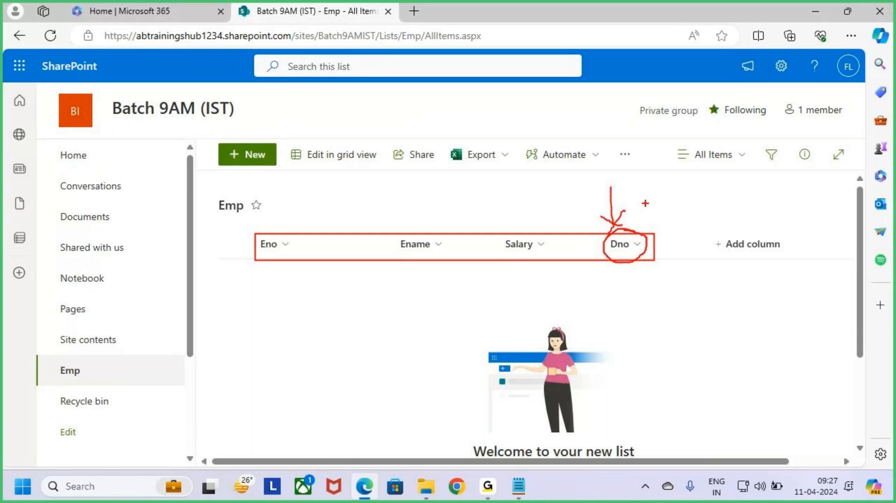
{"action": "key", "text": "Escape"}
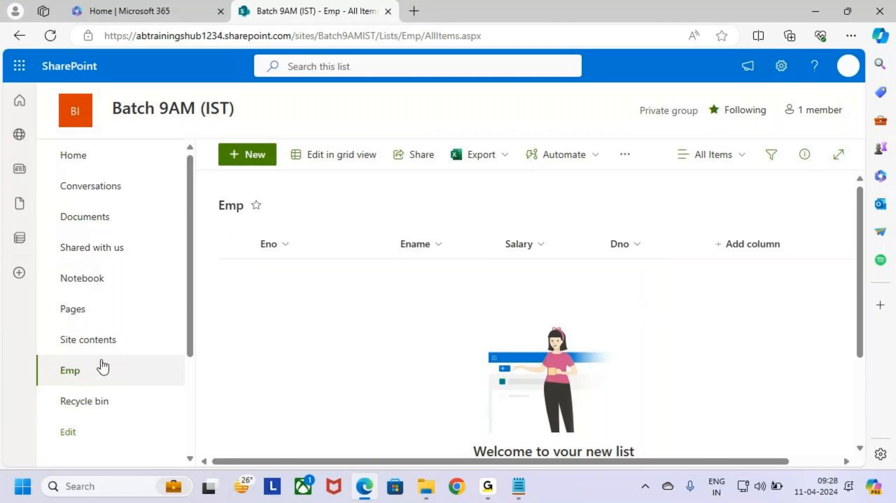
Step: Open the Dept list by way of the site contents page
{"action": "scroll", "coordinate": [109, 341], "scroll_direction": "down", "scroll_amount": 2}
{"action": "scroll", "coordinate": [121, 308], "scroll_direction": "up", "scroll_amount": 2}
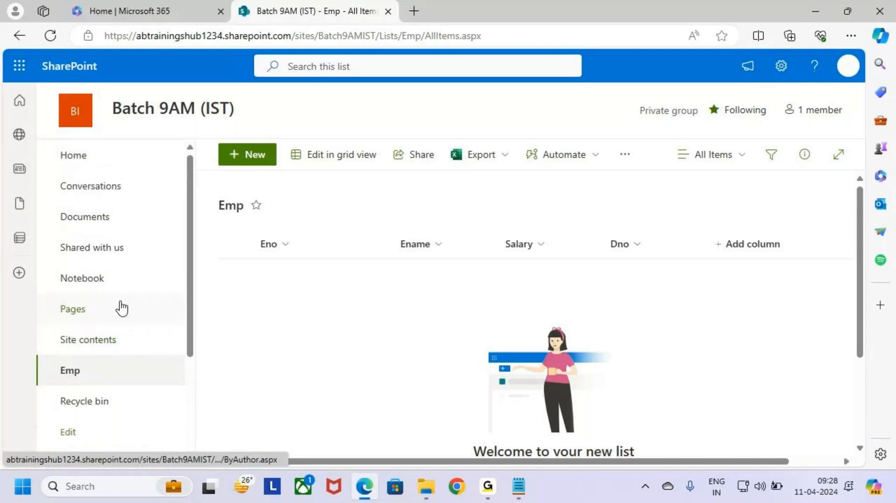
{"action": "scroll", "coordinate": [120, 317], "scroll_direction": "down", "scroll_amount": 4}
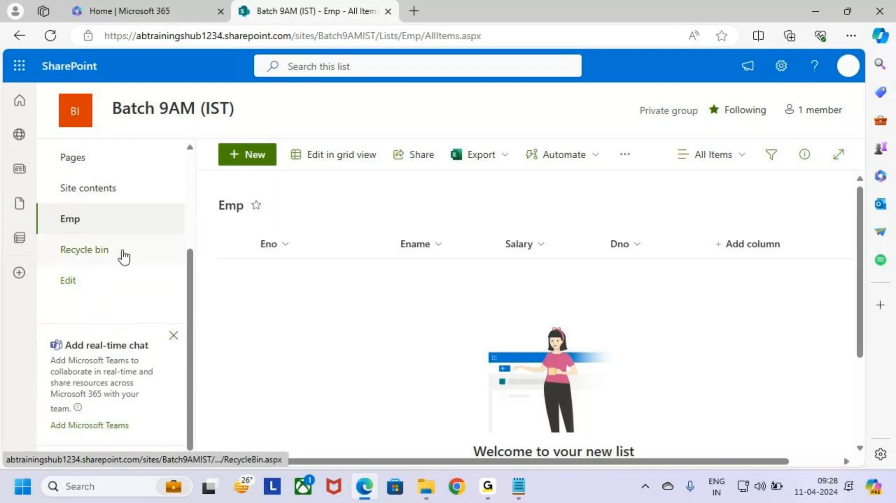
{"action": "scroll", "coordinate": [129, 256], "scroll_direction": "up", "scroll_amount": 3}
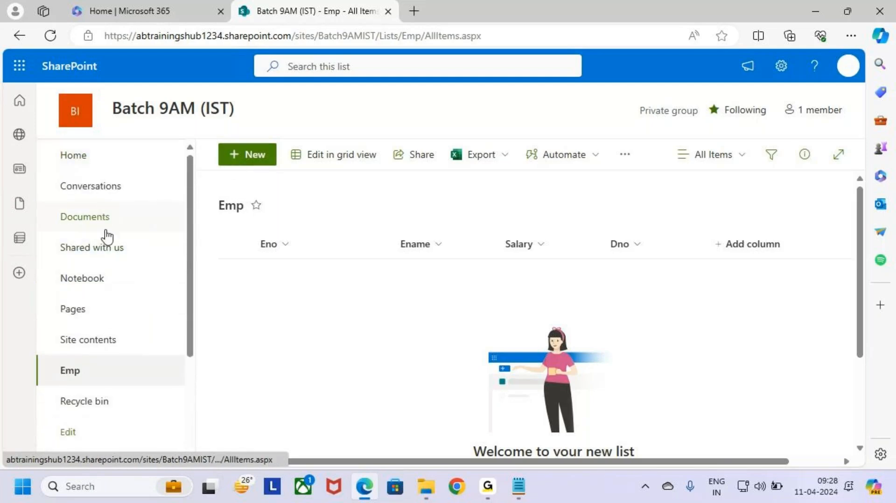
{"action": "left_click", "coordinate": [119, 340]}
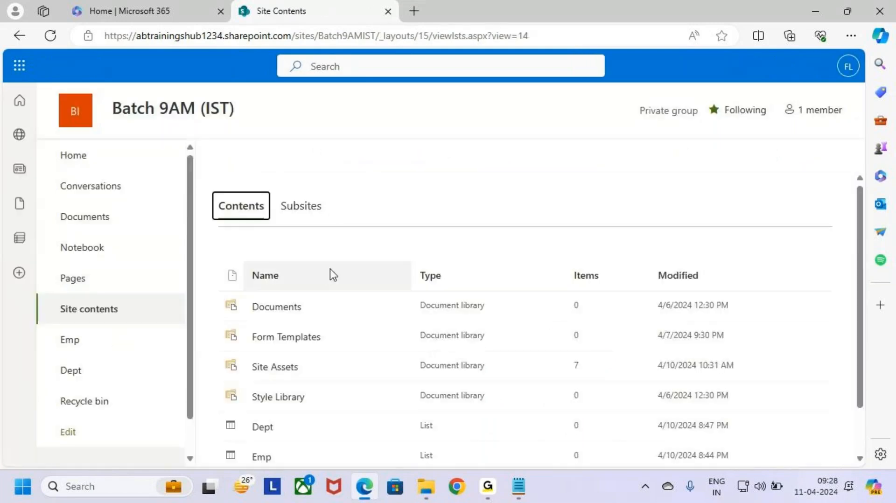
{"action": "left_click", "coordinate": [102, 376]}
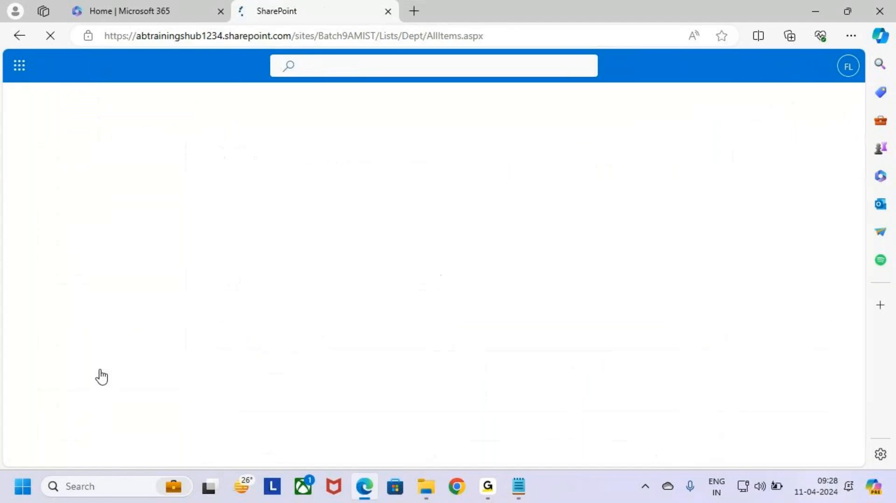
{"action": "scroll", "coordinate": [111, 364], "scroll_direction": "down", "scroll_amount": 2}
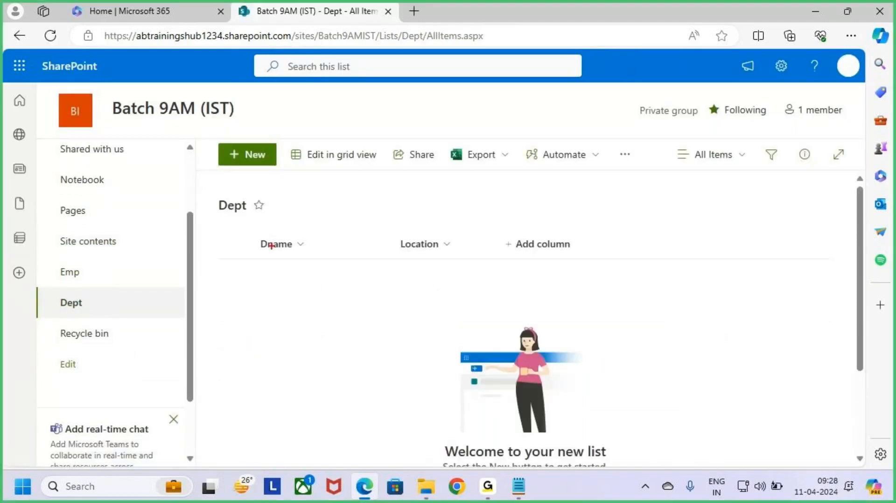
Step: Examine the Dname and Location column headers of the Dept list and where Dno belongs
{"action": "mouse_move", "coordinate": [247, 233]}
{"action": "left_mouse_down"}
{"action": "mouse_move", "coordinate": [349, 262]}
{"action": "mouse_move", "coordinate": [451, 262]}
{"action": "mouse_move", "coordinate": [487, 233]}
{"action": "mouse_move", "coordinate": [511, 245]}
{"action": "left_mouse_up"}
{"action": "left_click_drag", "start_coordinate": [508, 215], "coordinate": [513, 243]}
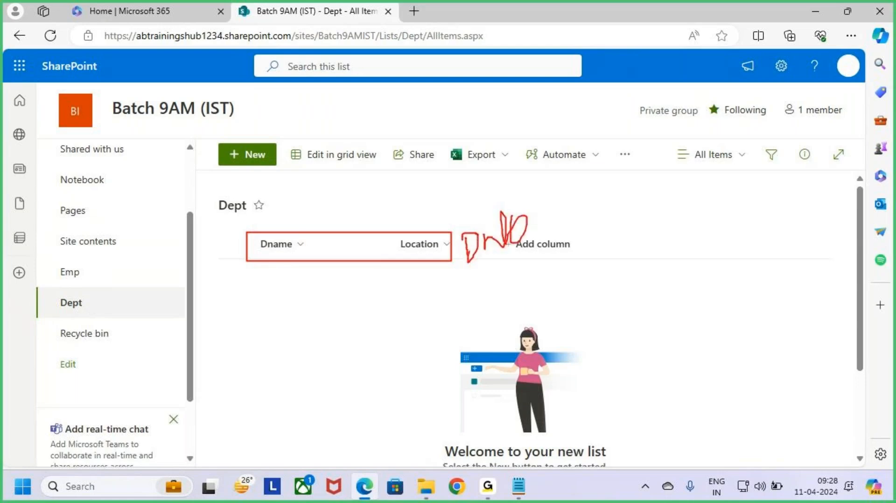
{"action": "left_click_drag", "start_coordinate": [450, 290], "coordinate": [590, 231]}
{"action": "key", "text": "Escape"}
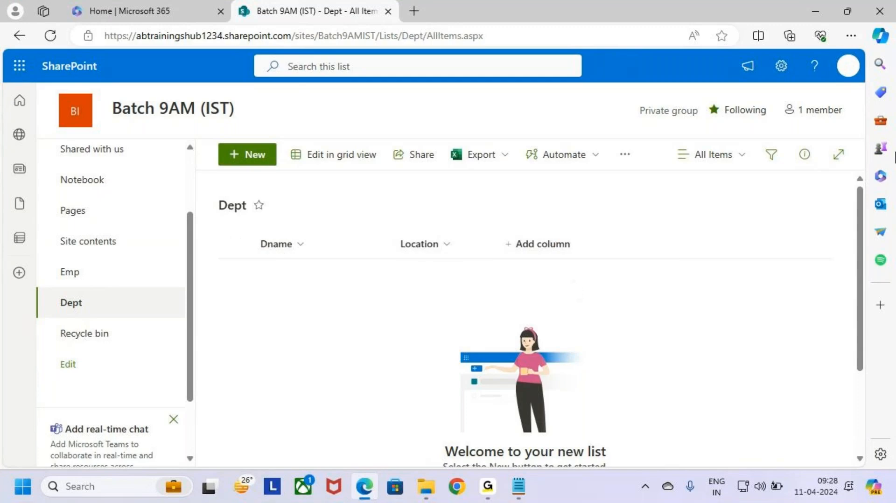
Step: Open the settings of the Dept list and go to its Columns section
{"action": "left_click", "coordinate": [781, 66]}
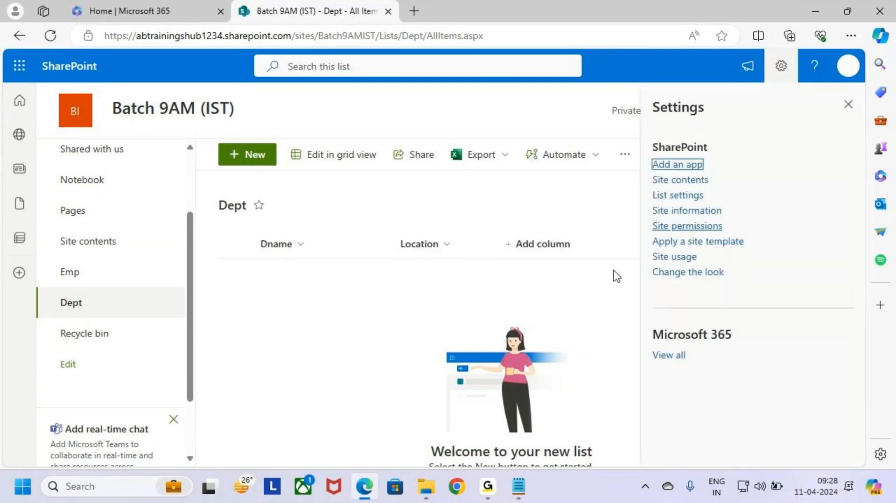
{"action": "left_click", "coordinate": [687, 196]}
{"action": "scroll", "coordinate": [320, 366], "scroll_direction": "down", "scroll_amount": 6}
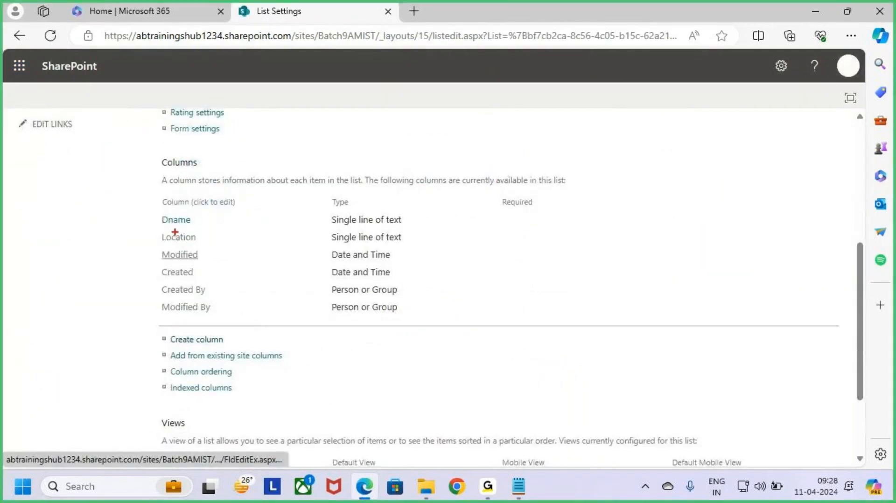
{"action": "mouse_move", "coordinate": [152, 206]}
{"action": "left_mouse_down"}
{"action": "mouse_move", "coordinate": [418, 247]}
{"action": "mouse_move", "coordinate": [459, 232]}
{"action": "left_mouse_up"}
{"action": "mouse_move", "coordinate": [446, 216]}
{"action": "left_mouse_down"}
{"action": "mouse_move", "coordinate": [464, 225]}
{"action": "mouse_move", "coordinate": [438, 258]}
{"action": "left_mouse_up"}
{"action": "mouse_move", "coordinate": [483, 220]}
{"action": "left_mouse_down"}
{"action": "mouse_move", "coordinate": [488, 233]}
{"action": "mouse_move", "coordinate": [545, 214]}
{"action": "left_mouse_up"}
{"action": "mouse_move", "coordinate": [548, 206]}
{"action": "left_mouse_down"}
{"action": "mouse_move", "coordinate": [563, 239]}
{"action": "mouse_move", "coordinate": [551, 252]}
{"action": "left_mouse_up"}
{"action": "left_click_drag", "start_coordinate": [503, 300], "coordinate": [627, 237]}
{"action": "key", "text": "Escape"}
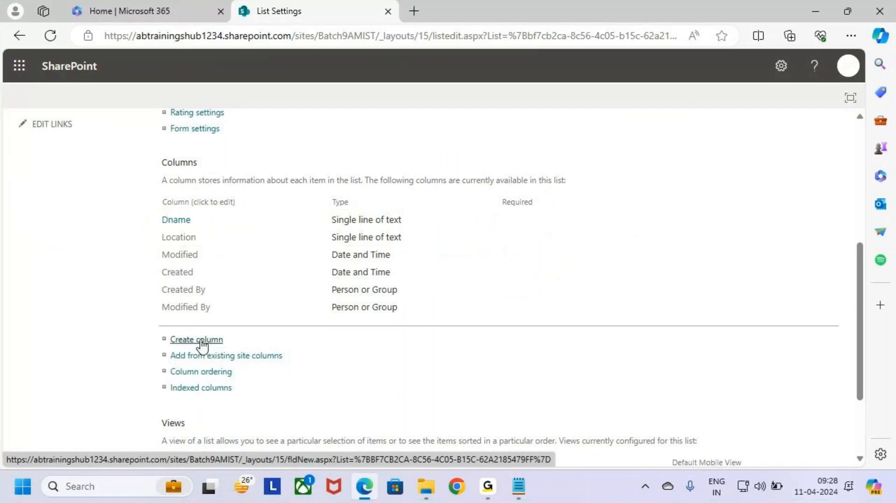
Step: Open the page for adding columns to the Dept list from existing site columns
{"action": "key", "text": "ctrl+2"}
{"action": "left_click_drag", "start_coordinate": [166, 348], "coordinate": [290, 363]}
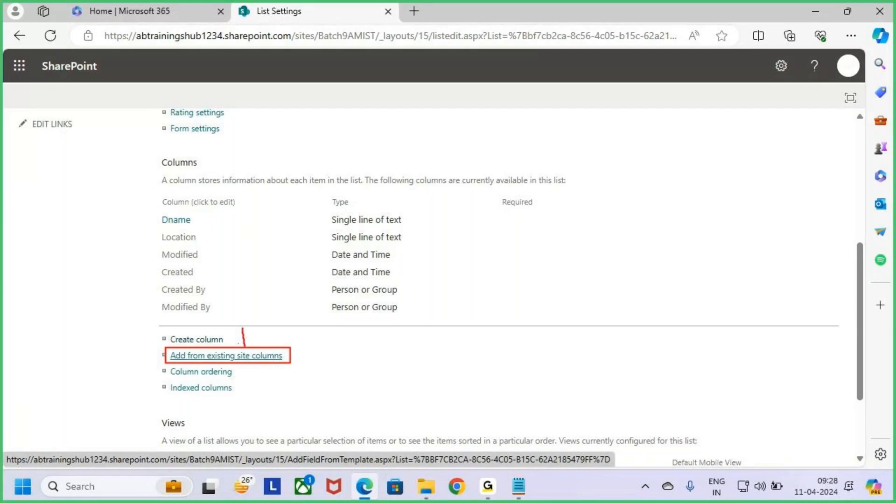
{"action": "key", "text": "Escape"}
{"action": "left_click", "coordinate": [248, 360]}
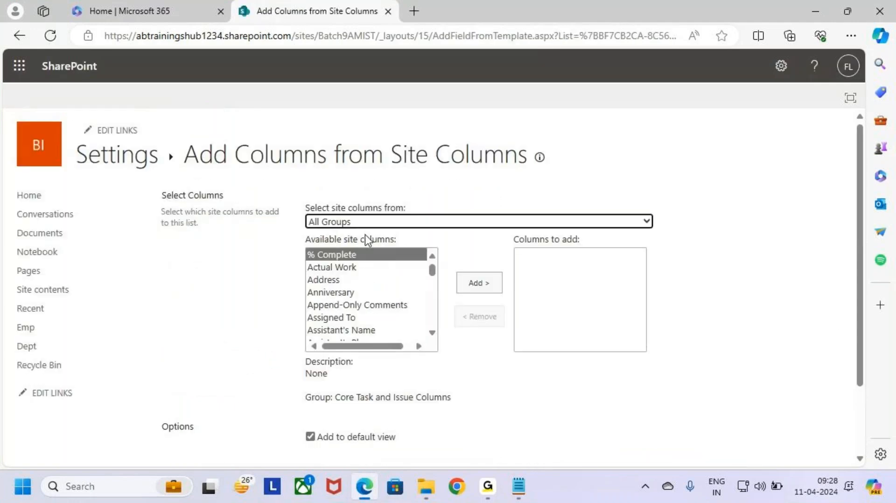
{"action": "key", "text": "ctrl+2"}
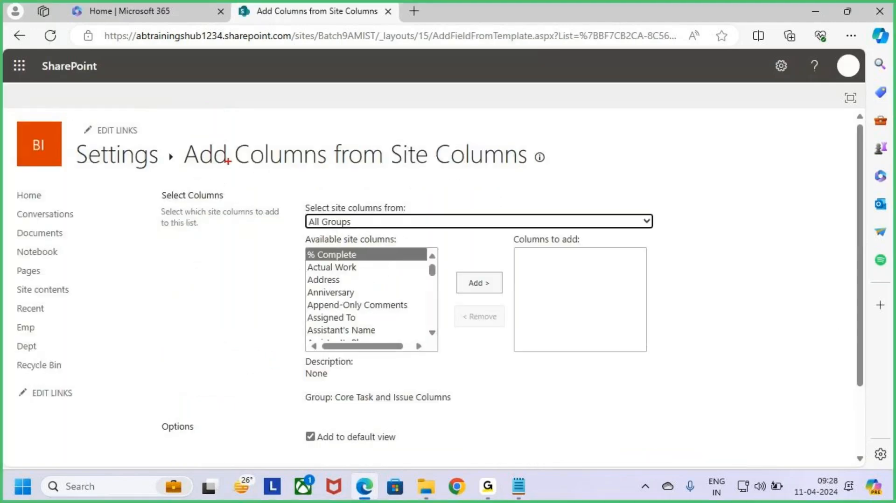
{"action": "mouse_move", "coordinate": [185, 138]}
{"action": "left_mouse_down"}
{"action": "mouse_move", "coordinate": [420, 171]}
{"action": "mouse_move", "coordinate": [535, 175]}
{"action": "left_mouse_up"}
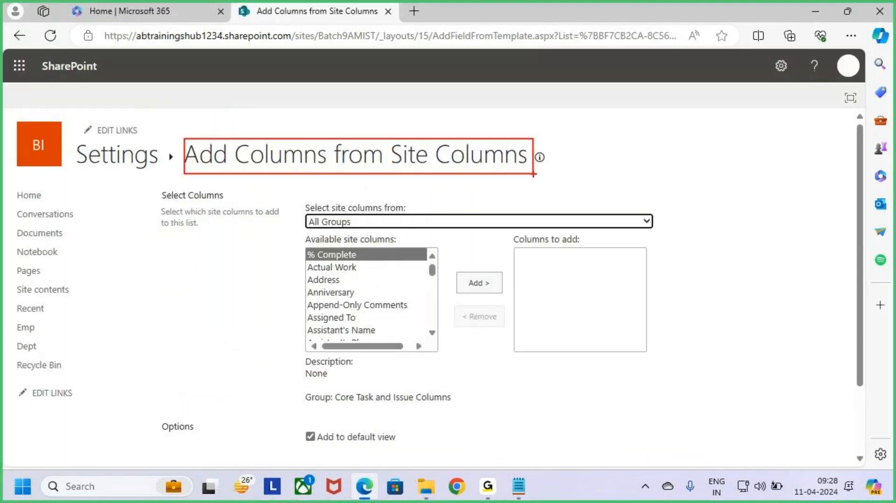
{"action": "key", "text": "Escape"}
Step: Add the Dno column from the Dno Site Columns group to the Dept list, including the default view
{"action": "left_click", "coordinate": [640, 222]}
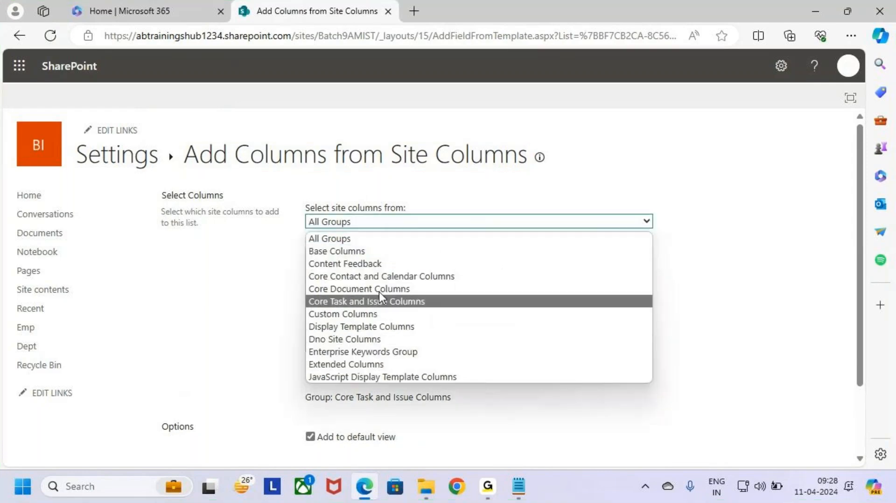
{"action": "left_click", "coordinate": [459, 344]}
{"action": "left_click", "coordinate": [374, 255]}
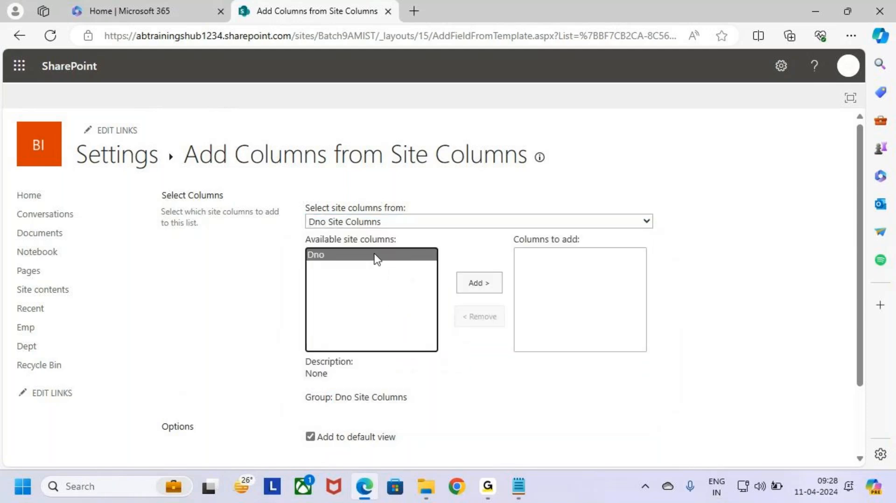
{"action": "left_click", "coordinate": [469, 289]}
{"action": "scroll", "coordinate": [687, 352], "scroll_direction": "down", "scroll_amount": 2}
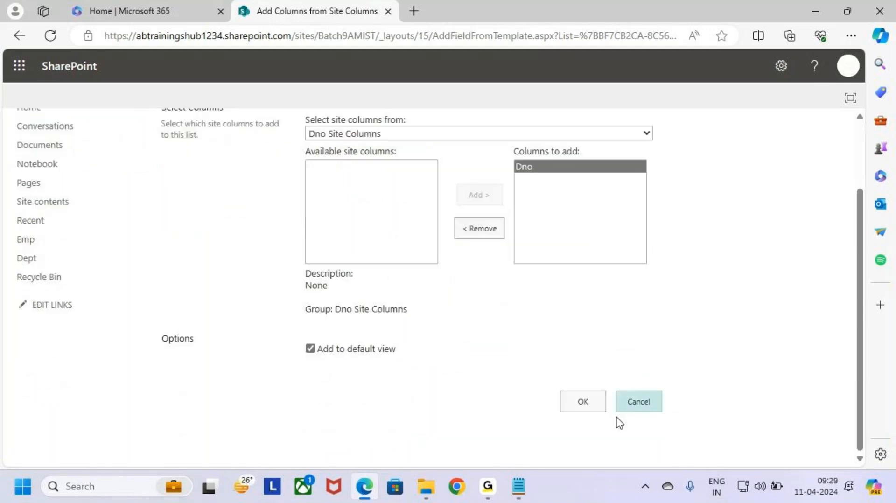
{"action": "left_click", "coordinate": [583, 404]}
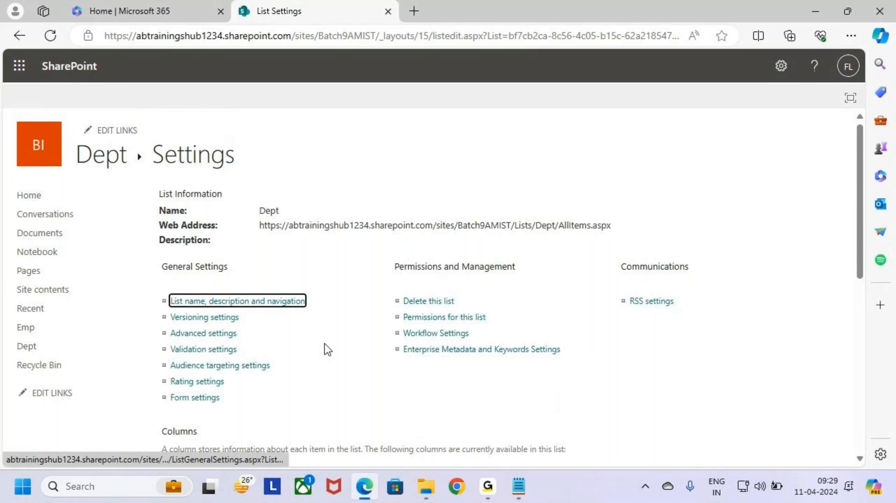
Step: Return to the Dept list's items and move the Dno column in front of Dname
{"action": "scroll", "coordinate": [326, 348], "scroll_direction": "down", "scroll_amount": 3}
{"action": "scroll", "coordinate": [347, 344], "scroll_direction": "down", "scroll_amount": 1}
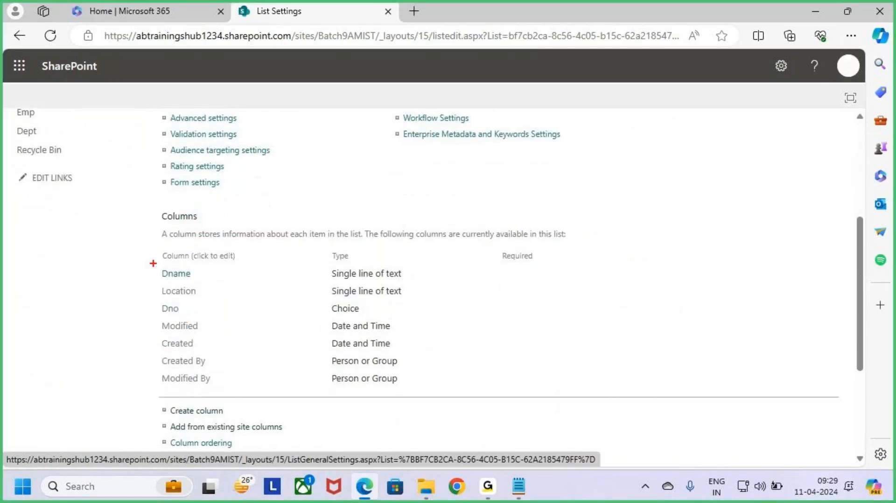
{"action": "left_click_drag", "start_coordinate": [153, 264], "coordinate": [420, 317]}
{"action": "left_click_drag", "start_coordinate": [167, 318], "coordinate": [194, 305]}
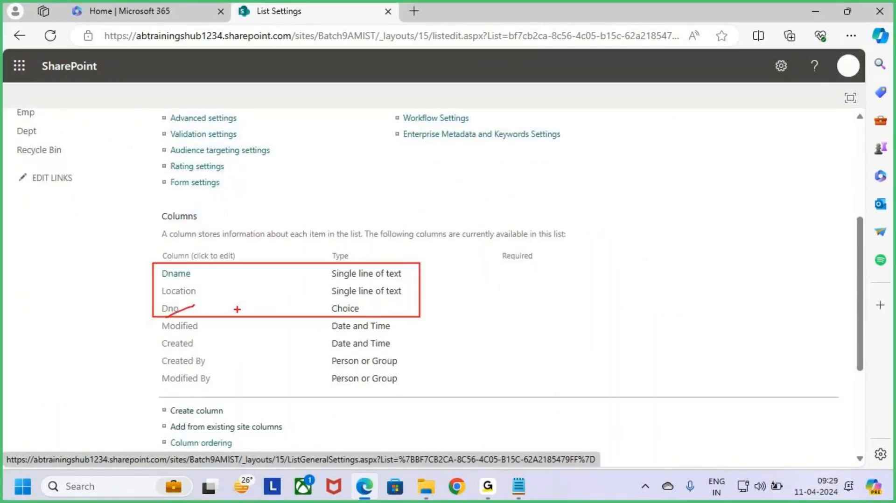
{"action": "left_click_drag", "start_coordinate": [343, 317], "coordinate": [374, 309]}
{"action": "scroll", "coordinate": [82, 174], "scroll_direction": "up", "scroll_amount": 5}
{"action": "left_click", "coordinate": [104, 161]}
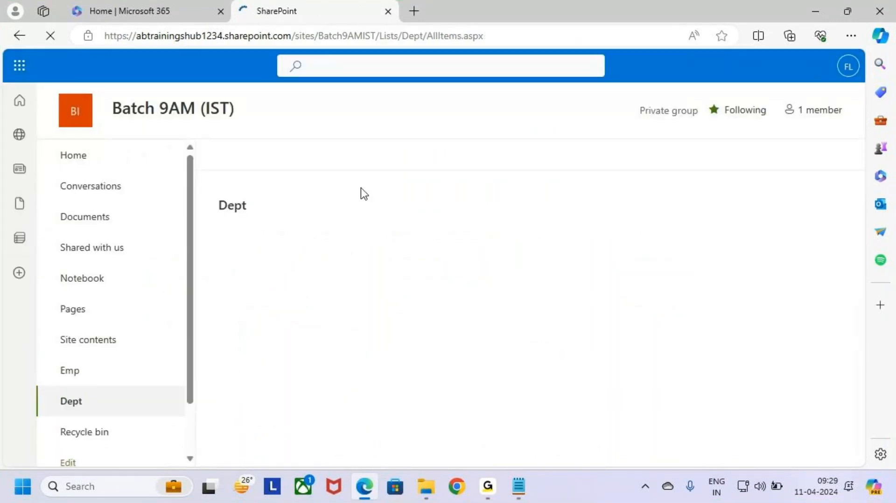
{"action": "key", "text": "ctrl+2"}
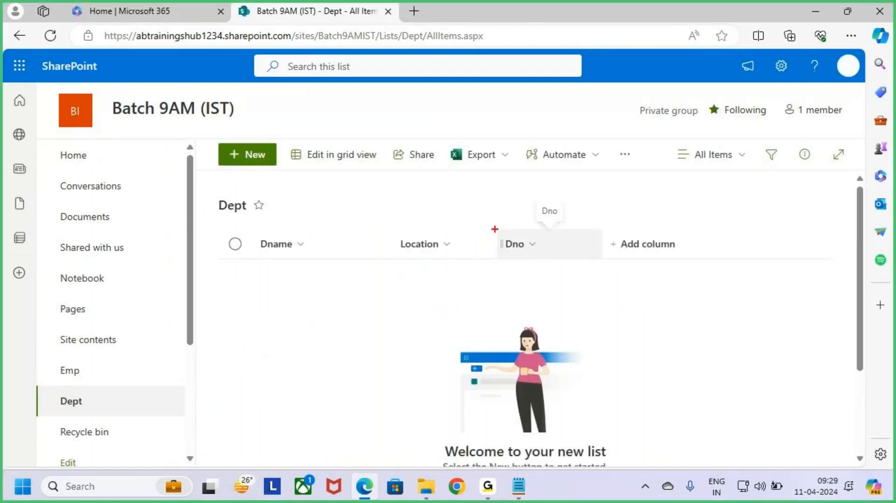
{"action": "mouse_move", "coordinate": [495, 228]}
{"action": "left_mouse_down"}
{"action": "mouse_move", "coordinate": [583, 265]}
{"action": "mouse_move", "coordinate": [263, 248]}
{"action": "left_mouse_up"}
{"action": "key", "text": "Escape"}
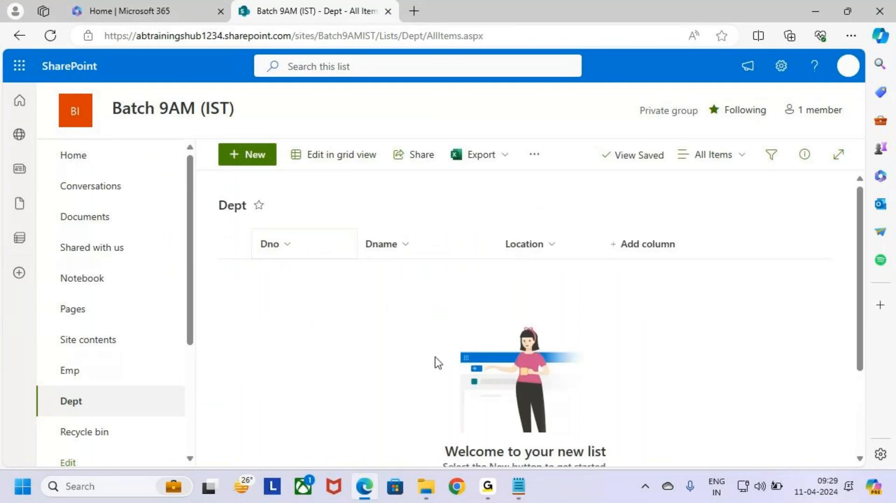
{"action": "key", "text": "ctrl+2"}
{"action": "mouse_move", "coordinate": [254, 235]}
{"action": "left_mouse_down"}
{"action": "mouse_move", "coordinate": [463, 260]}
{"action": "mouse_move", "coordinate": [561, 260]}
{"action": "left_mouse_up"}
{"action": "mouse_move", "coordinate": [329, 228]}
{"action": "left_mouse_down"}
{"action": "mouse_move", "coordinate": [335, 260]}
{"action": "mouse_move", "coordinate": [318, 263]}
{"action": "mouse_move", "coordinate": [289, 226]}
{"action": "mouse_move", "coordinate": [248, 232]}
{"action": "mouse_move", "coordinate": [303, 255]}
{"action": "mouse_move", "coordinate": [300, 231]}
{"action": "left_mouse_up"}
{"action": "key", "text": "ctrl+z"}
{"action": "left_click_drag", "start_coordinate": [286, 188], "coordinate": [278, 231]}
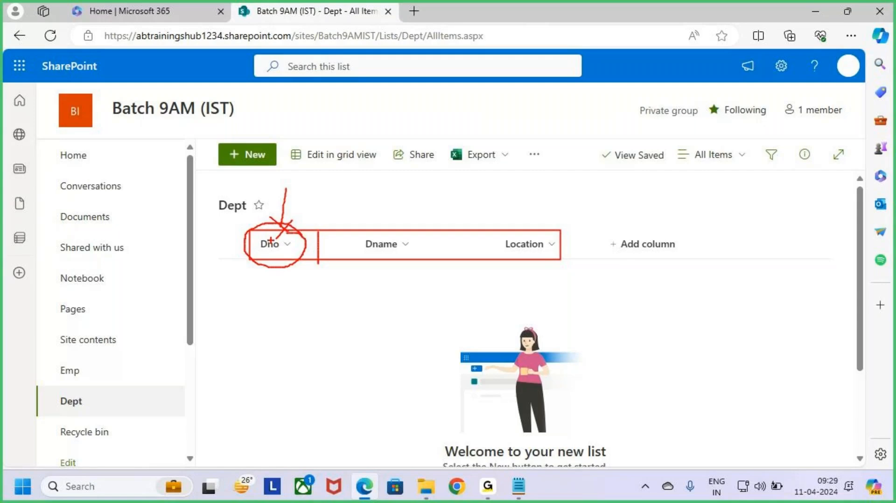
{"action": "key", "text": "Escape"}
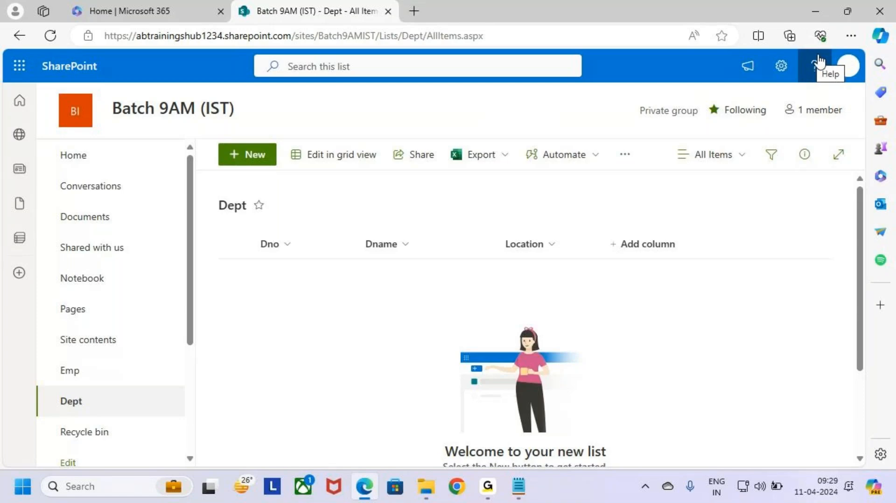
Step: Switch to the Notepad notes and redo the dashed underline below "How to add the Site Columns to a List", leaving a new line beneath
{"action": "left_click", "coordinate": [824, 15]}
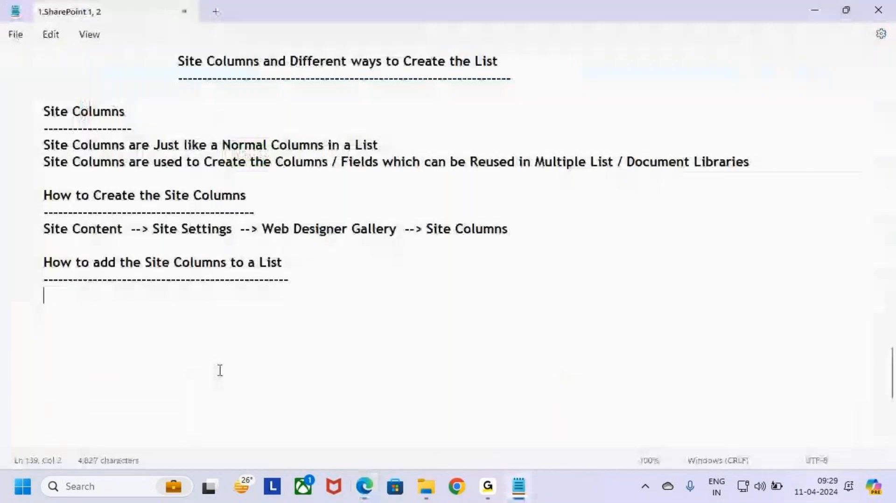
{"action": "key", "text": "BackSpace"}
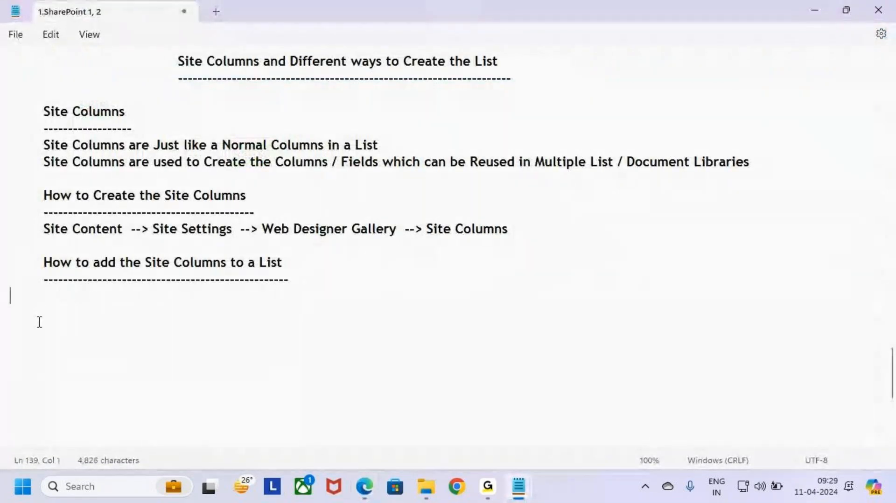
{"action": "key", "text": "BackSpace"}
{"action": "key", "text": "BackSpace"}
{"action": "key", "text": "BackSpace"}
{"action": "key", "text": "BackSpace"}
{"action": "key", "text": "BackSpace"}
{"action": "key", "text": "BackSpace"}
{"action": "key", "text": "BackSpace"}
{"action": "key", "text": "BackSpace"}
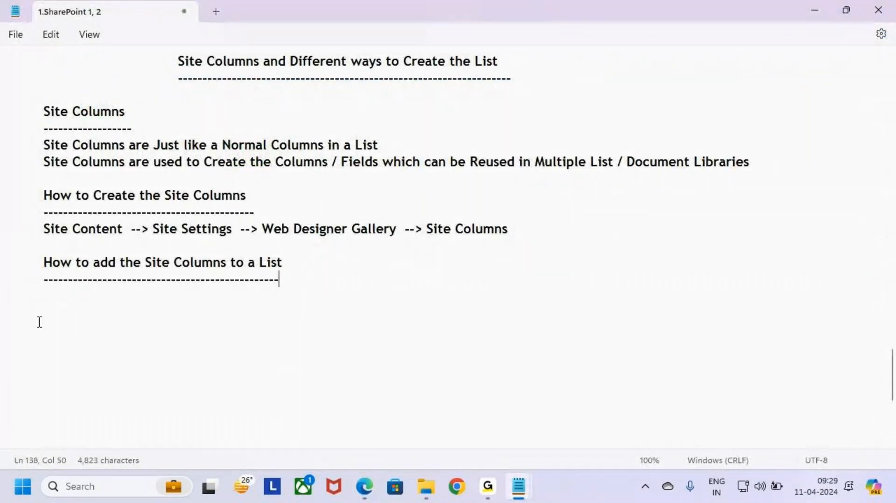
{"action": "key", "text": "BackSpace"}
{"action": "key", "text": "BackSpace"}
{"action": "key", "text": "BackSpace"}
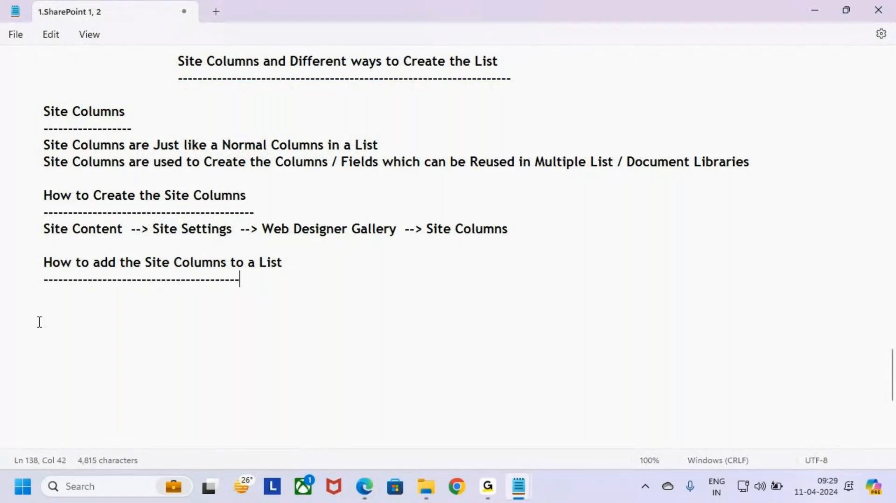
{"action": "type", "text": "-------"}
{"action": "key", "text": "BackSpace"}
{"action": "key", "text": "BackSpace"}
{"action": "type", "text": "------"}
{"action": "key", "text": "Return"}
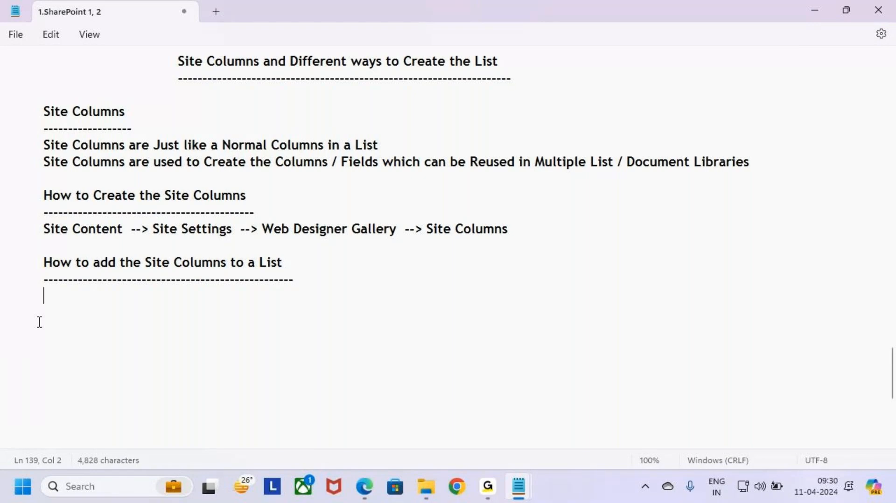
Step: Write "List --> List Settings --> Add from an Existing Site Column" below the underlined heading about adding site columns to a list
{"action": "type", "text": "List  --> List "}
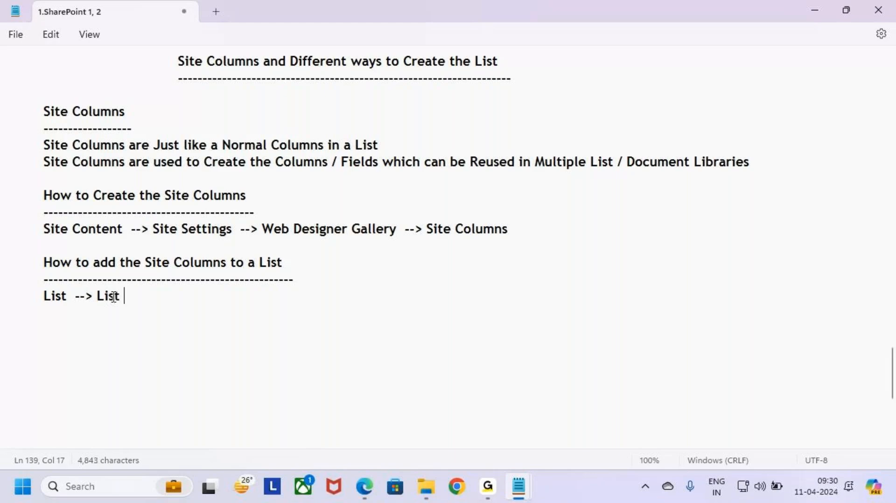
{"action": "type", "text": "Settings"}
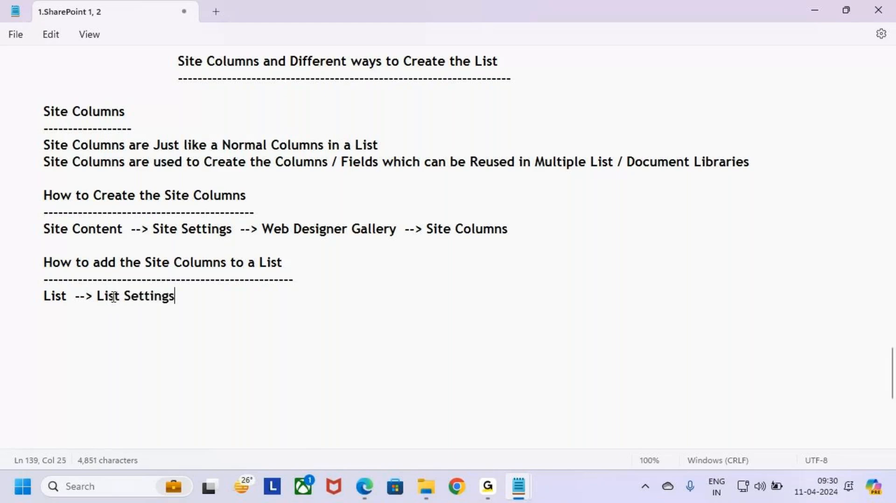
{"action": "type", "text": "  -->"}
{"action": "type", "text": "d from an"}
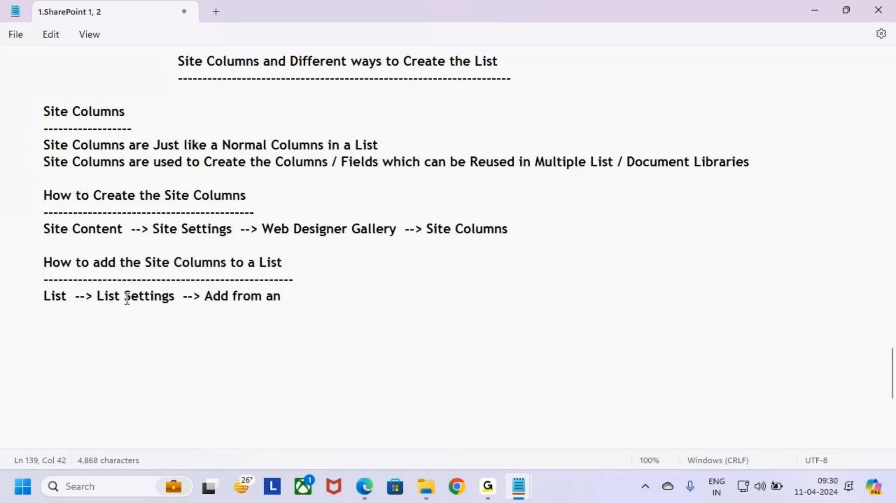
{"action": "type", "text": " Ex"}
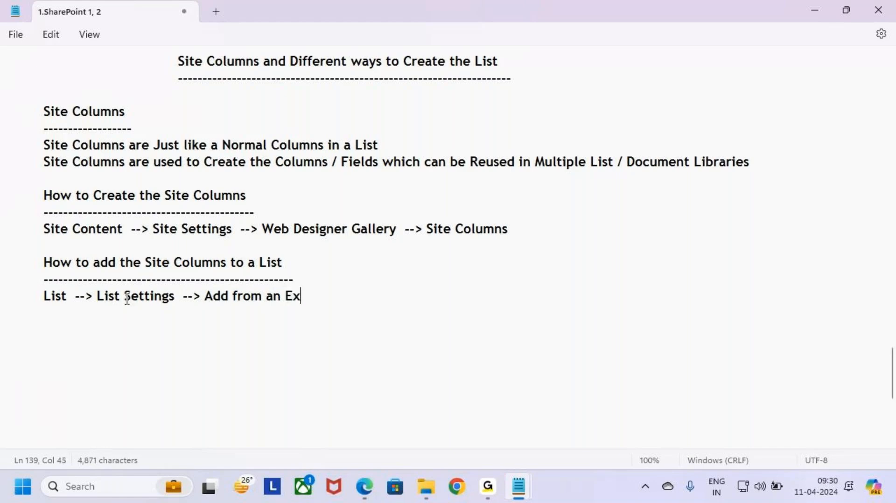
{"action": "type", "text": "isting Sit"}
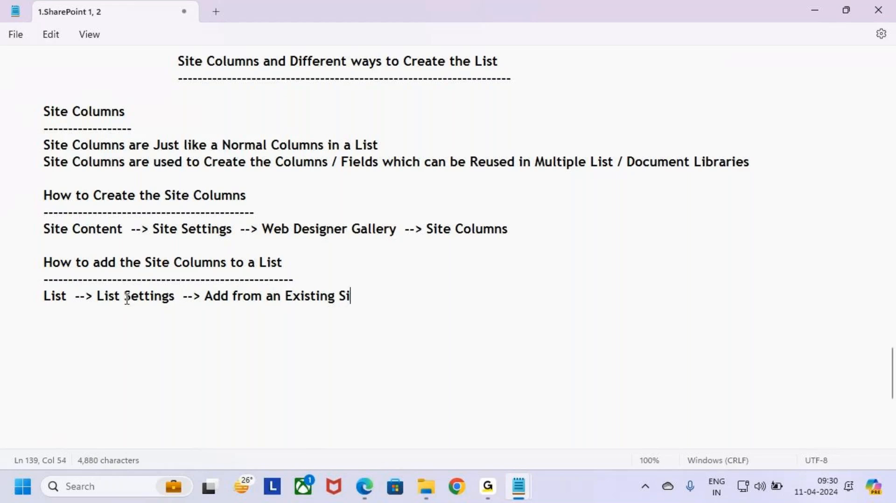
{"action": "key", "text": "BackSpace"}
{"action": "key", "text": "BackSpace"}
{"action": "key", "text": "BackSpace"}
{"action": "key", "text": "BackSpace"}
{"action": "key", "text": "BackSpace"}
{"action": "key", "text": "BackSpace"}
{"action": "key", "text": "BackSpace"}
{"action": "type", "text": "ing Site Columns"}
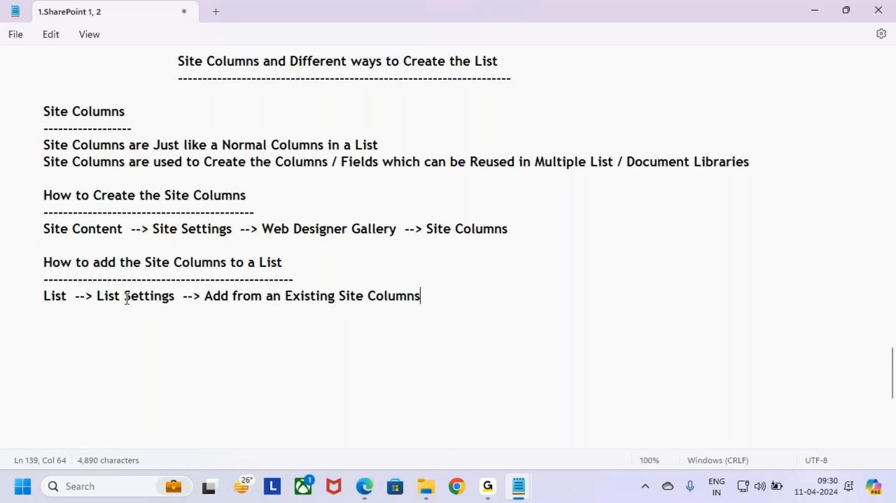
{"action": "type", "text": "  -->"}
{"action": "key", "text": "BackSpace"}
{"action": "key", "text": "BackSpace"}
{"action": "key", "text": "BackSpace"}
{"action": "key", "text": "BackSpace"}
{"action": "key", "text": "BackSpace"}
{"action": "key", "text": "BackSpace"}
{"action": "left_click_drag", "start_coordinate": [44, 297], "coordinate": [316, 273]}
{"action": "left_click", "coordinate": [51, 339]}
{"action": "left_click", "coordinate": [452, 301]}
{"action": "left_click_drag", "start_coordinate": [142, 263], "coordinate": [201, 263]}
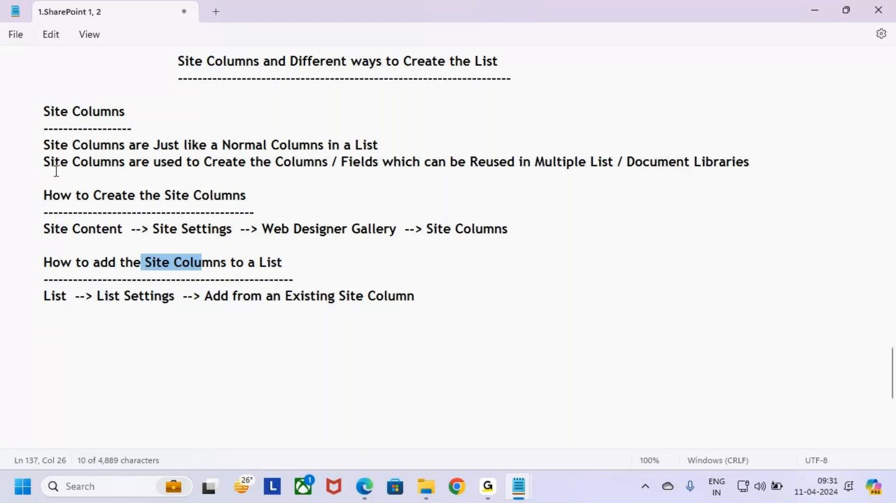
{"action": "scroll", "coordinate": [56, 171], "scroll_direction": "up", "scroll_amount": 2}
{"action": "left_click_drag", "start_coordinate": [180, 163], "coordinate": [261, 163]}
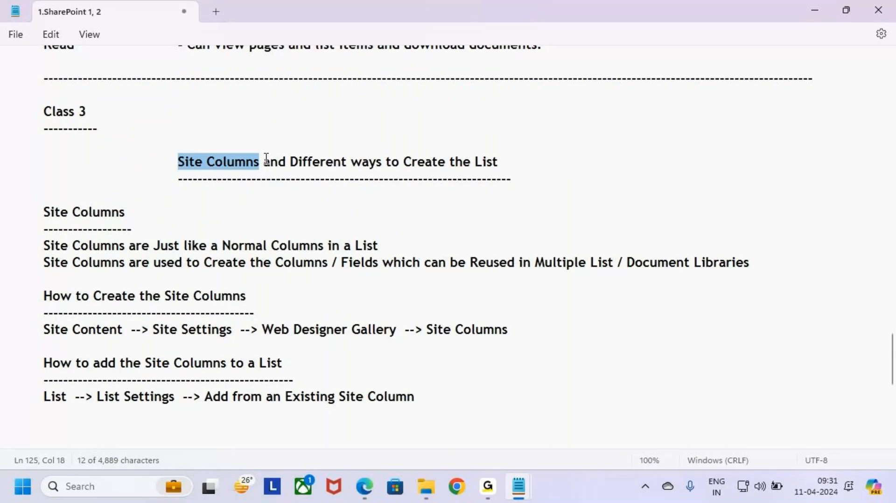
{"action": "left_click_drag", "start_coordinate": [46, 365], "coordinate": [422, 413]}
{"action": "left_click", "coordinate": [432, 378]}
{"action": "left_click", "coordinate": [452, 401]}
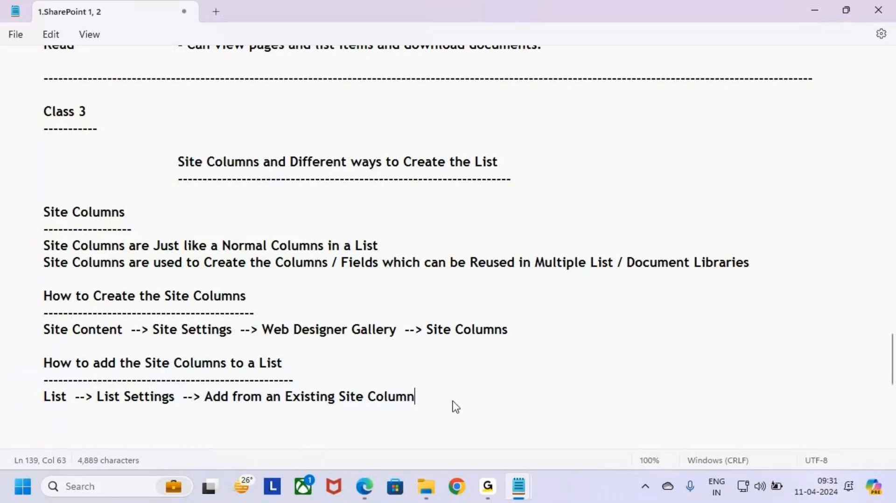
{"action": "left_click", "coordinate": [317, 164]}
{"action": "left_click", "coordinate": [323, 146]}
{"action": "double_click", "coordinate": [333, 207]}
{"action": "left_click", "coordinate": [298, 160]}
{"action": "left_click", "coordinate": [329, 202]}
{"action": "left_click", "coordinate": [343, 205]}
{"action": "left_click", "coordinate": [323, 148]}
{"action": "double_click", "coordinate": [332, 206]}
{"action": "left_click", "coordinate": [355, 224]}
{"action": "left_click", "coordinate": [300, 162]}
Step: Copy the words "Different ways to Create the List" from the Class 3 title
{"action": "left_click_drag", "start_coordinate": [282, 183], "coordinate": [514, 174]}
{"action": "key", "text": "ctrl+c"}
{"action": "left_click", "coordinate": [313, 206]}
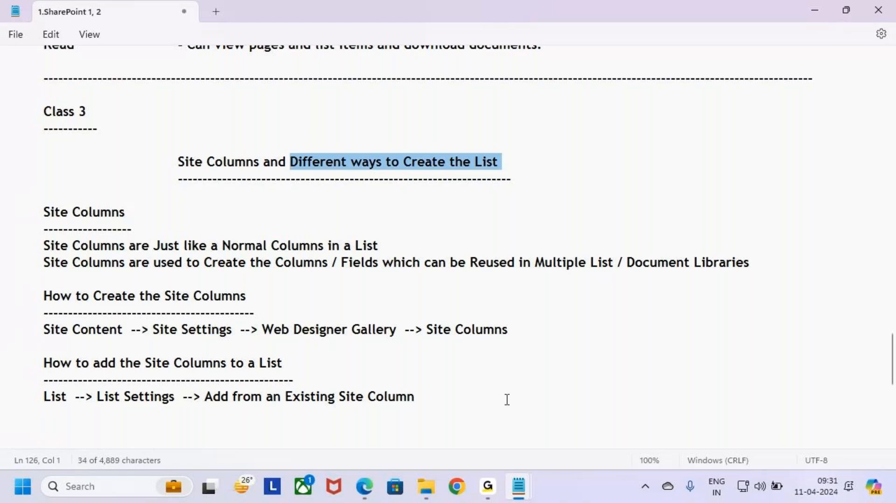
Step: Change the end of the List Settings path to "Site Columns" and start a new paragraph after a blank line
{"action": "scroll", "coordinate": [465, 223], "scroll_direction": "down", "scroll_amount": 2}
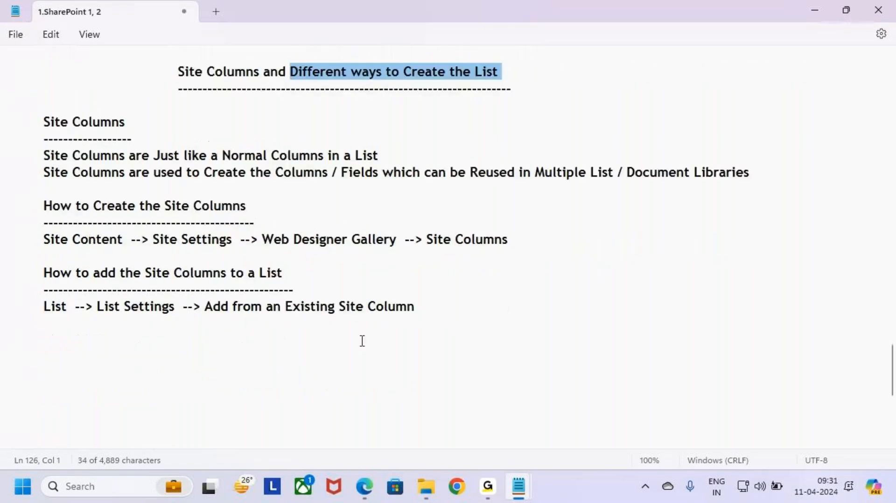
{"action": "left_click", "coordinate": [441, 296]}
{"action": "type", "text": "ns"}
{"action": "key", "text": "Return"}
{"action": "key", "text": "Return"}
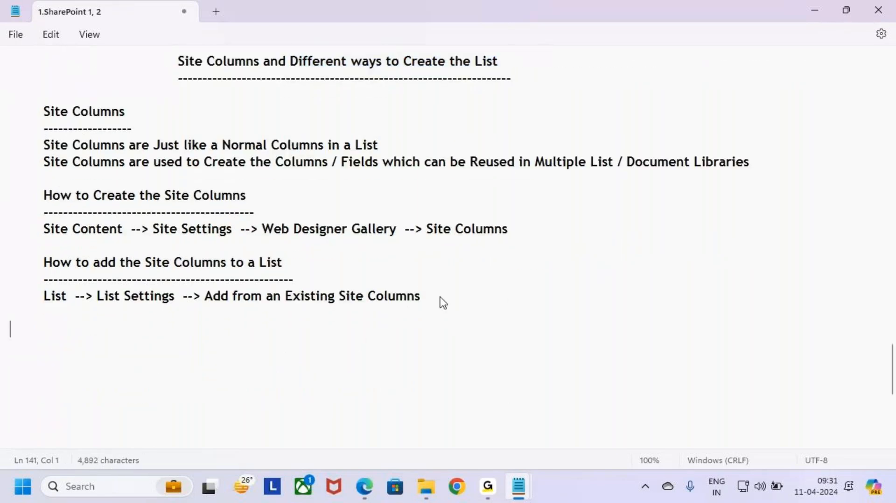
Step: Paste the heading "Different ways to Create the List", add a matching dashed underline below it and start an indented new line
{"action": "key", "text": "Tab"}
{"action": "key", "text": "ctrl+v"}
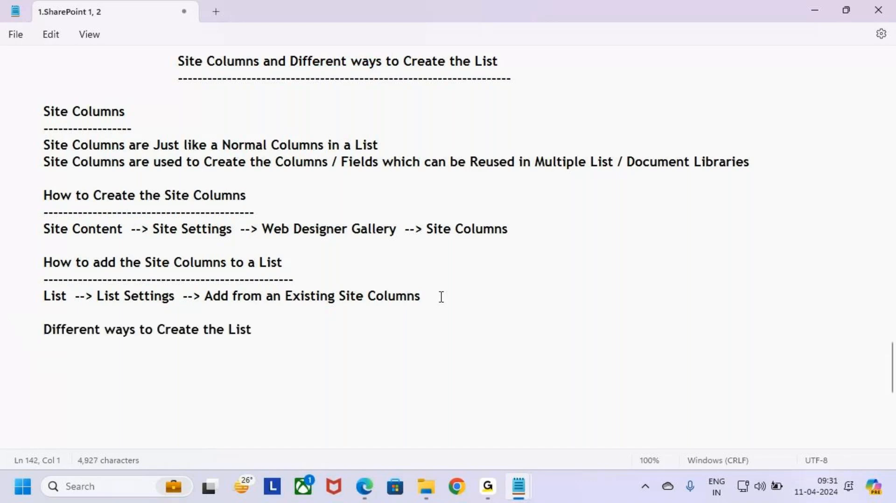
{"action": "key", "text": "BackSpace"}
{"action": "key", "text": "Return"}
{"action": "key", "text": "Tab"}
{"action": "type", "text": "-------------------------------"}
{"action": "key", "text": "BackSpace"}
{"action": "key", "text": "BackSpace"}
{"action": "key", "text": "BackSpace"}
{"action": "key", "text": "BackSpace"}
{"action": "key", "text": "BackSpace"}
{"action": "key", "text": "BackSpace"}
{"action": "key", "text": "BackSpace"}
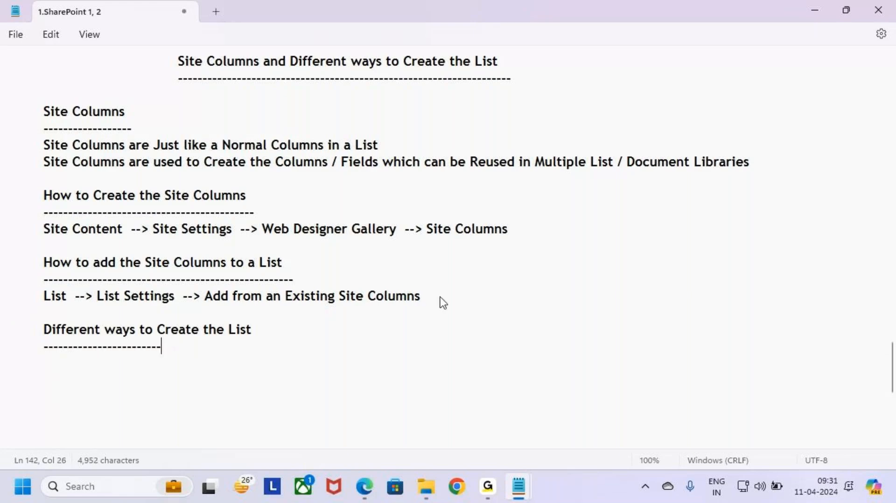
{"action": "type", "text": "-------------------"}
{"action": "key", "text": "Return"}
{"action": "key", "text": "Tab"}
Step: Switch to the SharePoint site in Edge, go to its home page and open the options for creating a new list
{"action": "left_click", "coordinate": [364, 488]}
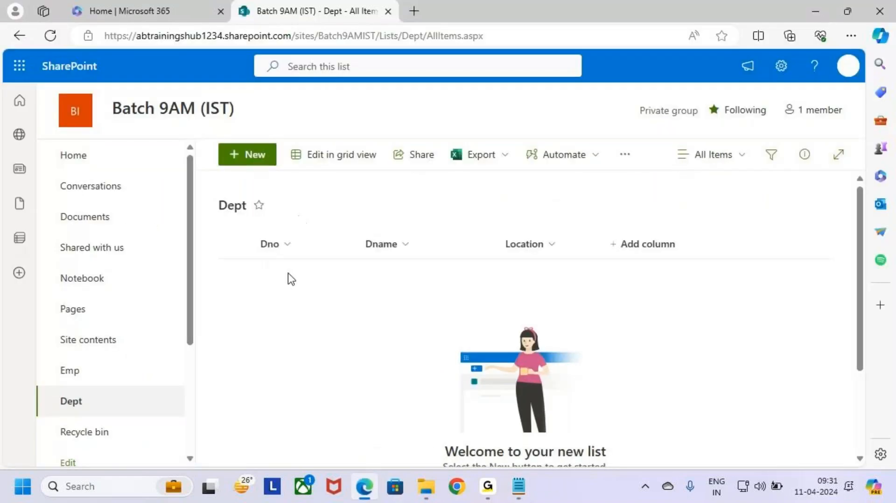
{"action": "left_click", "coordinate": [88, 159]}
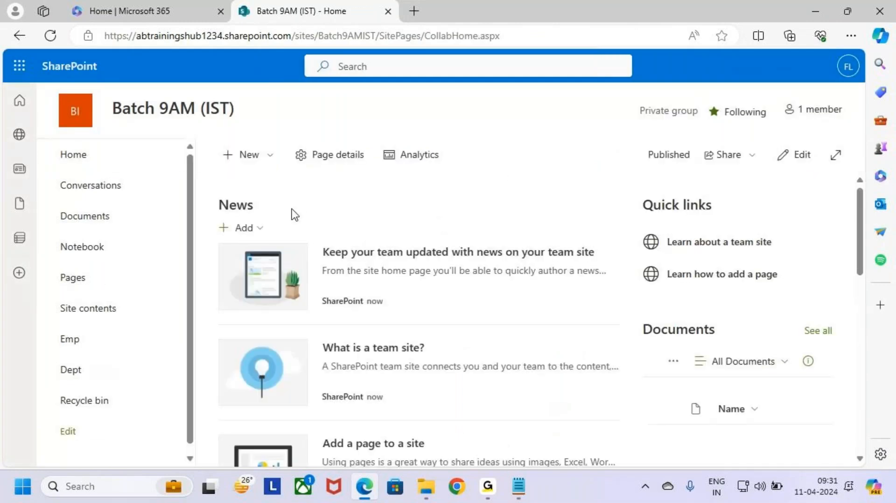
{"action": "key", "text": "ctrl+2"}
{"action": "mouse_move", "coordinate": [214, 142]}
{"action": "left_mouse_down"}
{"action": "mouse_move", "coordinate": [279, 169]}
{"action": "mouse_move", "coordinate": [281, 112]}
{"action": "left_mouse_up"}
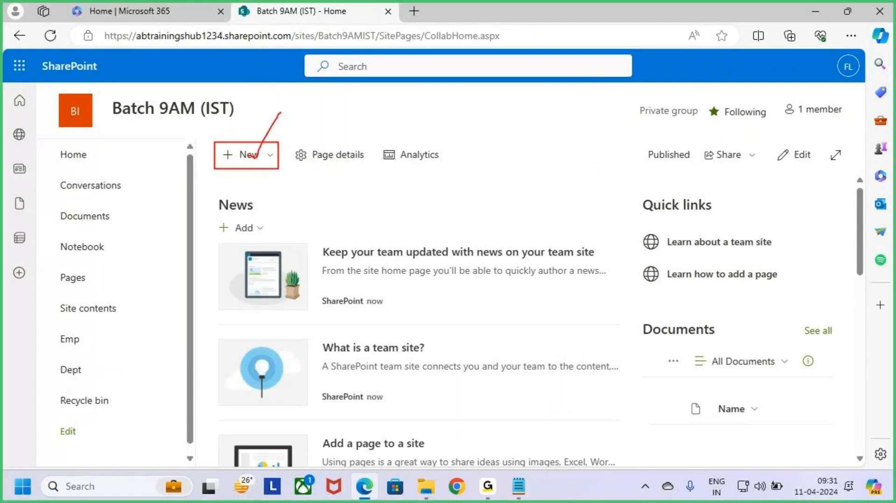
{"action": "key", "text": "Escape"}
{"action": "left_click", "coordinate": [261, 156]}
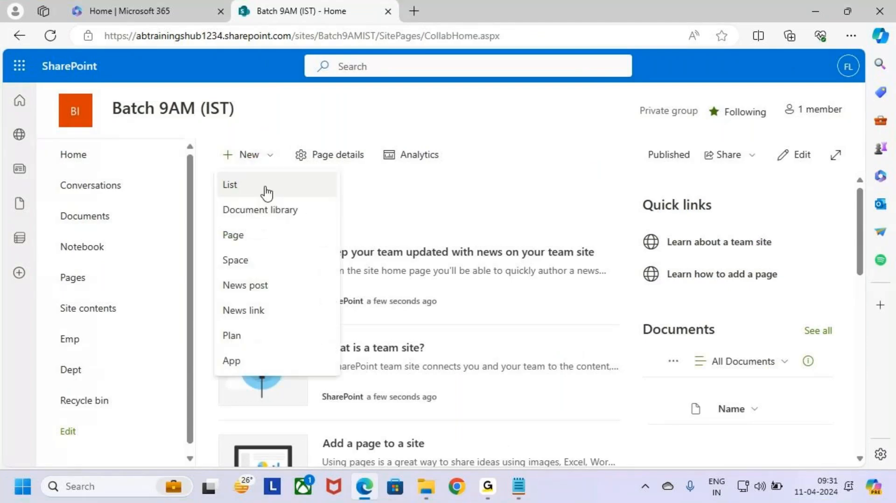
{"action": "key", "text": "ctrl+2"}
{"action": "left_click_drag", "start_coordinate": [214, 173], "coordinate": [287, 196]}
{"action": "key", "text": "Escape"}
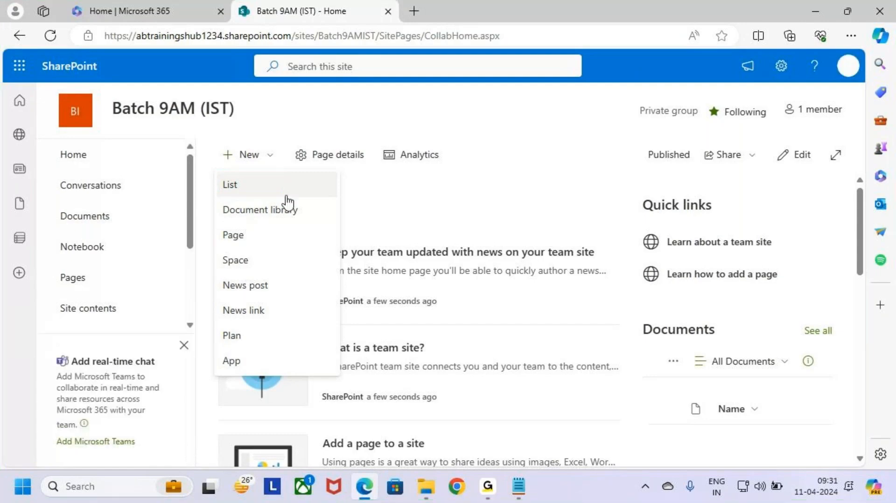
{"action": "left_click", "coordinate": [287, 191]}
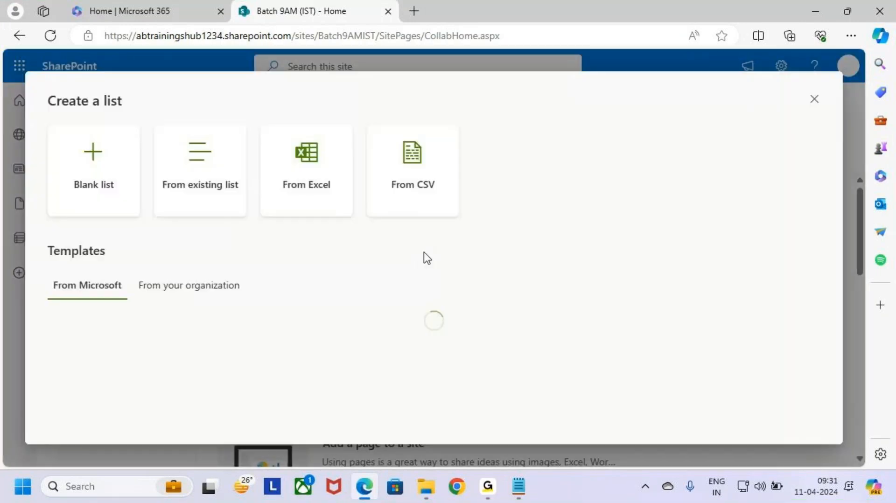
Step: Examine the list creation choices Blank list, From existing list, From Excel and From CSV
{"action": "key", "text": "ctrl+2"}
{"action": "left_click_drag", "start_coordinate": [40, 113], "coordinate": [134, 90]}
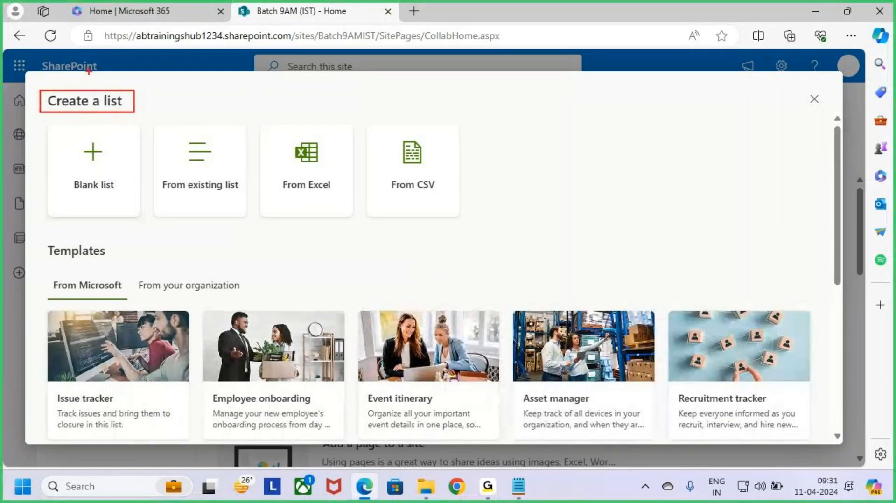
{"action": "left_click_drag", "start_coordinate": [88, 71], "coordinate": [90, 90]}
{"action": "left_click_drag", "start_coordinate": [83, 201], "coordinate": [107, 172]}
{"action": "mouse_move", "coordinate": [176, 196]}
{"action": "left_mouse_down"}
{"action": "mouse_move", "coordinate": [189, 199]}
{"action": "mouse_move", "coordinate": [209, 172]}
{"action": "left_mouse_up"}
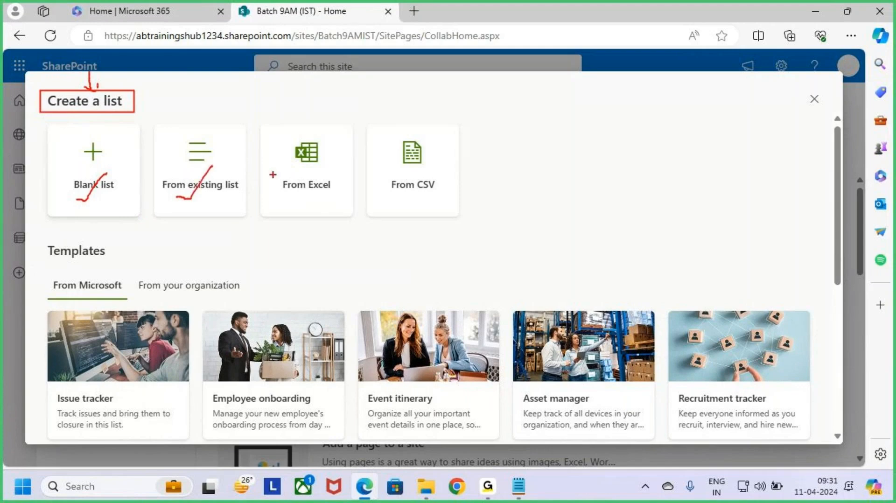
{"action": "left_click_drag", "start_coordinate": [302, 201], "coordinate": [323, 159]}
{"action": "left_click_drag", "start_coordinate": [396, 204], "coordinate": [444, 153]}
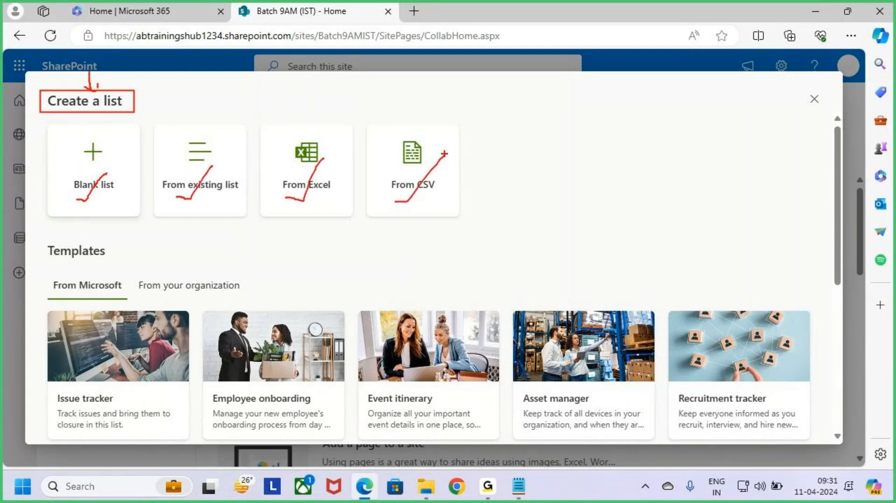
{"action": "key", "text": "e"}
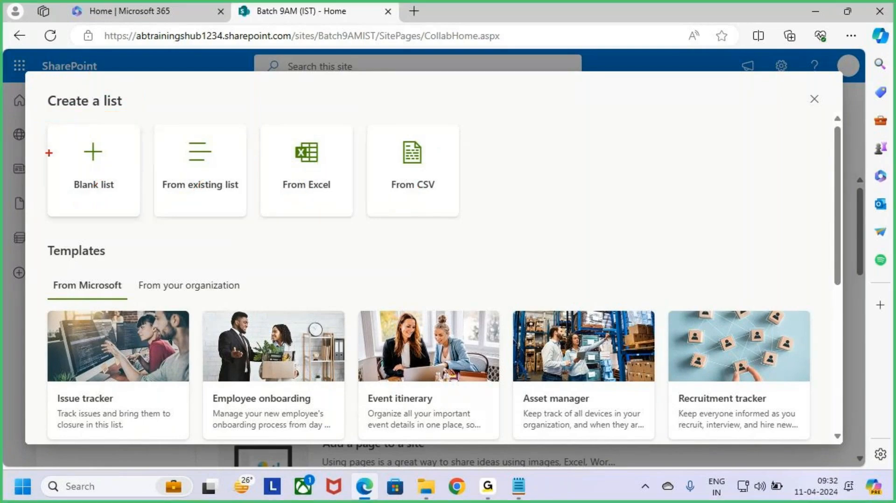
{"action": "left_click_drag", "start_coordinate": [47, 125], "coordinate": [139, 217]}
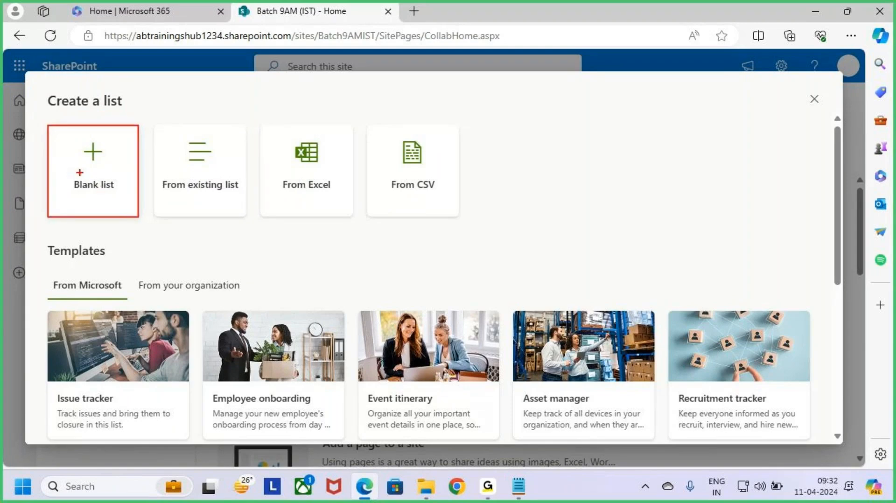
{"action": "left_click_drag", "start_coordinate": [92, 176], "coordinate": [138, 106]}
{"action": "key", "text": "Escape"}
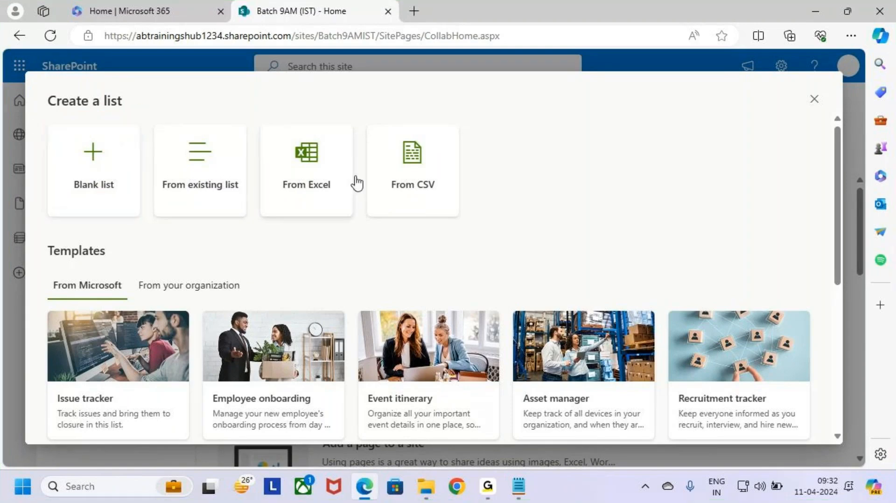
Step: Switch to the Notepad notes, lengthen the dashed underline to match the heading and write "1.Blank List" beneath it
{"action": "left_click", "coordinate": [519, 486]}
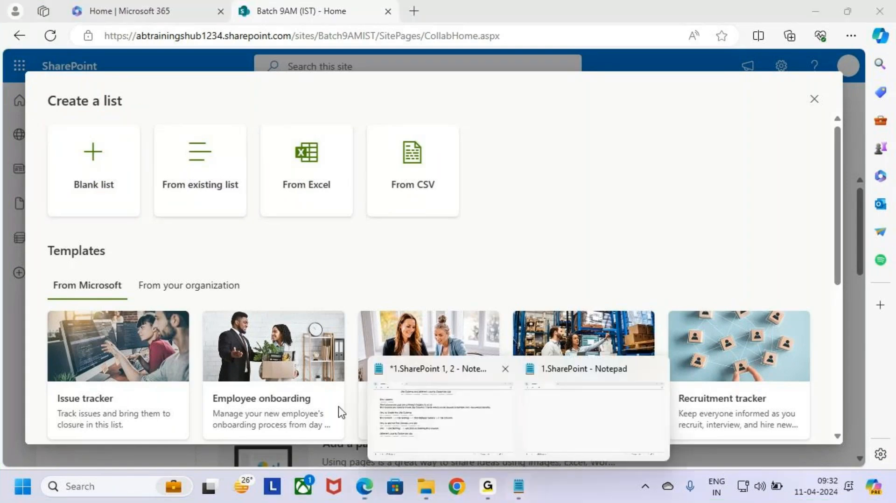
{"action": "left_click", "coordinate": [411, 417]}
{"action": "key", "text": "BackSpace"}
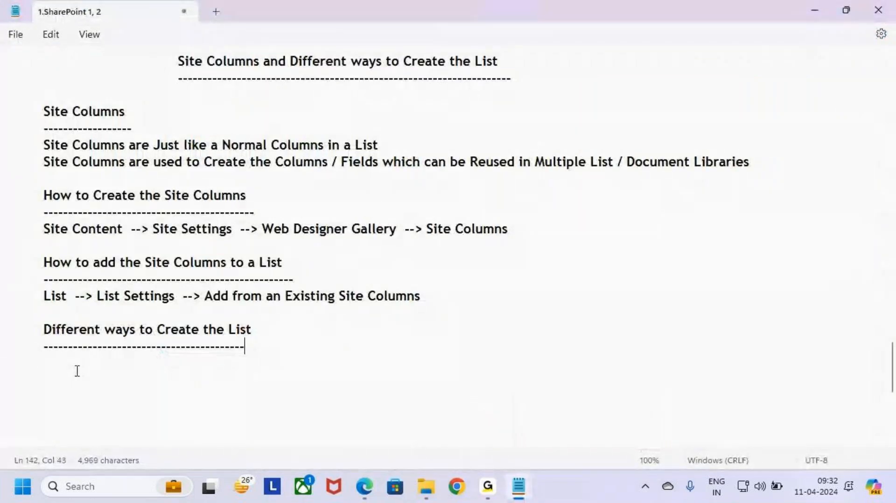
{"action": "type", "text": "---"}
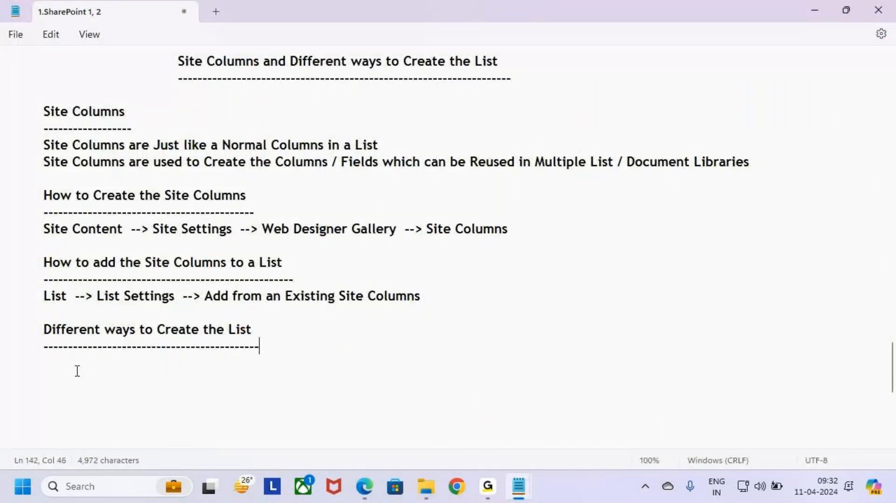
{"action": "type", "text": "-"}
{"action": "key", "text": "Return"}
{"action": "type", "text": "1.Blank List"}
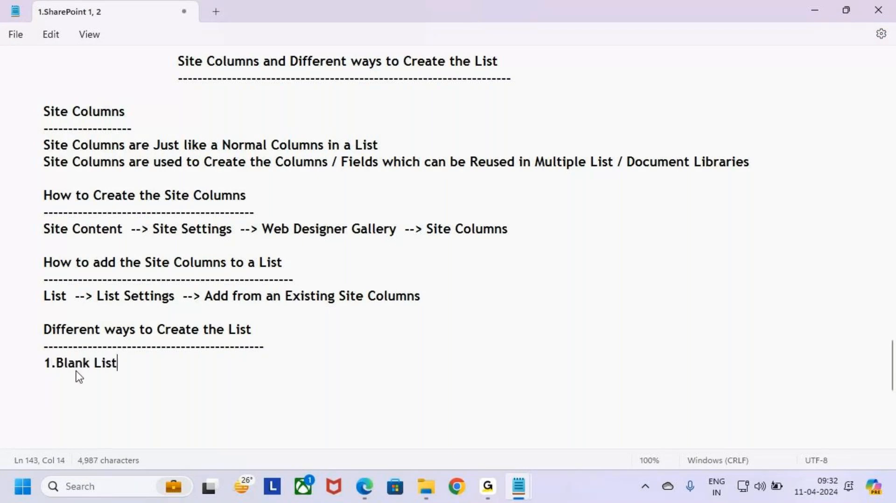
Step: Add "2.From an Existing List" on the line below the Blank List entry
{"action": "key", "text": "Return"}
{"action": "type", "text": "2.From an Ex"}
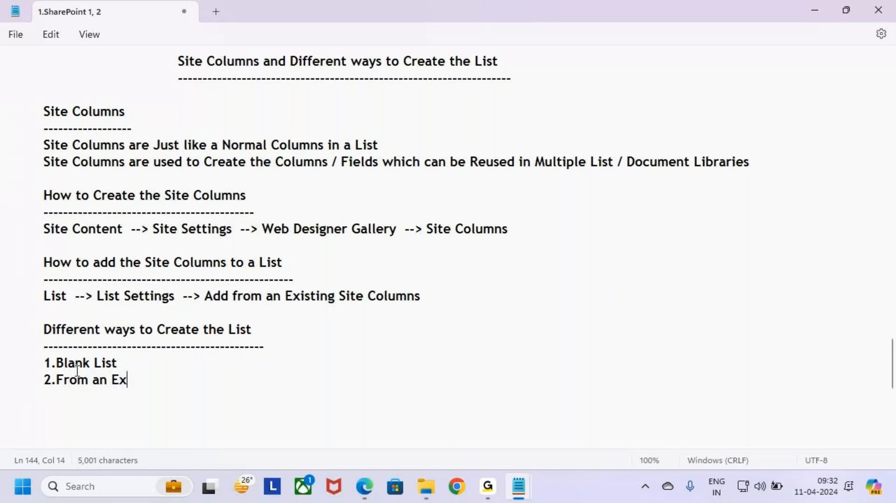
{"action": "type", "text": "isting List"}
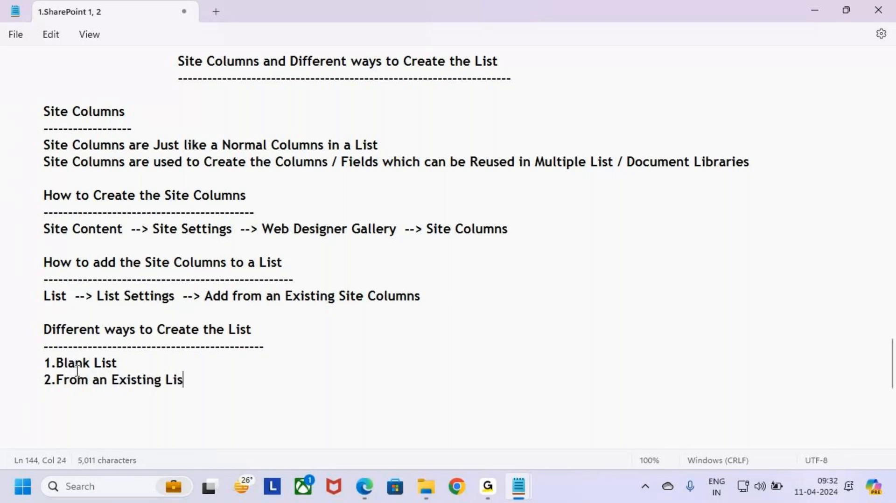
{"action": "key", "text": "Return"}
{"action": "type", "text": "3."}
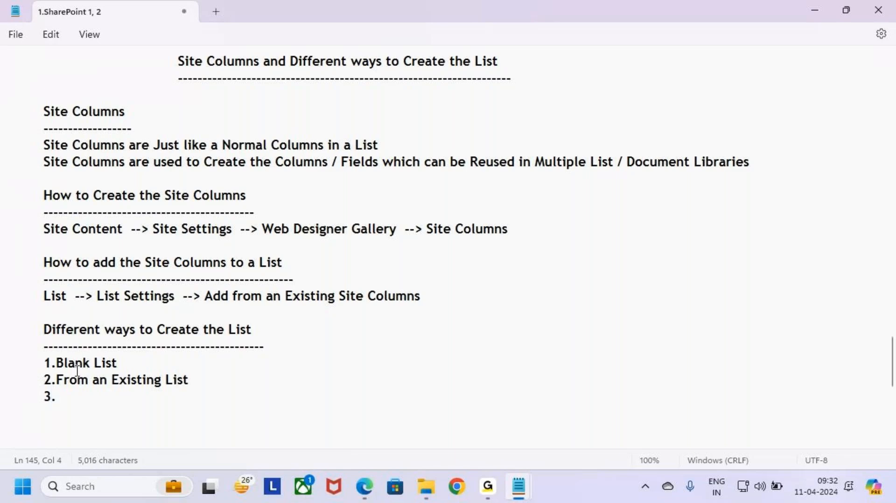
{"action": "key", "text": "BackSpace"}
{"action": "key", "text": "BackSpace"}
{"action": "key", "text": "BackSpace"}
{"action": "key", "text": "BackSpace"}
{"action": "key", "text": "BackSpace"}
{"action": "key", "text": "BackSpace"}
{"action": "key", "text": "BackSpace"}
{"action": "key", "text": "BackSpace"}
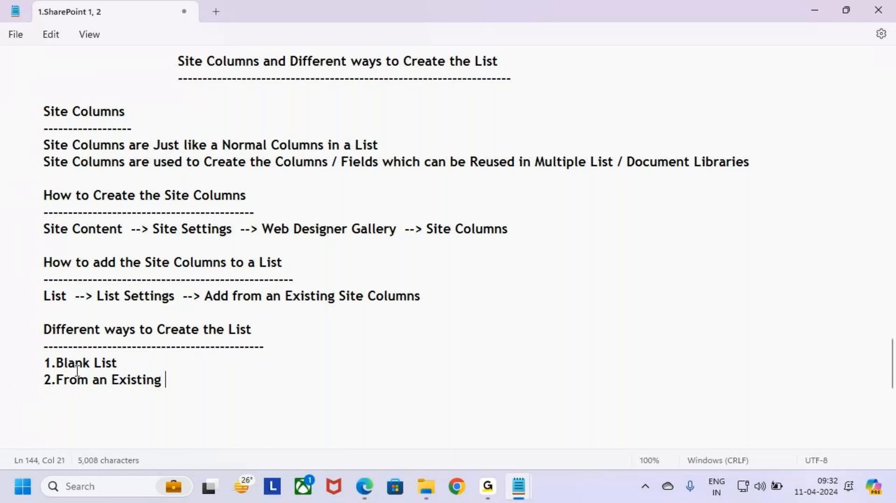
{"action": "type", "text": "List"}
Step: Add the entries "3.From an Excel" and "4.From a CSV" to the numbered list
{"action": "key", "text": "Return"}
{"action": "type", "text": "3."}
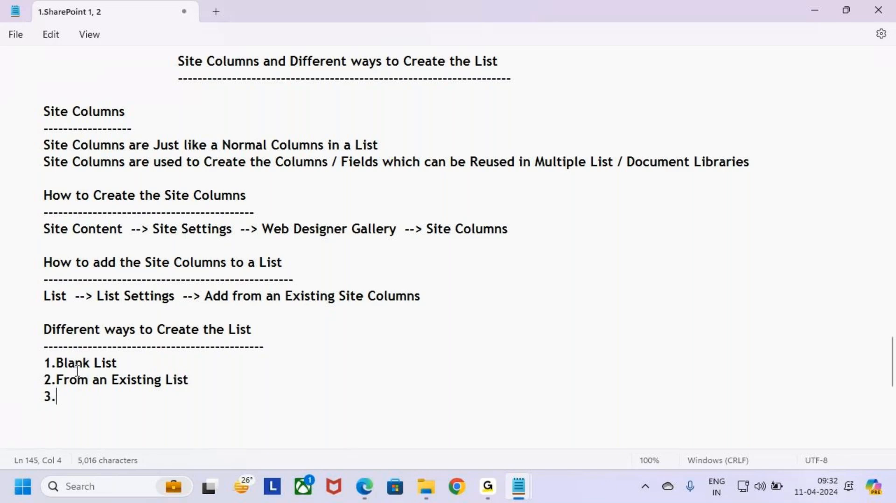
{"action": "key", "text": "alt+Tab"}
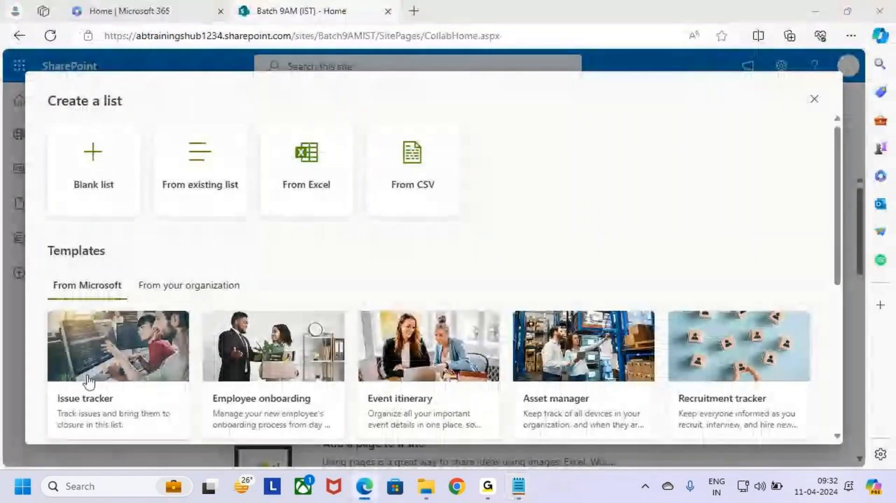
{"action": "key", "text": "alt+Tab"}
{"action": "type", "text": ".From an"}
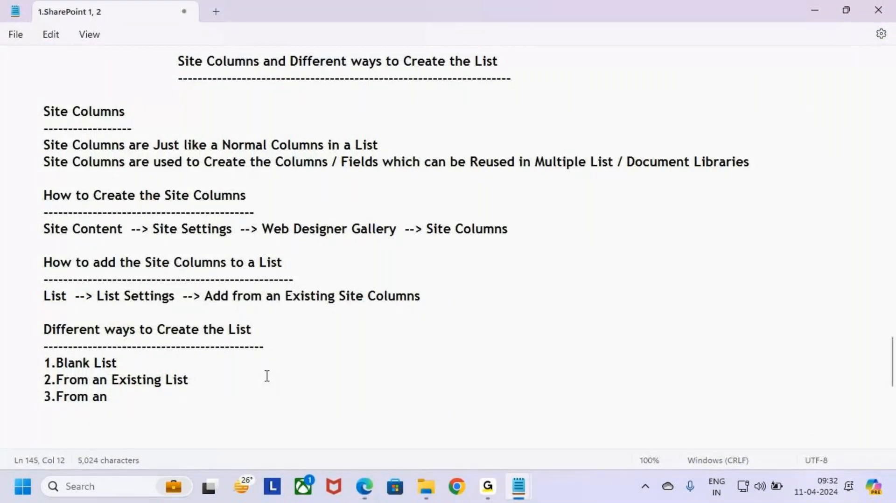
{"action": "type", "text": " Excel"}
{"action": "key", "text": "Return"}
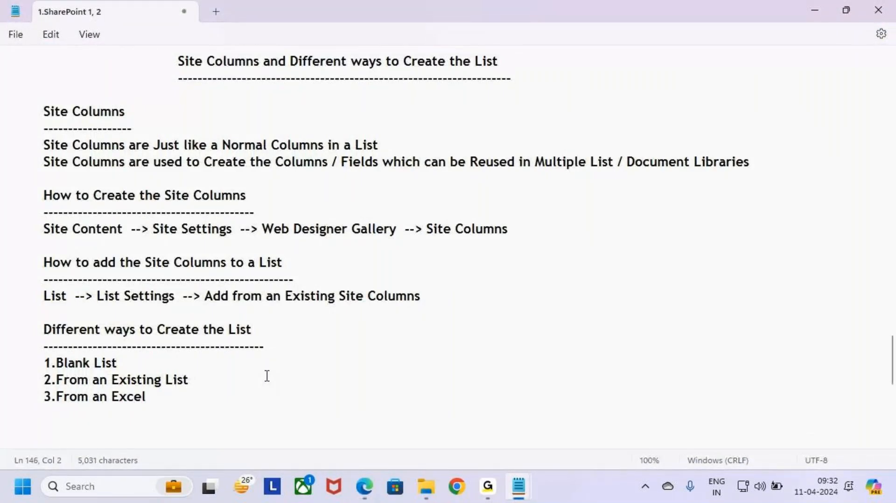
{"action": "type", "text": "4.Fro"}
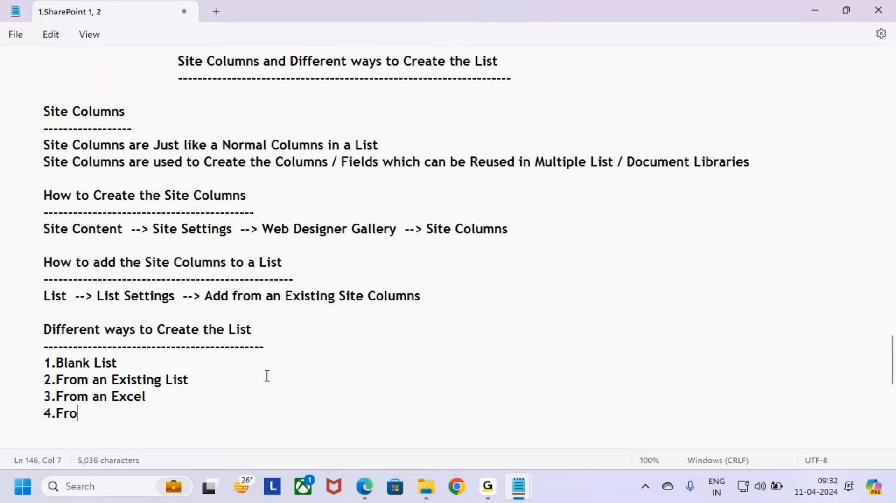
{"action": "type", "text": "m a CSV"}
Step: Review the four numbered ways of creating a list in the notes, particularly the existing list option
{"action": "key", "text": "ctrl+2"}
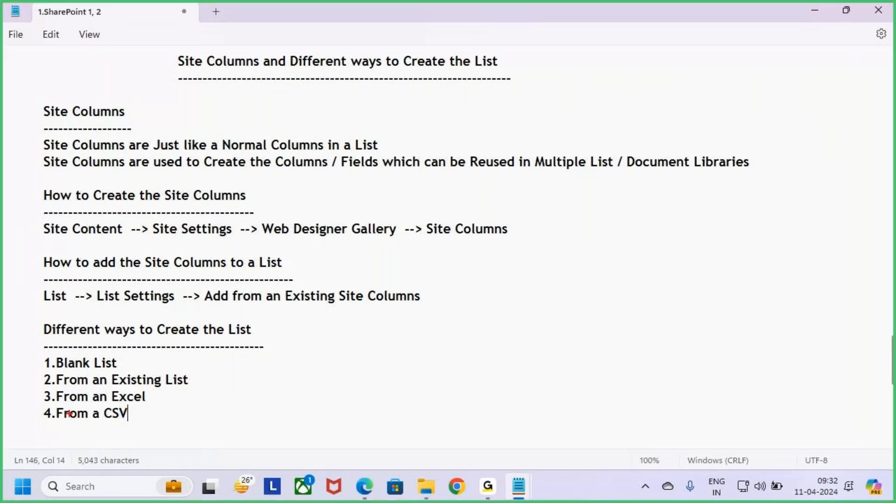
{"action": "mouse_move", "coordinate": [35, 349]}
{"action": "left_mouse_down"}
{"action": "mouse_move", "coordinate": [80, 394]}
{"action": "mouse_move", "coordinate": [216, 433]}
{"action": "left_mouse_up"}
{"action": "mouse_move", "coordinate": [207, 395]}
{"action": "left_mouse_down"}
{"action": "mouse_move", "coordinate": [224, 390]}
{"action": "mouse_move", "coordinate": [266, 338]}
{"action": "left_mouse_up"}
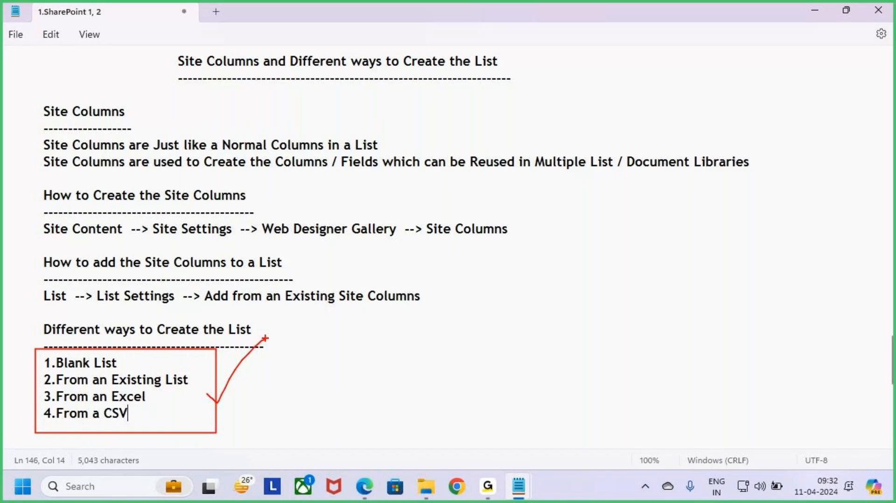
{"action": "key", "text": "Escape"}
{"action": "mouse_move", "coordinate": [135, 363]}
{"action": "left_mouse_down"}
{"action": "mouse_move", "coordinate": [18, 362]}
{"action": "mouse_move", "coordinate": [52, 381]}
{"action": "mouse_move", "coordinate": [12, 380]}
{"action": "mouse_move", "coordinate": [204, 392]}
{"action": "mouse_move", "coordinate": [215, 421]}
{"action": "left_mouse_up"}
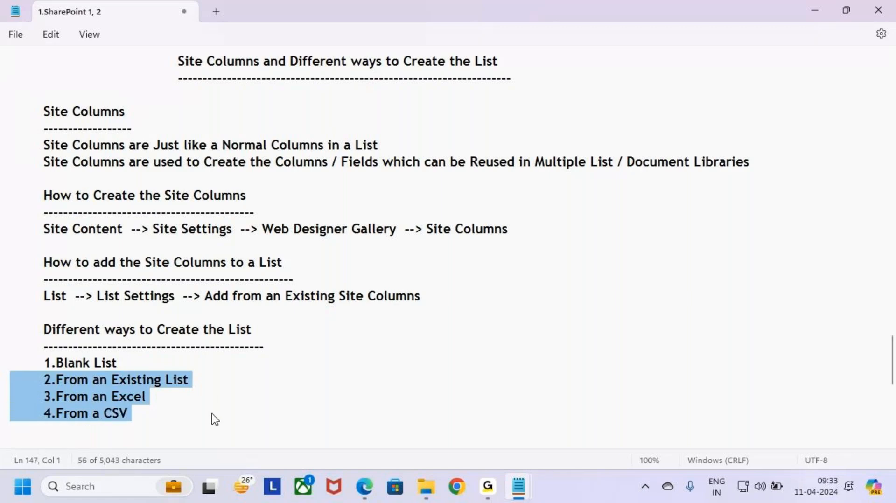
{"action": "left_click", "coordinate": [225, 415]}
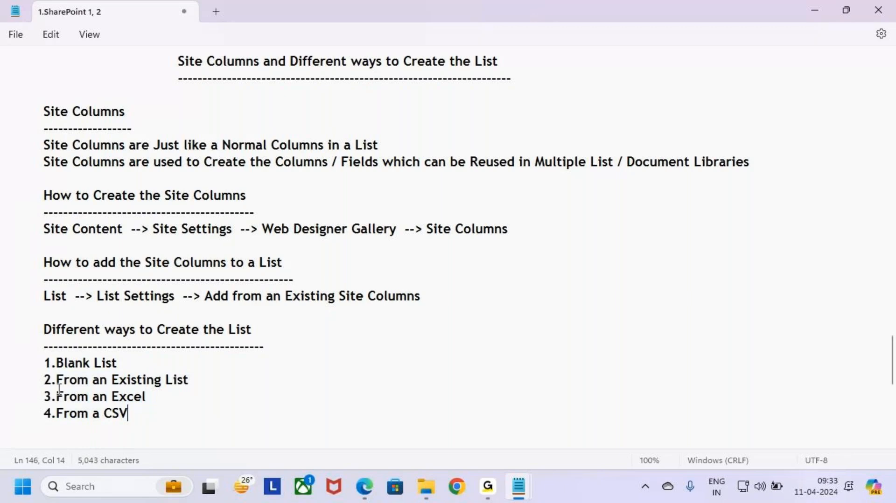
{"action": "left_click_drag", "start_coordinate": [45, 380], "coordinate": [206, 390]}
{"action": "left_click", "coordinate": [215, 385]}
Step: Switch back to Edge, review the Blank list and From existing list choices and close the Create a list dialog
{"action": "mouse_move", "coordinate": [495, 474]}
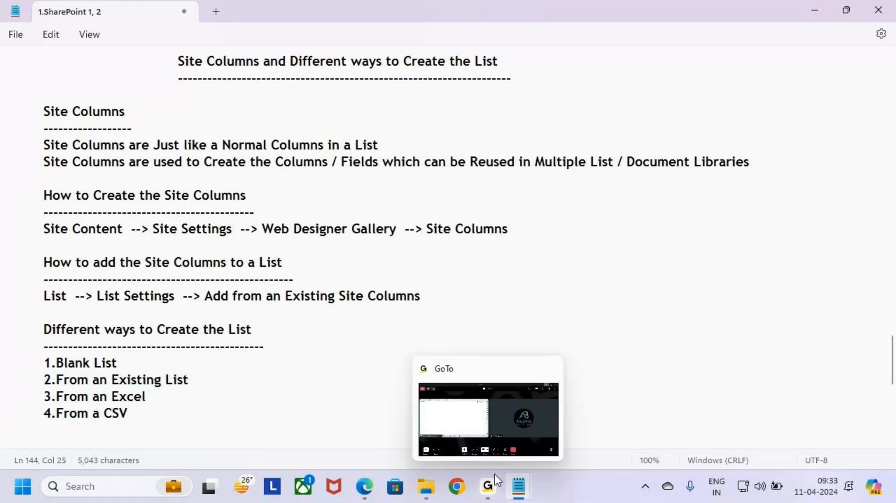
{"action": "left_click", "coordinate": [365, 487]}
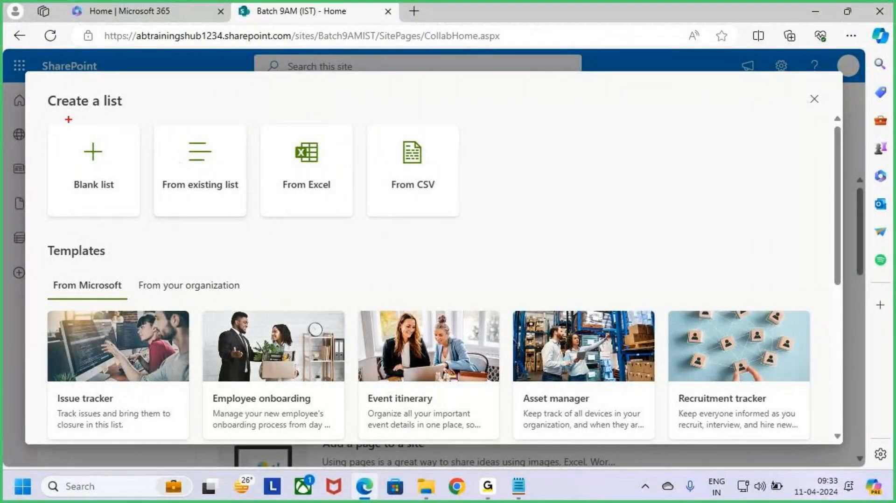
{"action": "mouse_move", "coordinate": [60, 115]}
{"action": "left_mouse_down"}
{"action": "mouse_move", "coordinate": [132, 111]}
{"action": "mouse_move", "coordinate": [252, 213]}
{"action": "left_mouse_up"}
{"action": "key", "text": "Escape"}
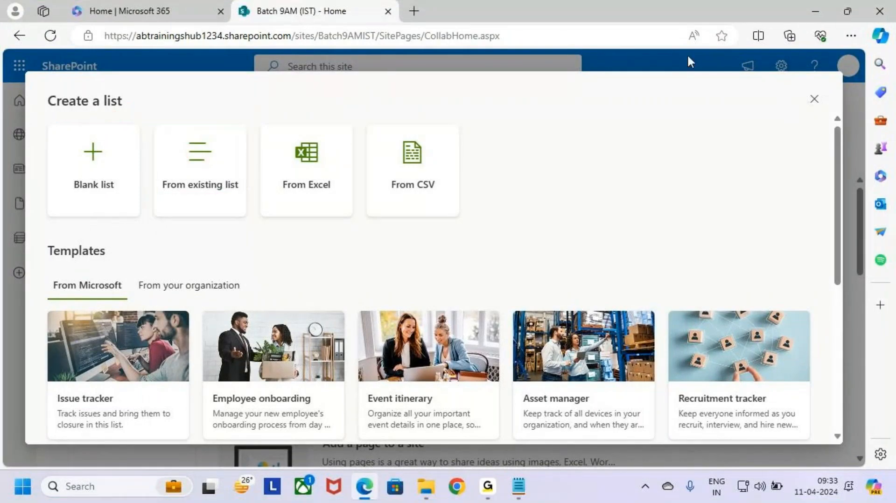
{"action": "left_click", "coordinate": [814, 99]}
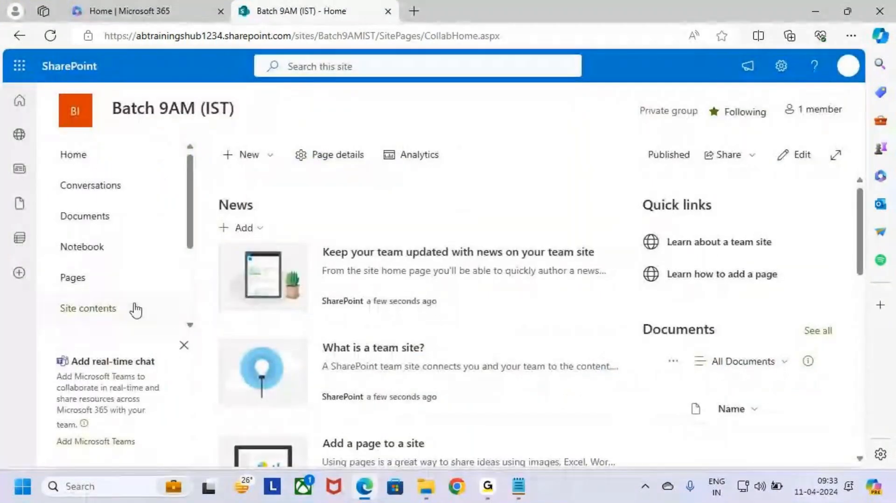
Step: Locate the Emp and Dept lists in the site navigation and open the Emp list to view its columns
{"action": "scroll", "coordinate": [94, 256], "scroll_direction": "down", "scroll_amount": 1}
{"action": "scroll", "coordinate": [89, 248], "scroll_direction": "down", "scroll_amount": 1}
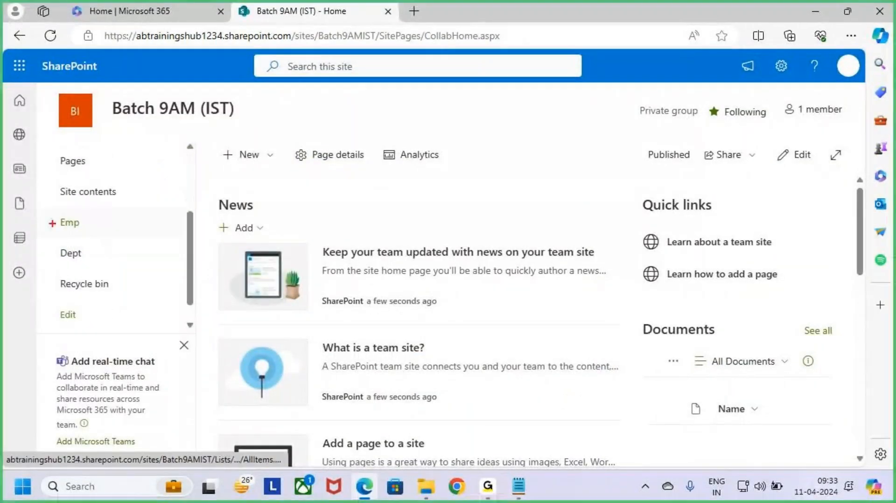
{"action": "left_click_drag", "start_coordinate": [44, 210], "coordinate": [107, 241]}
{"action": "left_click_drag", "start_coordinate": [46, 245], "coordinate": [128, 279]}
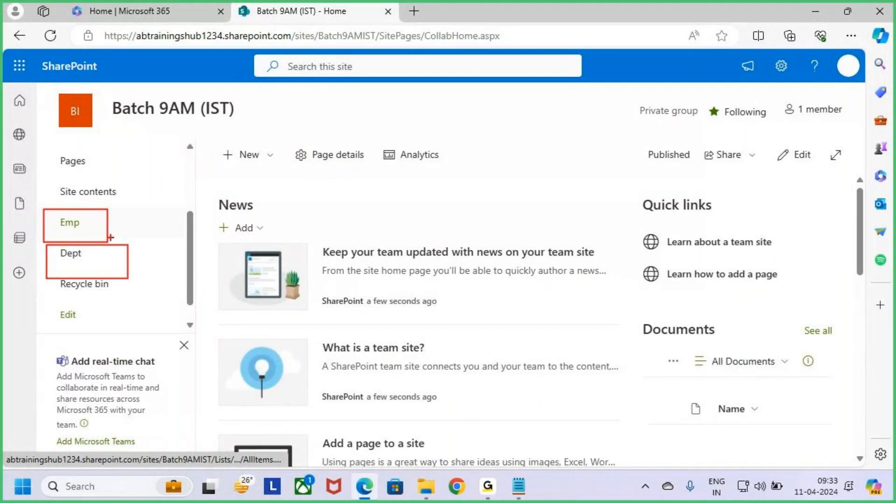
{"action": "key", "text": "Escape"}
{"action": "key", "text": "ctrl+2"}
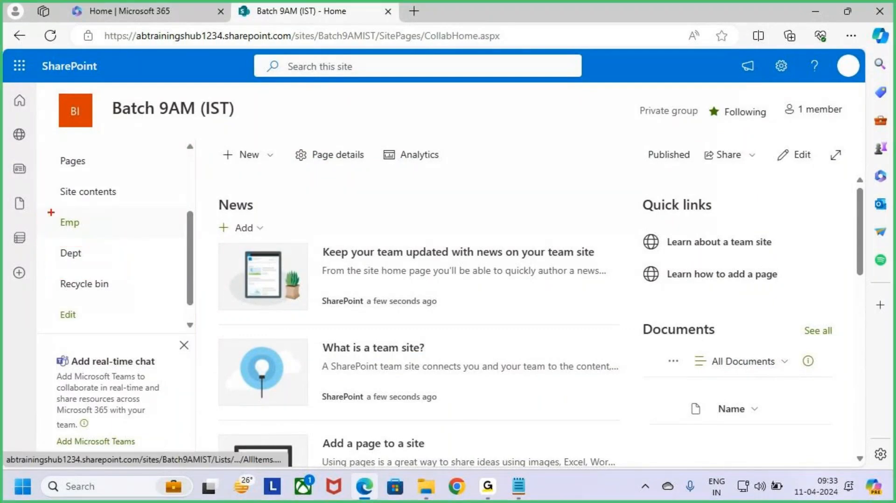
{"action": "left_click_drag", "start_coordinate": [48, 210], "coordinate": [108, 242]}
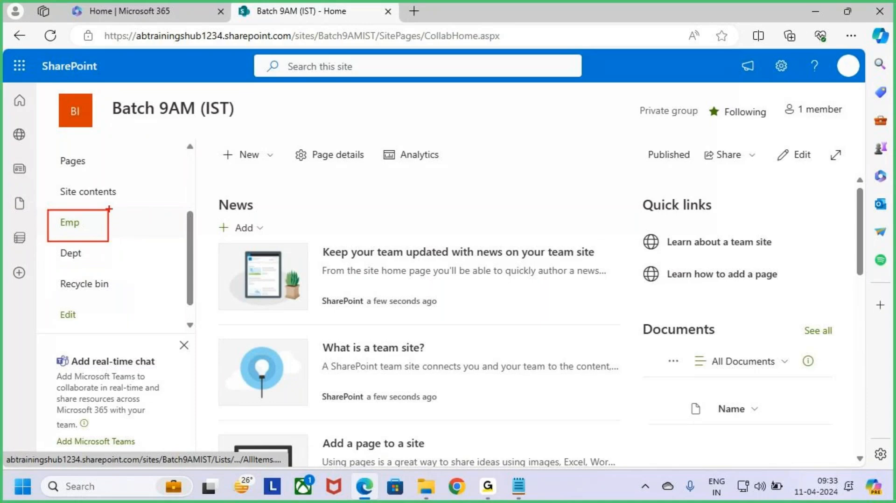
{"action": "left_click_drag", "start_coordinate": [75, 174], "coordinate": [76, 211]}
{"action": "left_click_drag", "start_coordinate": [78, 210], "coordinate": [92, 206]}
{"action": "key", "text": "Escape"}
{"action": "left_click", "coordinate": [66, 232]}
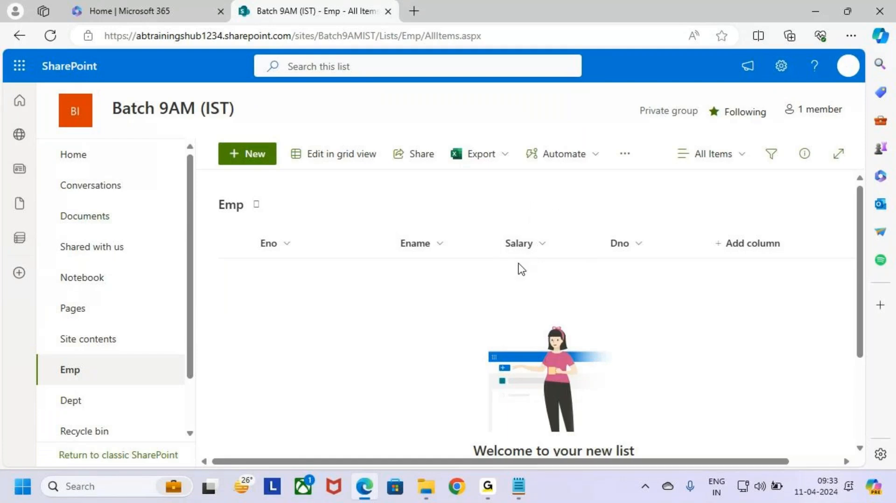
Step: Return to the site's home page and start a new list based on an existing list
{"action": "left_click", "coordinate": [108, 157]}
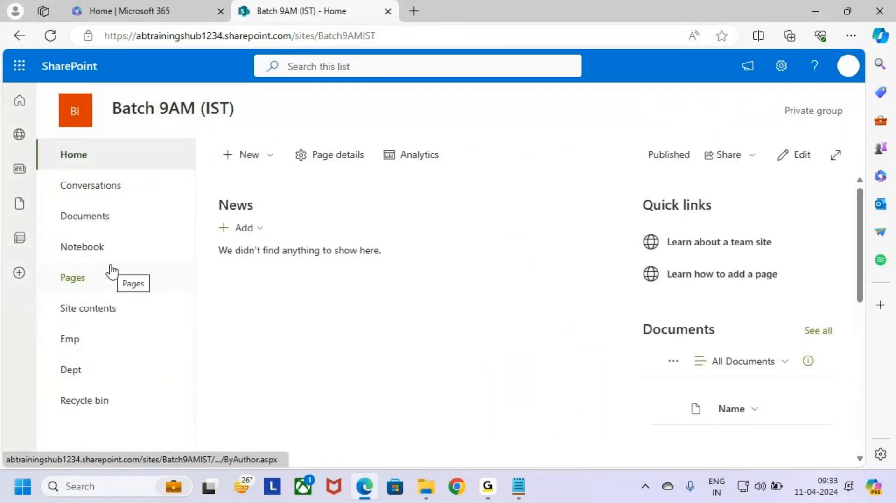
{"action": "left_click", "coordinate": [267, 161]}
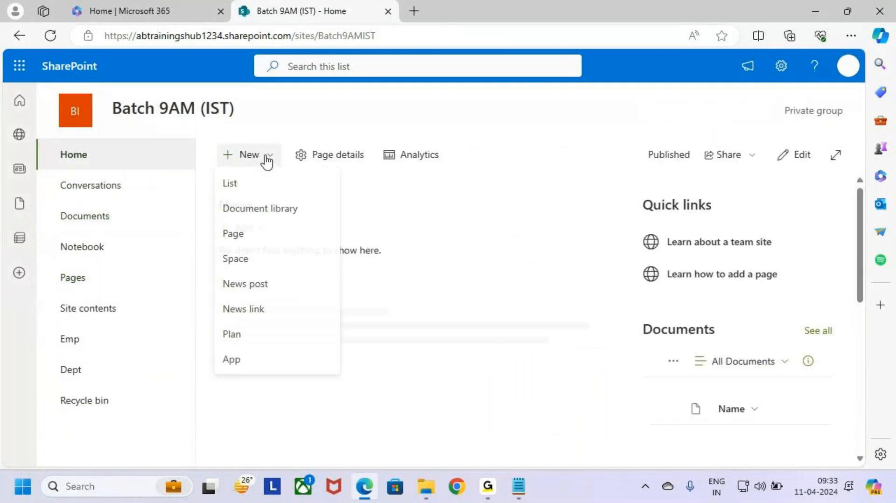
{"action": "left_click", "coordinate": [272, 183]}
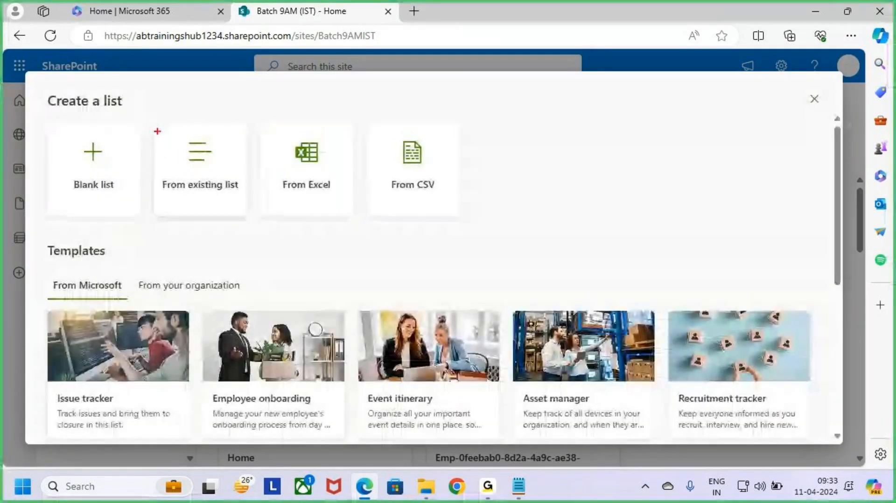
{"action": "mouse_move", "coordinate": [154, 127]}
{"action": "left_mouse_down"}
{"action": "mouse_move", "coordinate": [219, 200]}
{"action": "mouse_move", "coordinate": [247, 212]}
{"action": "left_mouse_up"}
{"action": "left_click_drag", "start_coordinate": [191, 177], "coordinate": [242, 138]}
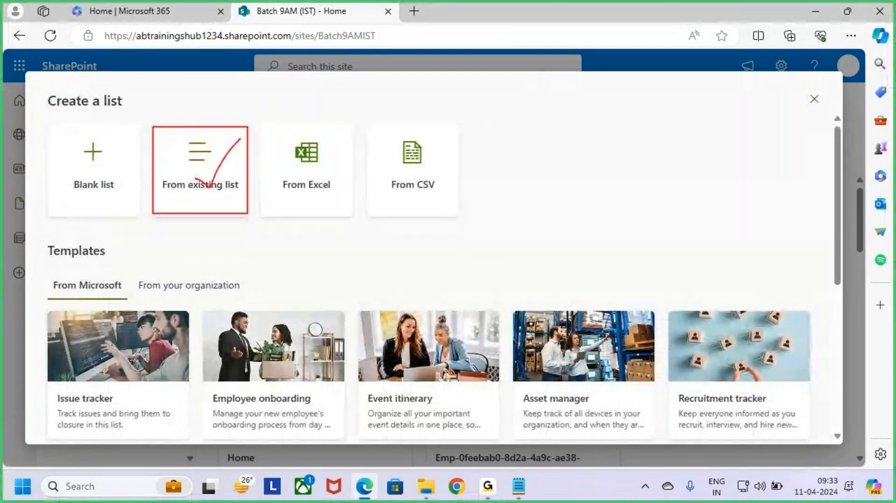
{"action": "left_click", "coordinate": [229, 169]}
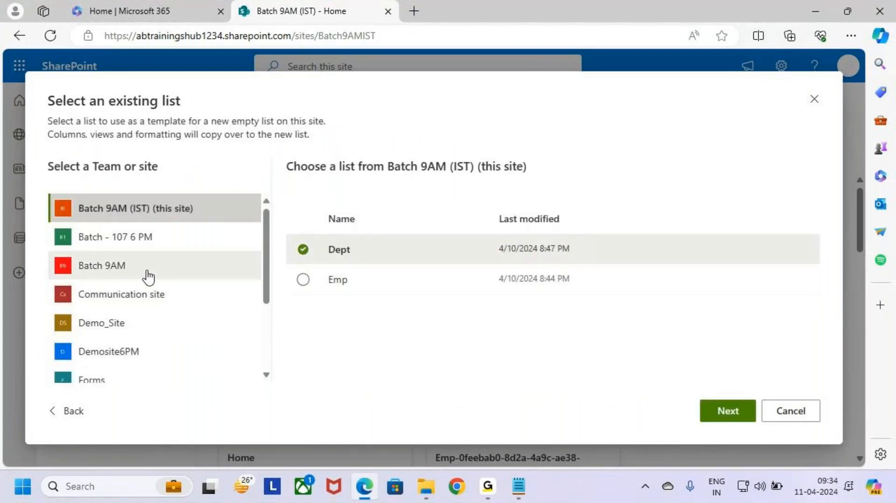
Step: Look through the available sites and examine the lists offered from Batch 9AM (IST)
{"action": "scroll", "coordinate": [147, 280], "scroll_direction": "down", "scroll_amount": 3}
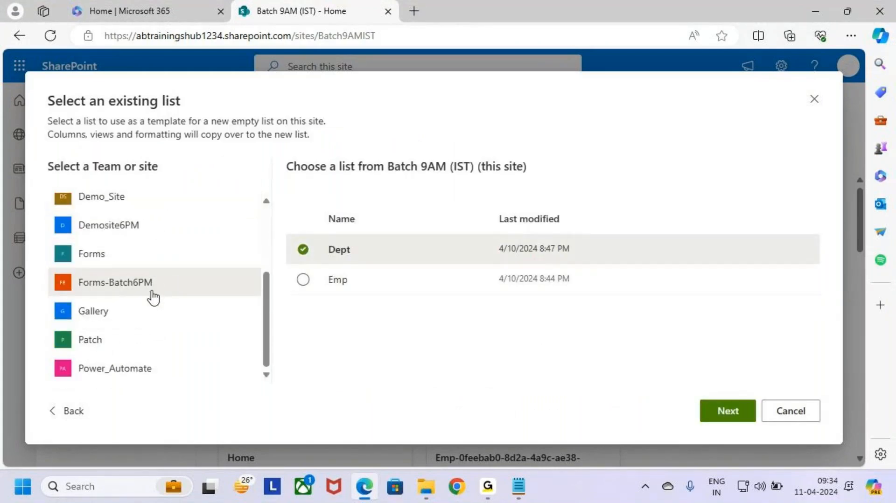
{"action": "scroll", "coordinate": [153, 293], "scroll_direction": "up", "scroll_amount": 3}
{"action": "key", "text": "ctrl+2"}
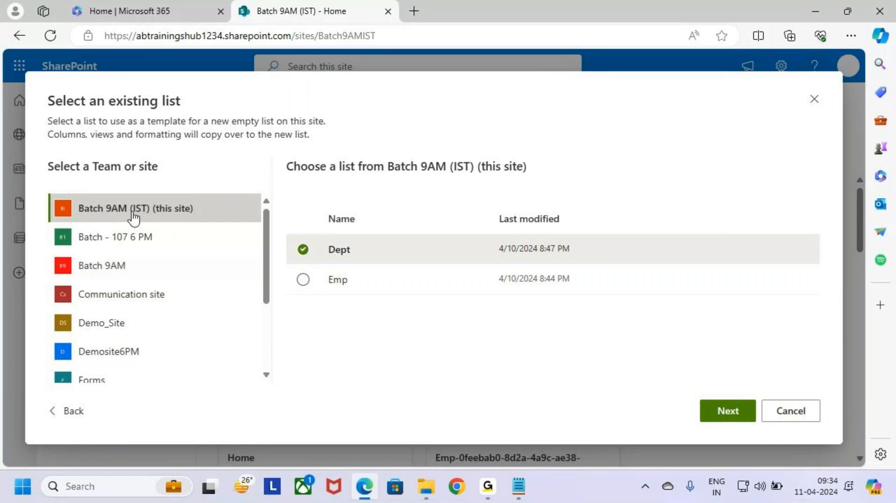
{"action": "left_click_drag", "start_coordinate": [80, 213], "coordinate": [149, 213]}
{"action": "key", "text": "Escape"}
{"action": "key", "text": "ctrl+2"}
{"action": "left_click_drag", "start_coordinate": [286, 255], "coordinate": [335, 221]}
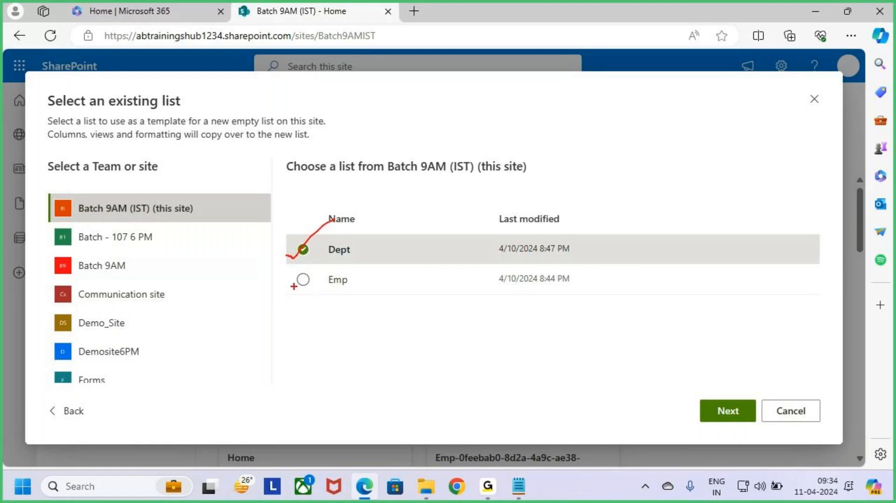
{"action": "left_click_drag", "start_coordinate": [295, 287], "coordinate": [326, 267]}
{"action": "key", "text": "Escape"}
Step: View the lists available as templates from the Batch - 107 6 PM and Batch 9AM sites
{"action": "left_click", "coordinate": [173, 240]}
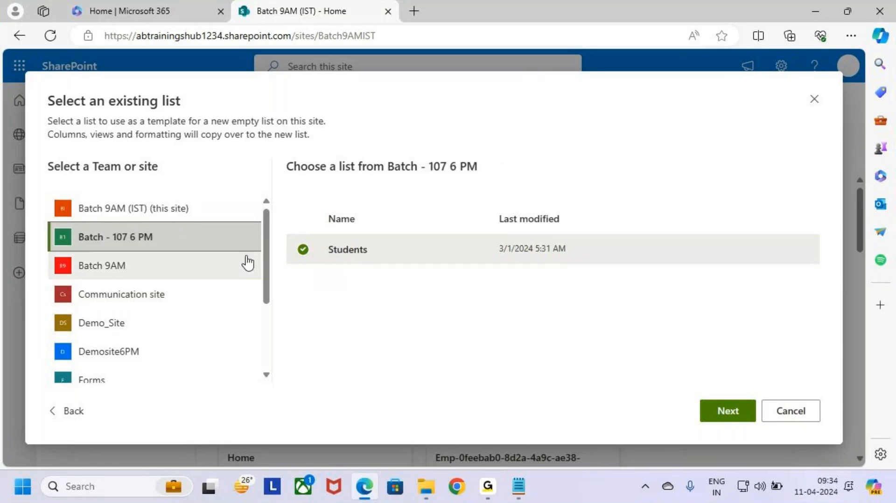
{"action": "key", "text": "ctrl+2"}
{"action": "left_click_drag", "start_coordinate": [288, 256], "coordinate": [331, 236]}
{"action": "key", "text": "Escape"}
{"action": "left_click", "coordinate": [139, 275]}
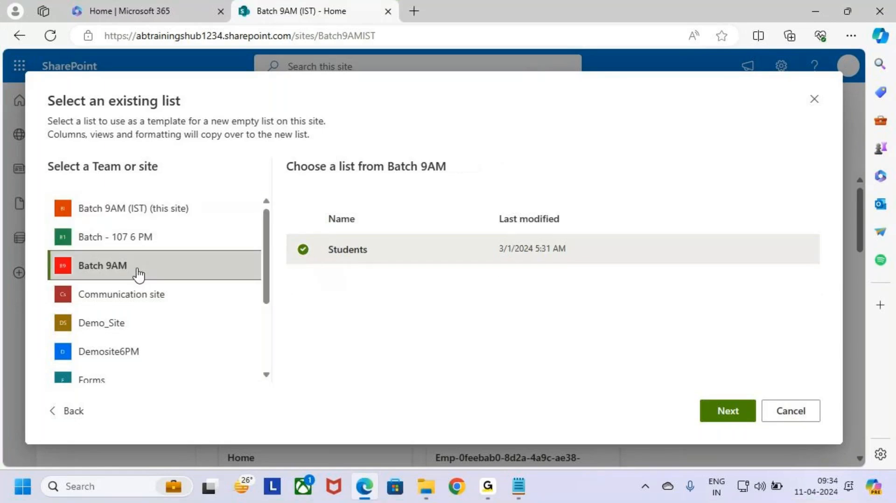
{"action": "key", "text": "ctrl+2"}
{"action": "left_click_drag", "start_coordinate": [284, 263], "coordinate": [340, 220]}
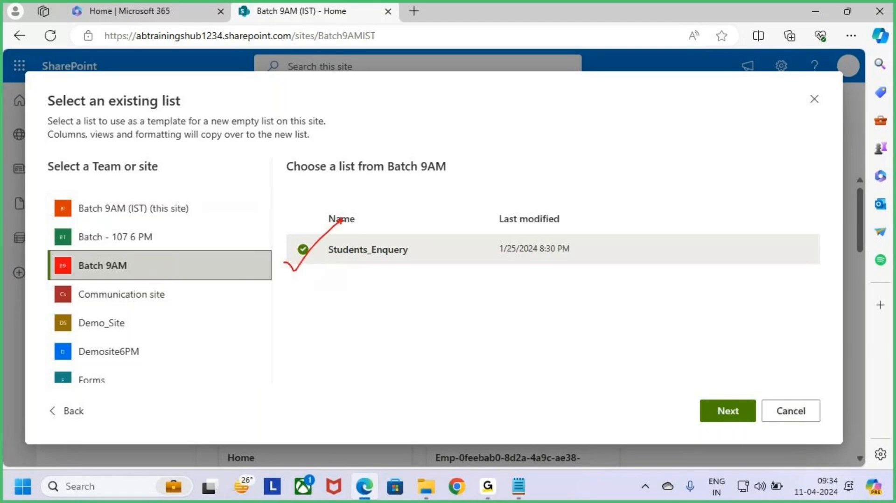
{"action": "key", "text": "Escape"}
Step: Check which lists the Demo_Site, Forms and Gallery sites offer as templates
{"action": "left_click", "coordinate": [129, 332]}
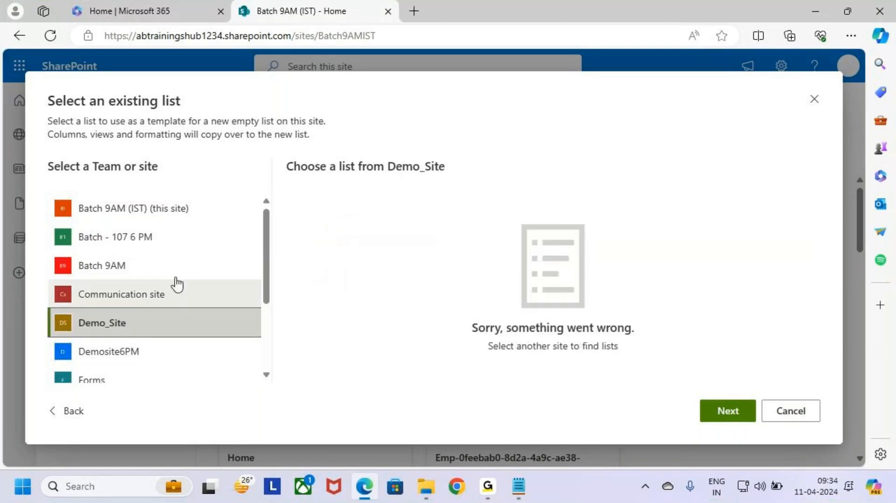
{"action": "scroll", "coordinate": [160, 350], "scroll_direction": "down", "scroll_amount": 2}
{"action": "left_click", "coordinate": [141, 294]}
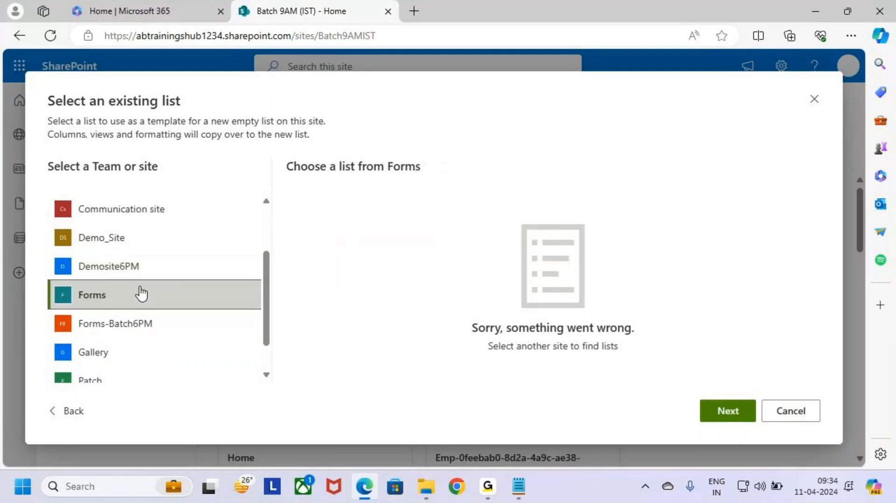
{"action": "key", "text": "ctrl+2"}
{"action": "left_click_drag", "start_coordinate": [309, 365], "coordinate": [363, 331]}
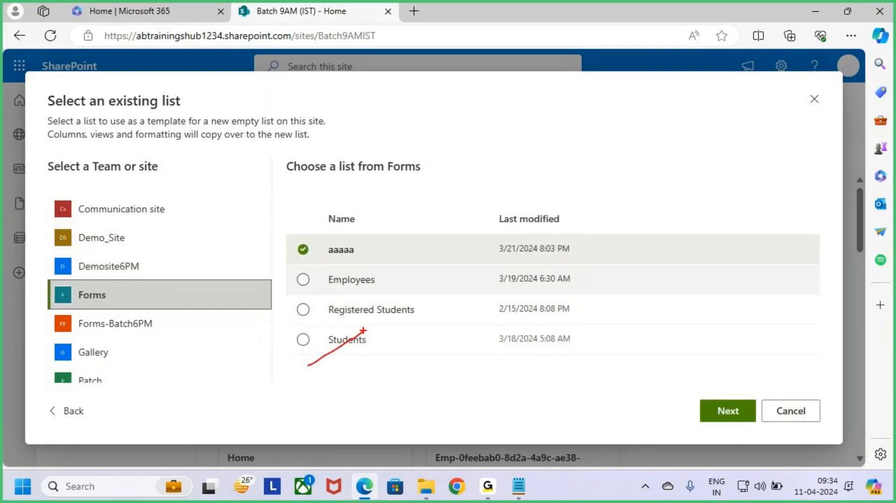
{"action": "key", "text": "Escape"}
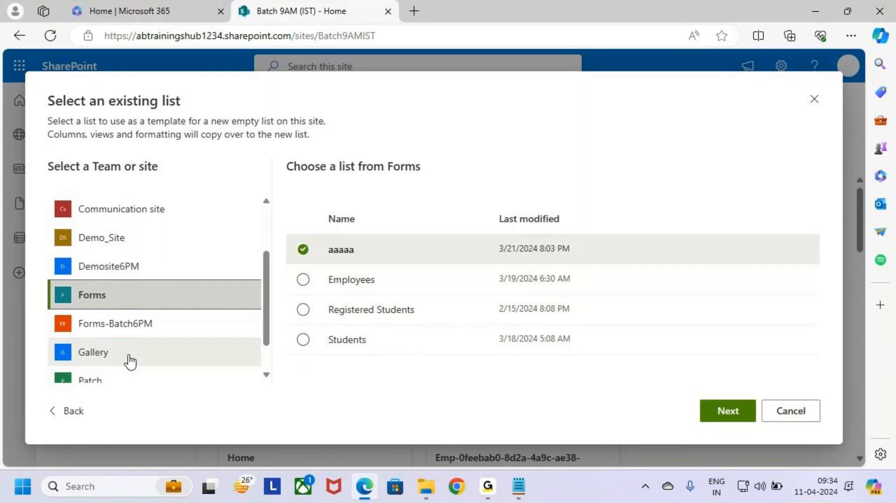
{"action": "left_click", "coordinate": [128, 361]}
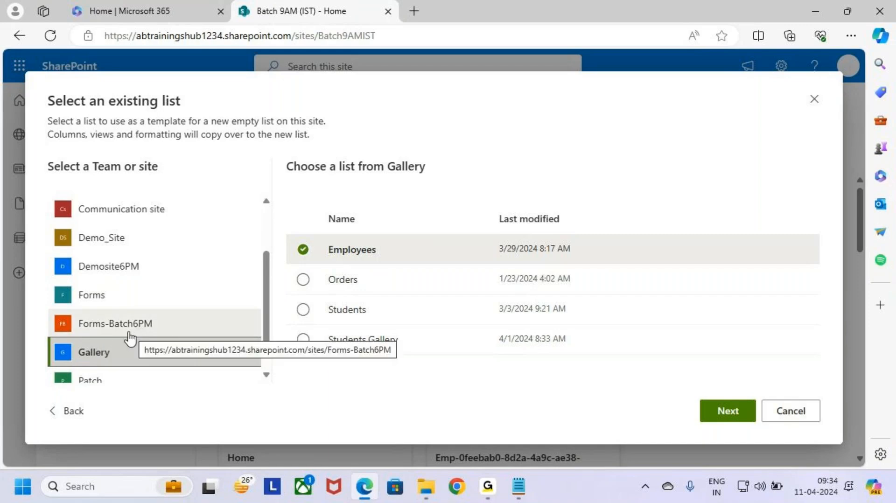
Step: Choose the Emp list from Batch 9AM (IST) as the template and continue to naming the new list
{"action": "scroll", "coordinate": [135, 336], "scroll_direction": "up", "scroll_amount": 2}
{"action": "left_click", "coordinate": [150, 211]}
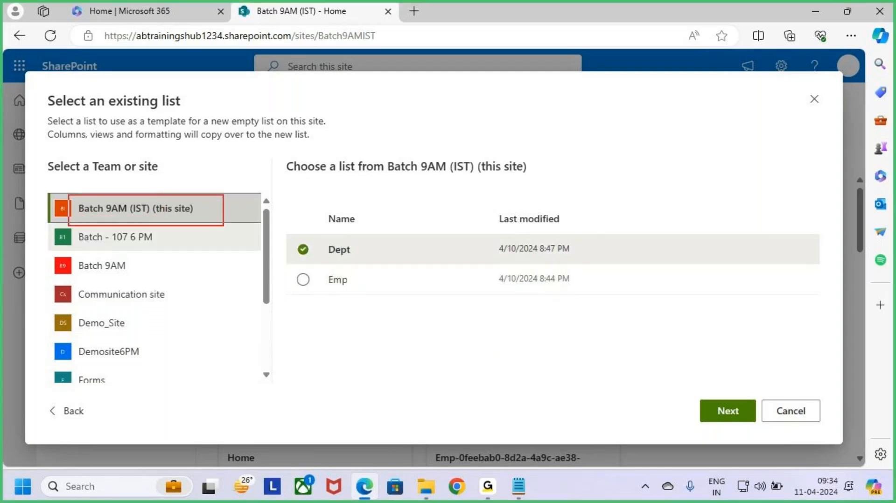
{"action": "left_click", "coordinate": [303, 281]}
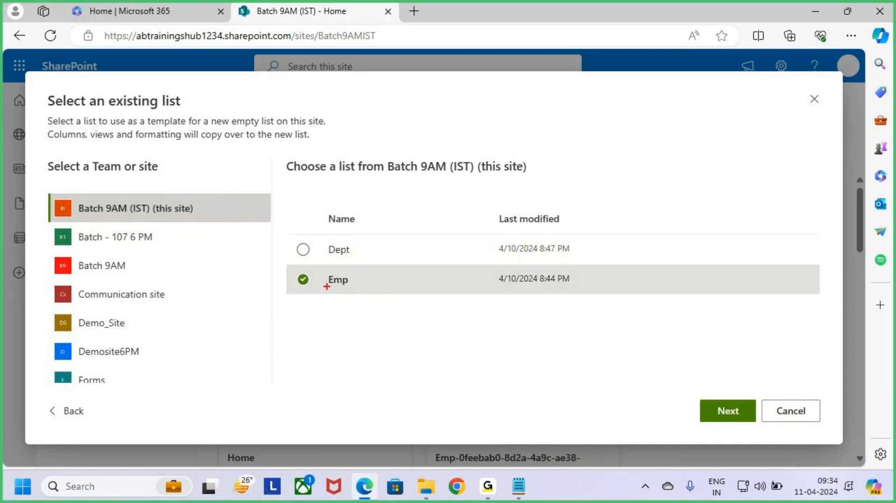
{"action": "mouse_move", "coordinate": [327, 286]}
{"action": "left_mouse_down"}
{"action": "mouse_move", "coordinate": [372, 281]}
{"action": "mouse_move", "coordinate": [358, 285]}
{"action": "mouse_move", "coordinate": [353, 266]}
{"action": "mouse_move", "coordinate": [361, 289]}
{"action": "left_mouse_up"}
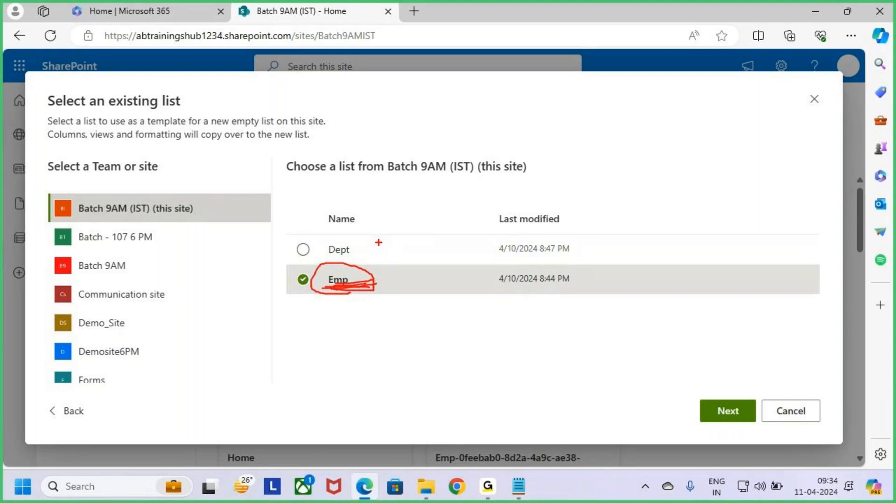
{"action": "left_click_drag", "start_coordinate": [380, 236], "coordinate": [367, 267]}
{"action": "key", "text": "Escape"}
{"action": "left_click", "coordinate": [725, 418]}
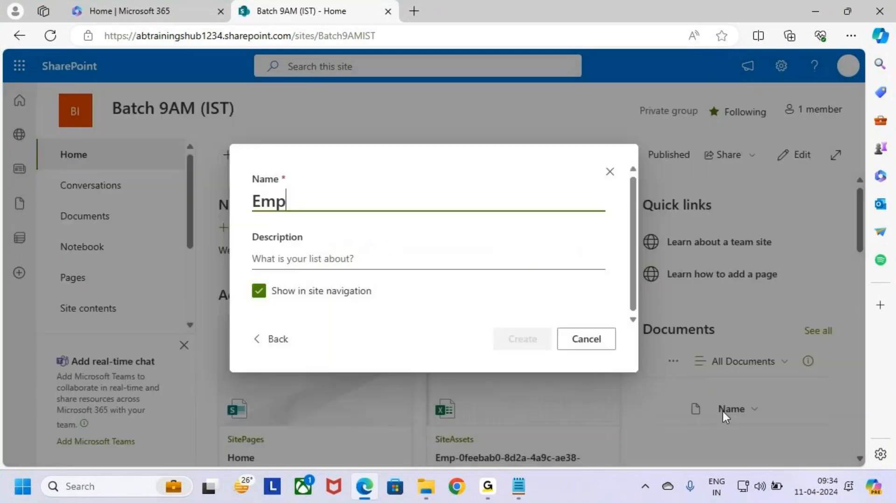
Step: Name the new list Emp1 and create it with its link shown in the site navigation
{"action": "key", "text": "ctrl+2"}
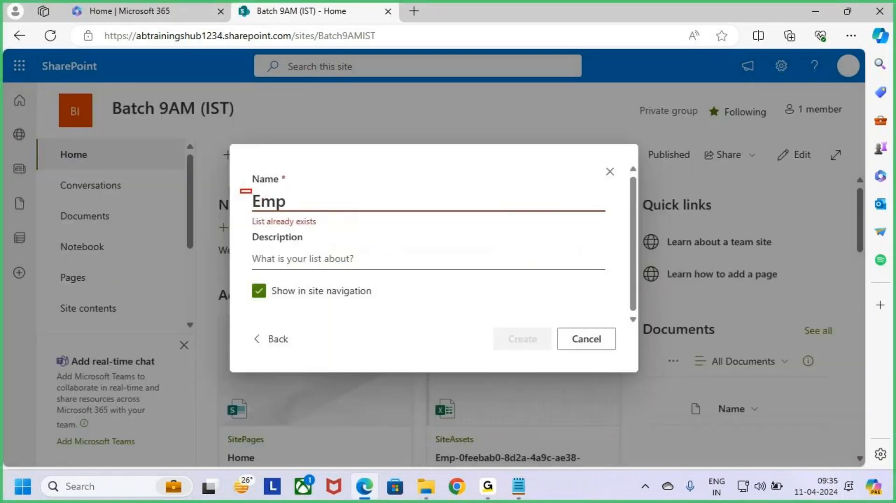
{"action": "left_click_drag", "start_coordinate": [252, 191], "coordinate": [314, 220]}
{"action": "key", "text": "Escape"}
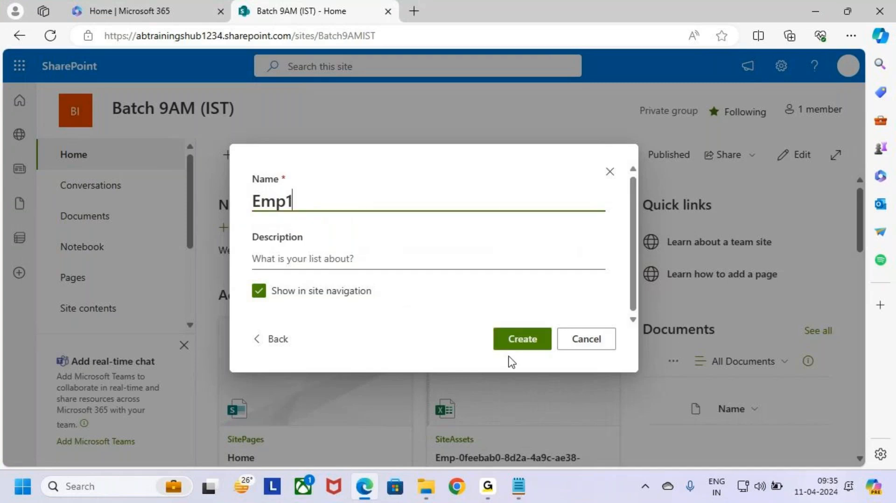
{"action": "left_click", "coordinate": [523, 340]}
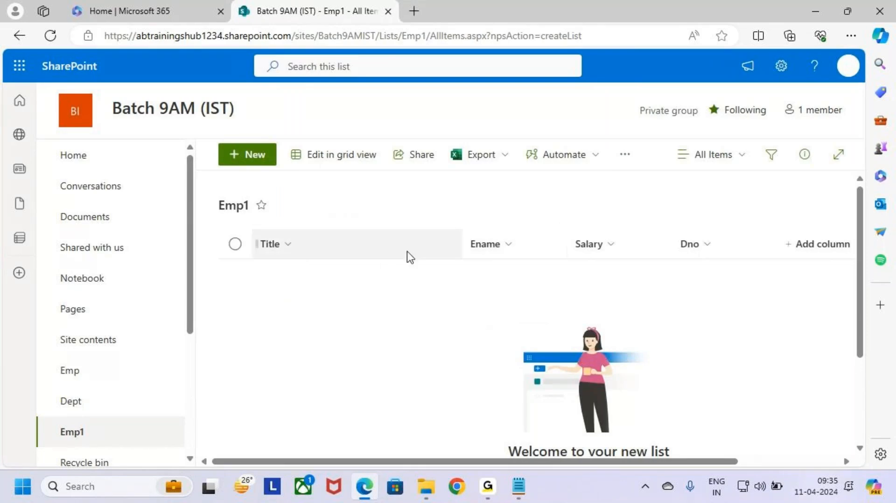
Step: Narrow the Title column of the Emp1 list and review the columns copied from the template
{"action": "left_click_drag", "start_coordinate": [463, 250], "coordinate": [326, 251]}
{"action": "key", "text": "ctrl+2"}
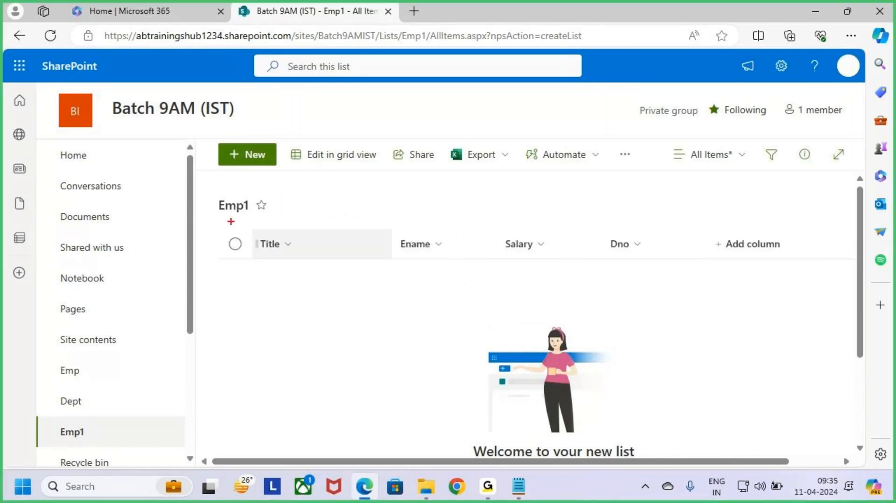
{"action": "mouse_move", "coordinate": [249, 225]}
{"action": "left_mouse_down"}
{"action": "mouse_move", "coordinate": [406, 254]}
{"action": "mouse_move", "coordinate": [651, 277]}
{"action": "mouse_move", "coordinate": [637, 274]}
{"action": "mouse_move", "coordinate": [643, 268]}
{"action": "left_mouse_up"}
{"action": "mouse_move", "coordinate": [468, 178]}
{"action": "left_mouse_down"}
{"action": "mouse_move", "coordinate": [481, 212]}
{"action": "mouse_move", "coordinate": [466, 210]}
{"action": "mouse_move", "coordinate": [507, 206]}
{"action": "mouse_move", "coordinate": [470, 250]}
{"action": "left_mouse_up"}
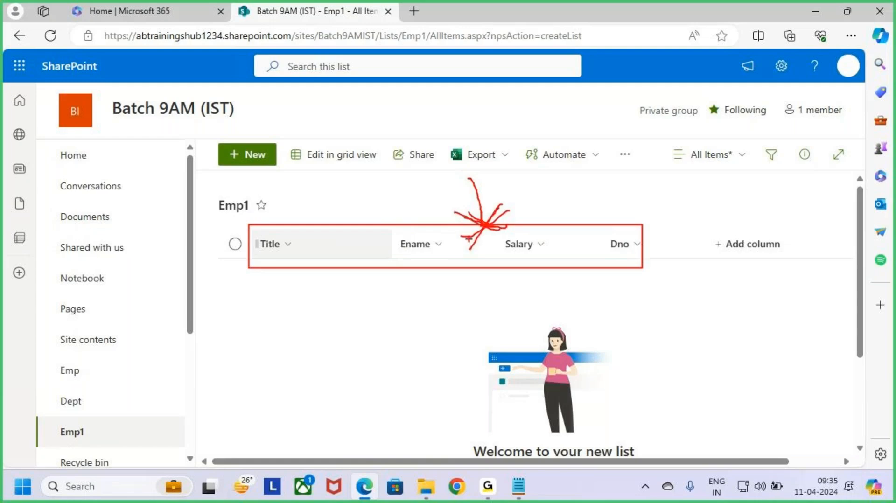
{"action": "key", "text": "Escape"}
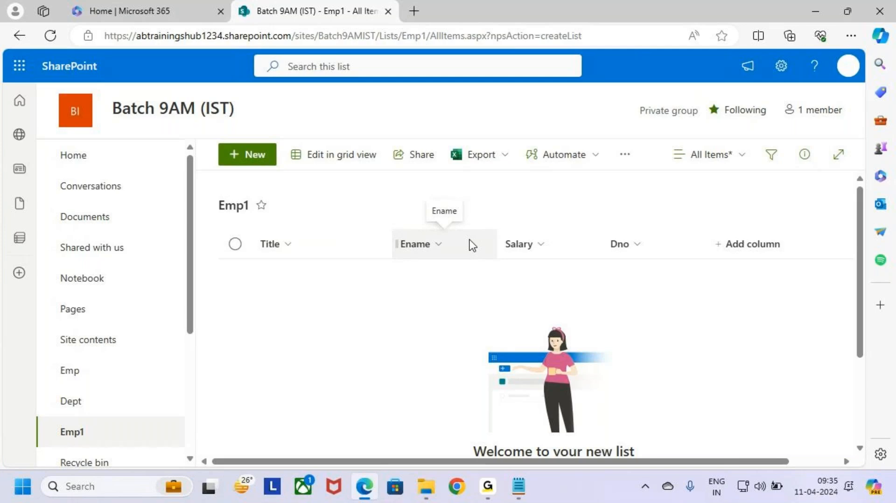
Step: Return to the site's home page, then switch to the Notepad notes and review the "3.From an Excel" entry
{"action": "left_click", "coordinate": [116, 163]}
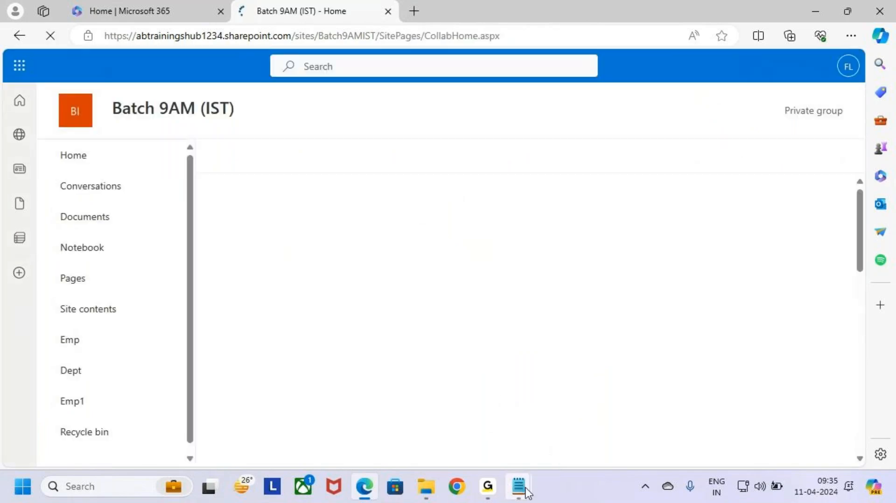
{"action": "mouse_move", "coordinate": [520, 488]}
{"action": "left_click", "coordinate": [480, 434]}
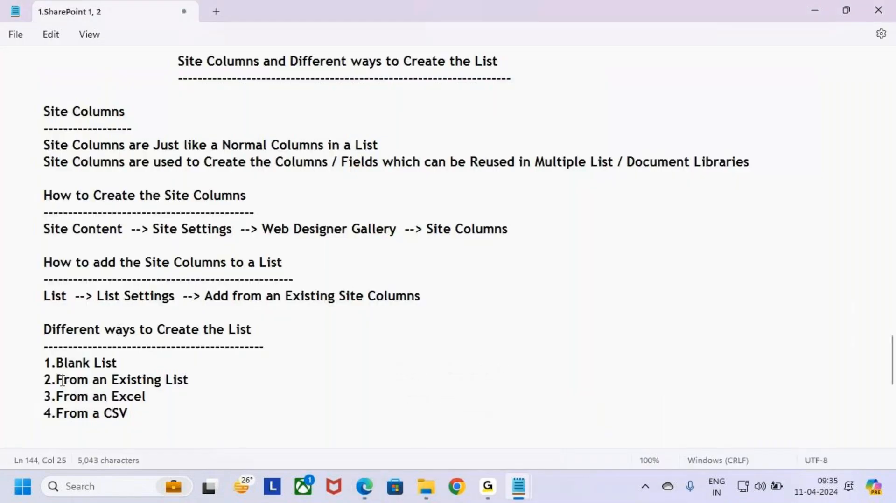
{"action": "left_click_drag", "start_coordinate": [36, 396], "coordinate": [168, 402]}
{"action": "left_click", "coordinate": [168, 401]}
{"action": "left_click_drag", "start_coordinate": [43, 396], "coordinate": [156, 400]}
{"action": "left_click", "coordinate": [180, 397]}
Step: Switch to File Explorer and open the DATA SOURCES folder under Desktop, MS Power Platform, Power Apps
{"action": "left_click", "coordinate": [436, 494]}
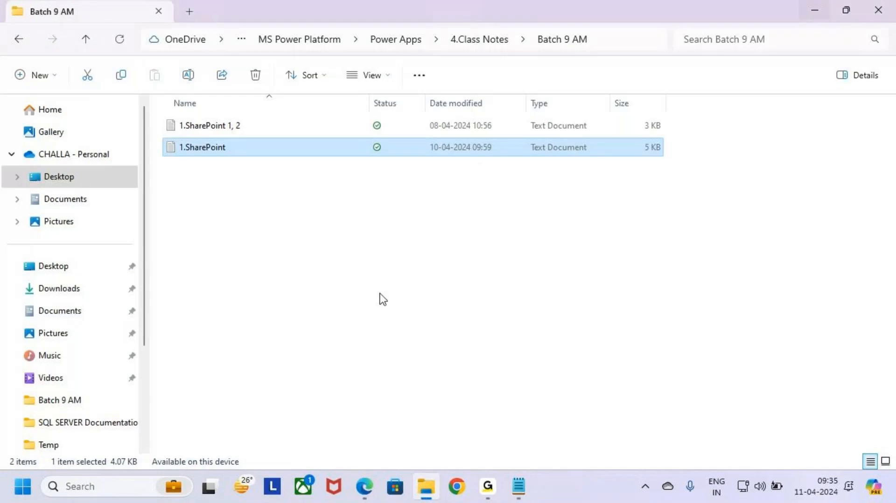
{"action": "left_click", "coordinate": [70, 177]}
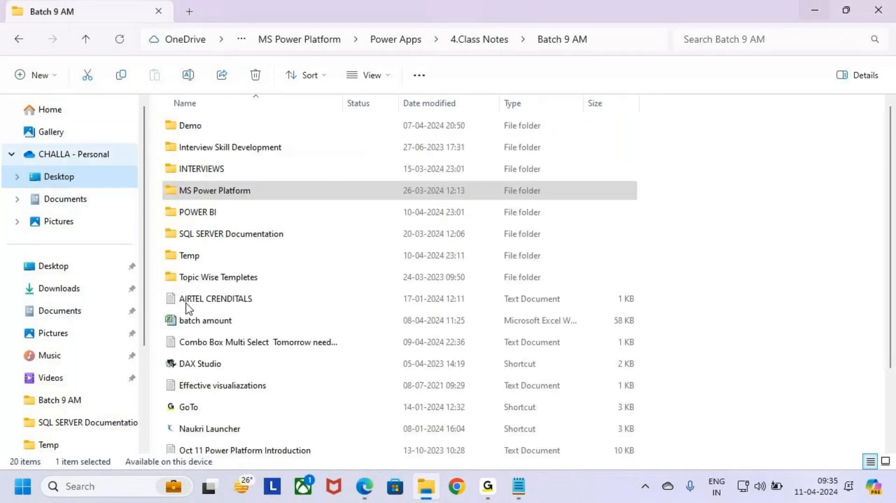
{"action": "left_click", "coordinate": [174, 175]}
{"action": "double_click", "coordinate": [183, 192]}
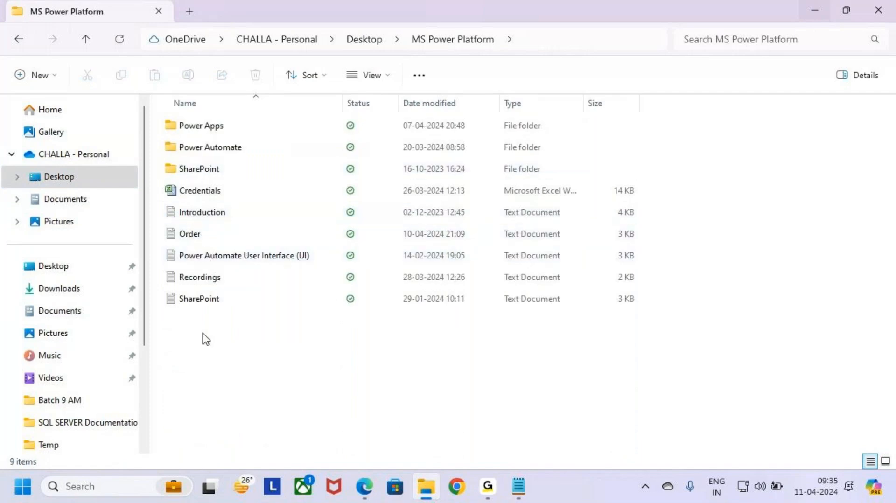
{"action": "left_click", "coordinate": [174, 130]}
{"action": "double_click", "coordinate": [172, 127]}
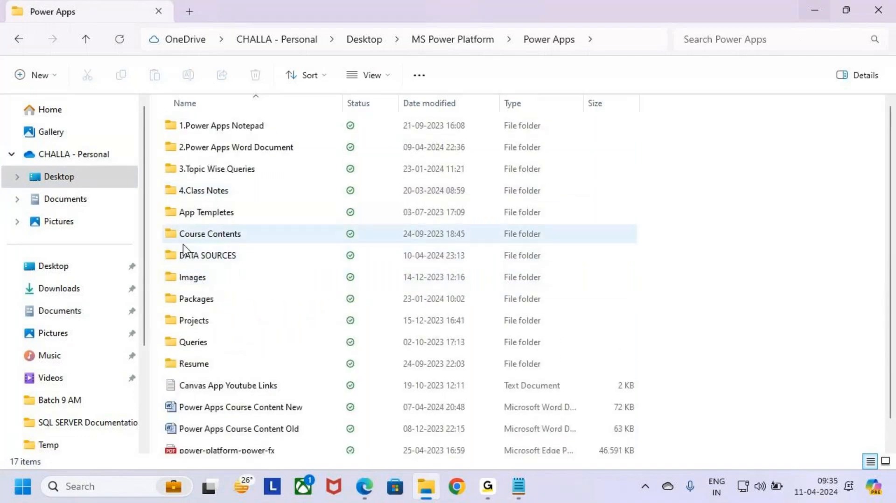
{"action": "left_click", "coordinate": [182, 247]}
{"action": "key", "text": "Return"}
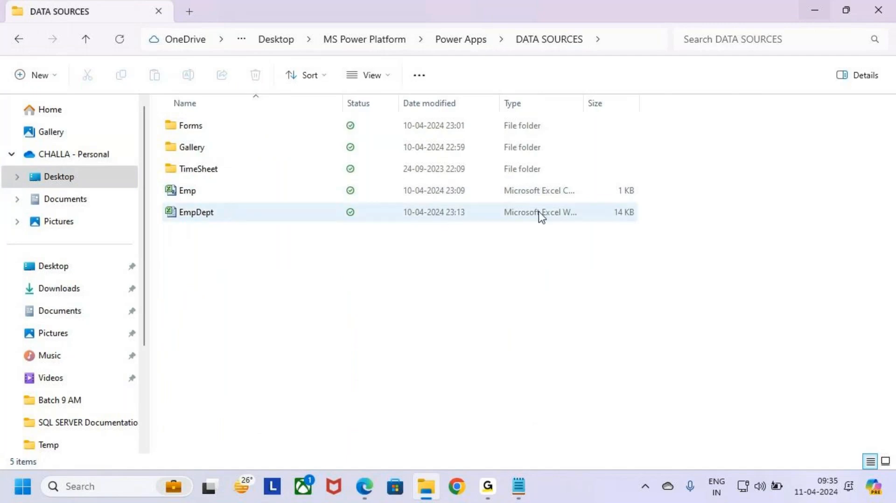
Step: Widen the Type column of the DATA SOURCES folder and check the file type of EmpDept
{"action": "left_click_drag", "start_coordinate": [584, 103], "coordinate": [657, 104]}
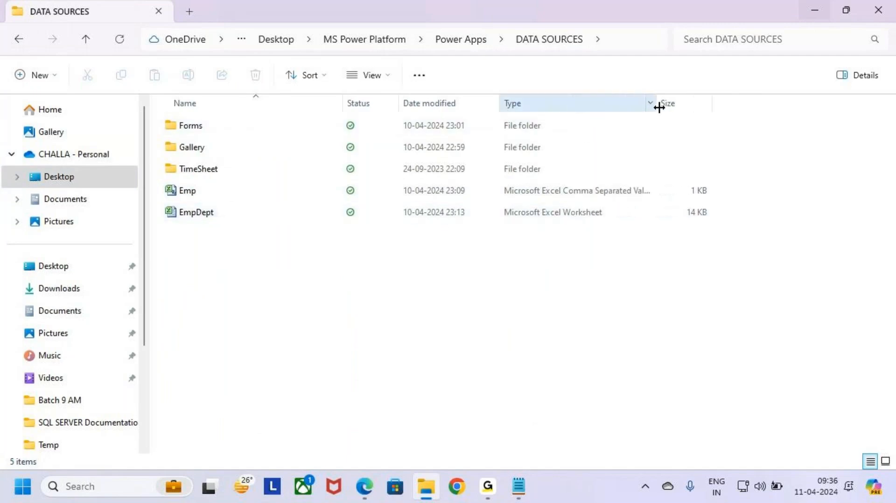
{"action": "left_click_drag", "start_coordinate": [569, 222], "coordinate": [621, 222]}
{"action": "mouse_move", "coordinate": [159, 202]}
{"action": "left_mouse_down"}
{"action": "mouse_move", "coordinate": [229, 223]}
{"action": "mouse_move", "coordinate": [263, 189]}
{"action": "left_mouse_up"}
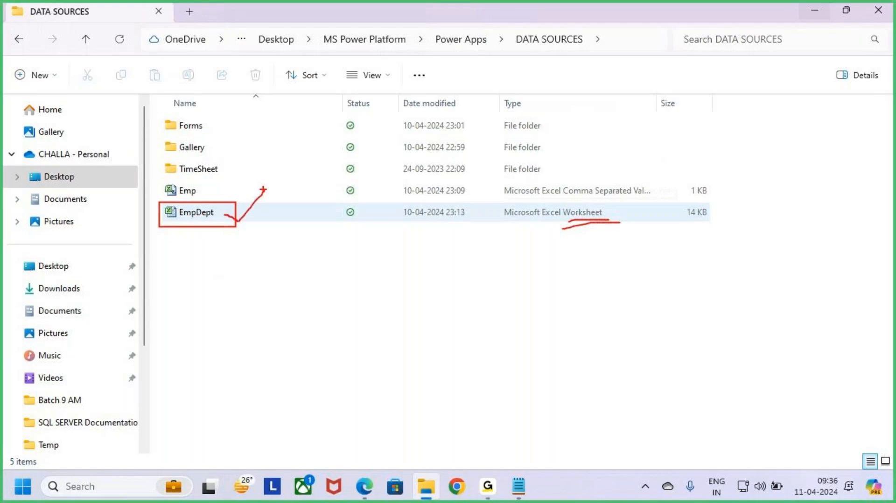
{"action": "key", "text": "Escape"}
Step: Open the EmpDept workbook, dismiss the activation wizard, and look through its Emp, Dept and Manager sheets
{"action": "double_click", "coordinate": [240, 221]}
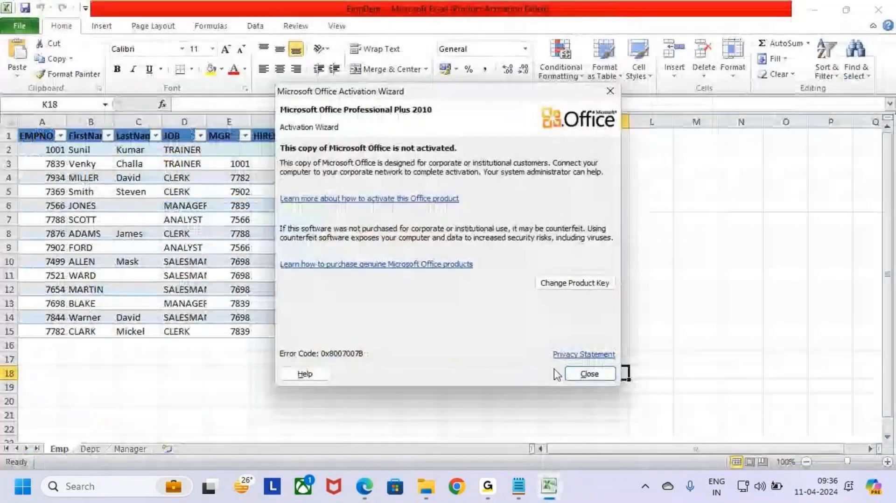
{"action": "left_click", "coordinate": [589, 375]}
{"action": "left_click", "coordinate": [210, 400]}
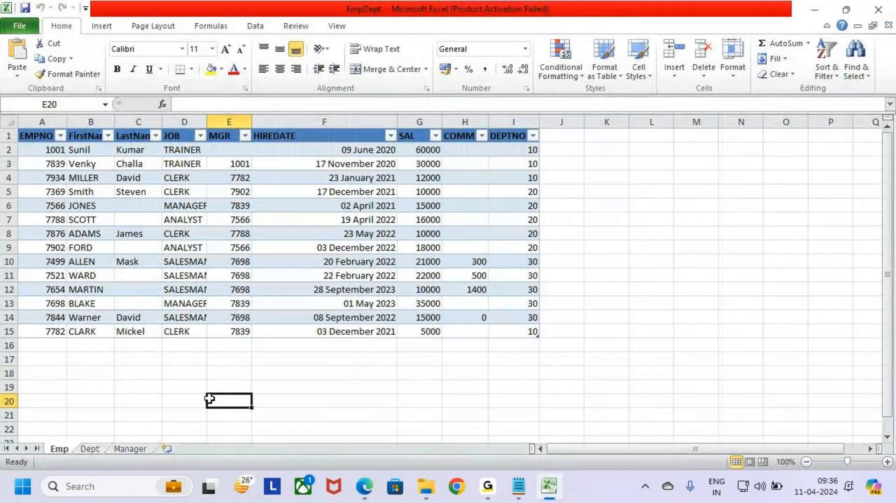
{"action": "left_click_drag", "start_coordinate": [55, 424], "coordinate": [54, 440]}
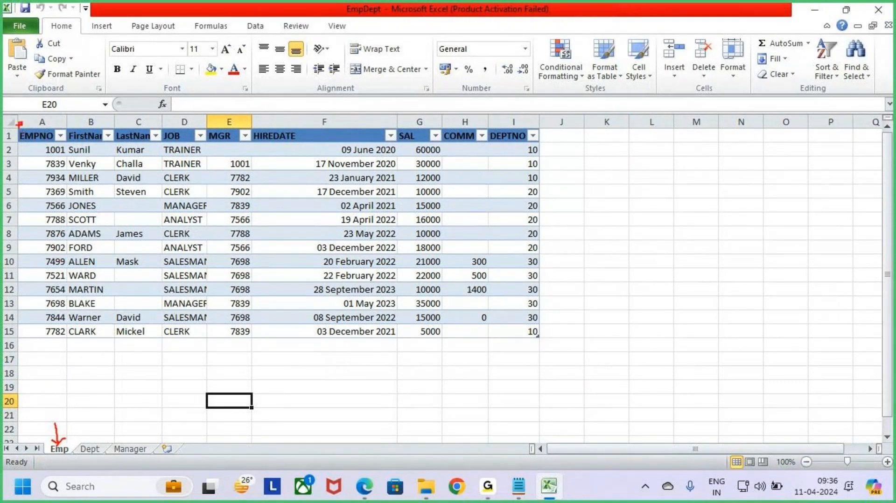
{"action": "left_click_drag", "start_coordinate": [18, 123], "coordinate": [567, 348]}
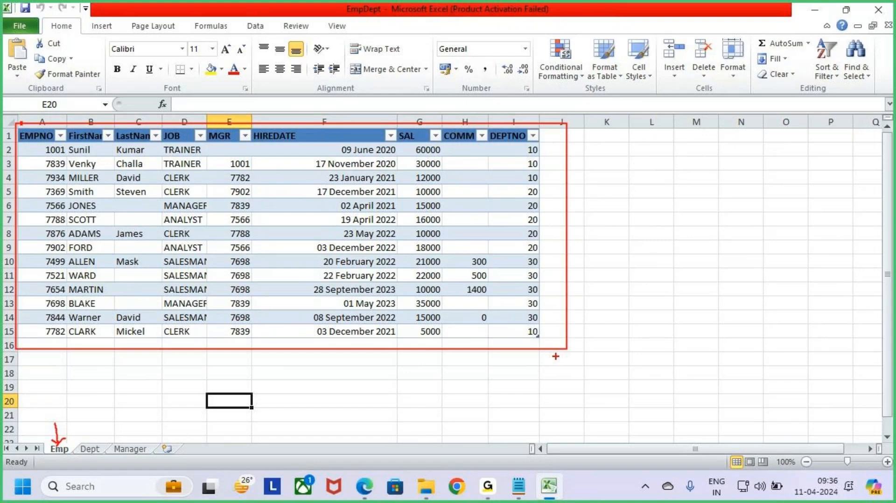
{"action": "left_click", "coordinate": [90, 449]}
{"action": "left_click", "coordinate": [131, 449]}
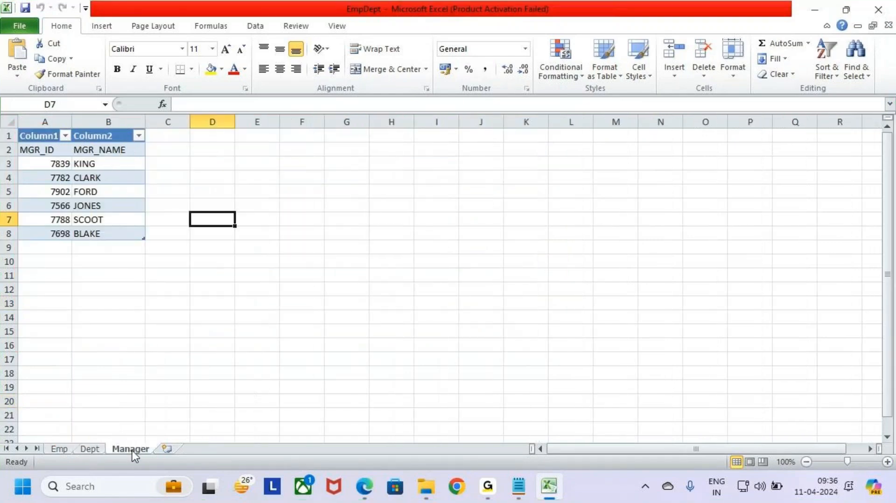
{"action": "left_click", "coordinate": [60, 449]}
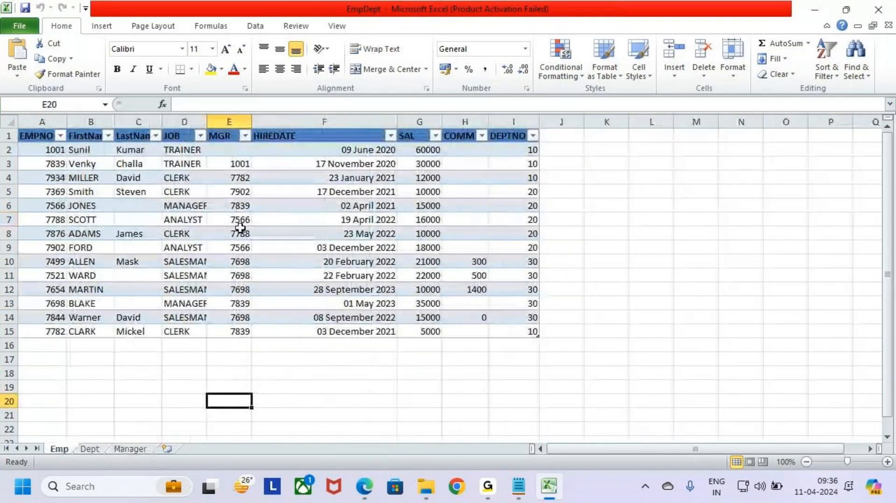
Step: Examine the employee table on the Emp sheet, then close the EmpDept workbook
{"action": "key", "text": "ctrl+2"}
{"action": "mouse_move", "coordinate": [12, 129]}
{"action": "left_mouse_down"}
{"action": "mouse_move", "coordinate": [310, 196]}
{"action": "mouse_move", "coordinate": [494, 277]}
{"action": "mouse_move", "coordinate": [548, 341]}
{"action": "left_mouse_up"}
{"action": "left_click_drag", "start_coordinate": [542, 275], "coordinate": [597, 273]}
{"action": "mouse_move", "coordinate": [587, 251]}
{"action": "left_mouse_down"}
{"action": "mouse_move", "coordinate": [610, 270]}
{"action": "mouse_move", "coordinate": [585, 320]}
{"action": "left_mouse_up"}
{"action": "key", "text": "Escape"}
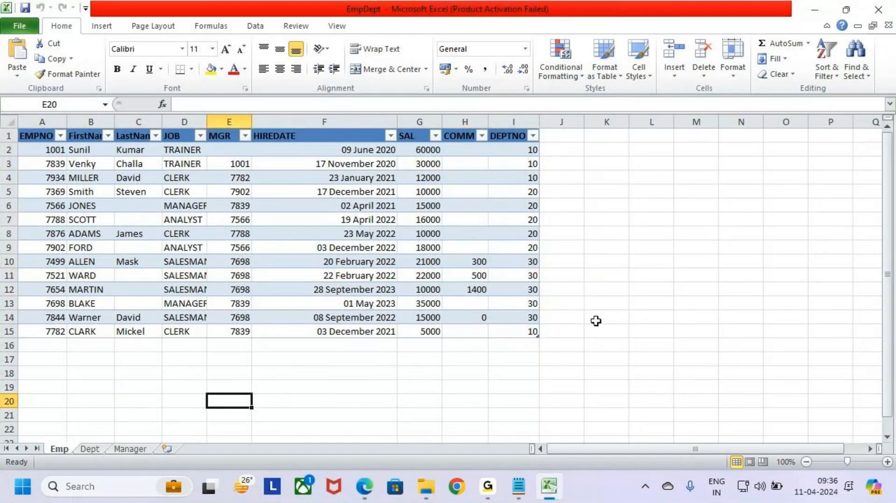
{"action": "left_click", "coordinate": [879, 9]}
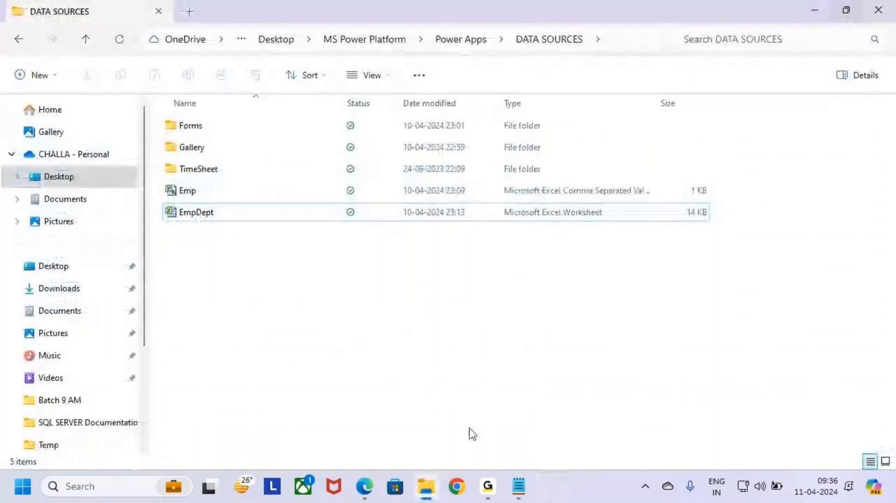
Step: Switch back to the Batch 9AM (IST) site in Edge and start creating a new list from Excel
{"action": "left_click", "coordinate": [369, 495]}
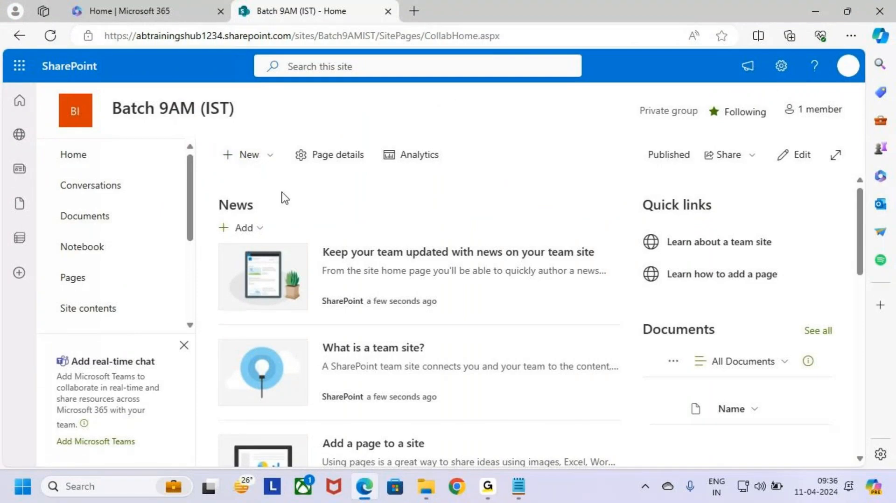
{"action": "left_click", "coordinate": [260, 159]}
{"action": "left_click", "coordinate": [262, 183]}
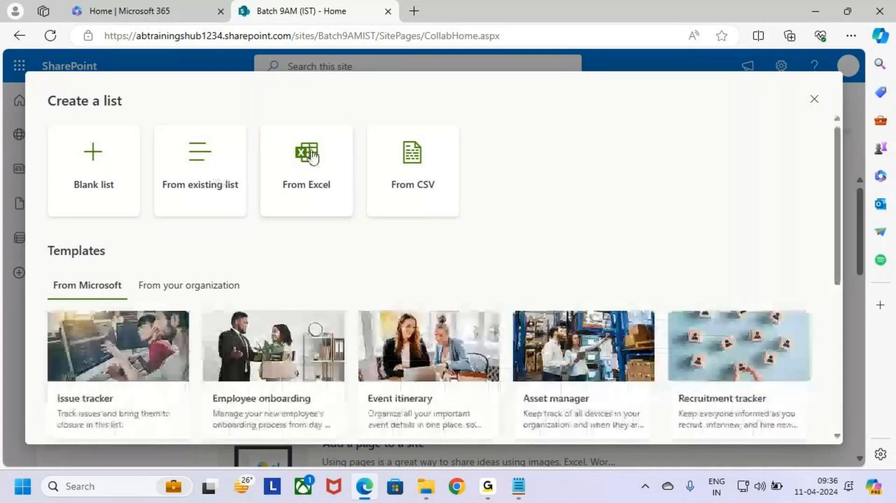
{"action": "key", "text": "ctrl+2"}
{"action": "mouse_move", "coordinate": [262, 123]}
{"action": "left_mouse_down"}
{"action": "mouse_move", "coordinate": [305, 192]}
{"action": "mouse_move", "coordinate": [351, 214]}
{"action": "left_mouse_up"}
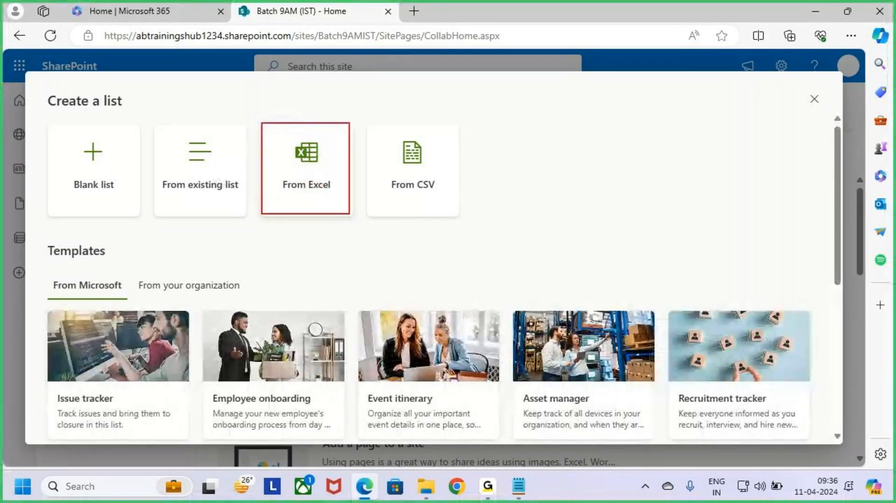
{"action": "left_click_drag", "start_coordinate": [308, 178], "coordinate": [343, 125]}
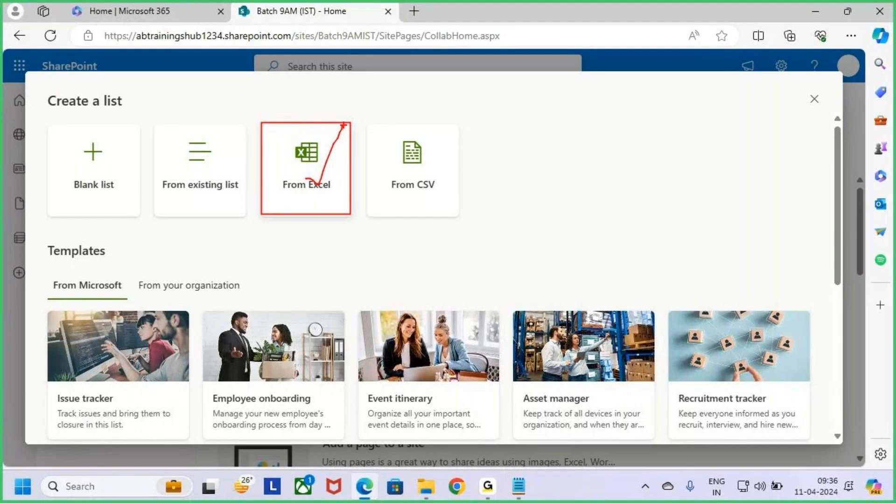
{"action": "key", "text": "Escape"}
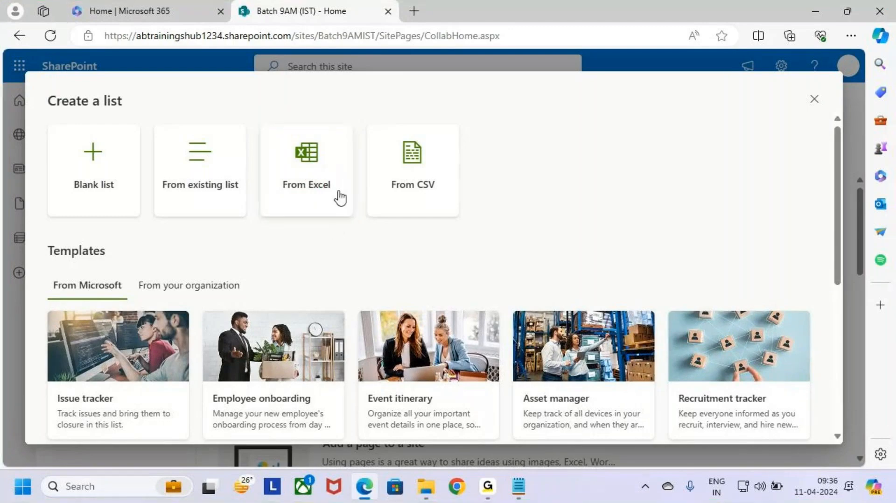
{"action": "left_click", "coordinate": [316, 180]}
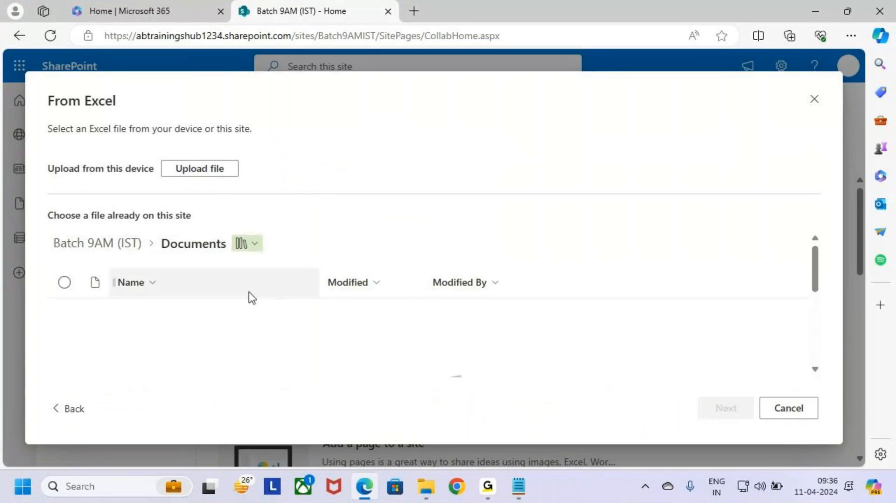
Step: Choose to upload the Excel file for the new list from this device
{"action": "key", "text": "ctrl+2"}
{"action": "mouse_move", "coordinate": [158, 154]}
{"action": "left_mouse_down"}
{"action": "mouse_move", "coordinate": [239, 183]}
{"action": "mouse_move", "coordinate": [263, 131]}
{"action": "left_mouse_up"}
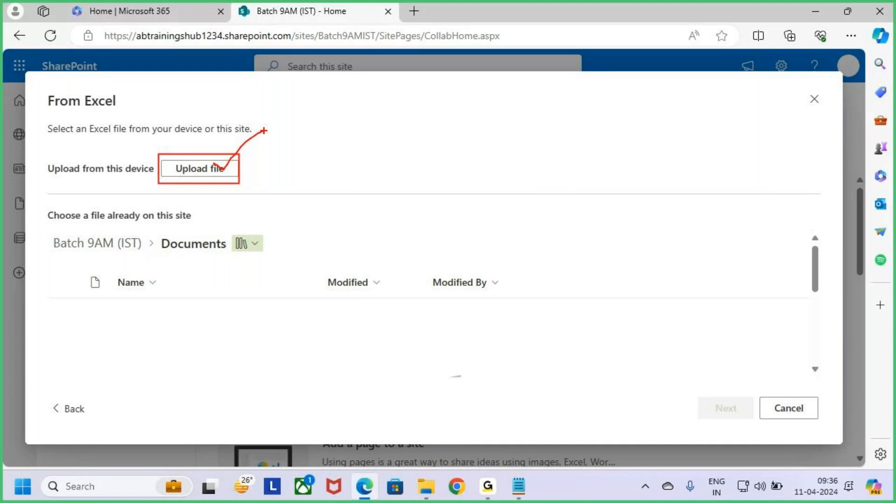
{"action": "key", "text": "e"}
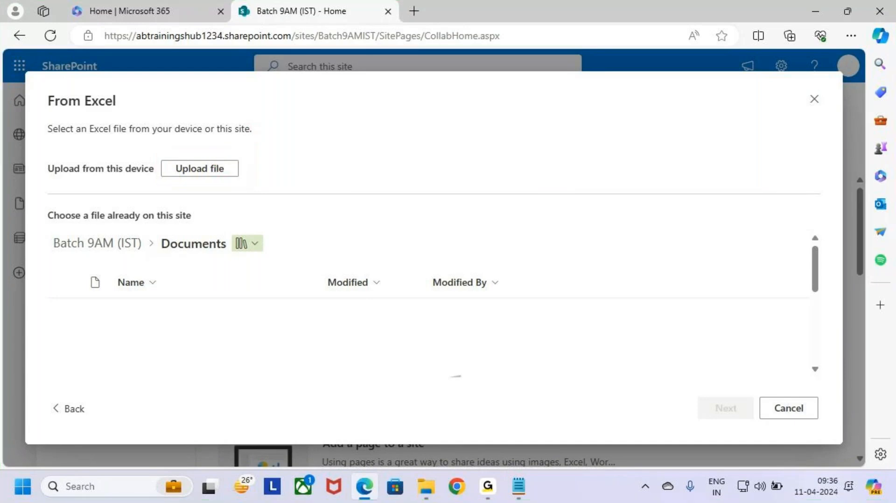
{"action": "left_click", "coordinate": [215, 172]}
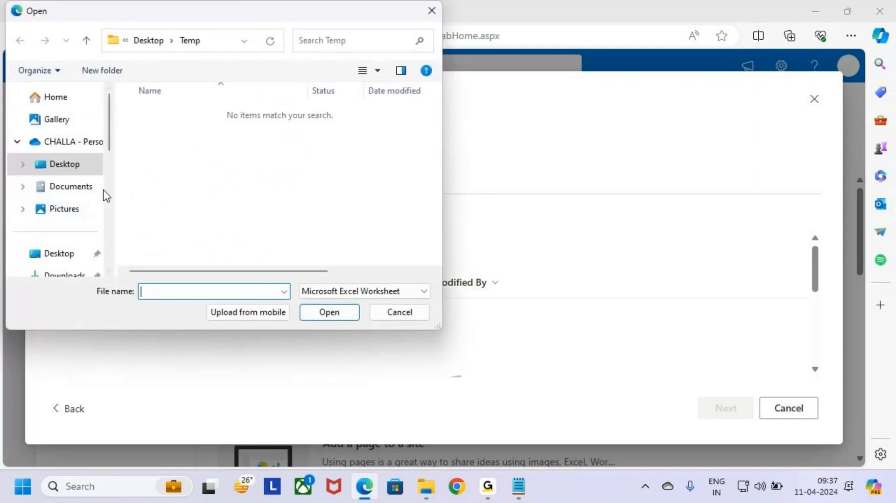
Step: Browse to the DATA SOURCES folder under Desktop, MS Power Platform, Power Apps in the Open dialog
{"action": "left_click", "coordinate": [71, 168]}
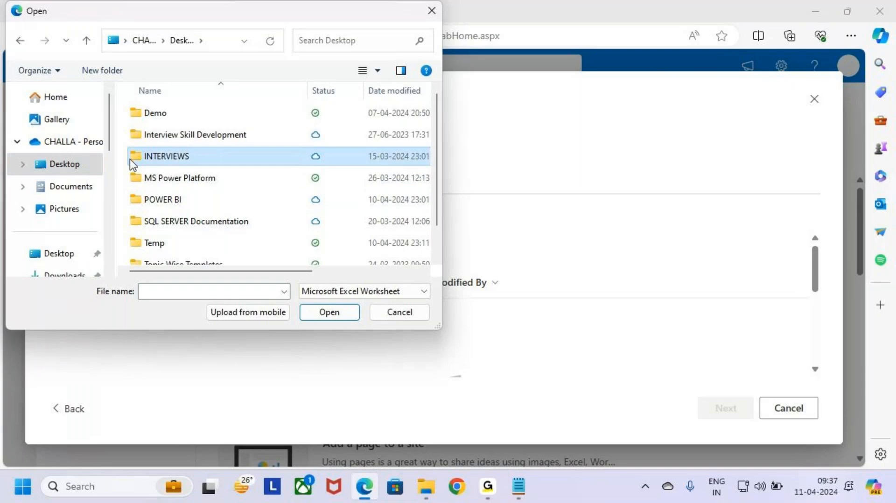
{"action": "left_click", "coordinate": [154, 179]}
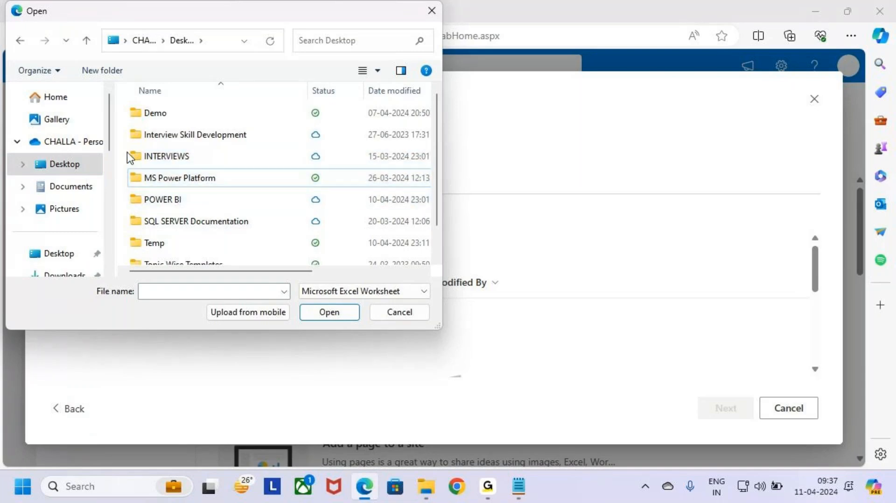
{"action": "left_click", "coordinate": [154, 200]}
{"action": "left_click", "coordinate": [136, 161]}
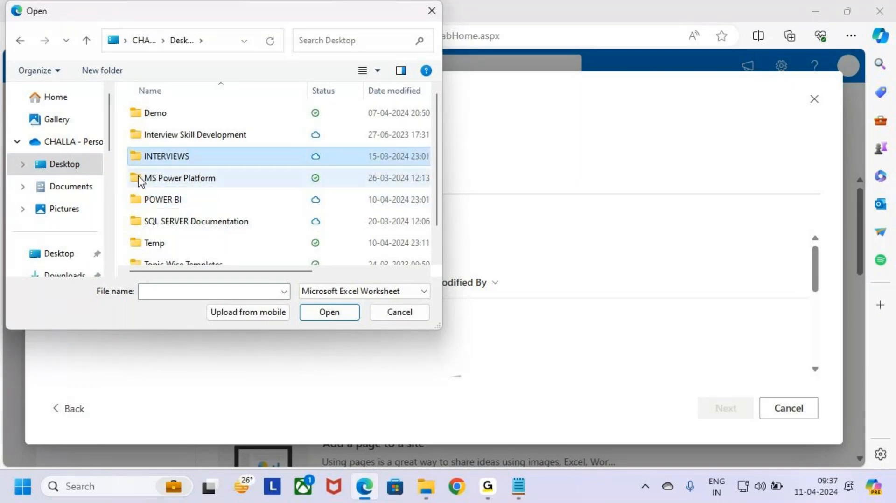
{"action": "left_click", "coordinate": [137, 176]}
{"action": "left_click", "coordinate": [133, 162]}
{"action": "left_click", "coordinate": [184, 202]}
{"action": "left_click", "coordinate": [157, 176]}
{"action": "left_click", "coordinate": [135, 160]}
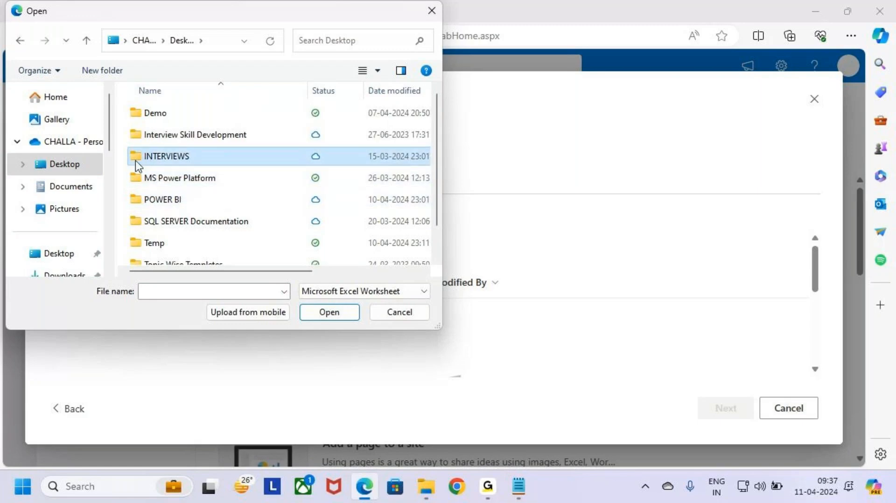
{"action": "key", "text": "Down"}
{"action": "key", "text": "Return"}
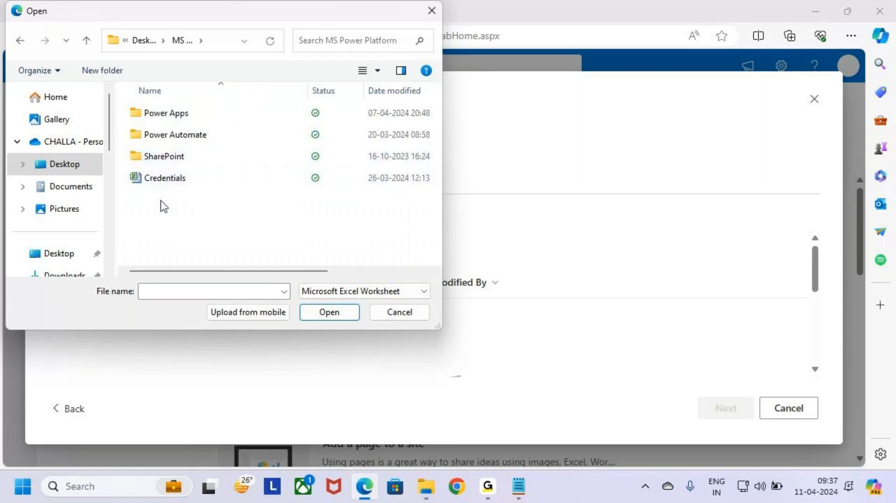
{"action": "double_click", "coordinate": [132, 115]}
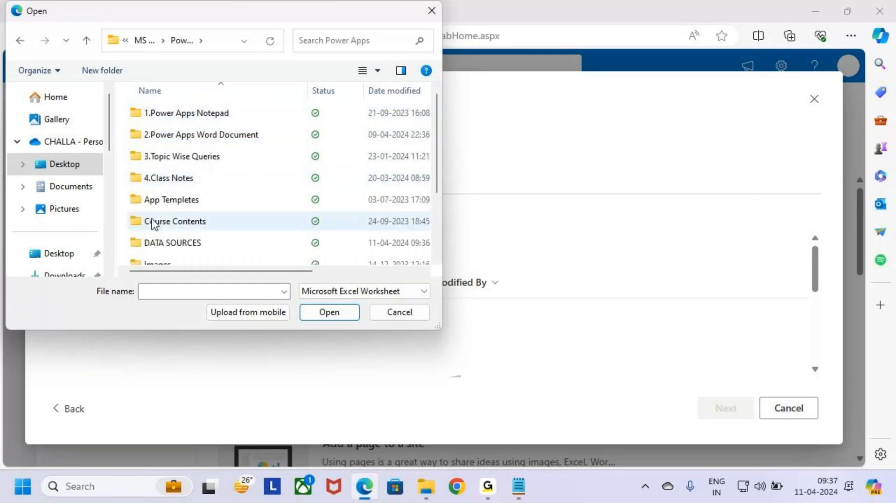
{"action": "double_click", "coordinate": [184, 243]}
Step: Select the EmpDept workbook and upload it as the source of the new list
{"action": "key", "text": "ctrl+2"}
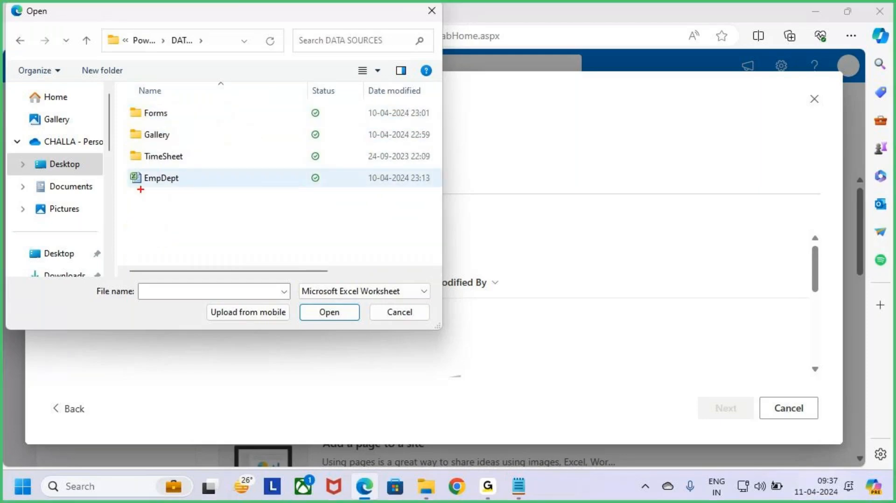
{"action": "mouse_move", "coordinate": [122, 166]}
{"action": "left_mouse_down"}
{"action": "mouse_move", "coordinate": [198, 189]}
{"action": "mouse_move", "coordinate": [227, 134]}
{"action": "left_mouse_up"}
{"action": "key", "text": "Escape"}
{"action": "left_click", "coordinate": [212, 177]}
{"action": "left_click", "coordinate": [344, 313]}
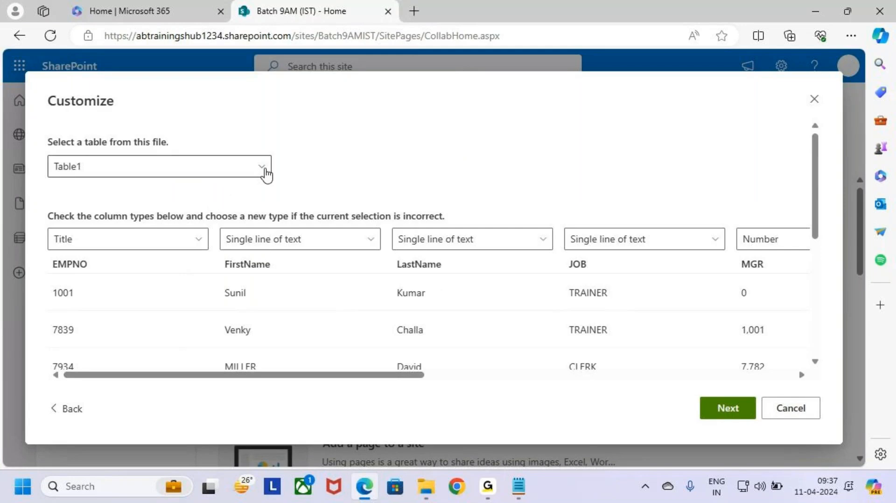
Step: Mark the EMPNO column's type setting, check its available types and keep Title selected
{"action": "key", "text": "ctrl+2"}
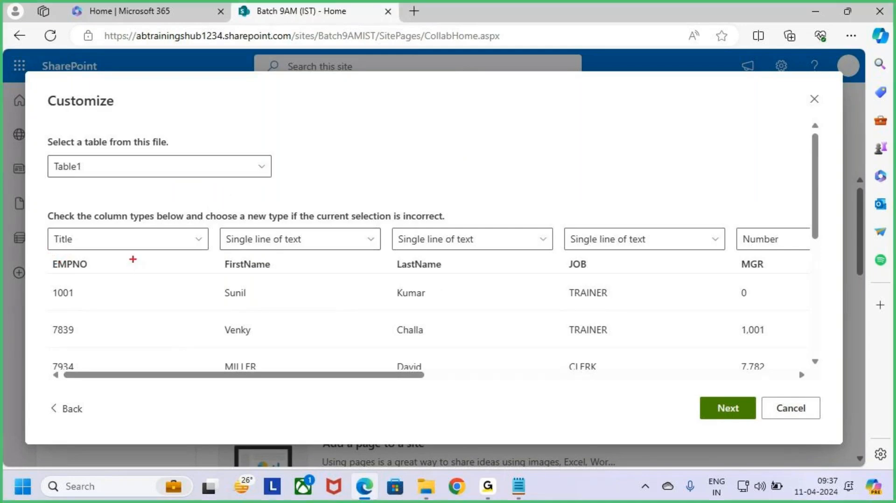
{"action": "mouse_move", "coordinate": [43, 225]}
{"action": "left_mouse_down"}
{"action": "mouse_move", "coordinate": [105, 246]}
{"action": "mouse_move", "coordinate": [201, 248]}
{"action": "left_mouse_up"}
{"action": "key", "text": "Escape"}
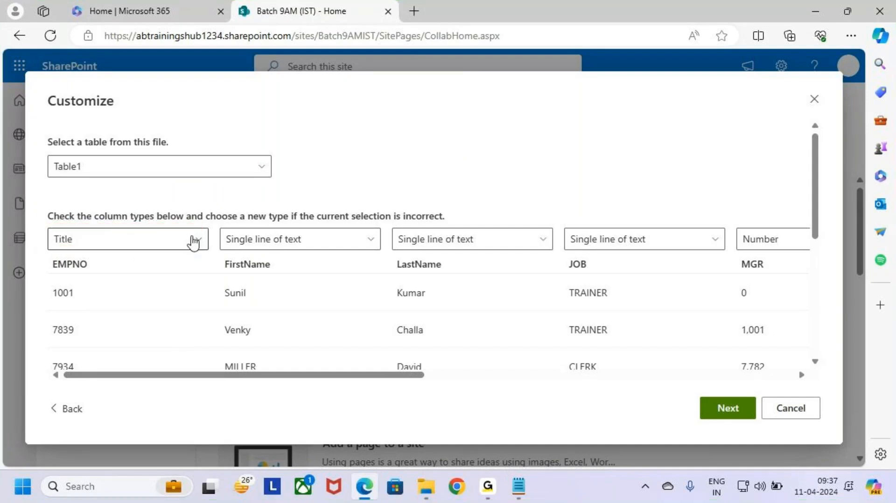
{"action": "left_click", "coordinate": [190, 240]}
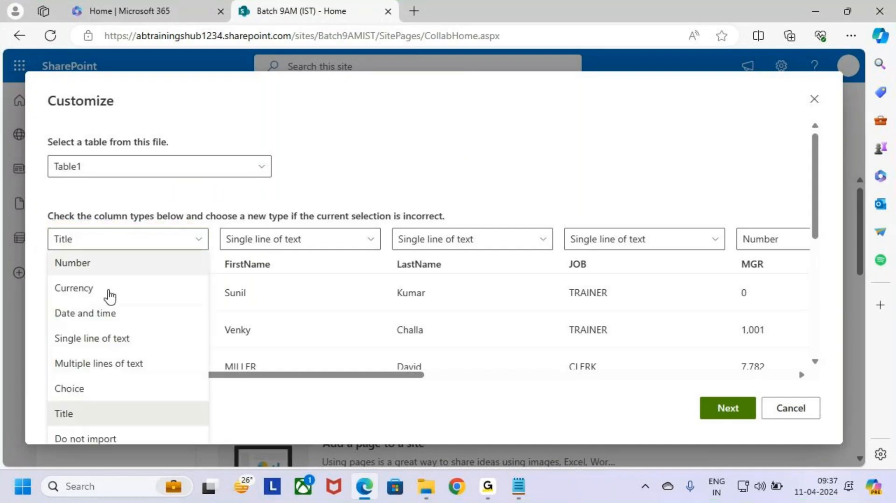
{"action": "left_click", "coordinate": [90, 423]}
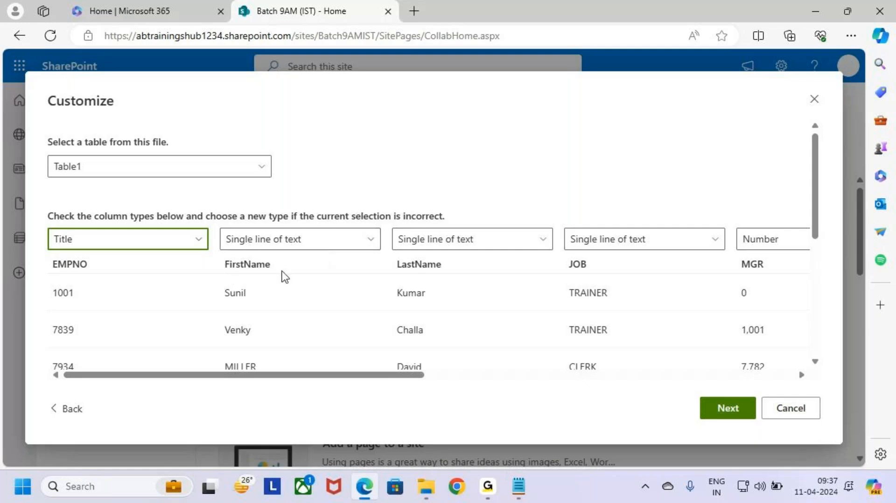
Step: Mark the EMPNO, FirstName and LastName columns and examine the types available for LastName
{"action": "mouse_move", "coordinate": [42, 256]}
{"action": "left_mouse_down"}
{"action": "mouse_move", "coordinate": [213, 281]}
{"action": "mouse_move", "coordinate": [296, 280]}
{"action": "left_mouse_up"}
{"action": "left_click_drag", "start_coordinate": [383, 252], "coordinate": [460, 278]}
{"action": "left_click_drag", "start_coordinate": [419, 246], "coordinate": [457, 198]}
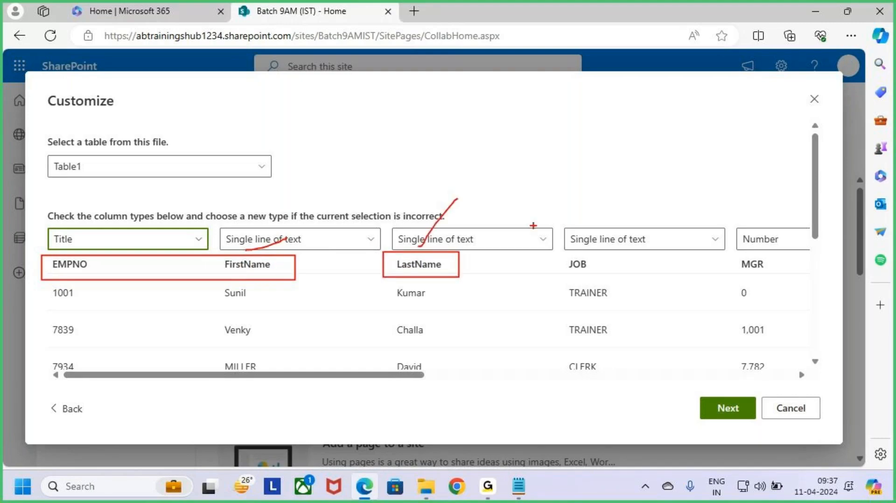
{"action": "key", "text": "Escape"}
{"action": "left_click", "coordinate": [532, 240]}
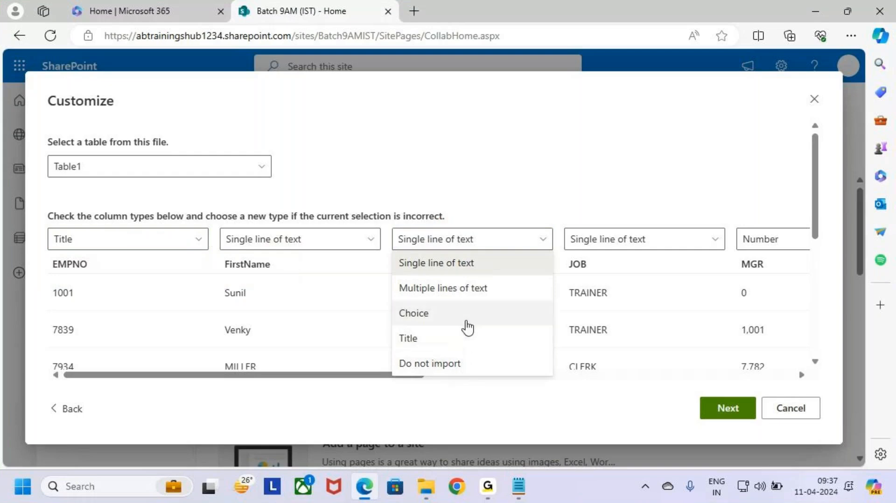
{"action": "left_click", "coordinate": [529, 192]}
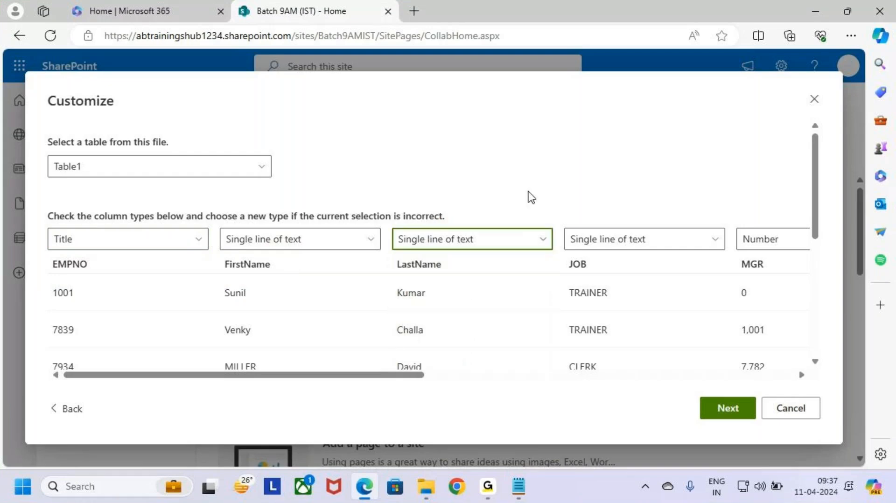
Step: Set the MGR column's type to Single line of text
{"action": "left_click", "coordinate": [671, 248]}
{"action": "left_click", "coordinate": [774, 247]}
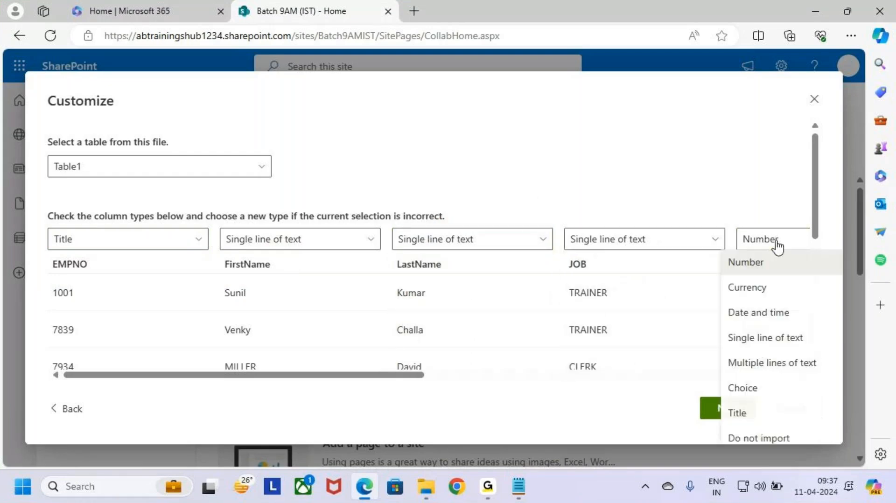
{"action": "left_click", "coordinate": [781, 265]}
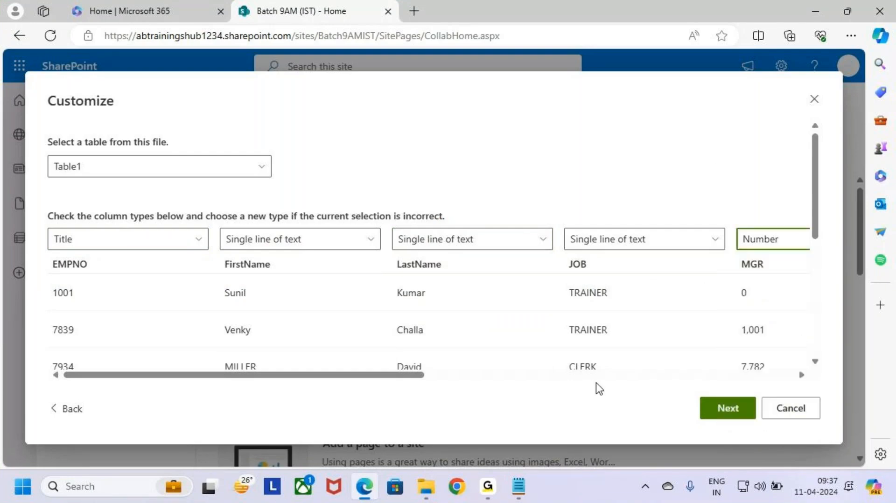
{"action": "left_click_drag", "start_coordinate": [415, 380], "coordinate": [562, 390]}
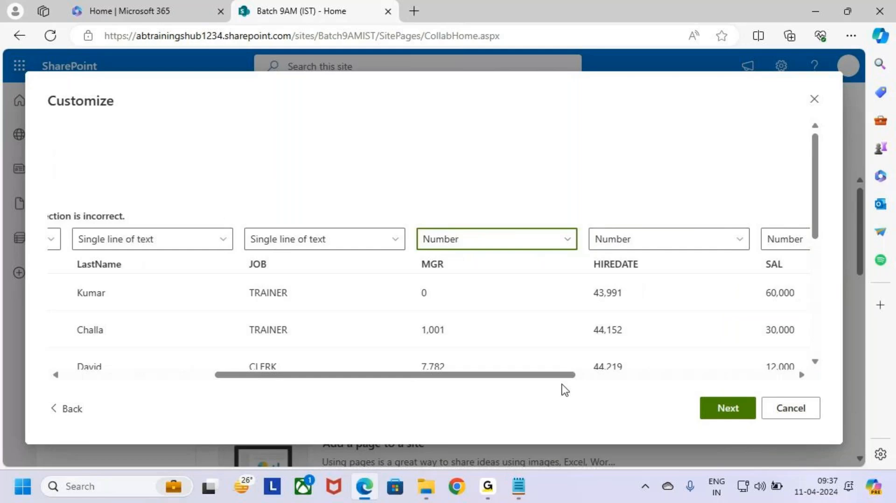
{"action": "left_click", "coordinate": [520, 248]}
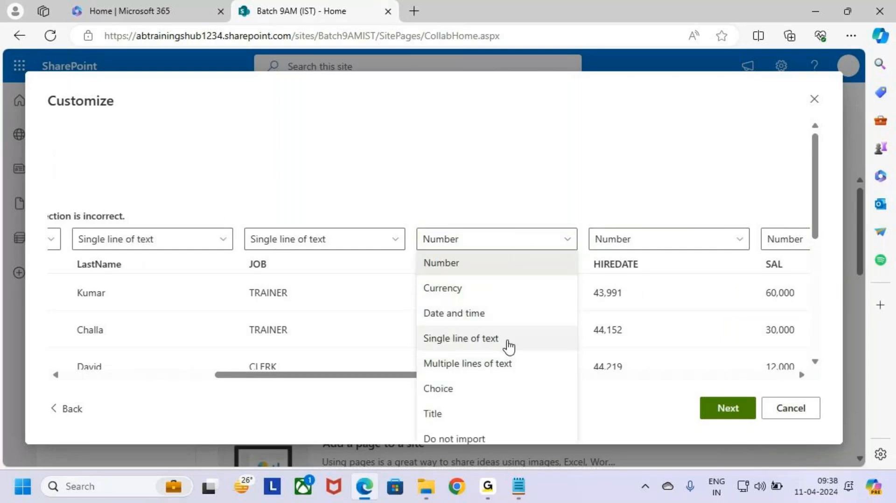
{"action": "left_click", "coordinate": [509, 345]}
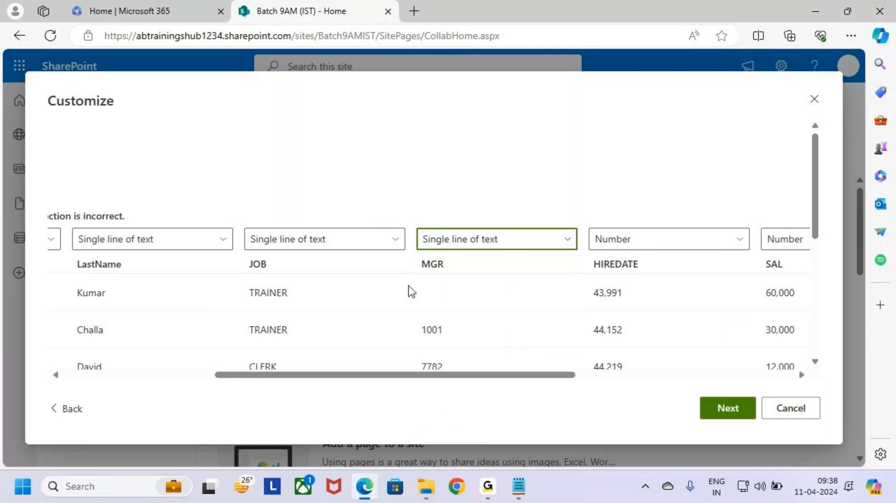
Step: Set the HIREDATE column's type to Date and time, marking the column name and the type options
{"action": "left_click_drag", "start_coordinate": [556, 383], "coordinate": [630, 385]}
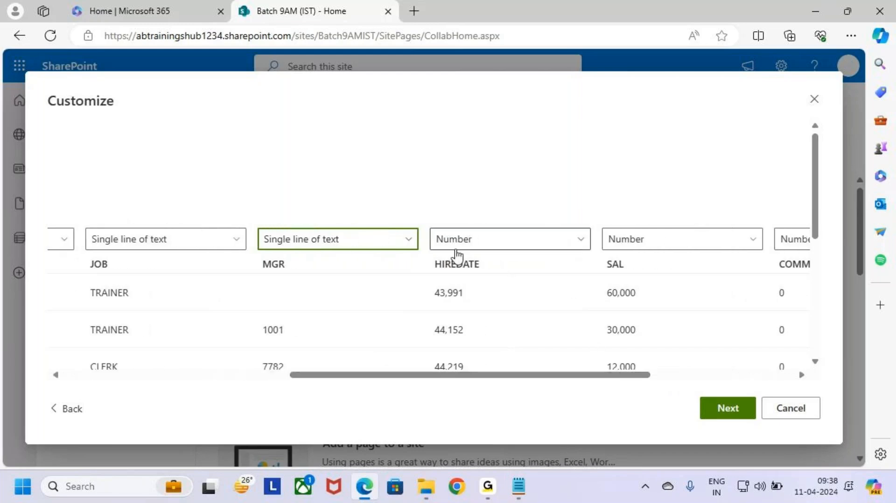
{"action": "key", "text": "ctrl+2"}
{"action": "left_click_drag", "start_coordinate": [435, 273], "coordinate": [495, 269]}
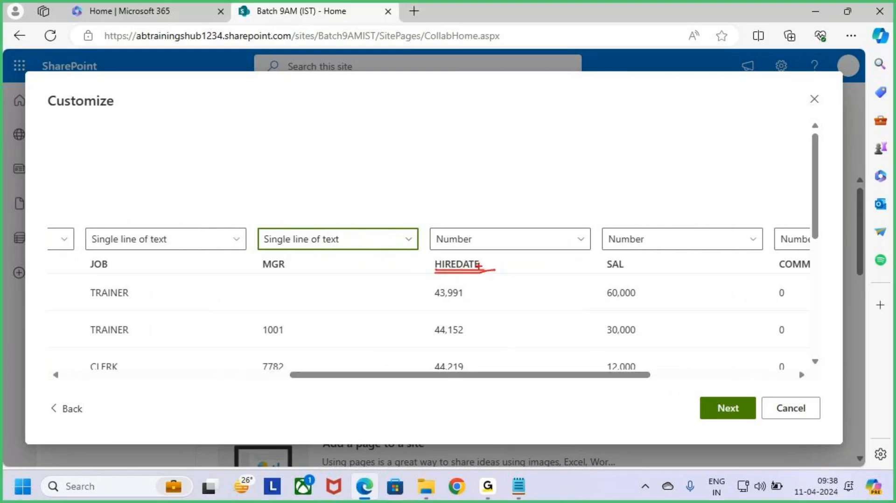
{"action": "key", "text": "Escape"}
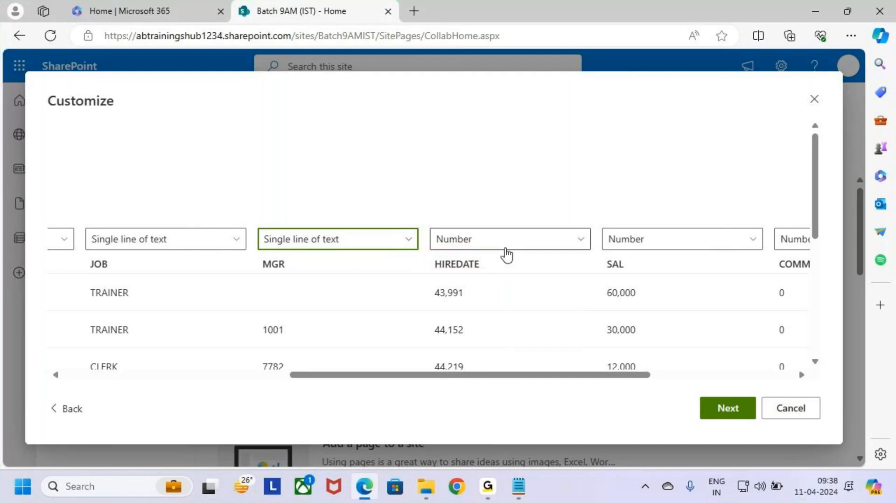
{"action": "left_click", "coordinate": [553, 243]}
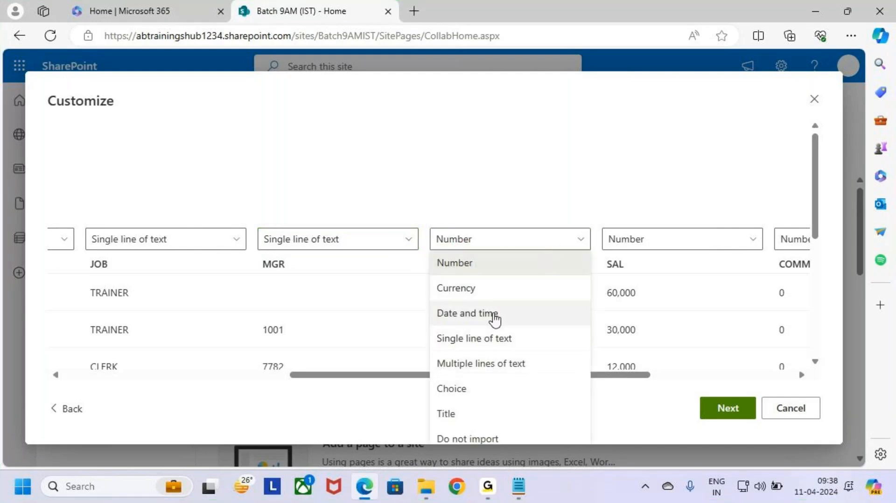
{"action": "key", "text": "ctrl+2"}
{"action": "left_click_drag", "start_coordinate": [415, 301], "coordinate": [523, 331]}
{"action": "key", "text": "Escape"}
{"action": "left_click", "coordinate": [512, 319]}
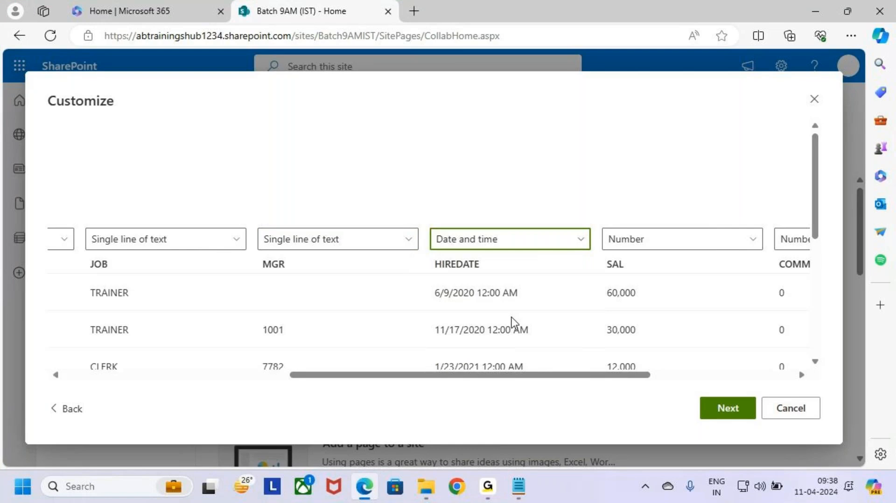
Step: Set the SAL column's type to Currency
{"action": "scroll", "coordinate": [610, 380], "scroll_direction": "right", "scroll_amount": 3}
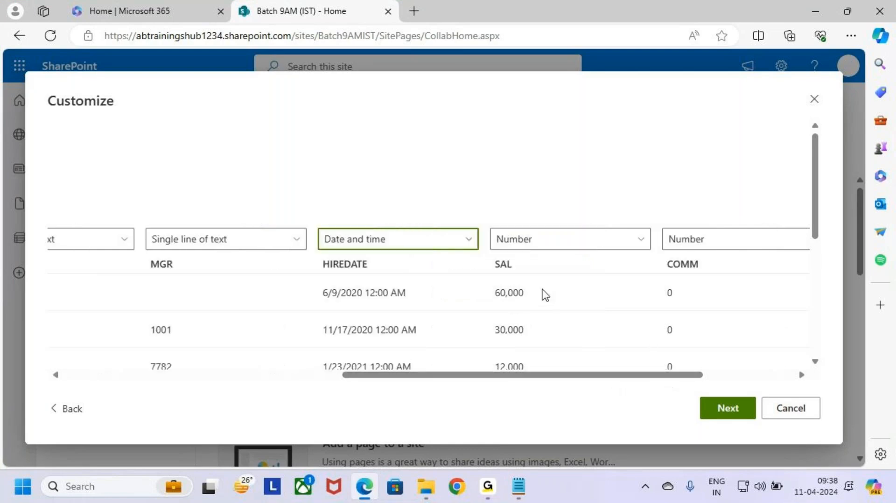
{"action": "left_click", "coordinate": [576, 245]}
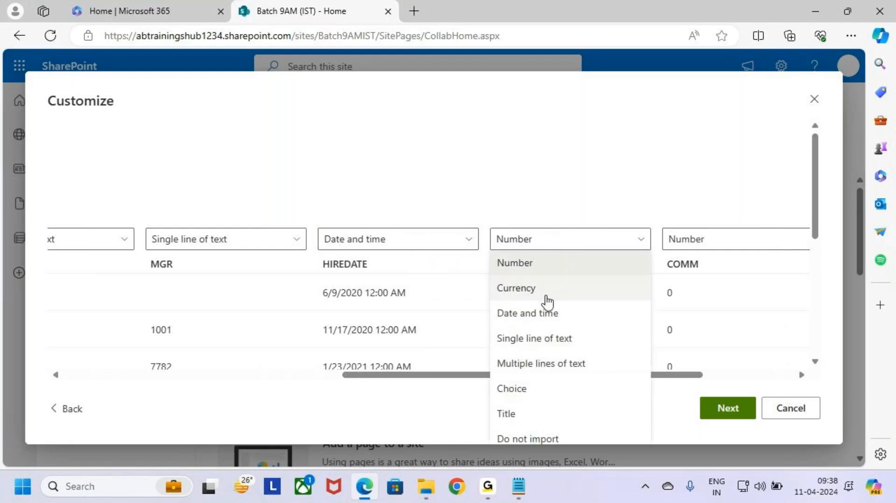
{"action": "left_click", "coordinate": [551, 298]}
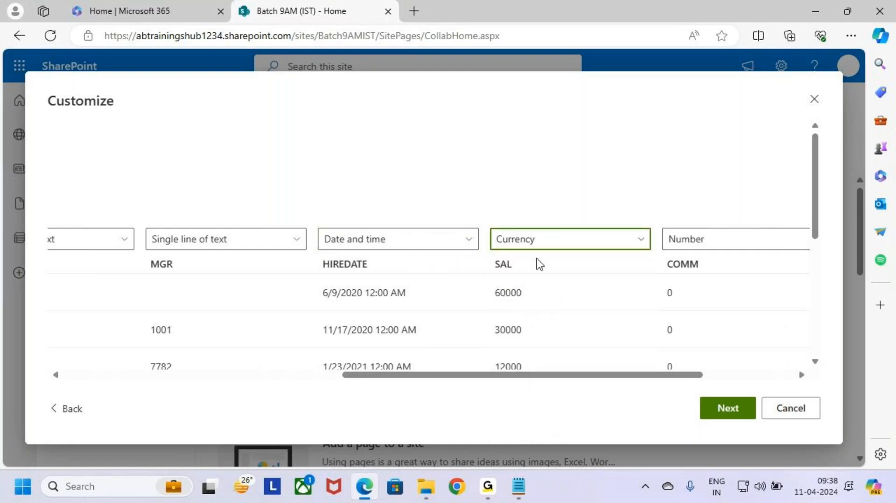
Step: Set the COMM column's type to Currency
{"action": "scroll", "coordinate": [583, 379], "scroll_direction": "right", "scroll_amount": 3}
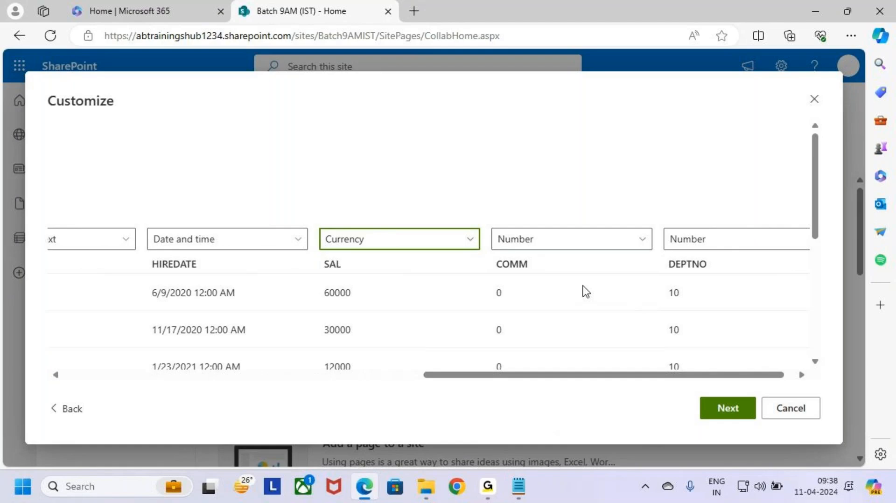
{"action": "scroll", "coordinate": [583, 292], "scroll_direction": "down", "scroll_amount": 4}
{"action": "scroll", "coordinate": [586, 292], "scroll_direction": "up", "scroll_amount": 3}
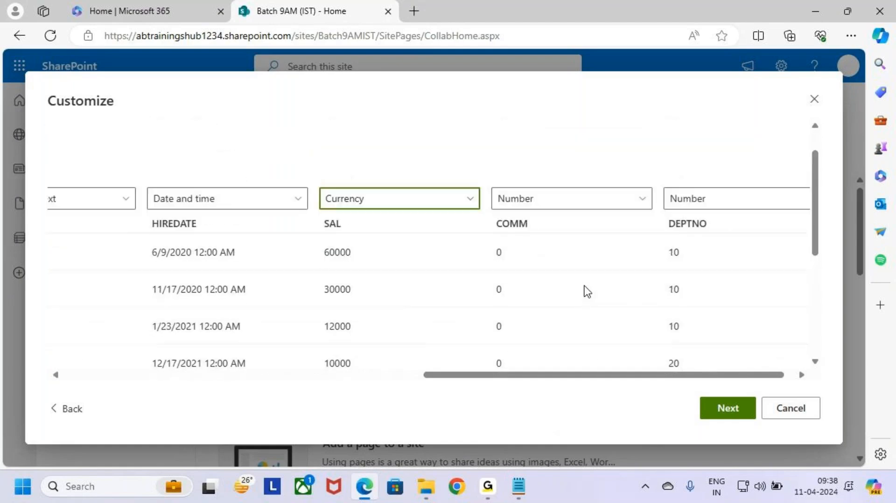
{"action": "left_click", "coordinate": [586, 200]}
{"action": "left_click", "coordinate": [545, 254]}
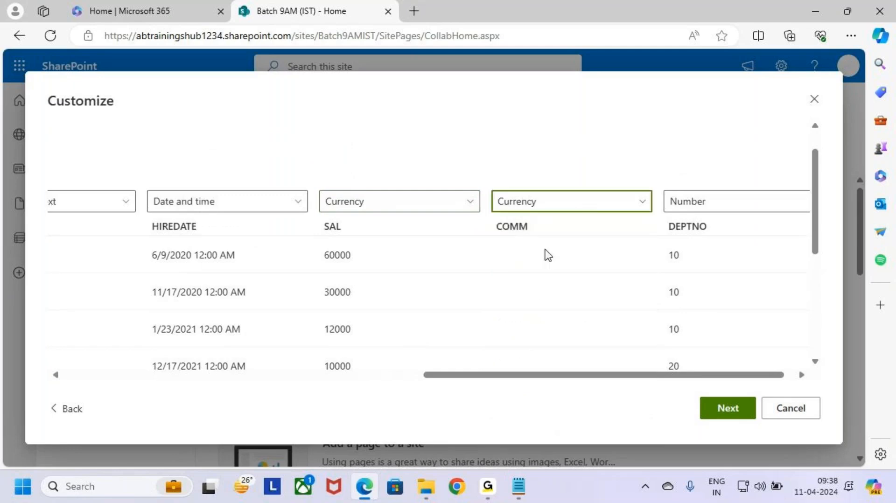
Step: Check the COMM column's type options and review the COMM and DEPTNO values through the preview rows
{"action": "left_click", "coordinate": [591, 209]}
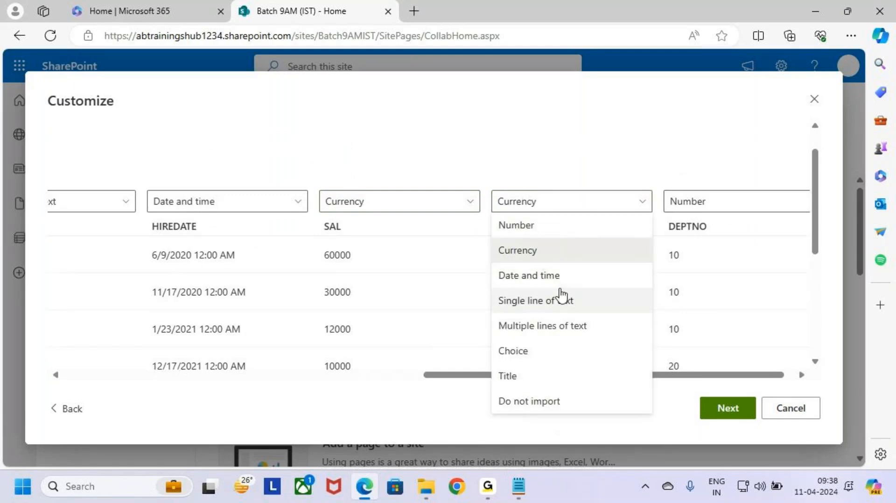
{"action": "scroll", "coordinate": [464, 299], "scroll_direction": "down", "scroll_amount": 5}
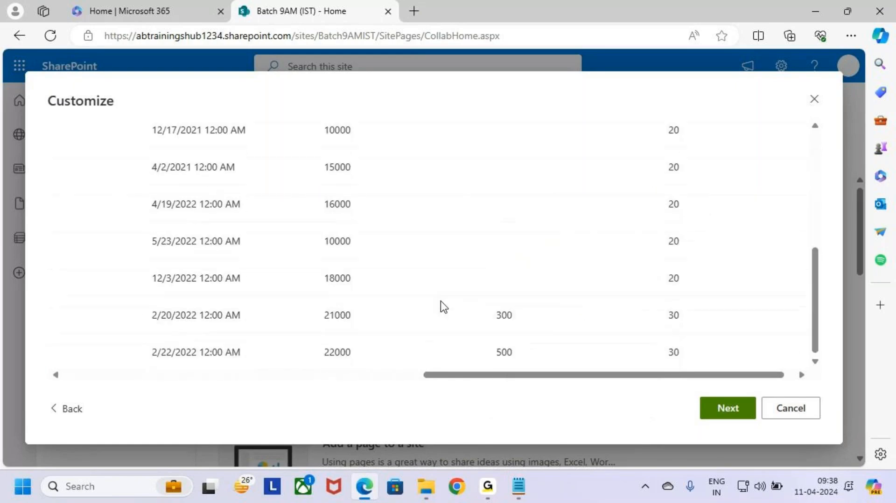
{"action": "scroll", "coordinate": [448, 307], "scroll_direction": "up", "scroll_amount": 6}
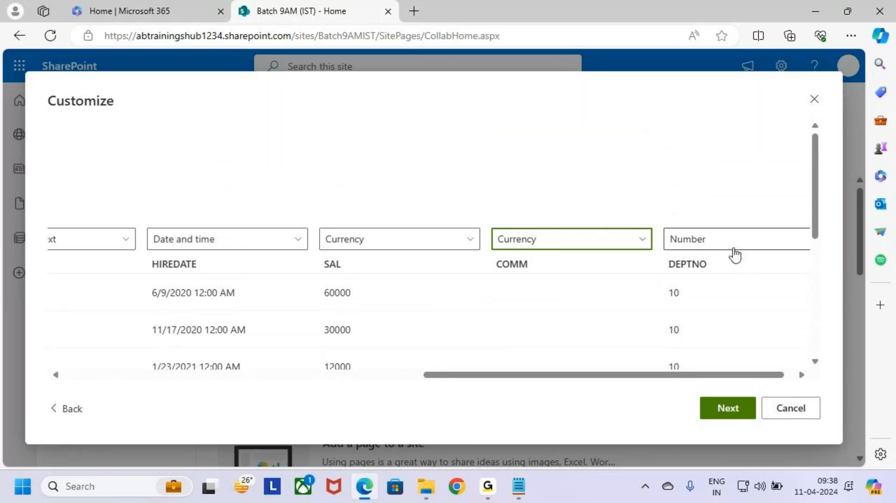
{"action": "left_click_drag", "start_coordinate": [696, 376], "coordinate": [761, 361]}
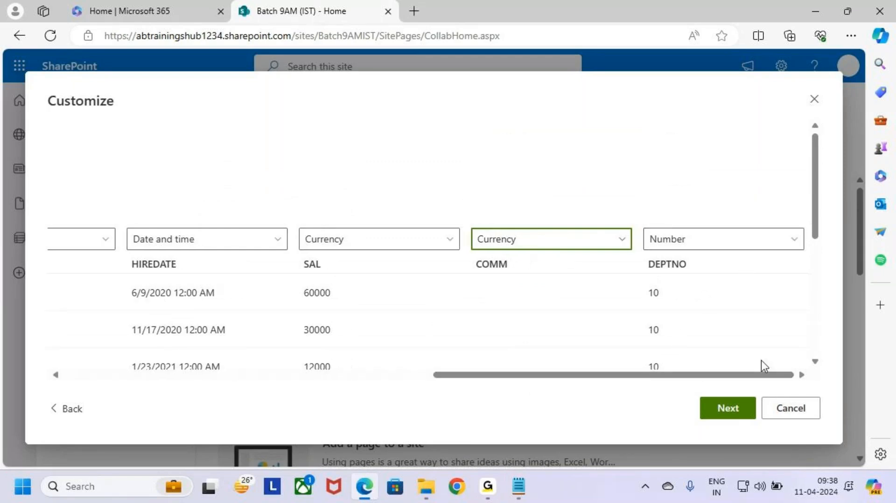
{"action": "scroll", "coordinate": [698, 276], "scroll_direction": "down", "scroll_amount": 4}
{"action": "scroll", "coordinate": [700, 280], "scroll_direction": "up", "scroll_amount": 4}
{"action": "left_click_drag", "start_coordinate": [690, 376], "coordinate": [178, 355]}
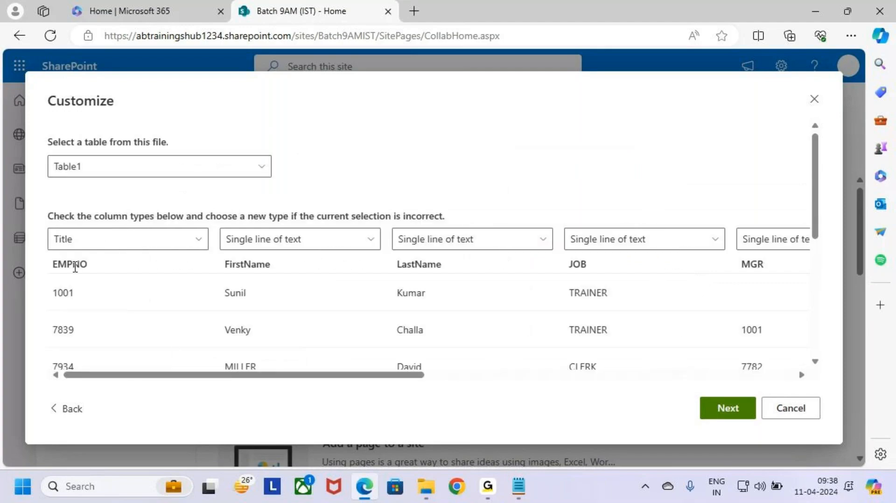
Step: Mark the EMPNO to LastName column headers and try Single line of text as the EMPNO column's type
{"action": "key", "text": "ctrl+2"}
{"action": "left_click_drag", "start_coordinate": [45, 254], "coordinate": [568, 287]}
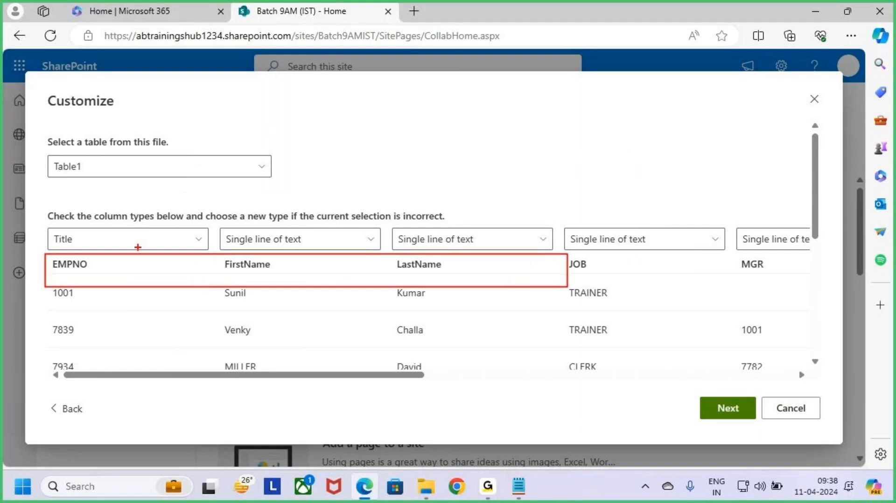
{"action": "left_click_drag", "start_coordinate": [137, 248], "coordinate": [189, 184]}
{"action": "key", "text": "Escape"}
{"action": "left_click", "coordinate": [176, 246]}
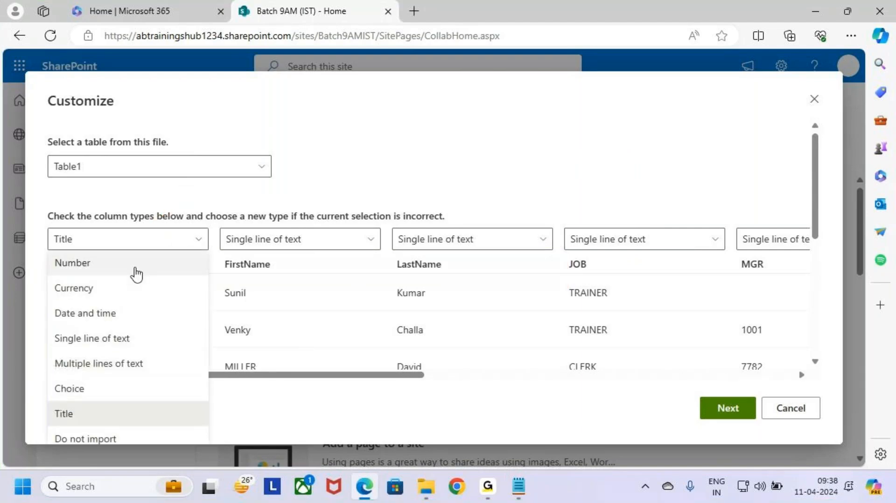
{"action": "left_click", "coordinate": [135, 339]}
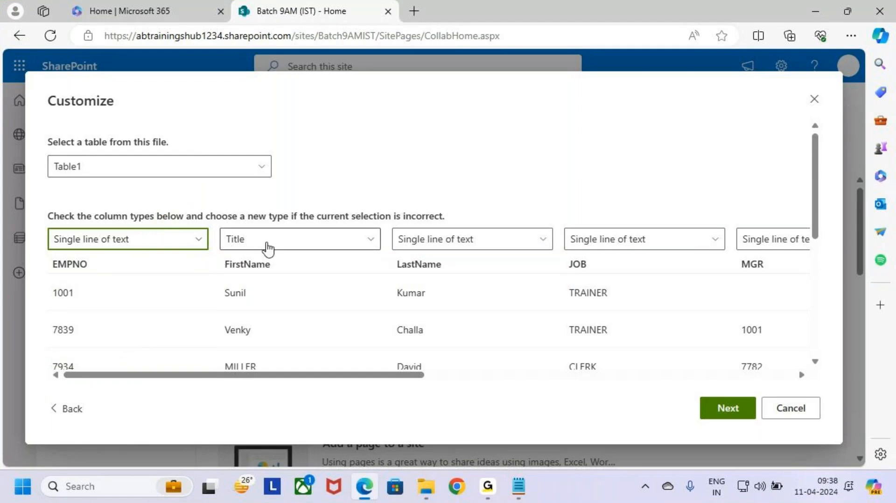
Step: Set the EMPNO column's type back to Title and review the preview rows
{"action": "left_click", "coordinate": [168, 244]}
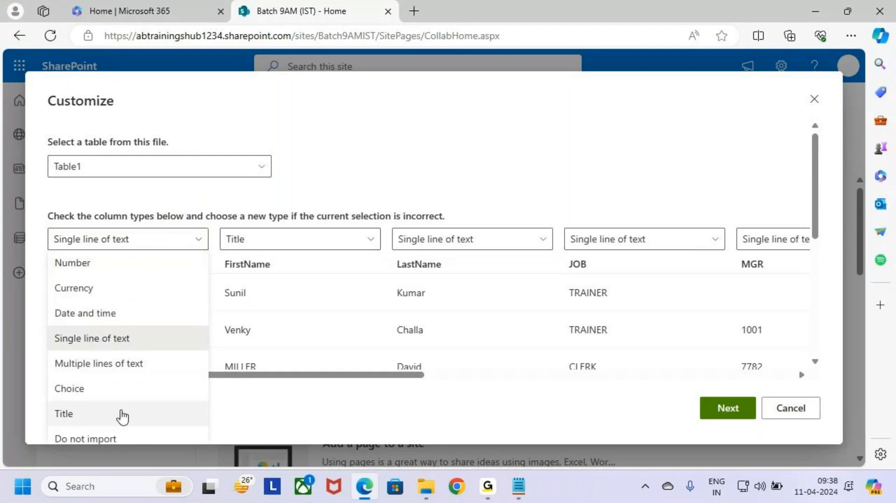
{"action": "left_click", "coordinate": [122, 414]}
{"action": "scroll", "coordinate": [211, 329], "scroll_direction": "down", "scroll_amount": 3}
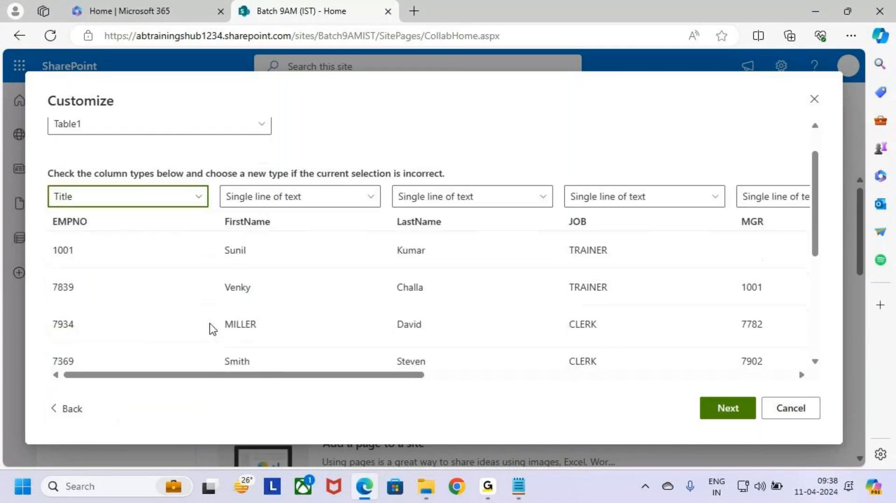
{"action": "scroll", "coordinate": [310, 294], "scroll_direction": "down", "scroll_amount": 3}
{"action": "scroll", "coordinate": [310, 294], "scroll_direction": "up", "scroll_amount": 5}
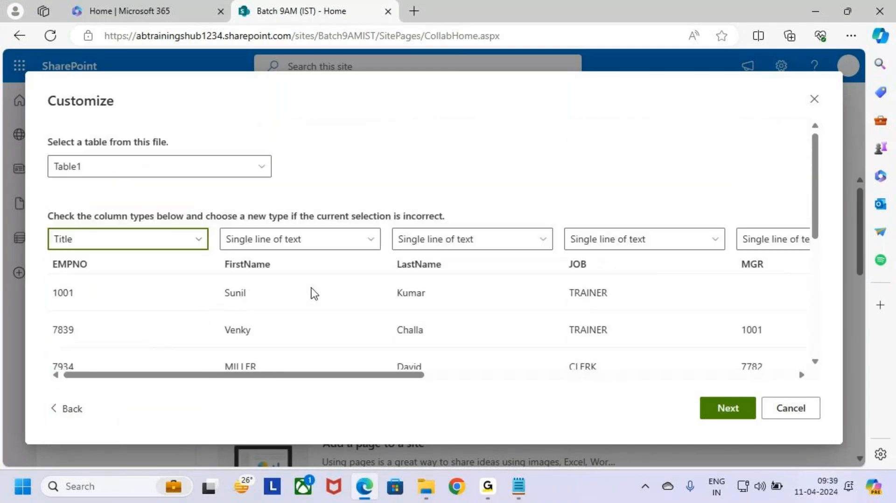
{"action": "key", "text": "ctrl+2"}
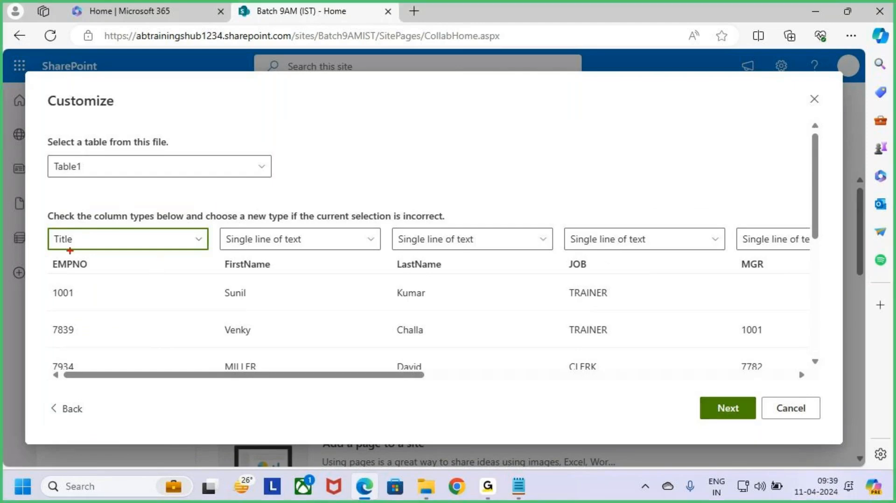
Step: Mark the column headers, accept the column types and create the list with the name EmpDept
{"action": "mouse_move", "coordinate": [41, 254]}
{"action": "left_mouse_down"}
{"action": "mouse_move", "coordinate": [214, 277]}
{"action": "mouse_move", "coordinate": [728, 295]}
{"action": "mouse_move", "coordinate": [789, 281]}
{"action": "left_mouse_up"}
{"action": "left_click_drag", "start_coordinate": [600, 181], "coordinate": [611, 230]}
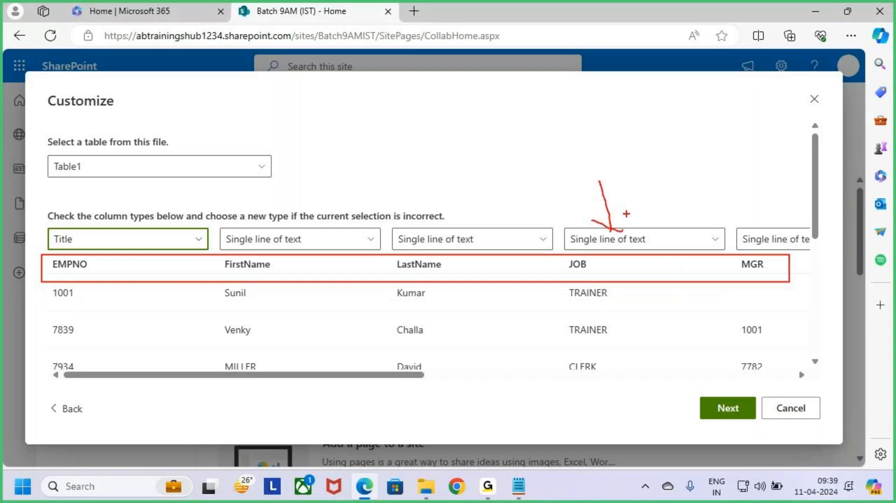
{"action": "key", "text": "Escape"}
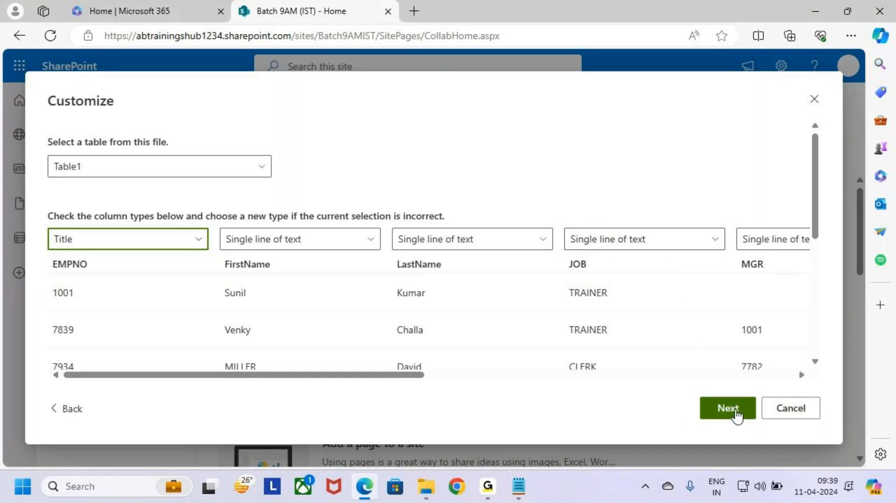
{"action": "left_click", "coordinate": [736, 412]}
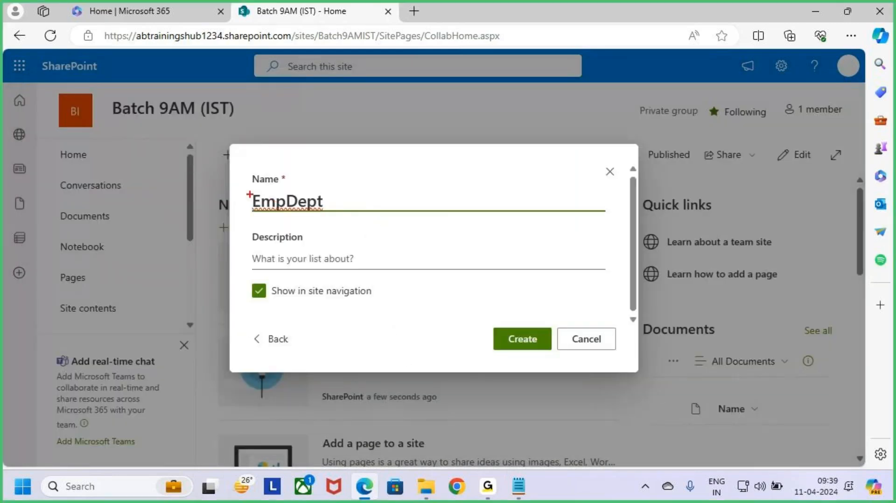
{"action": "mouse_move", "coordinate": [239, 185]}
{"action": "left_mouse_down"}
{"action": "mouse_move", "coordinate": [347, 214]}
{"action": "mouse_move", "coordinate": [380, 143]}
{"action": "left_mouse_up"}
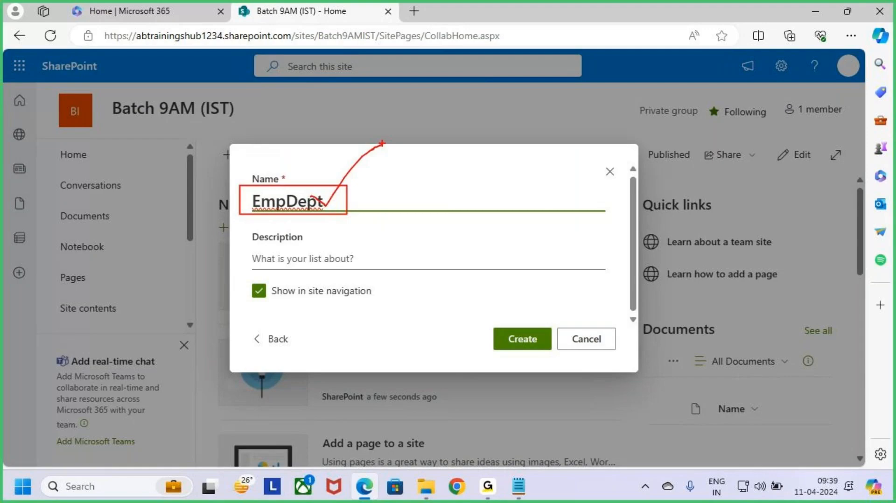
{"action": "key", "text": "Escape"}
{"action": "left_click", "coordinate": [523, 345]}
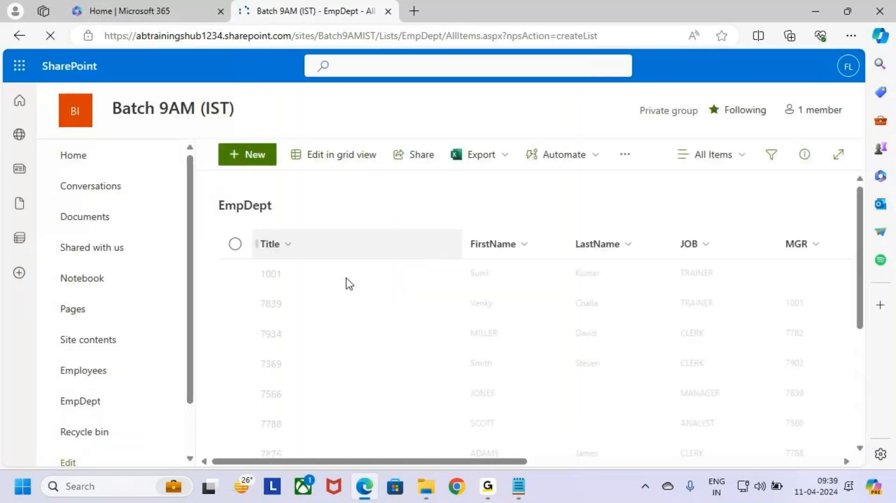
Step: Mark the new EmpDept list's title and review its columns across to COMM
{"action": "key", "text": "ctrl+2"}
{"action": "left_click_drag", "start_coordinate": [200, 196], "coordinate": [313, 217]}
{"action": "key", "text": "Escape"}
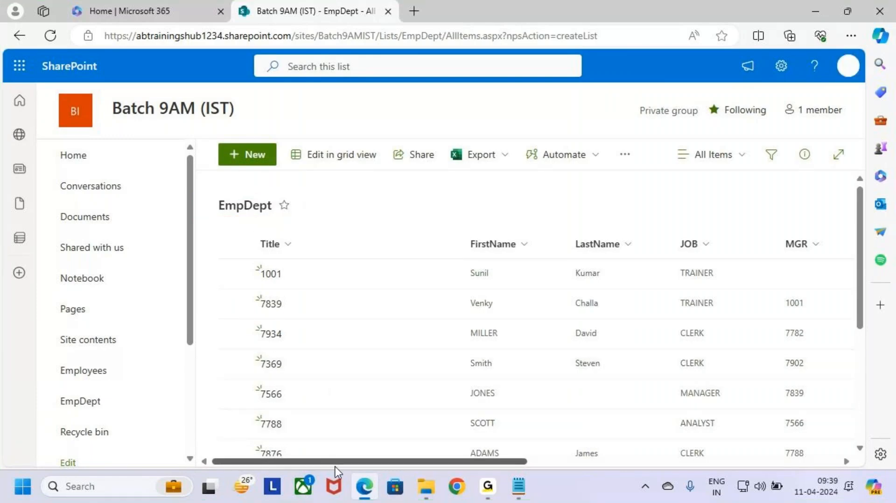
{"action": "left_click_drag", "start_coordinate": [336, 462], "coordinate": [500, 480]}
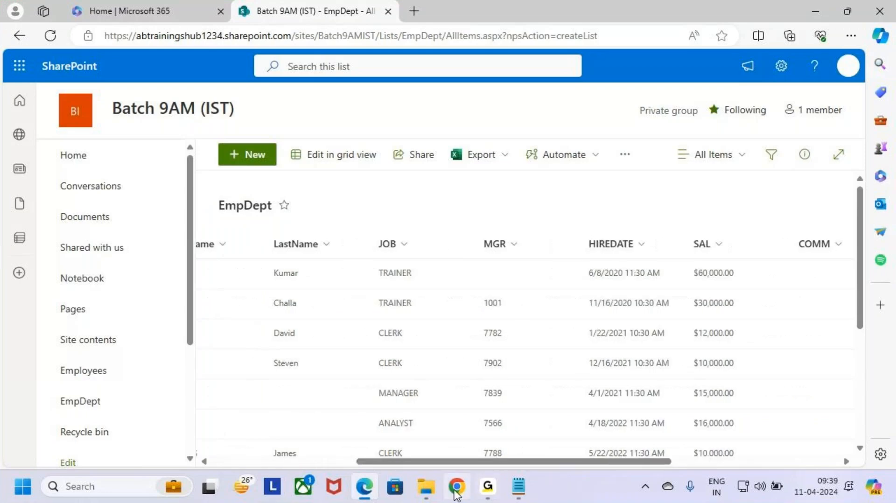
Step: Open the EmpDept workbook in Excel from File Explorer and mark the data table on the Emp sheet
{"action": "left_click", "coordinate": [425, 486]}
{"action": "double_click", "coordinate": [214, 214]}
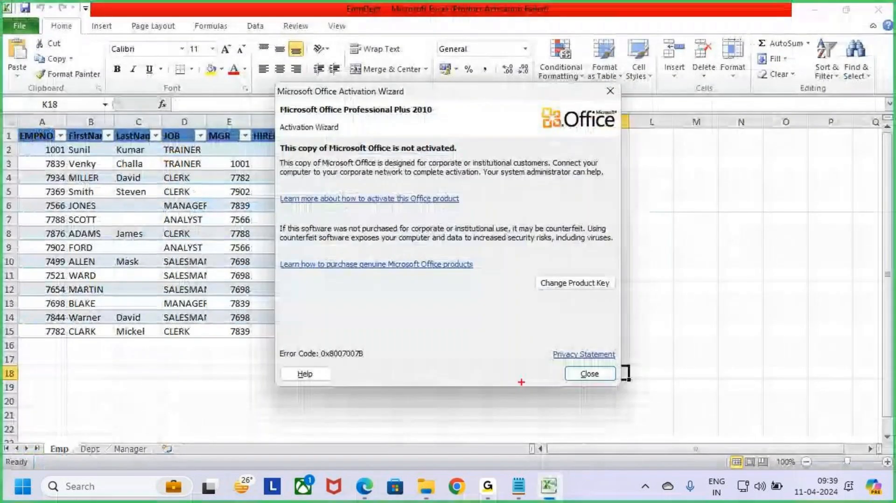
{"action": "left_click", "coordinate": [596, 375]}
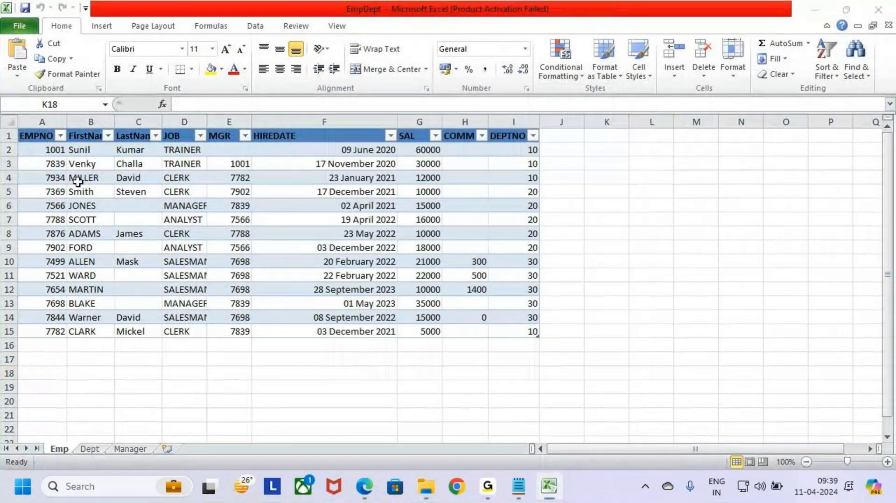
{"action": "mouse_move", "coordinate": [23, 125]}
{"action": "left_mouse_down"}
{"action": "mouse_move", "coordinate": [286, 226]}
{"action": "mouse_move", "coordinate": [520, 288]}
{"action": "mouse_move", "coordinate": [551, 344]}
{"action": "left_mouse_up"}
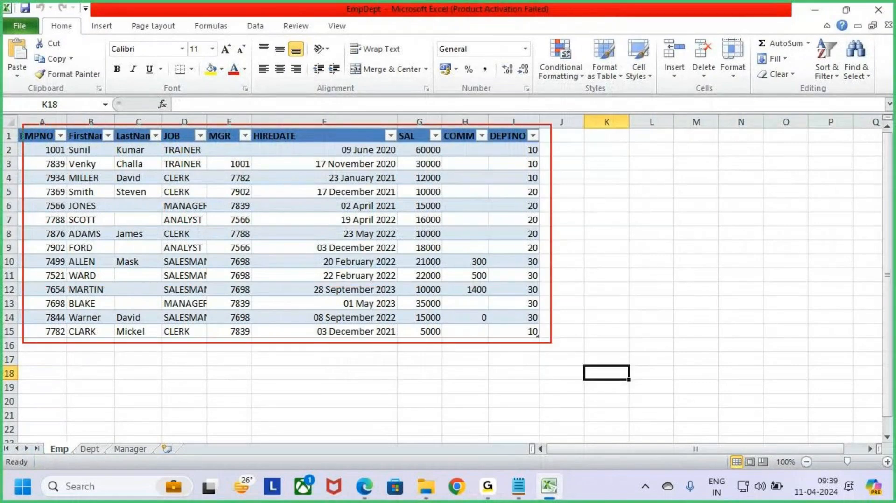
{"action": "left_click_drag", "start_coordinate": [512, 283], "coordinate": [591, 220]}
{"action": "key", "text": "Escape"}
Step: Switch between the SharePoint list, the notes and the workbook, and return to the EmpDept list's first columns
{"action": "key", "text": "alt+Tab"}
{"action": "key", "text": "alt+Tab"}
{"action": "key", "text": "alt+Tab"}
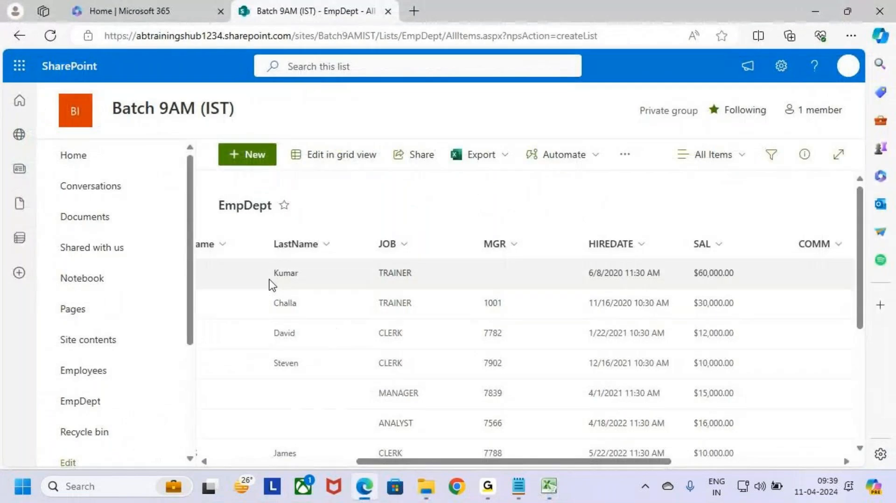
{"action": "mouse_move", "coordinate": [516, 485]}
{"action": "left_click", "coordinate": [477, 444]}
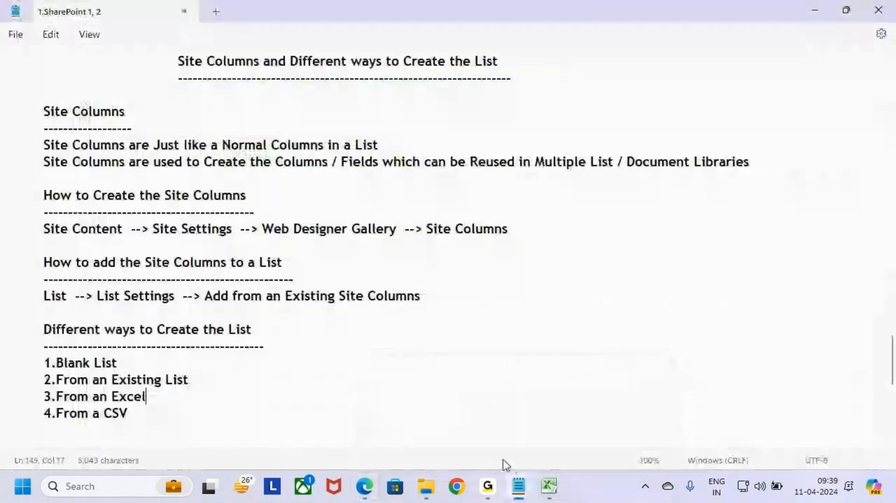
{"action": "left_click", "coordinate": [549, 476]}
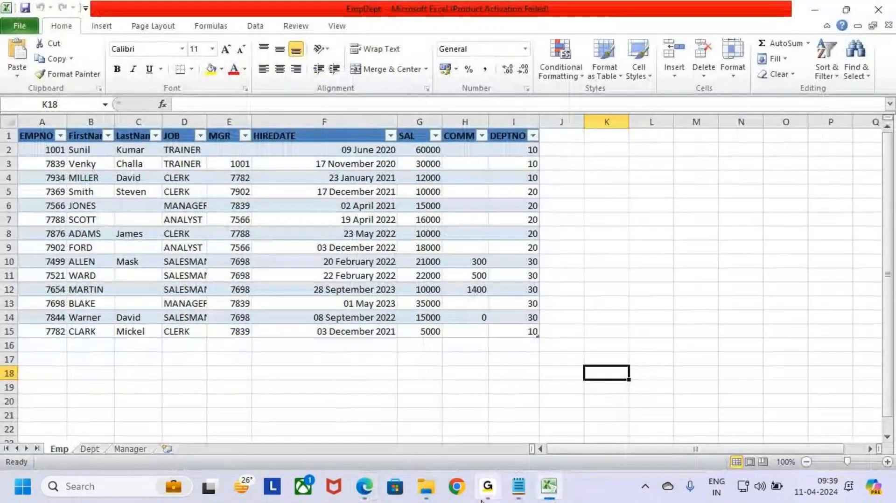
{"action": "left_click", "coordinate": [364, 487]}
{"action": "left_click_drag", "start_coordinate": [564, 463], "coordinate": [96, 444]}
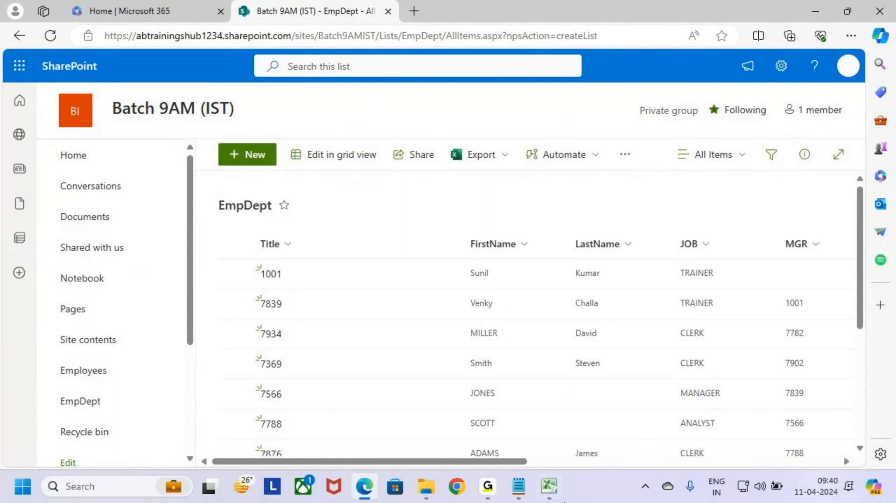
Step: Switch to the EmpDept workbook, mark the whole Emp table again and close the workbook
{"action": "left_click", "coordinate": [549, 486]}
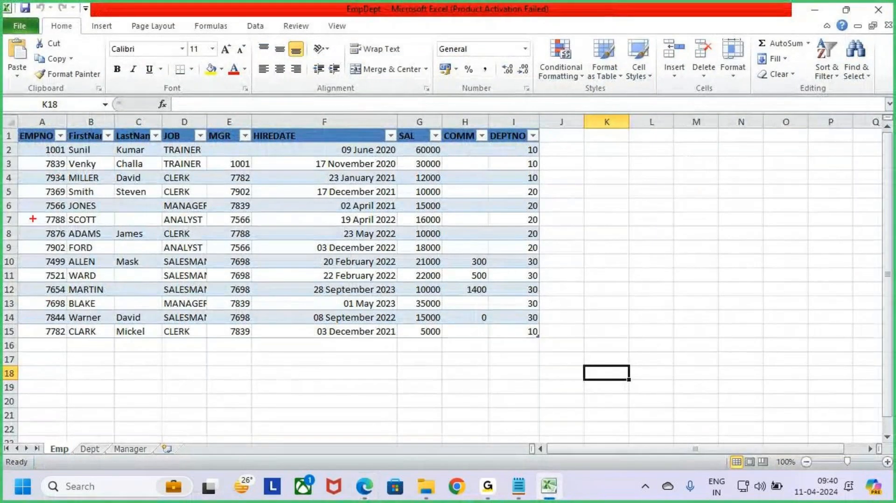
{"action": "left_click_drag", "start_coordinate": [19, 127], "coordinate": [539, 337]}
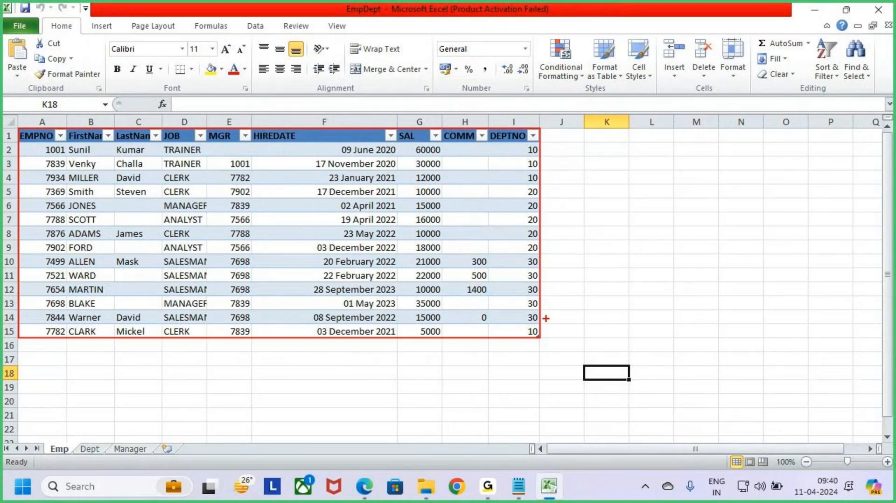
{"action": "key", "text": "Escape"}
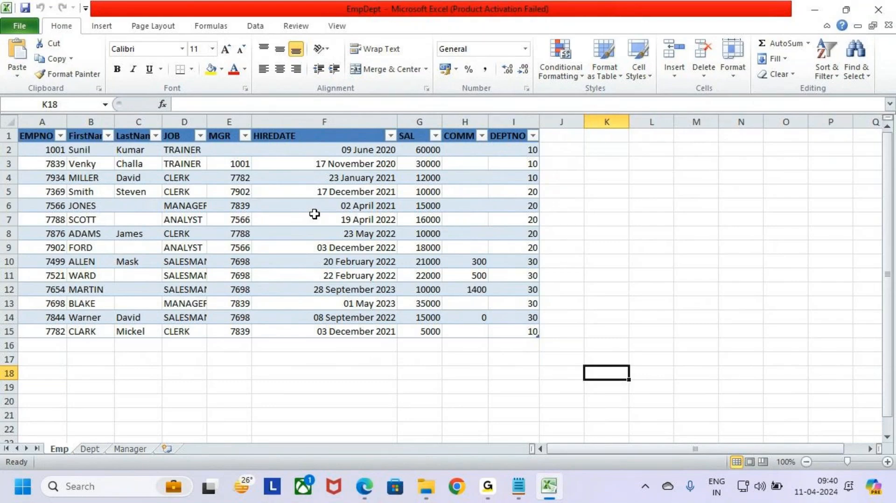
{"action": "left_click", "coordinate": [635, 237]}
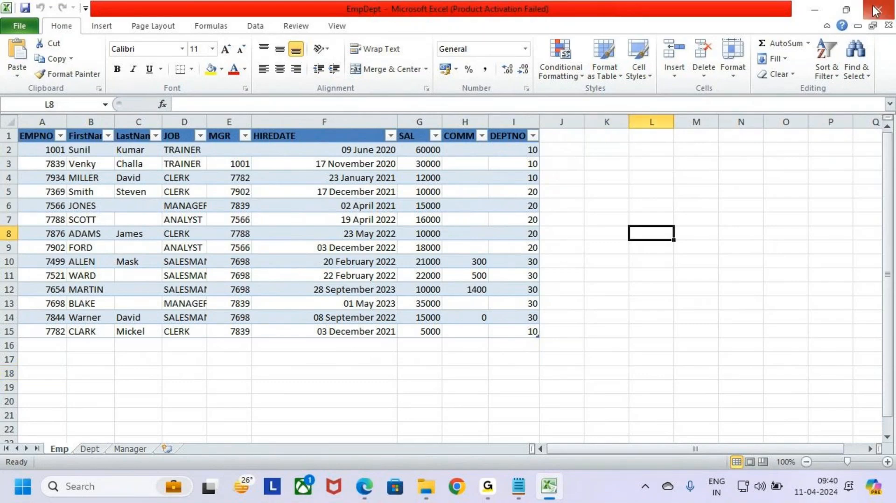
{"action": "left_click", "coordinate": [824, 11]}
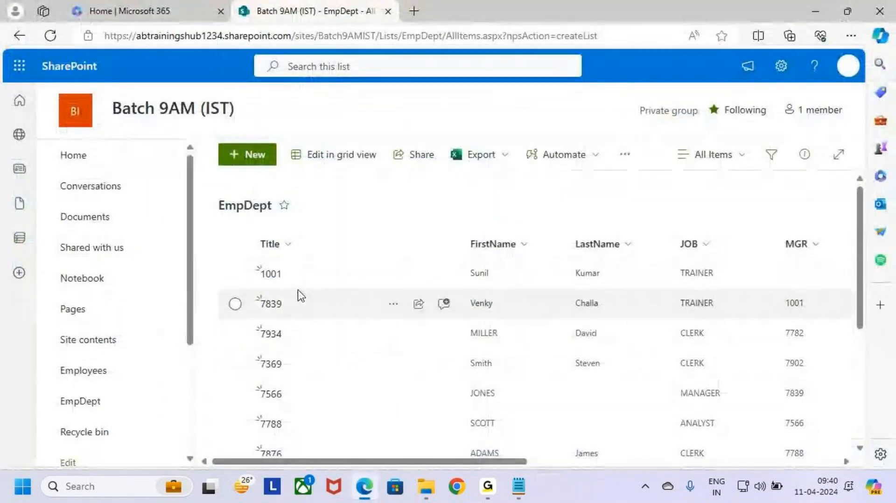
Step: Go to the Batch 9AM (IST) site's home page and start creating a new list
{"action": "key", "text": "ctrl+2"}
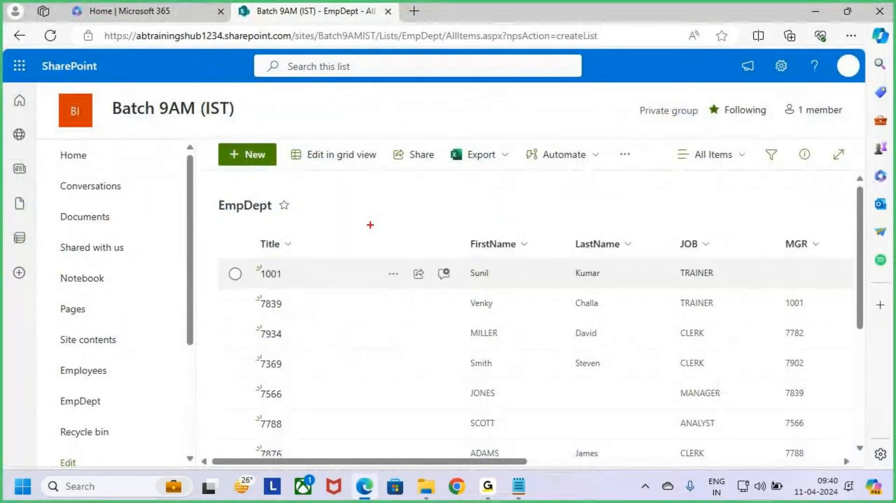
{"action": "key", "text": "Escape"}
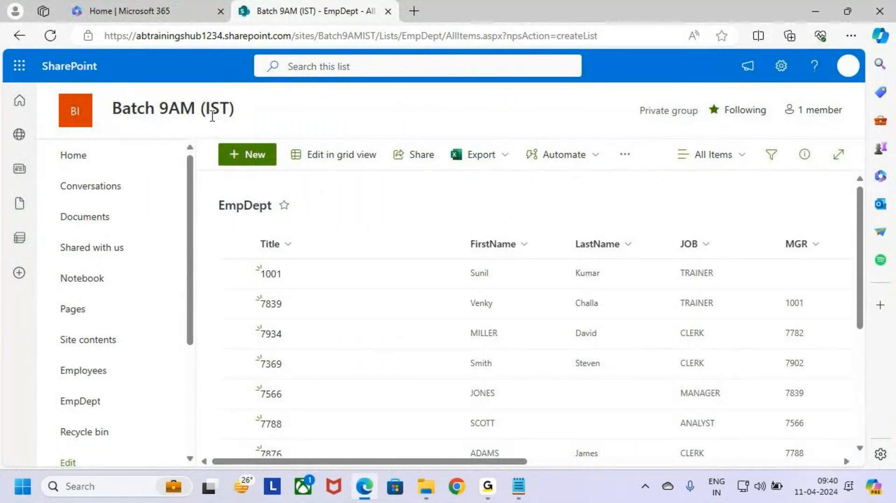
{"action": "left_click", "coordinate": [119, 161]}
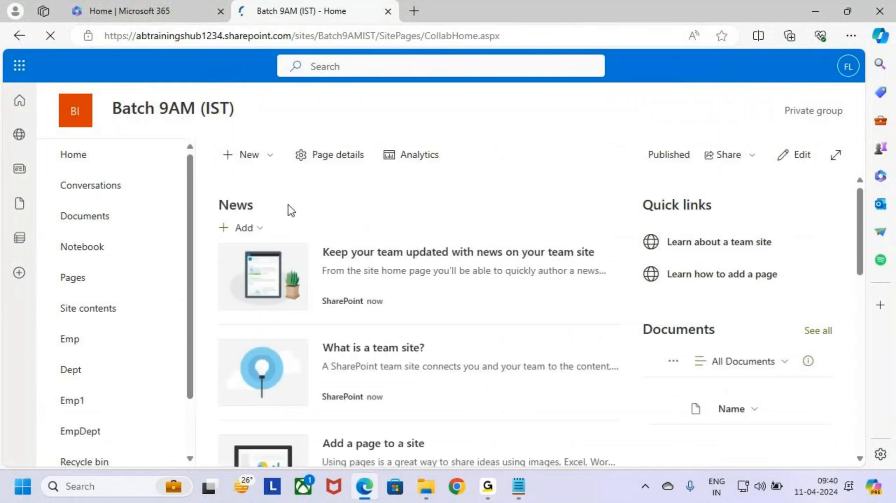
{"action": "key", "text": "ctrl+2"}
{"action": "left_click_drag", "start_coordinate": [208, 142], "coordinate": [286, 171]}
{"action": "key", "text": "Escape"}
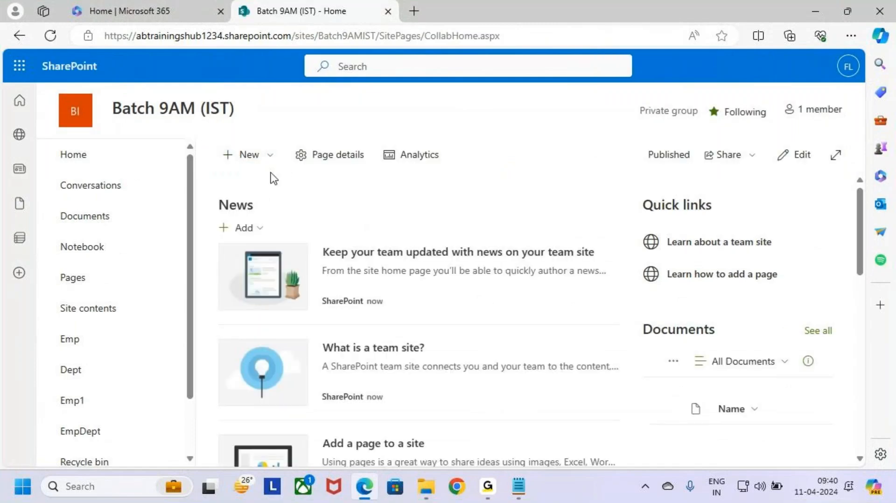
{"action": "left_click", "coordinate": [257, 155]}
{"action": "left_click", "coordinate": [264, 191]}
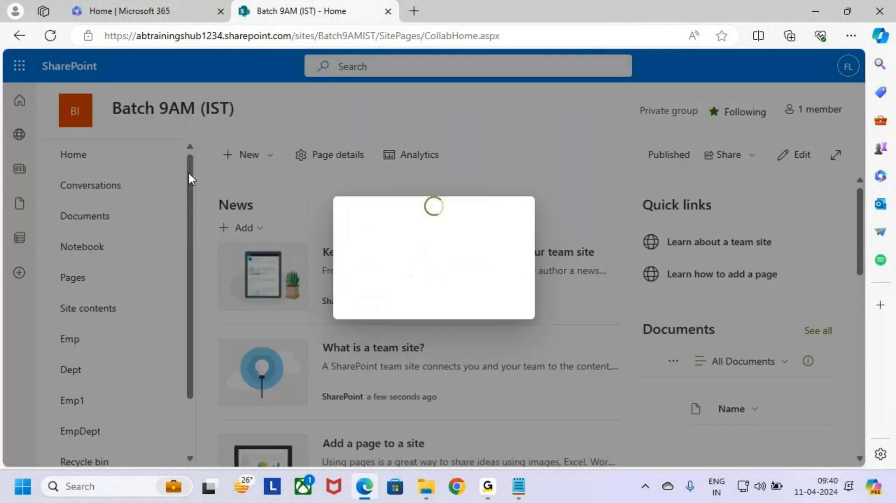
Step: Mark the Blank list, From existing list, From Excel and From CSV creation options
{"action": "key", "text": "ctrl+2"}
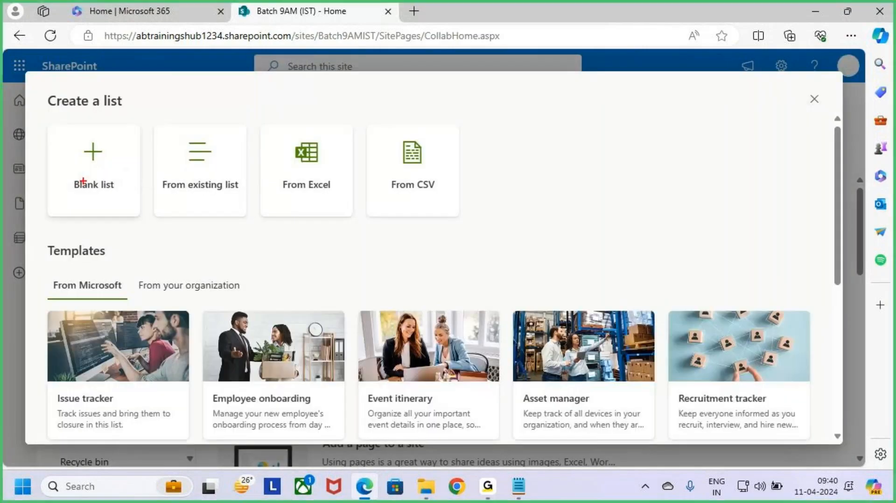
{"action": "left_click_drag", "start_coordinate": [70, 179], "coordinate": [122, 131]}
{"action": "left_click_drag", "start_coordinate": [166, 173], "coordinate": [202, 135]}
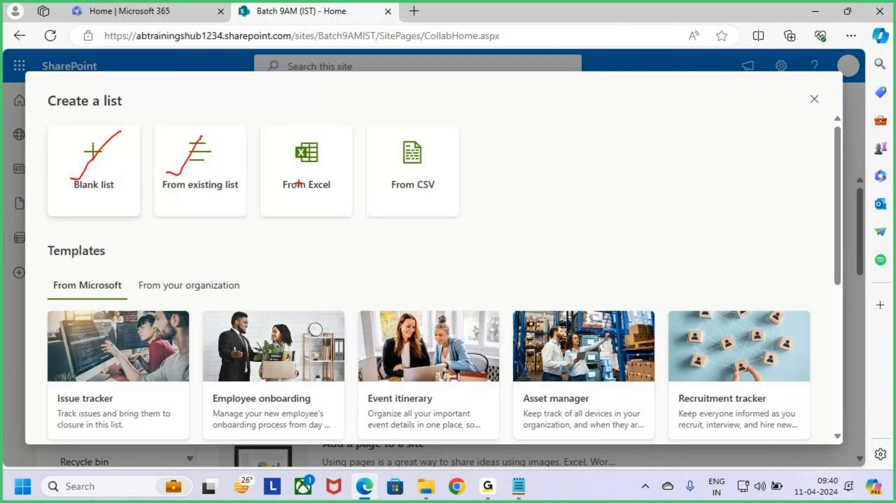
{"action": "mouse_move", "coordinate": [282, 177]}
{"action": "left_mouse_down"}
{"action": "mouse_move", "coordinate": [336, 121]}
{"action": "mouse_move", "coordinate": [450, 220]}
{"action": "mouse_move", "coordinate": [466, 217]}
{"action": "left_mouse_up"}
{"action": "left_click_drag", "start_coordinate": [413, 181], "coordinate": [536, 75]}
{"action": "key", "text": "Escape"}
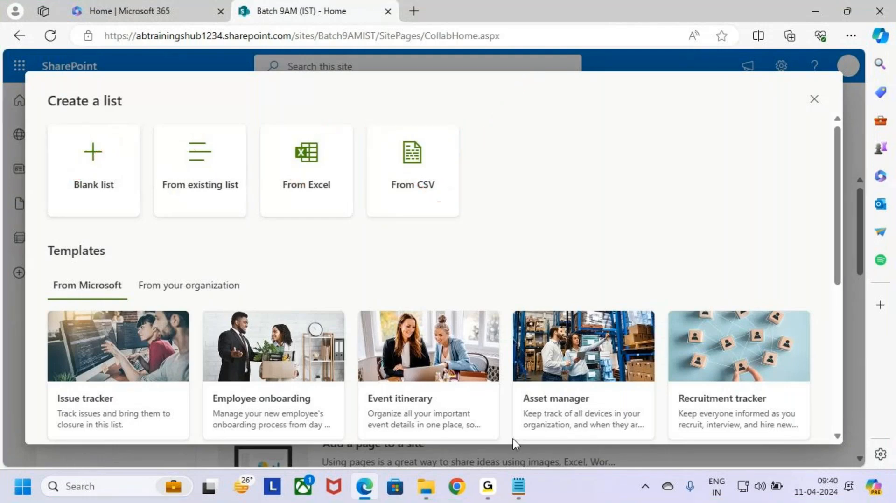
Step: Switch to File Explorer, mark the Emp file's comma-separated type in the DATA SOURCES folder and open the file
{"action": "left_click", "coordinate": [425, 486]}
{"action": "left_click", "coordinate": [201, 214]}
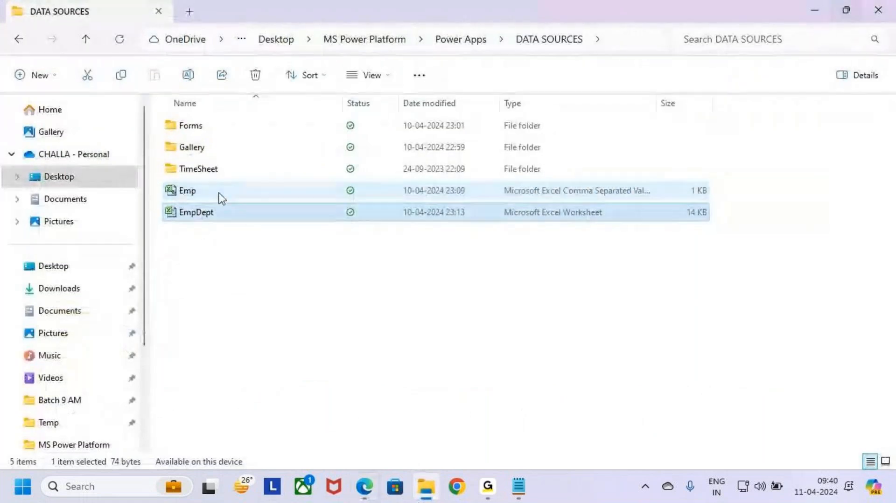
{"action": "left_click", "coordinate": [221, 198]}
{"action": "key", "text": "ctrl+2"}
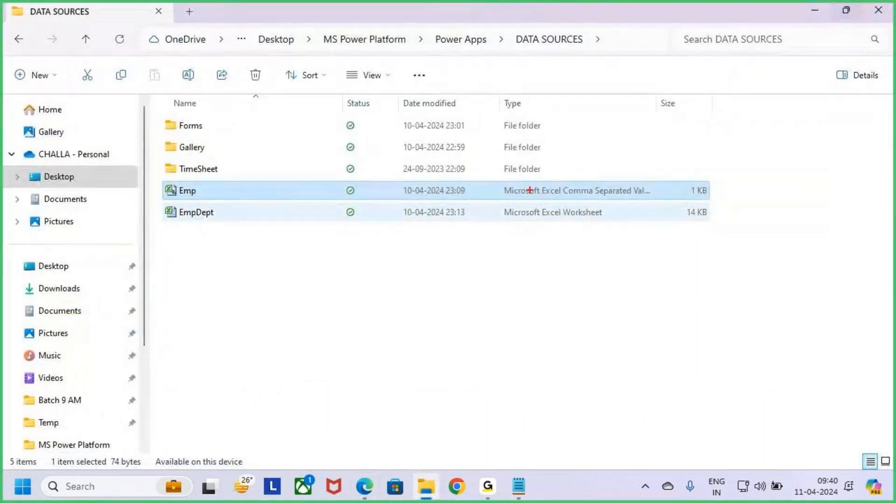
{"action": "mouse_move", "coordinate": [495, 180]}
{"action": "left_mouse_down"}
{"action": "mouse_move", "coordinate": [532, 192]}
{"action": "mouse_move", "coordinate": [658, 200]}
{"action": "left_mouse_up"}
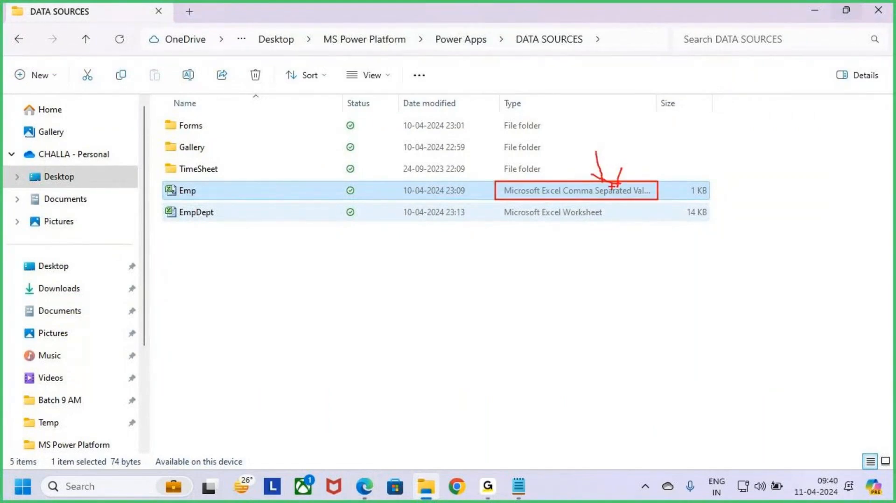
{"action": "key", "text": "Escape"}
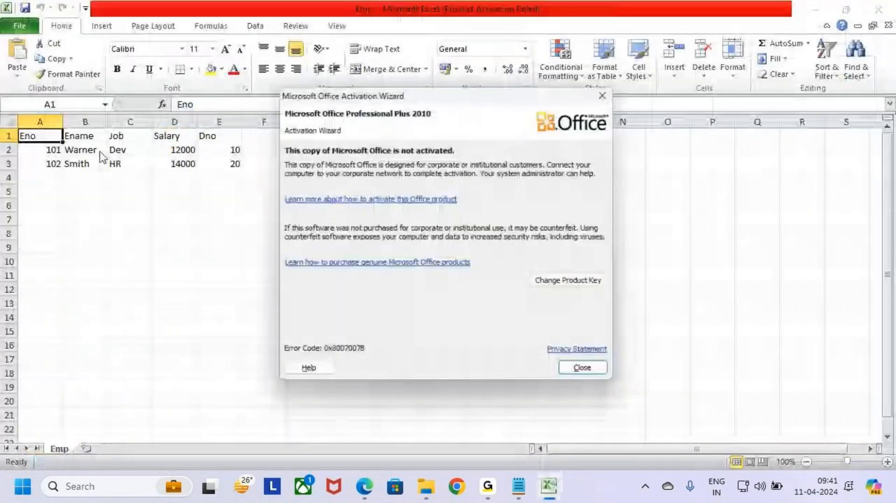
Step: Dismiss the Office activation notice and mark the header row and data rows of the Emp CSV file
{"action": "left_click", "coordinate": [589, 374]}
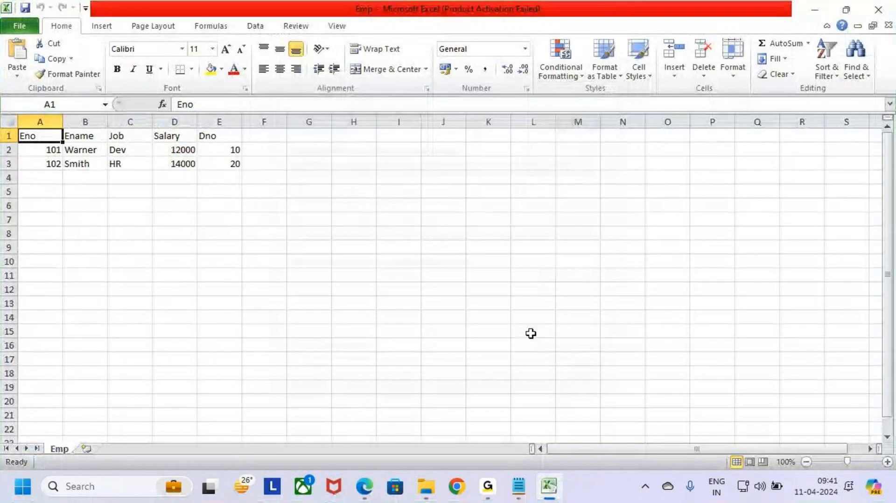
{"action": "mouse_move", "coordinate": [19, 130]}
{"action": "left_mouse_down"}
{"action": "mouse_move", "coordinate": [66, 142]}
{"action": "mouse_move", "coordinate": [240, 144]}
{"action": "left_mouse_up"}
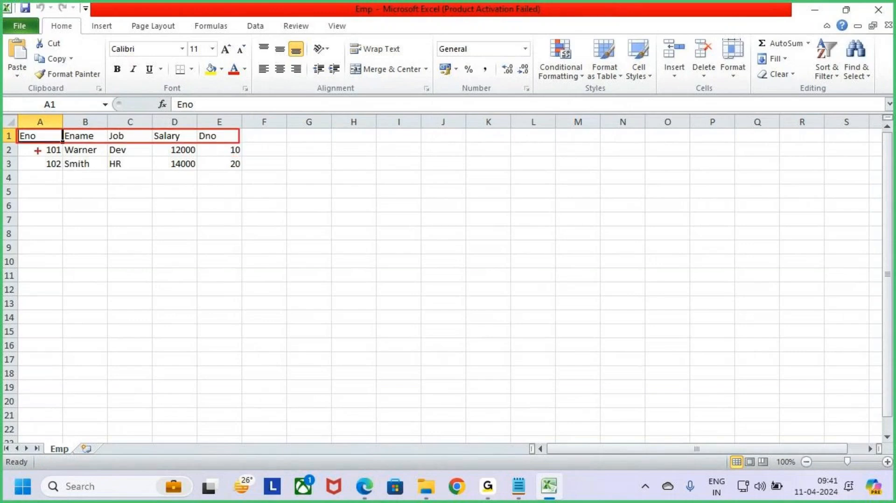
{"action": "left_click_drag", "start_coordinate": [26, 146], "coordinate": [253, 183]}
{"action": "key", "text": "Escape"}
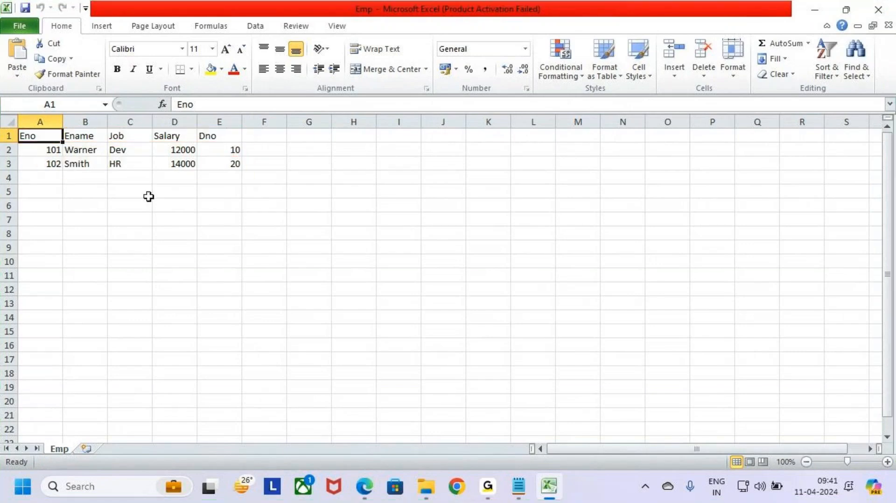
{"action": "key", "text": "ctrl+2"}
{"action": "mouse_move", "coordinate": [17, 124]}
{"action": "left_mouse_down"}
{"action": "mouse_move", "coordinate": [263, 176]}
{"action": "mouse_move", "coordinate": [306, 165]}
{"action": "mouse_move", "coordinate": [288, 200]}
{"action": "left_mouse_up"}
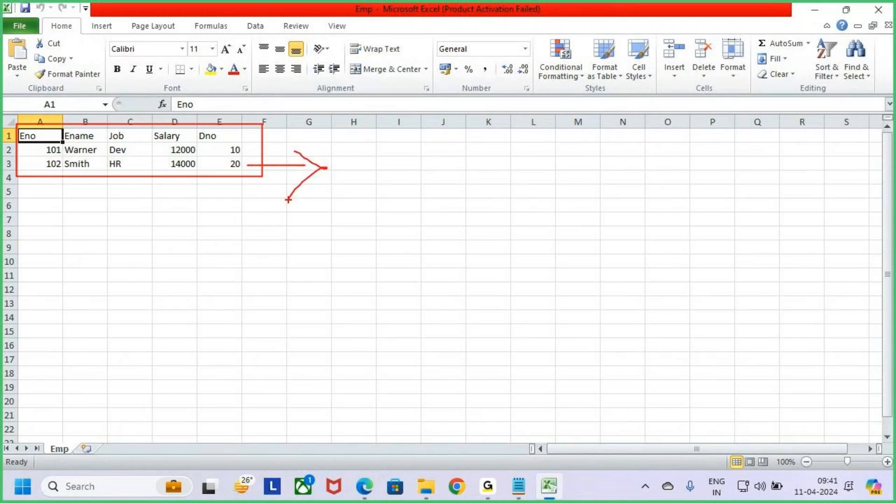
Step: Clear the marks on the Emp sheet, switch to the browser's Create a list dialog and mark the From CSV option
{"action": "key", "text": "Escape"}
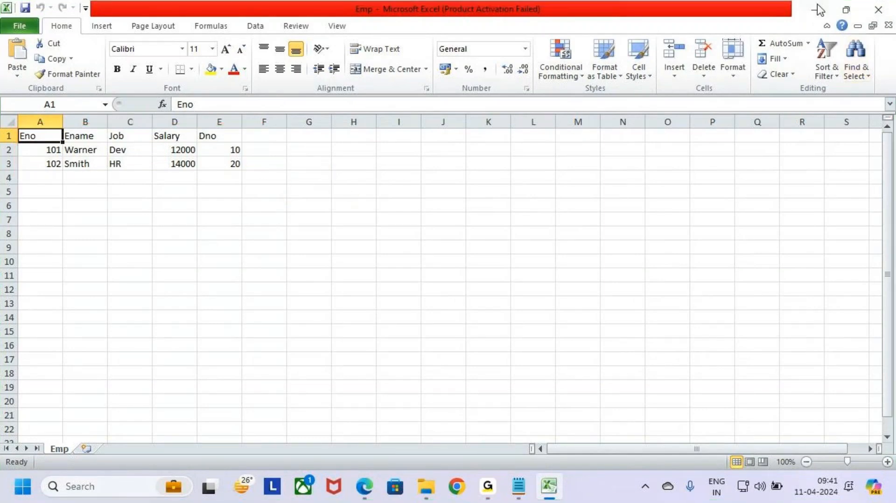
{"action": "key", "text": "alt+Tab"}
{"action": "left_click", "coordinate": [367, 488]}
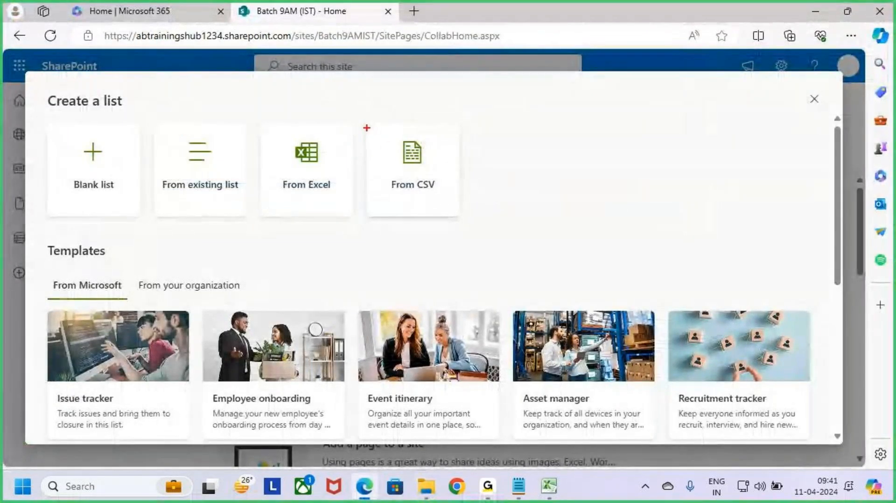
{"action": "mouse_move", "coordinate": [367, 121]}
{"action": "left_mouse_down"}
{"action": "mouse_move", "coordinate": [417, 189]}
{"action": "mouse_move", "coordinate": [467, 218]}
{"action": "left_mouse_up"}
{"action": "mouse_move", "coordinate": [397, 194]}
{"action": "left_mouse_down"}
{"action": "mouse_move", "coordinate": [414, 191]}
{"action": "mouse_move", "coordinate": [462, 120]}
{"action": "left_mouse_up"}
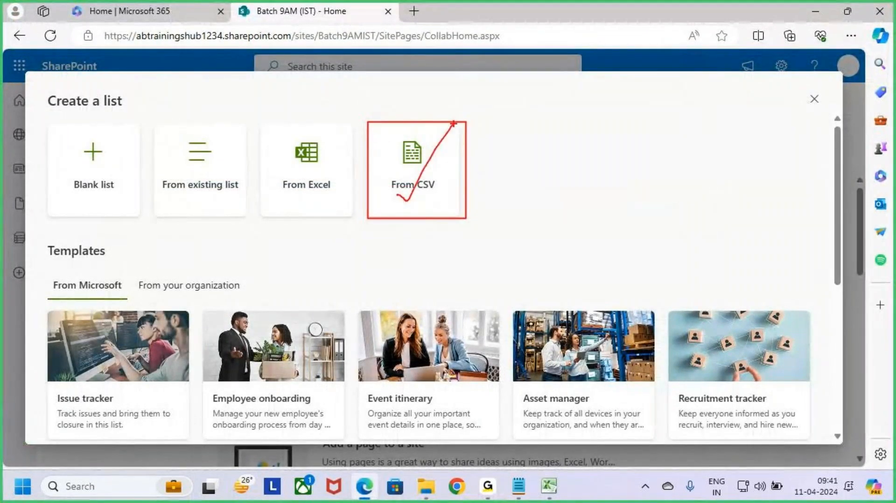
{"action": "key", "text": "Escape"}
Step: Choose to create the list from CSV and upload the Emp file from the DATA SOURCES folder
{"action": "left_click", "coordinate": [421, 183]}
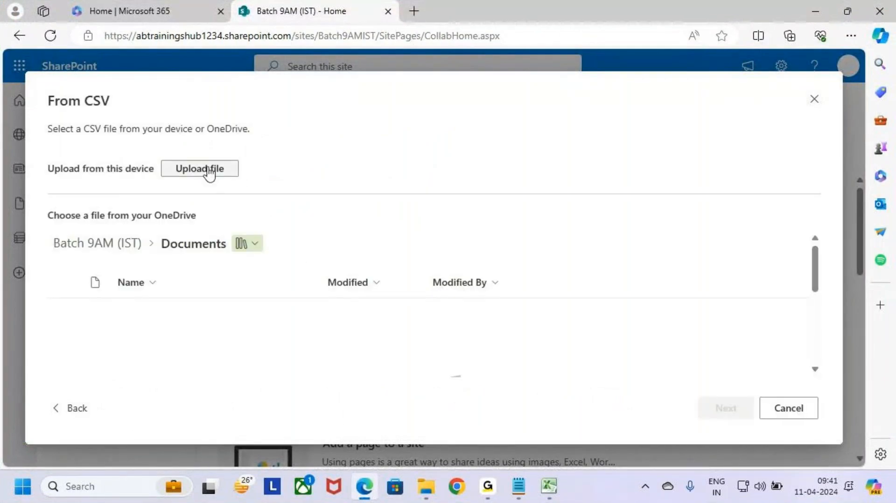
{"action": "left_click", "coordinate": [219, 170]}
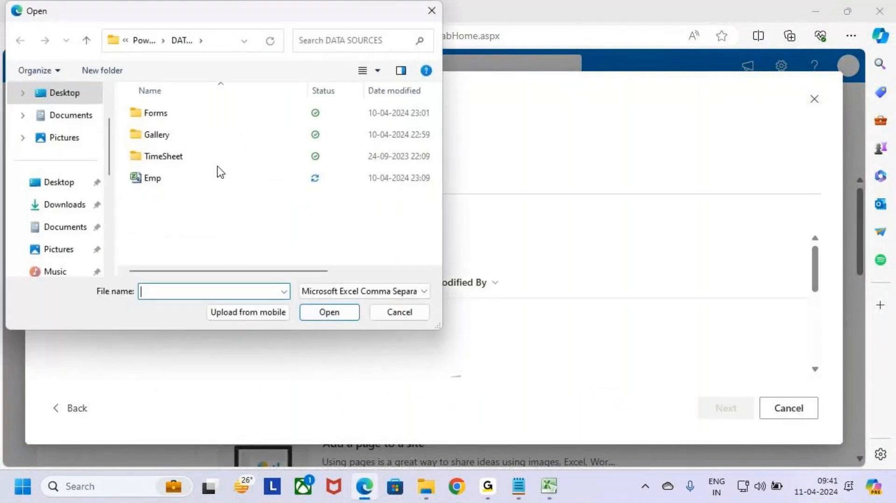
{"action": "left_click", "coordinate": [157, 181]}
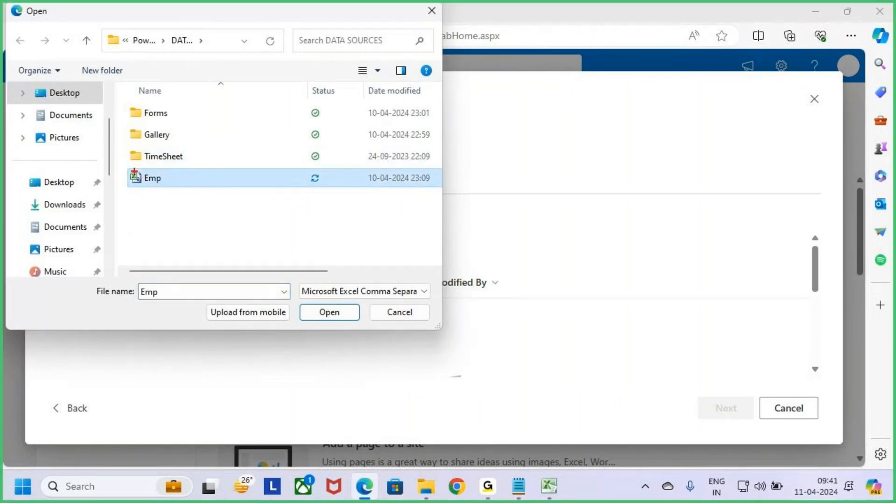
{"action": "left_click_drag", "start_coordinate": [127, 166], "coordinate": [181, 189]}
{"action": "key", "text": "Escape"}
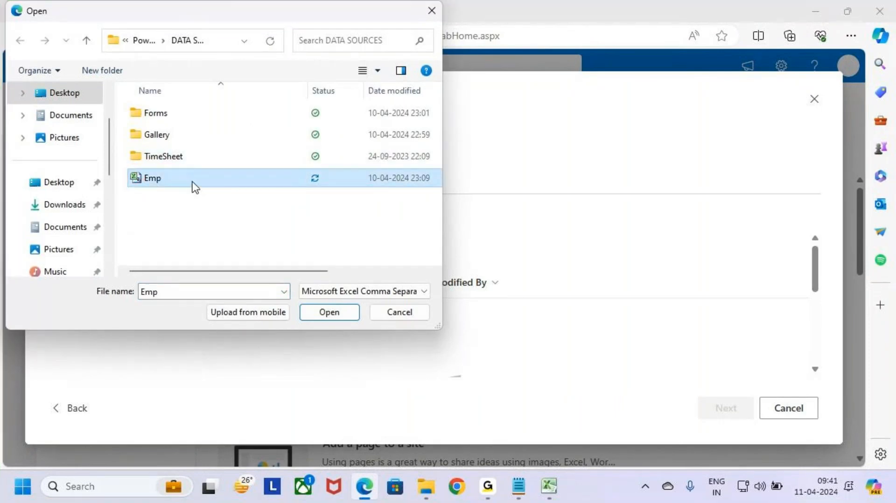
{"action": "left_click", "coordinate": [330, 316]}
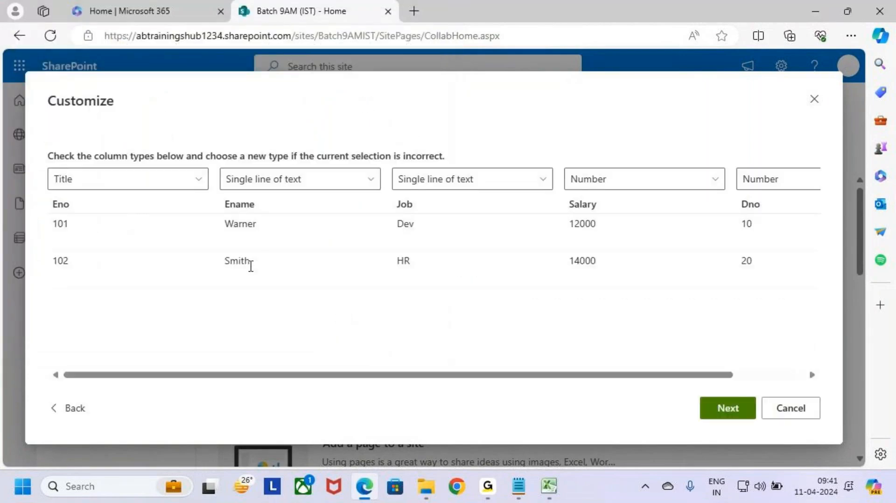
Step: Mark the column headers of the imported Emp data and view the column types offered for Salary
{"action": "key", "text": "ctrl+2"}
{"action": "left_click_drag", "start_coordinate": [48, 194], "coordinate": [465, 212]}
{"action": "key", "text": "Escape"}
{"action": "left_click", "coordinate": [635, 187]}
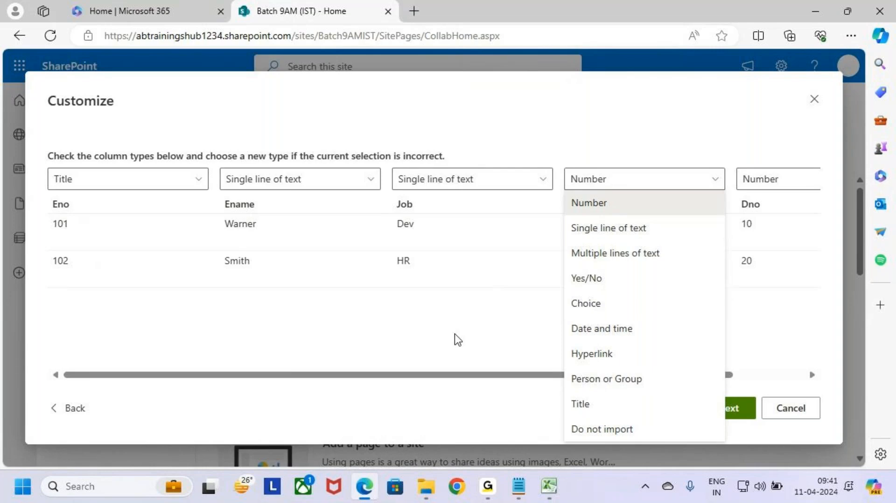
{"action": "left_click", "coordinate": [484, 328]}
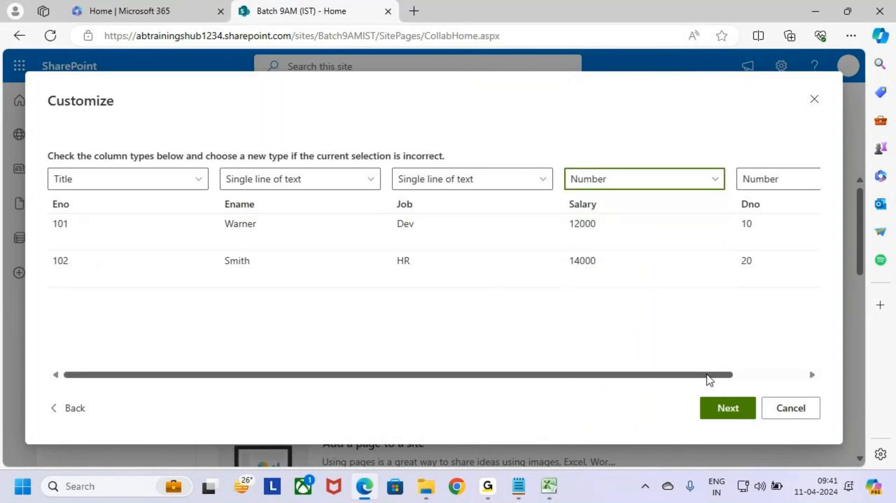
Step: Mark the previewed Emp columns and rows, accept the column types and create the list with the name Emp2
{"action": "left_click_drag", "start_coordinate": [707, 376], "coordinate": [547, 372]}
{"action": "key", "text": "ctrl+2"}
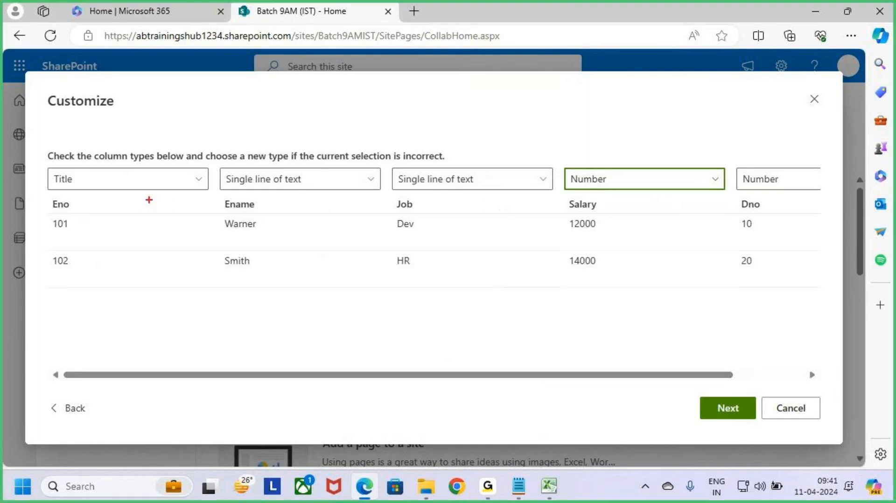
{"action": "mouse_move", "coordinate": [46, 191]}
{"action": "left_mouse_down"}
{"action": "mouse_move", "coordinate": [450, 260]}
{"action": "mouse_move", "coordinate": [811, 289]}
{"action": "left_mouse_up"}
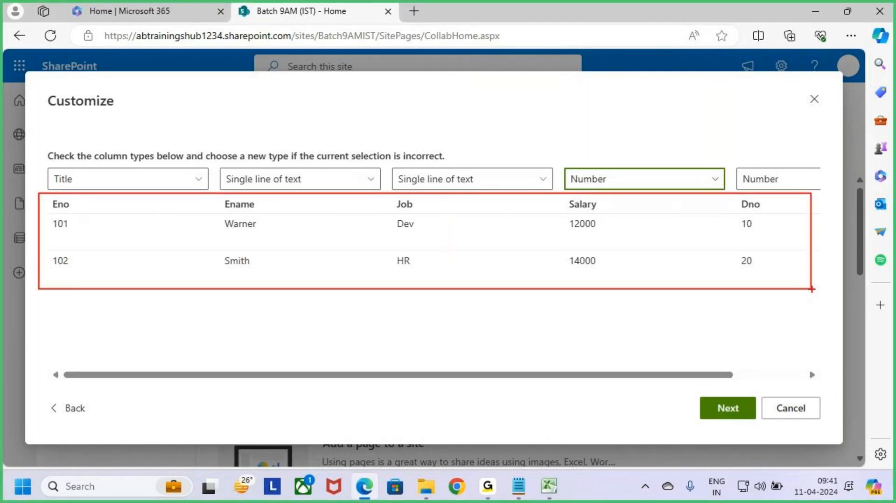
{"action": "key", "text": "Escape"}
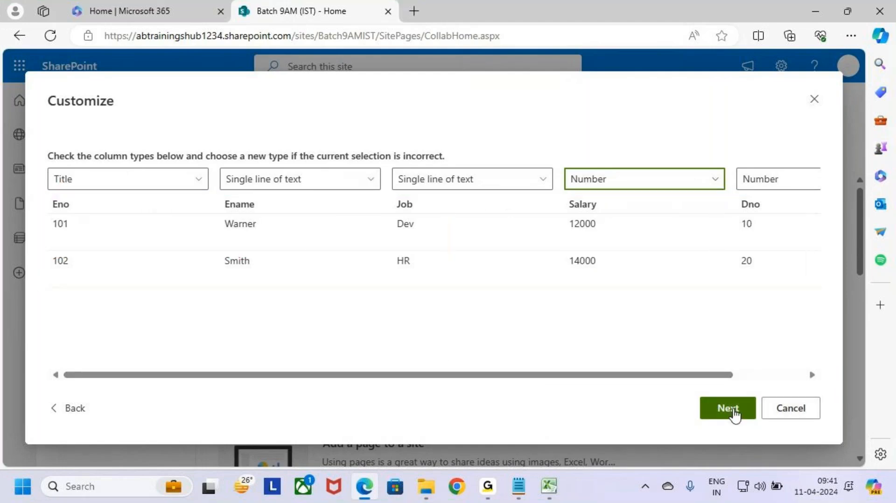
{"action": "left_click", "coordinate": [732, 411]}
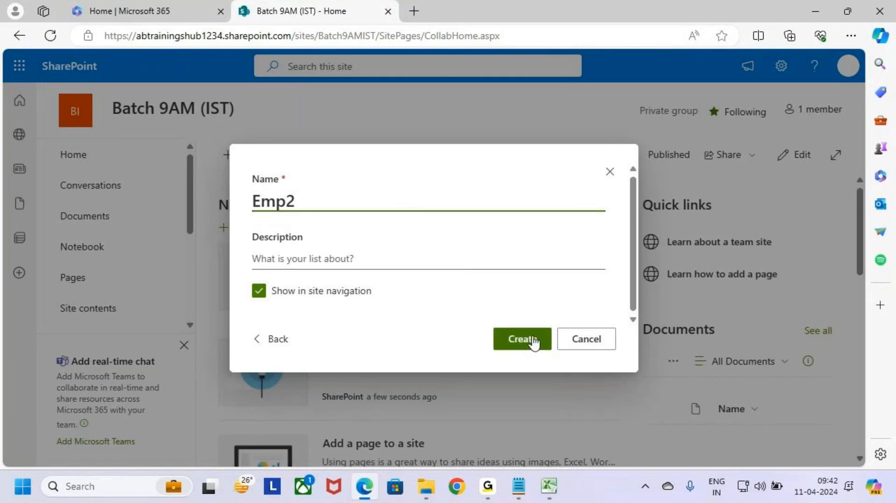
{"action": "left_click", "coordinate": [533, 340]}
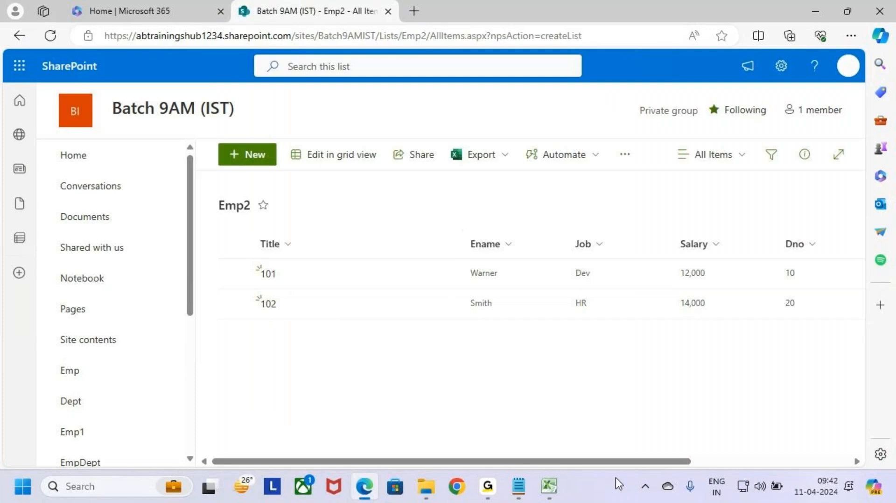
Step: Switch to Excel to compare the Emp CSV data with the Emp2 list and return to the browser
{"action": "left_click", "coordinate": [549, 486]}
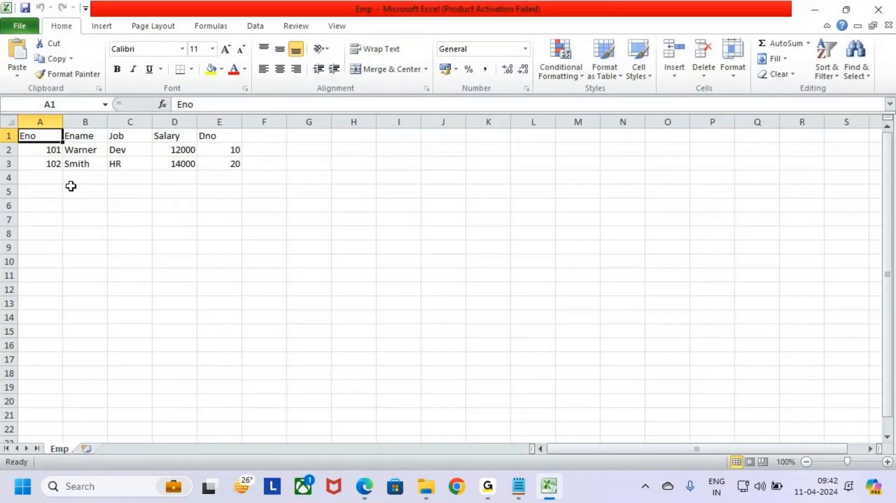
{"action": "left_click", "coordinate": [815, 10]}
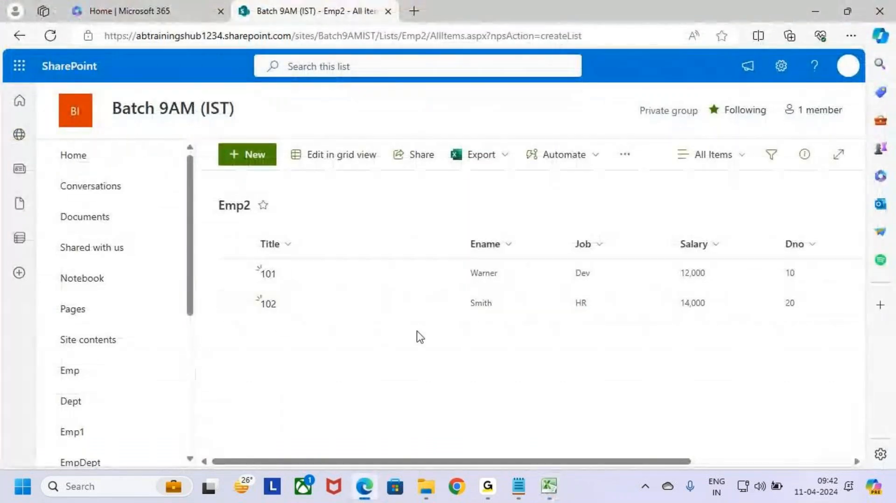
Step: From the site's home page, open the list creation choices, mark Blank list, From existing list, From Excel and From CSV, and close them
{"action": "left_click", "coordinate": [103, 156]}
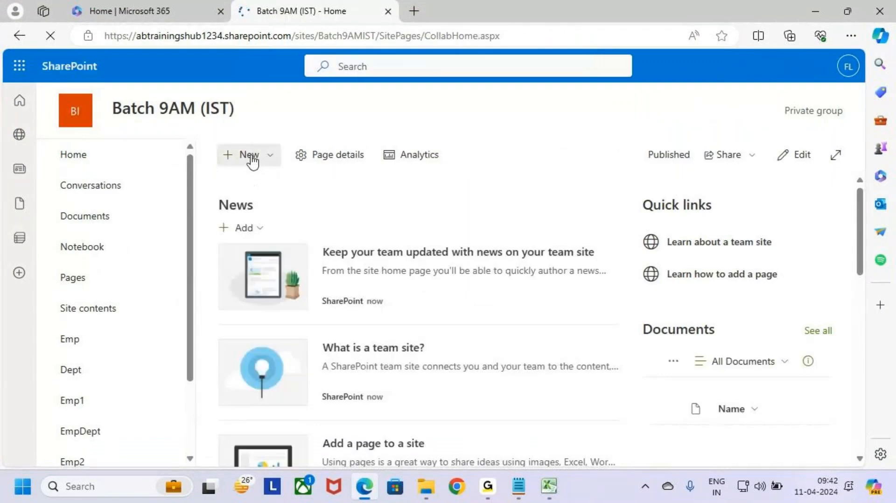
{"action": "left_click", "coordinate": [254, 160]}
{"action": "left_click", "coordinate": [271, 192]}
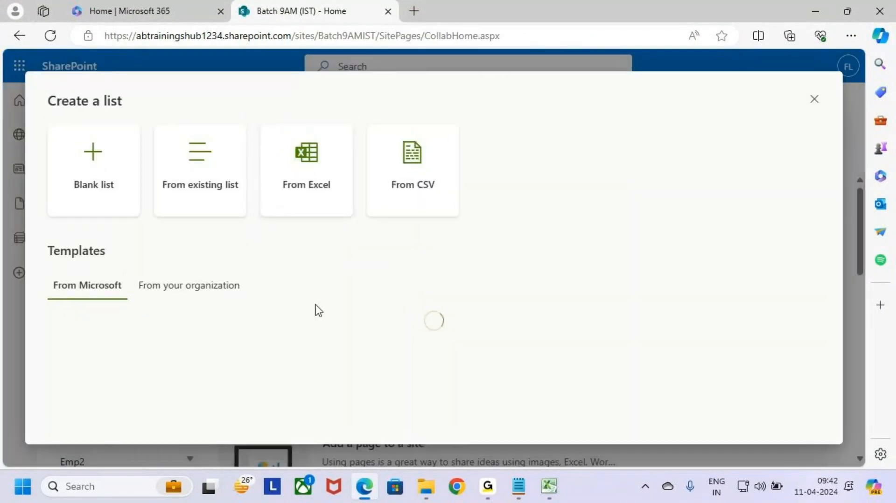
{"action": "left_click_drag", "start_coordinate": [46, 127], "coordinate": [140, 217]}
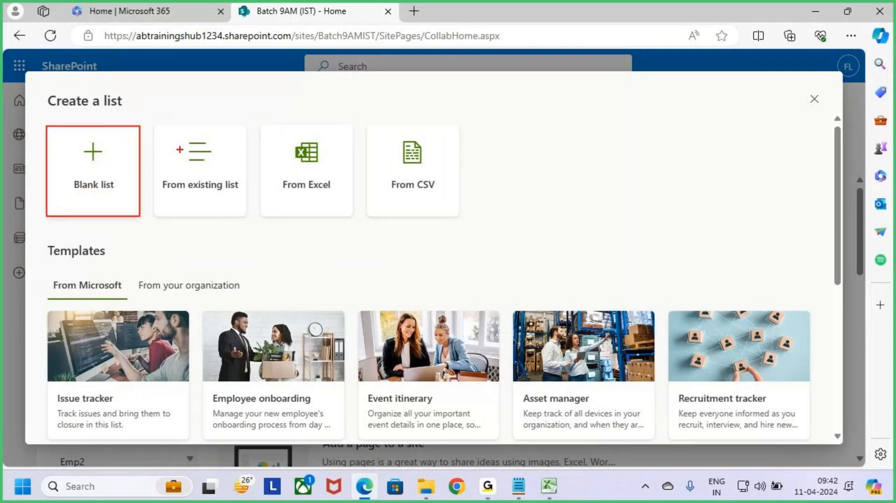
{"action": "mouse_move", "coordinate": [154, 122]}
{"action": "left_mouse_down"}
{"action": "mouse_move", "coordinate": [197, 181]}
{"action": "mouse_move", "coordinate": [249, 219]}
{"action": "left_mouse_up"}
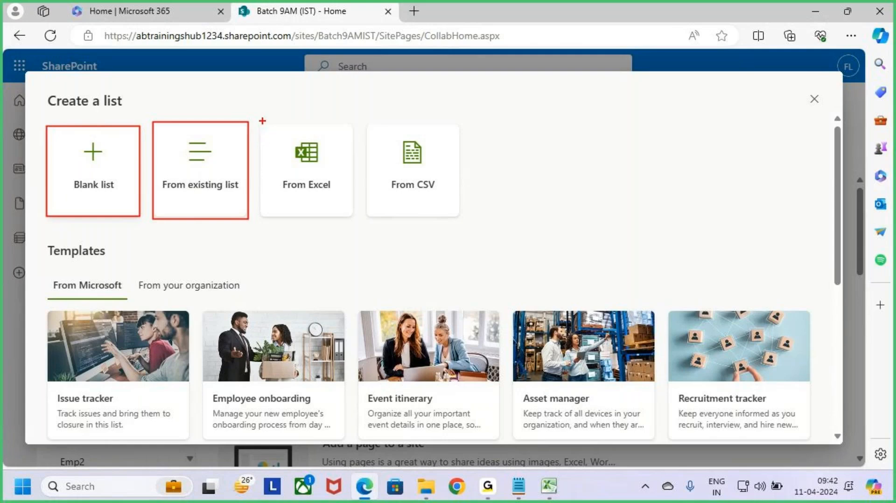
{"action": "mouse_move", "coordinate": [262, 121]}
{"action": "left_mouse_down"}
{"action": "mouse_move", "coordinate": [291, 185]}
{"action": "mouse_move", "coordinate": [356, 218]}
{"action": "left_mouse_up"}
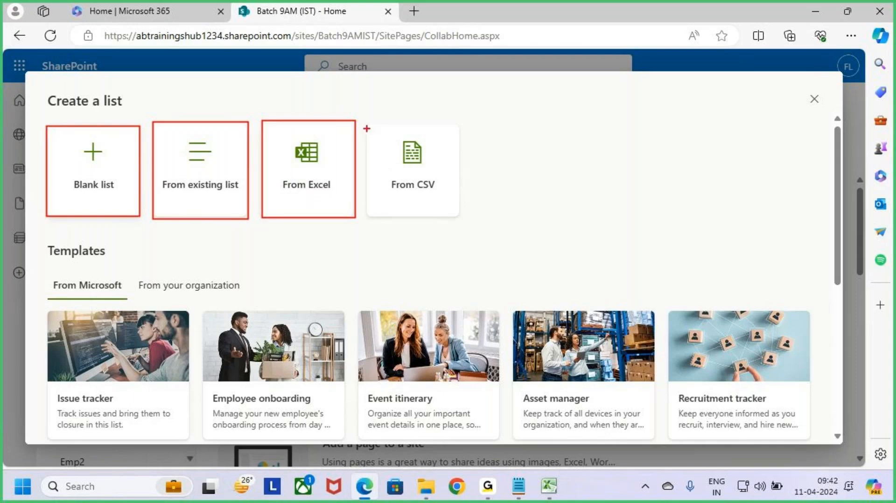
{"action": "left_click_drag", "start_coordinate": [367, 125], "coordinate": [464, 218]}
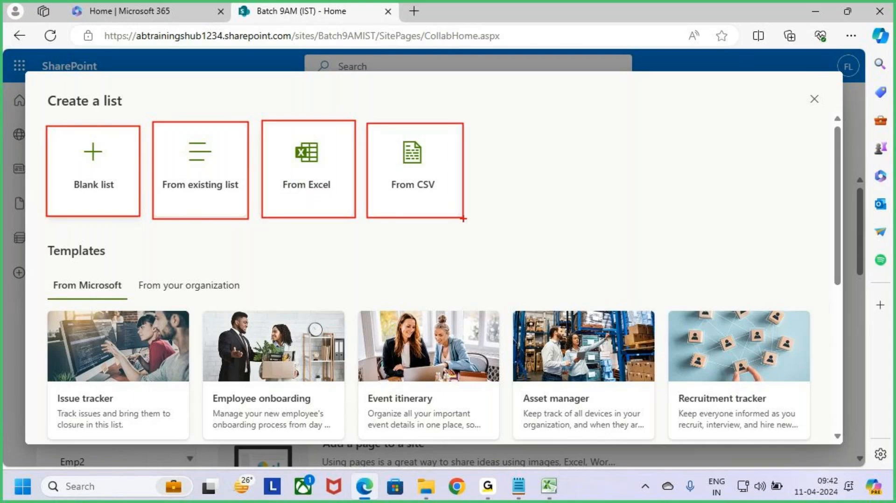
{"action": "left_click_drag", "start_coordinate": [260, 247], "coordinate": [357, 146]}
{"action": "key", "text": "Escape"}
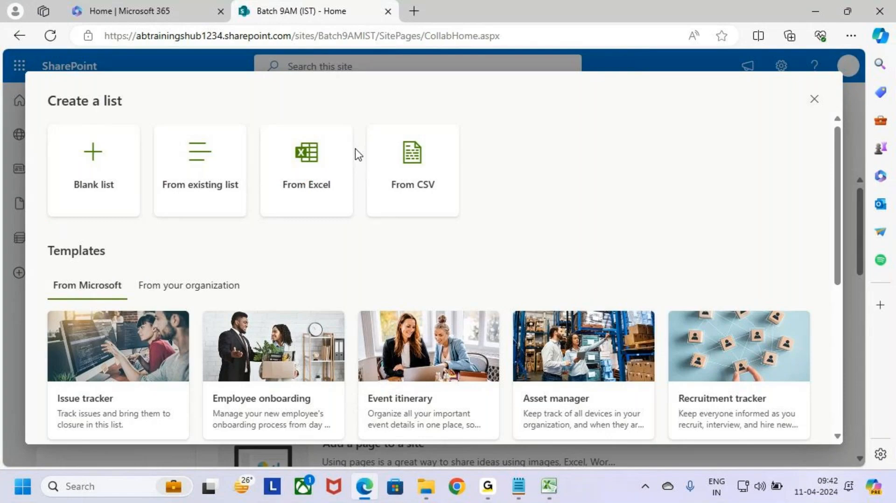
{"action": "left_click", "coordinate": [814, 100]}
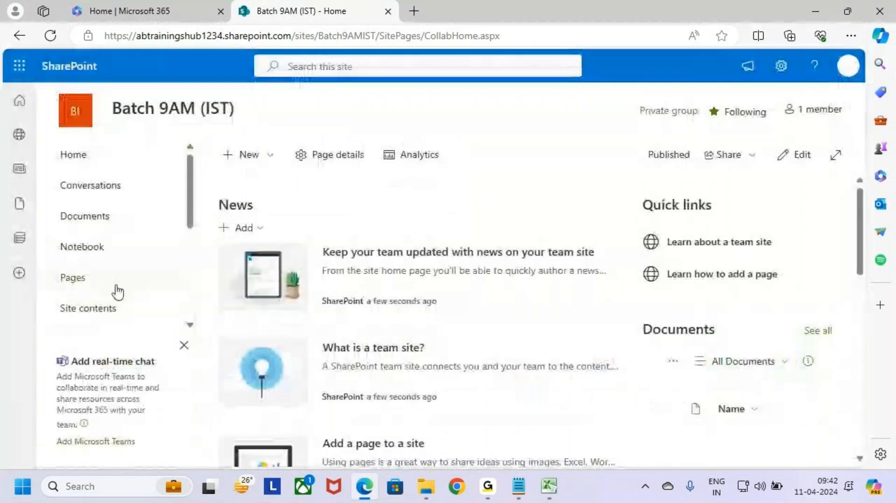
Step: Review the created lists in the site navigation, then reopen the Create a list dialog and close it without creating anything
{"action": "scroll", "coordinate": [131, 270], "scroll_direction": "down", "scroll_amount": 1}
{"action": "scroll", "coordinate": [131, 271], "scroll_direction": "down", "scroll_amount": 3}
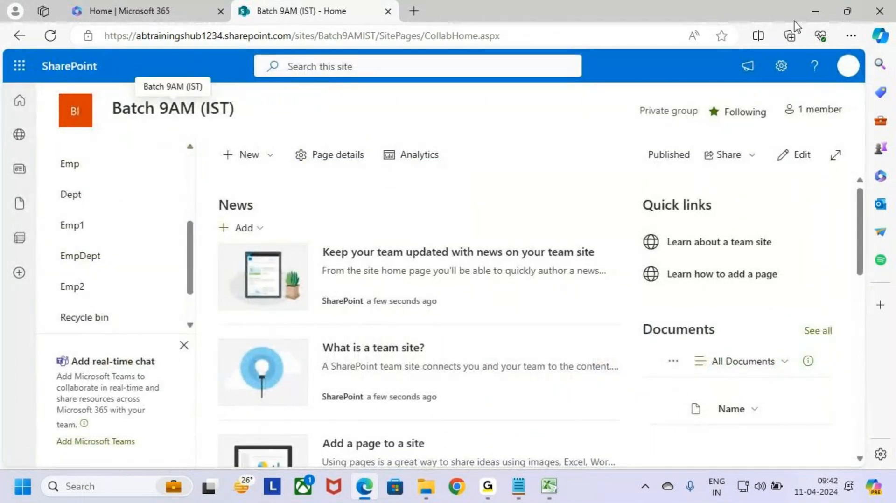
{"action": "left_click", "coordinate": [236, 155]}
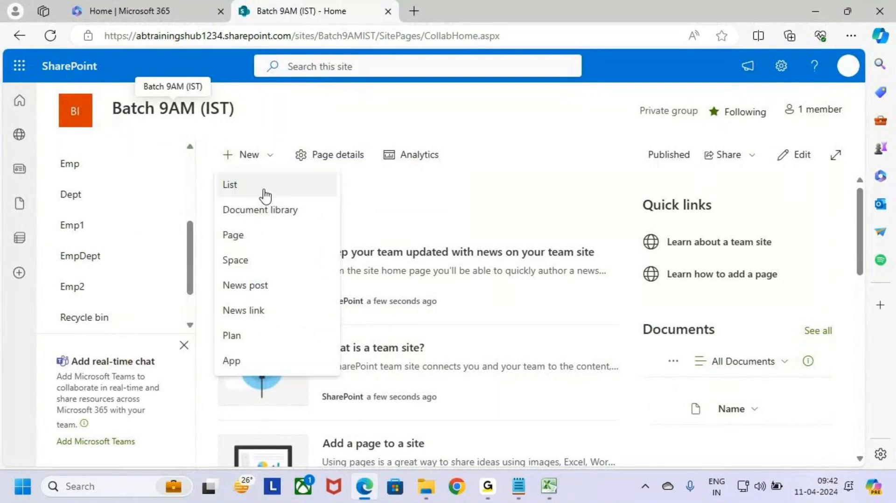
{"action": "left_click", "coordinate": [264, 189]}
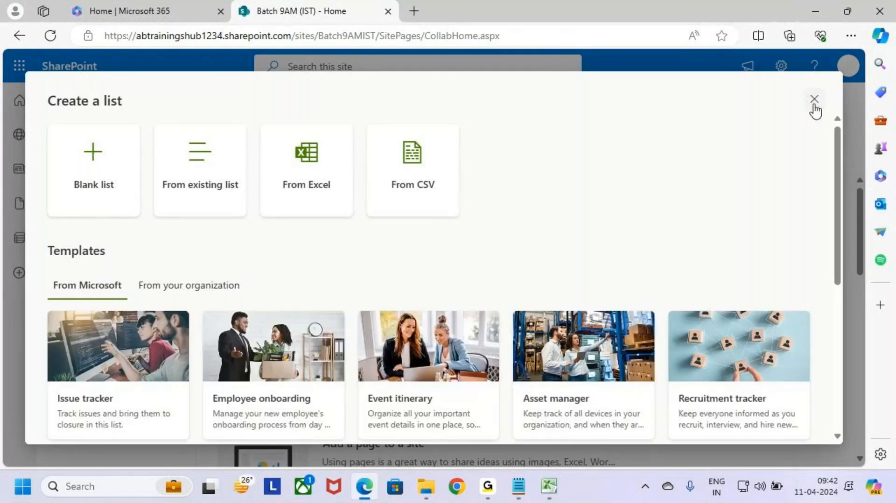
{"action": "left_click", "coordinate": [815, 100]}
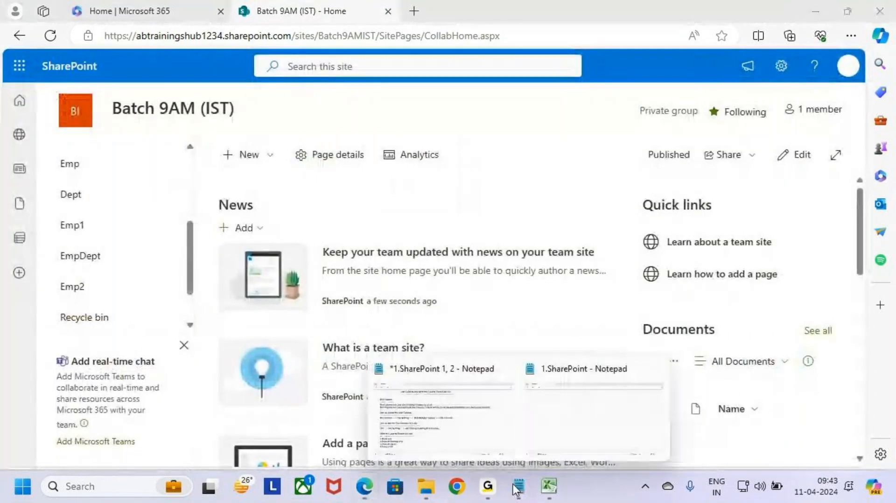
Step: Switch to the SharePoint 1, 2 notes in Notepad and highlight each of the four ways to create a list in turn
{"action": "left_click", "coordinate": [494, 448]}
{"action": "scroll", "coordinate": [67, 362], "scroll_direction": "down", "scroll_amount": 2}
{"action": "left_click_drag", "start_coordinate": [45, 262], "coordinate": [119, 263]}
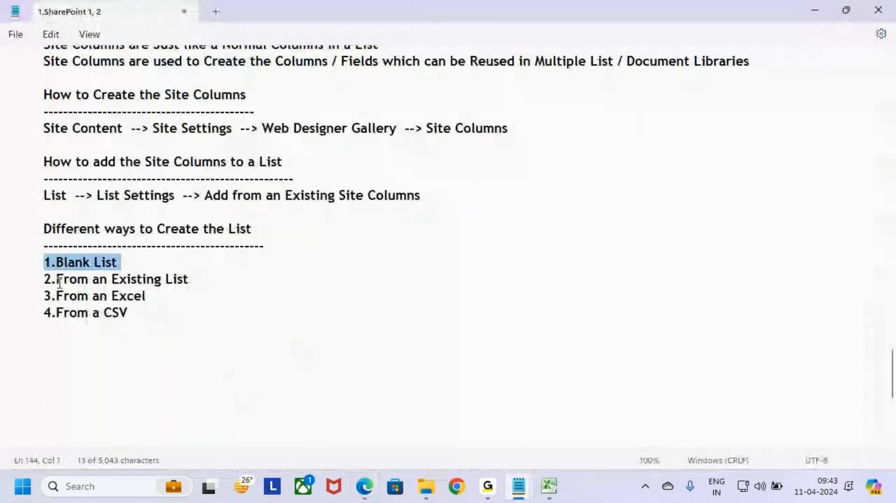
{"action": "left_click_drag", "start_coordinate": [52, 280], "coordinate": [197, 286]}
{"action": "left_click_drag", "start_coordinate": [37, 302], "coordinate": [167, 302]}
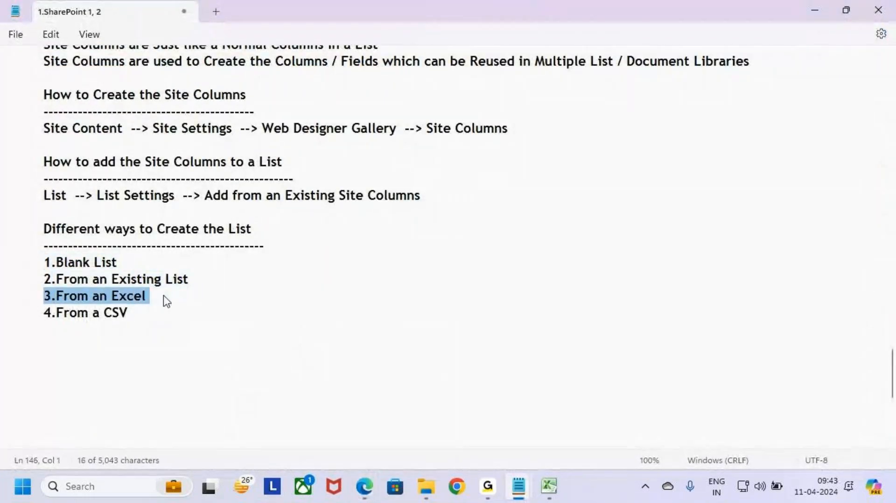
{"action": "left_click_drag", "start_coordinate": [40, 312], "coordinate": [154, 316]}
{"action": "left_click", "coordinate": [156, 312]}
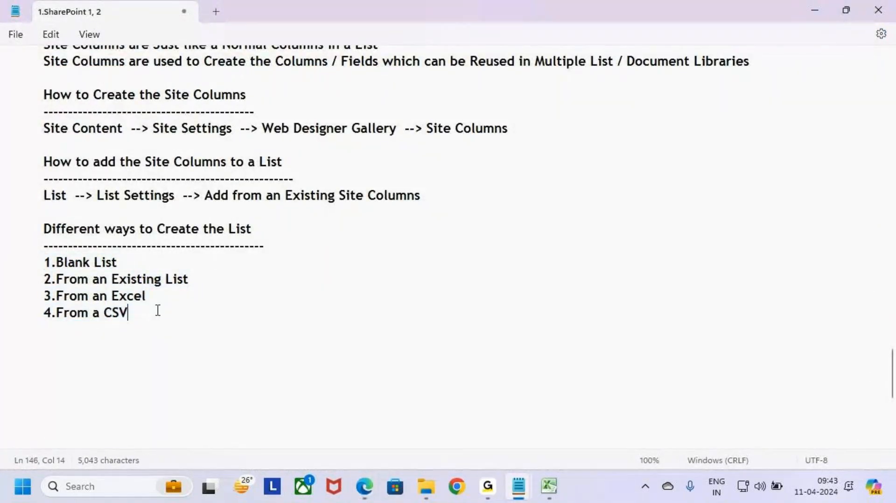
Step: Highlight the Class 3 topic title, the Site Columns heading and the "a Normal Columns in a" wording in the notes
{"action": "scroll", "coordinate": [160, 316], "scroll_direction": "up", "scroll_amount": 3}
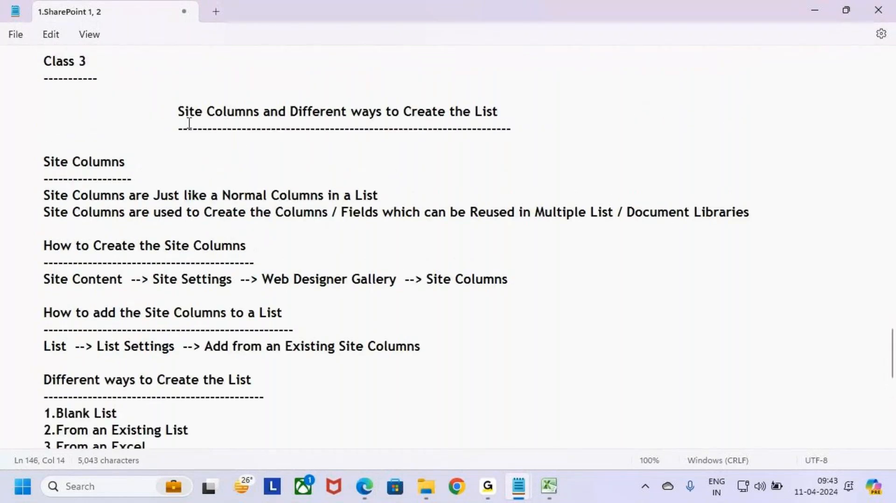
{"action": "left_click_drag", "start_coordinate": [178, 112], "coordinate": [504, 114]}
{"action": "left_click", "coordinate": [530, 112]}
{"action": "left_click_drag", "start_coordinate": [40, 164], "coordinate": [149, 167]}
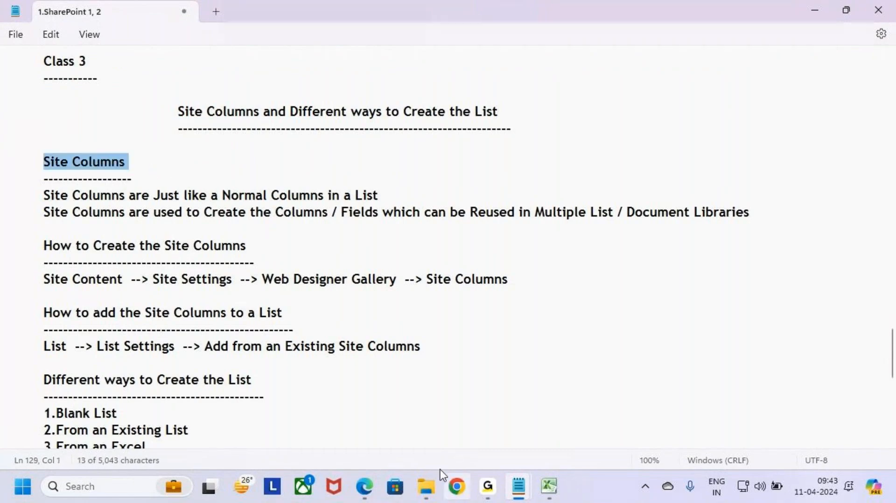
{"action": "left_click_drag", "start_coordinate": [211, 196], "coordinate": [347, 200]}
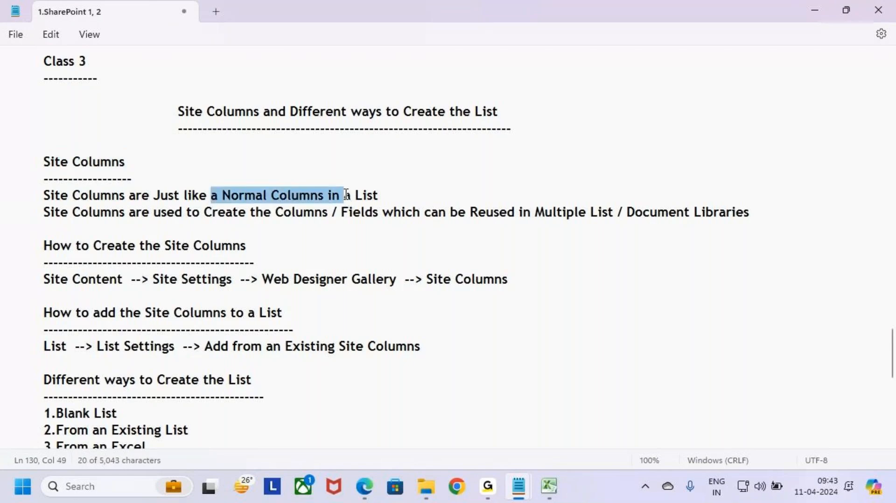
Step: Highlight the Site Columns heading, the reuse wording, and the sections on creating site columns and adding them to a list
{"action": "left_click_drag", "start_coordinate": [41, 161], "coordinate": [131, 164]}
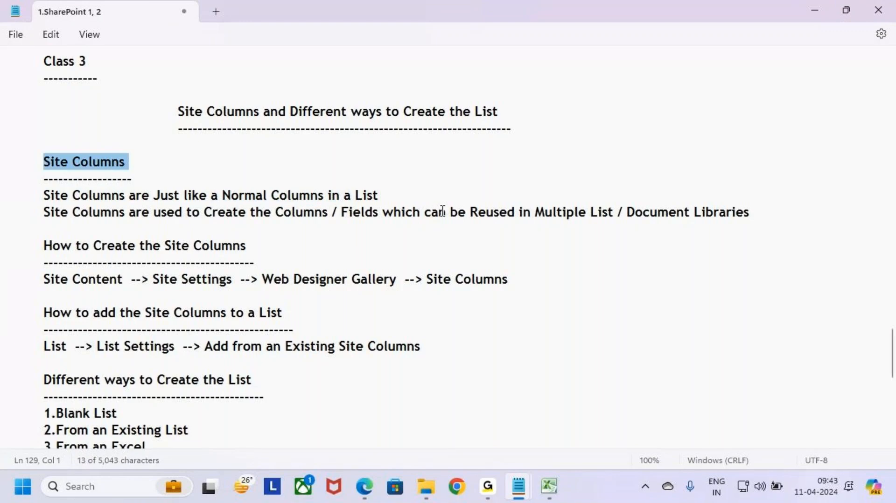
{"action": "left_click_drag", "start_coordinate": [470, 213], "coordinate": [694, 210]}
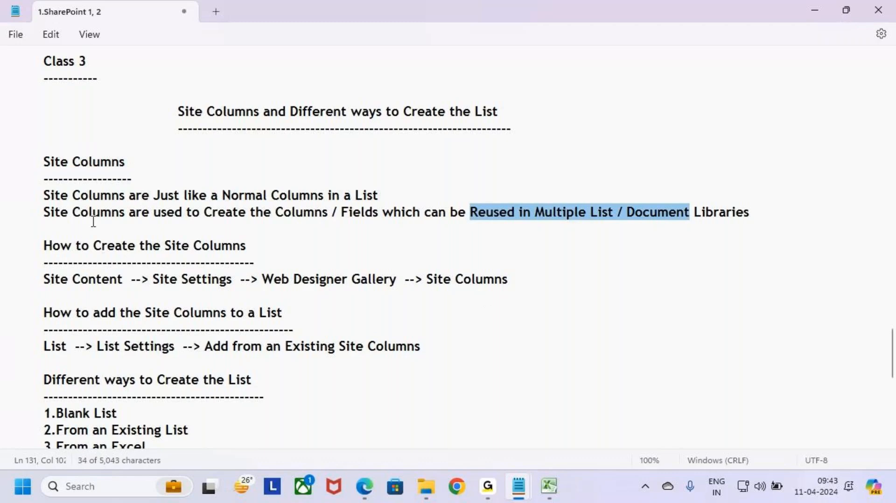
{"action": "left_click_drag", "start_coordinate": [38, 244], "coordinate": [139, 282]}
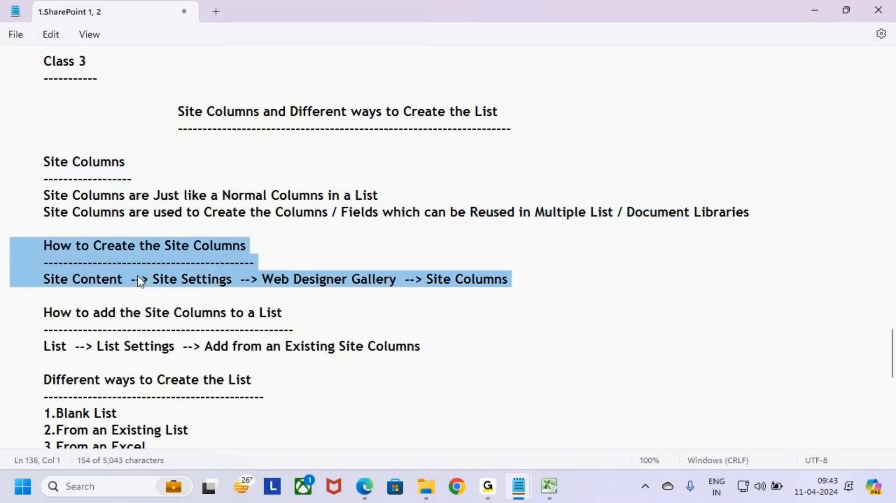
{"action": "left_click_drag", "start_coordinate": [22, 317], "coordinate": [481, 348]}
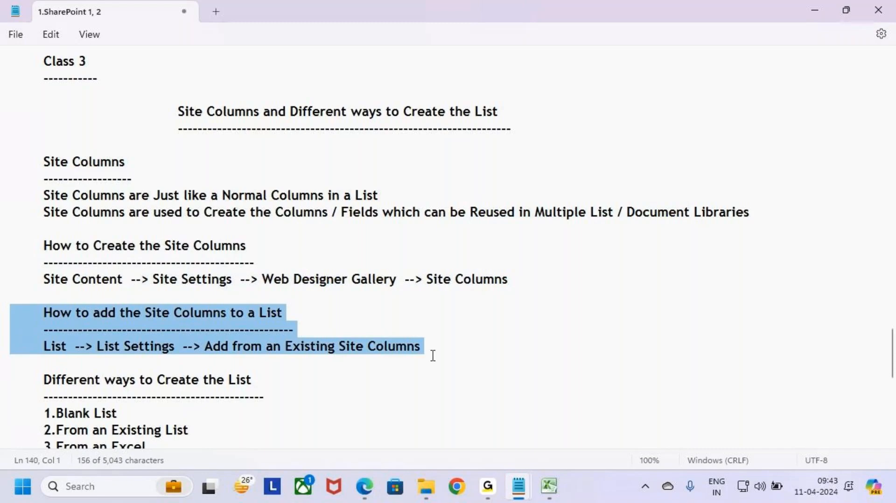
Step: Highlight the whole "Different ways to Create the List" section through "4.From a CSV", then clear the selection
{"action": "scroll", "coordinate": [124, 343], "scroll_direction": "down", "scroll_amount": 3}
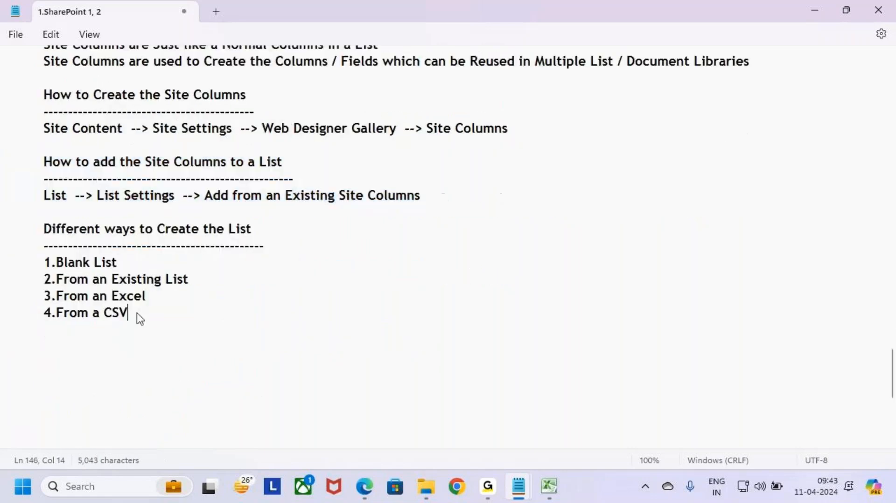
{"action": "left_click_drag", "start_coordinate": [136, 313], "coordinate": [2, 237]}
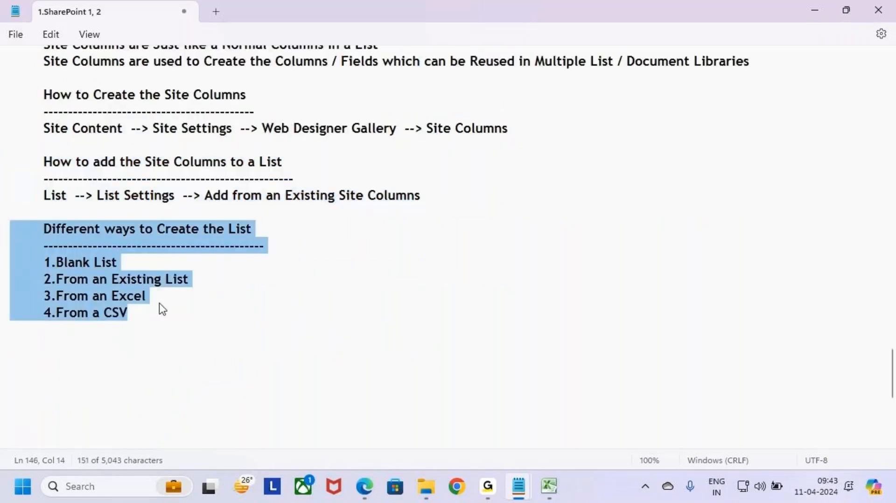
{"action": "left_click", "coordinate": [147, 311]}
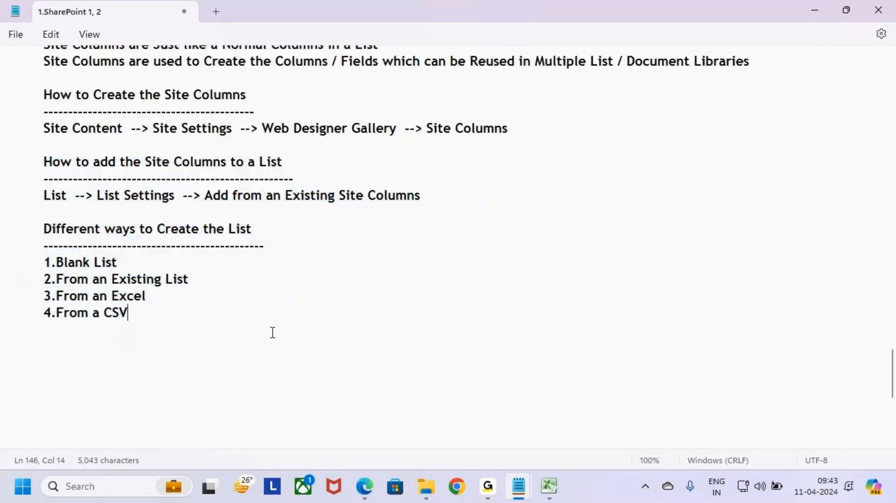